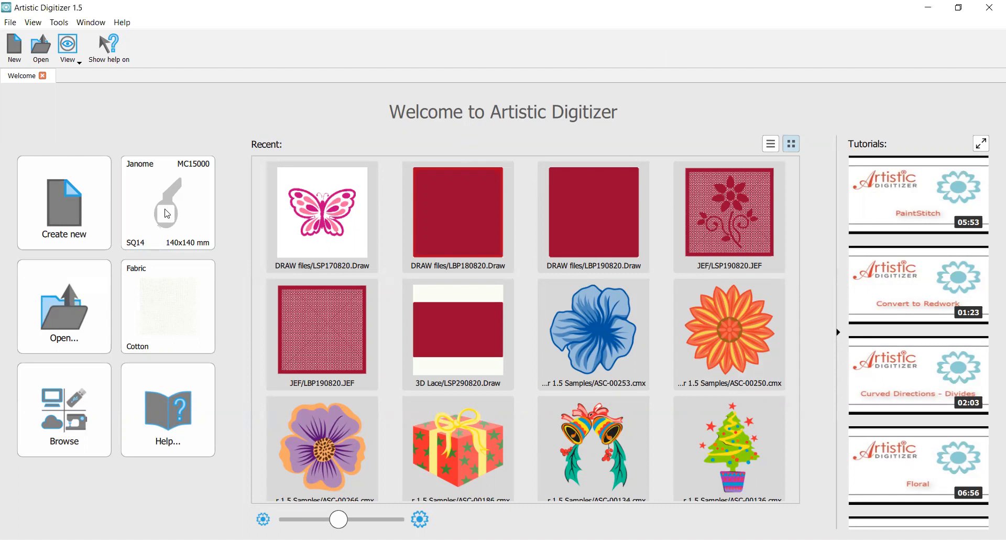
Choose the 140x140 mm SQ14 hoop for the Janome MC15000 and create a new design.
left_click(161, 219)
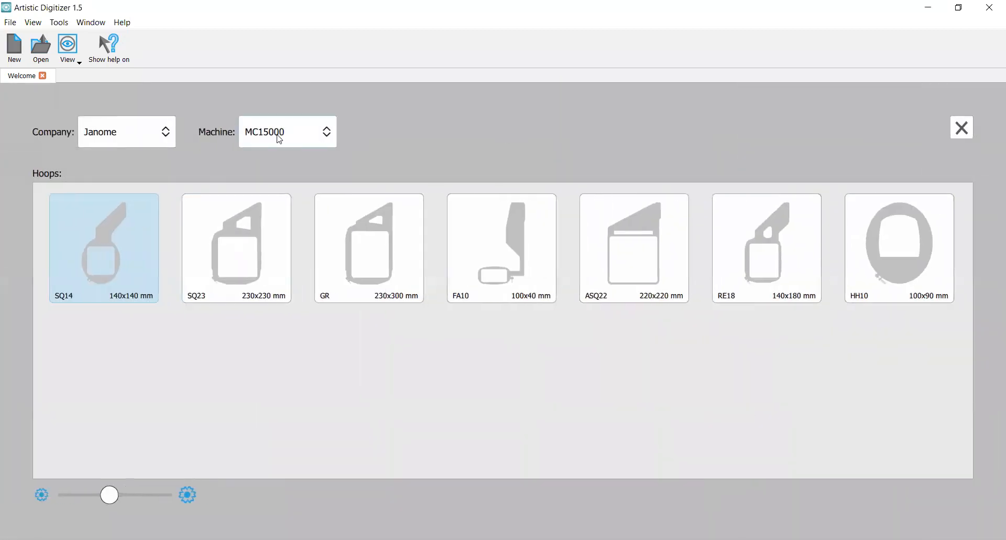
left_click(105, 262)
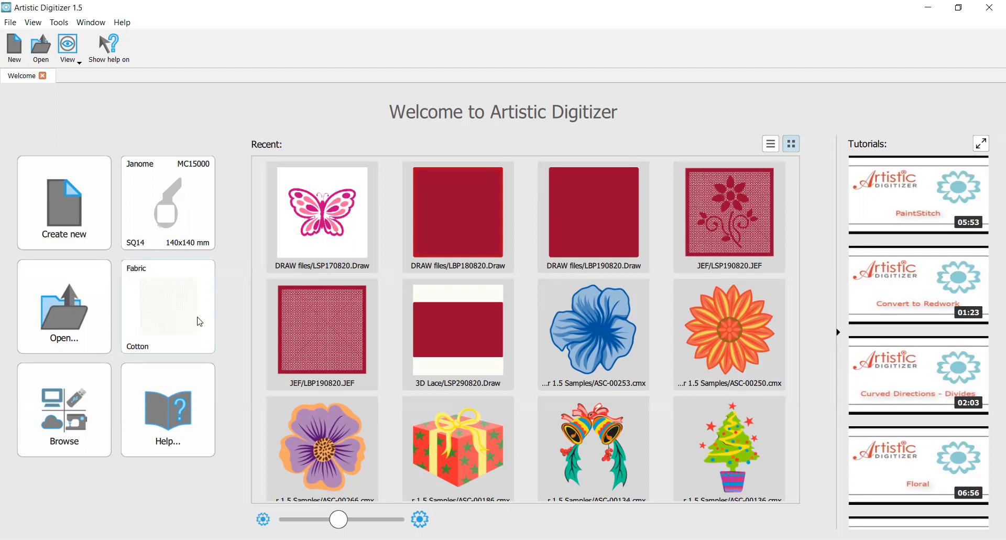
left_click(67, 202)
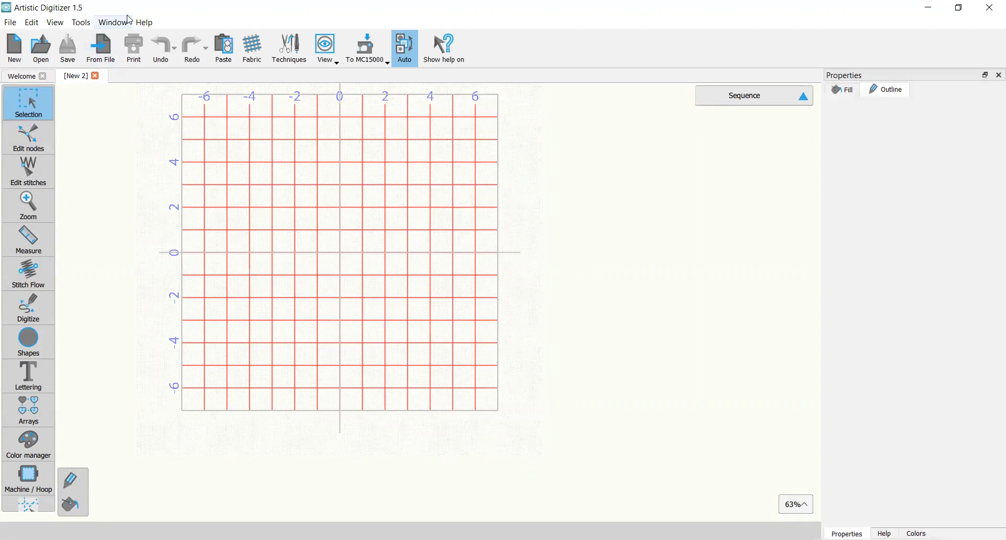
Import the August 2020 Artwork image as a backdrop with a width of 140 mm.
left_click(112, 50)
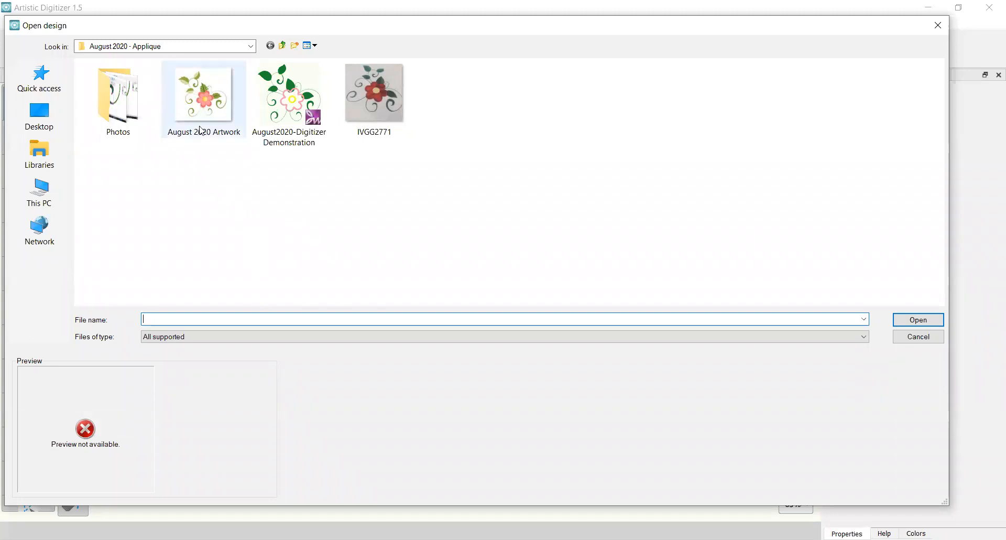
mouse_move(199, 130)
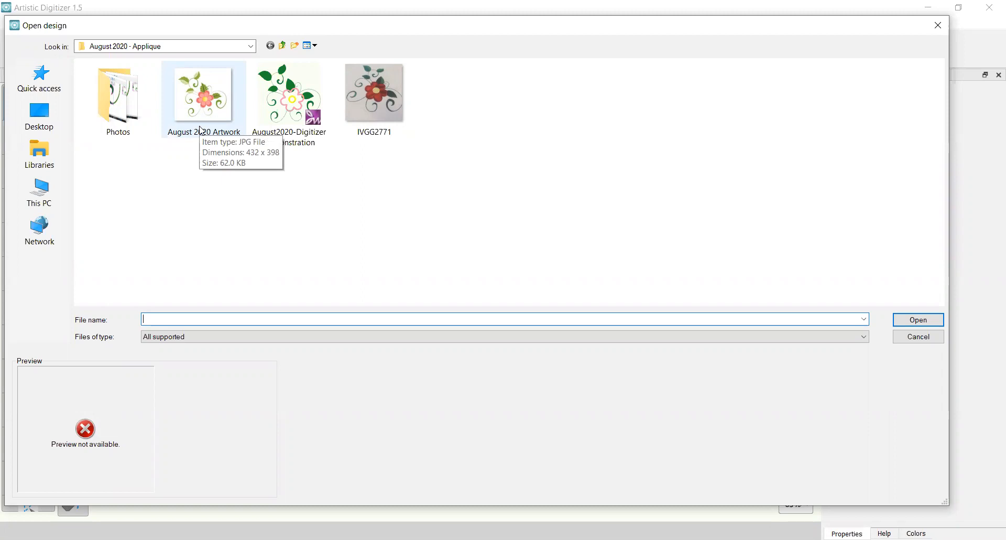
left_click(205, 103)
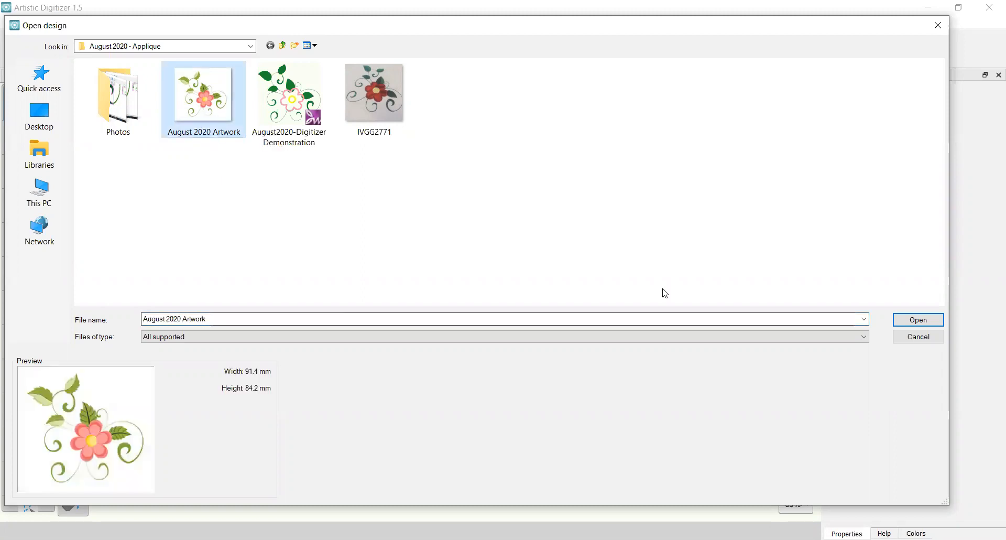
left_click(926, 322)
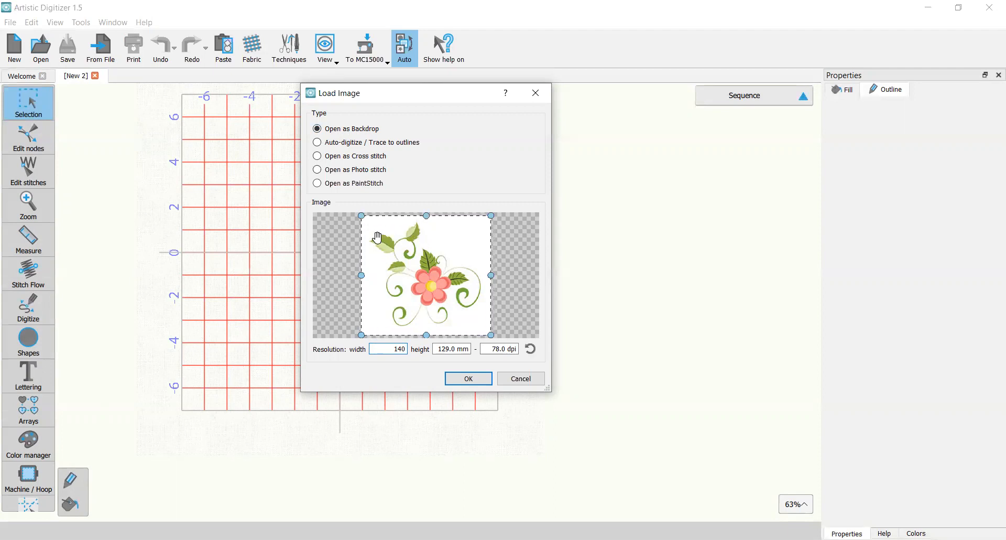
left_click(470, 379)
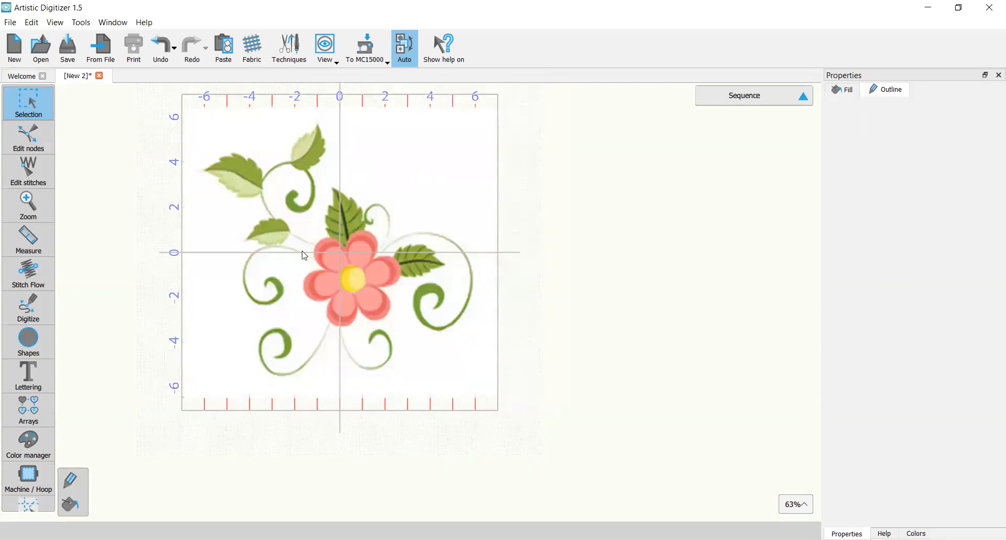
Digitize the thin stem arching over the flower's right-hand leaf as an open curved outline, about 42 mm wide and 42 mm high.
scroll(324, 264, "up", 3)
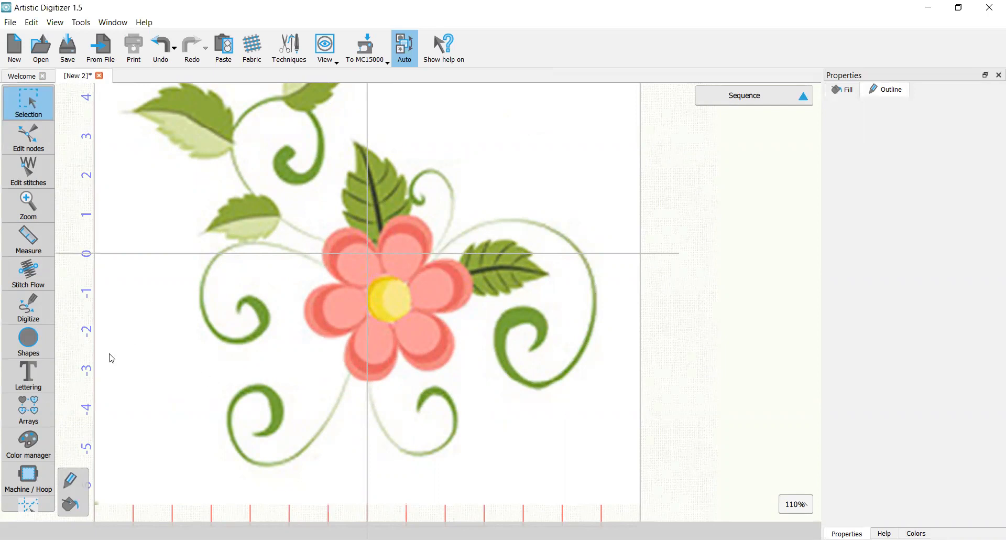
left_click(30, 310)
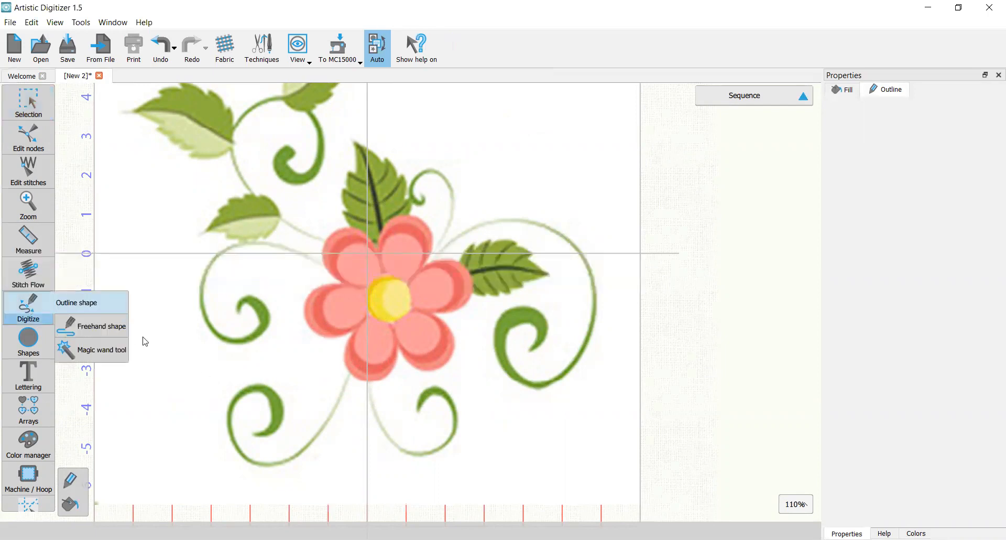
scroll(455, 260, "up", 5)
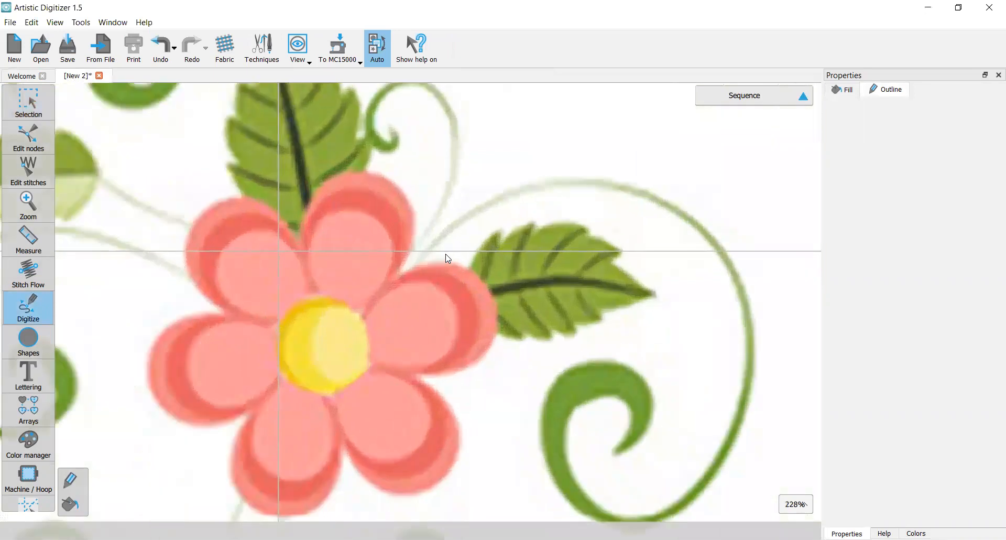
left_click(375, 293)
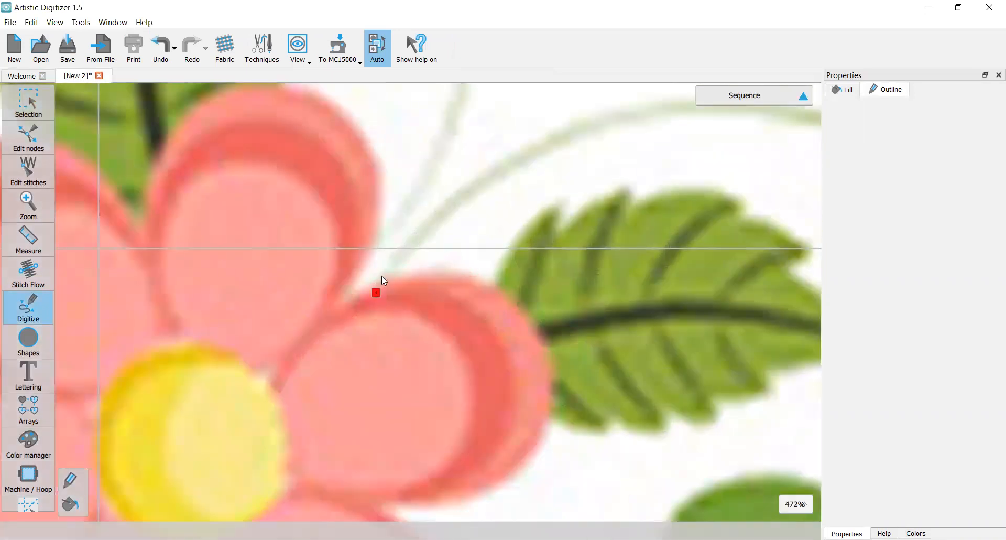
right_click(433, 222)
right_click(510, 158)
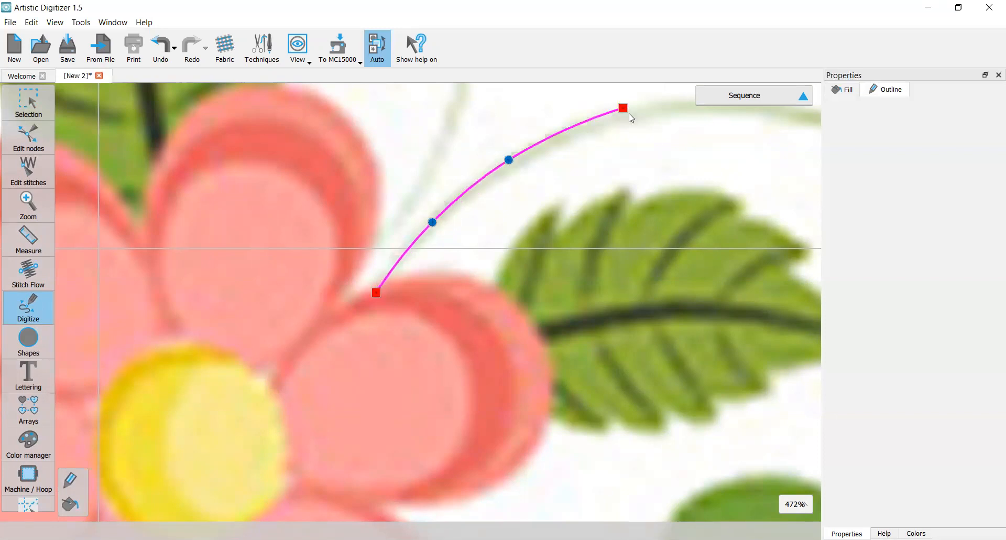
right_click(629, 111)
scroll(684, 111, "down", 1)
right_click(655, 129)
right_click(754, 209)
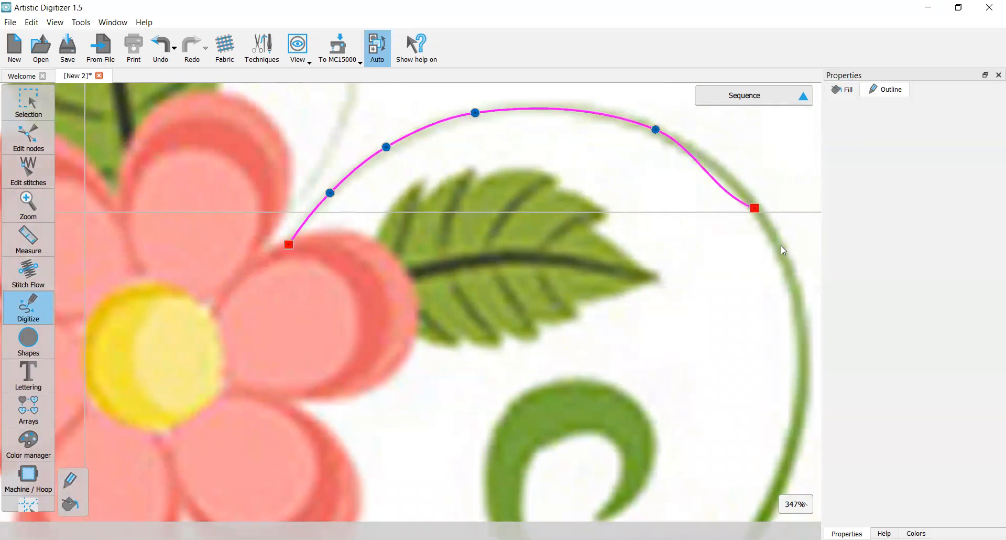
right_click(794, 350)
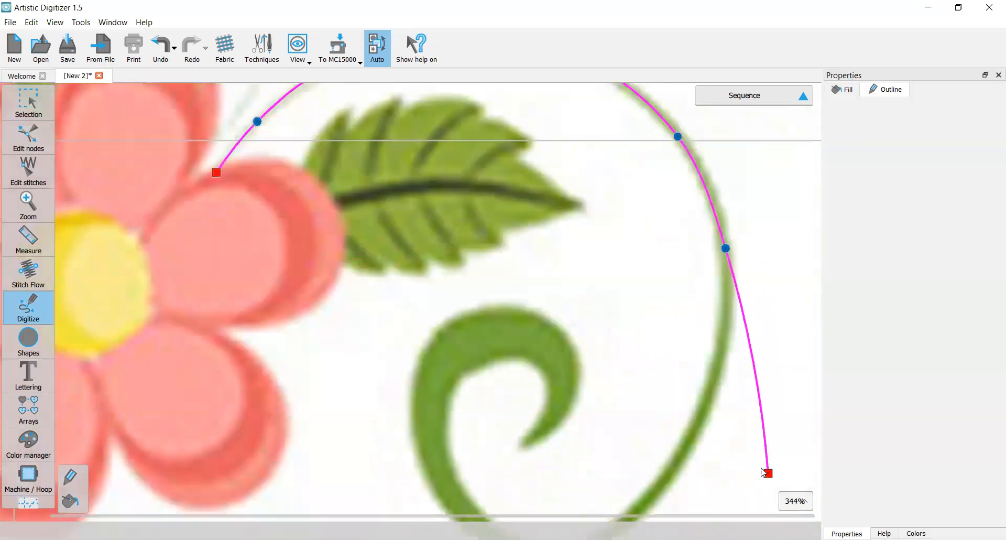
scroll(578, 453, "down", 3)
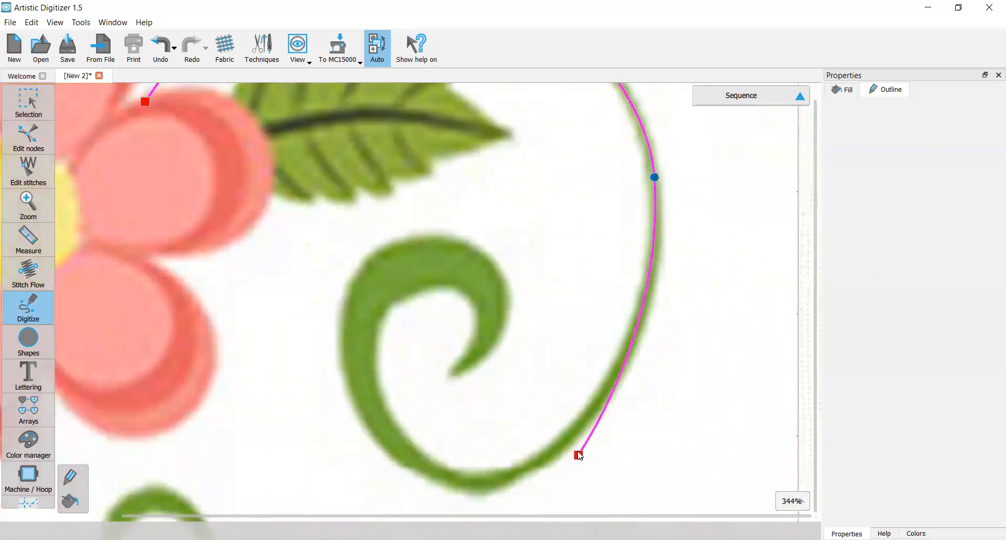
right_click(637, 255)
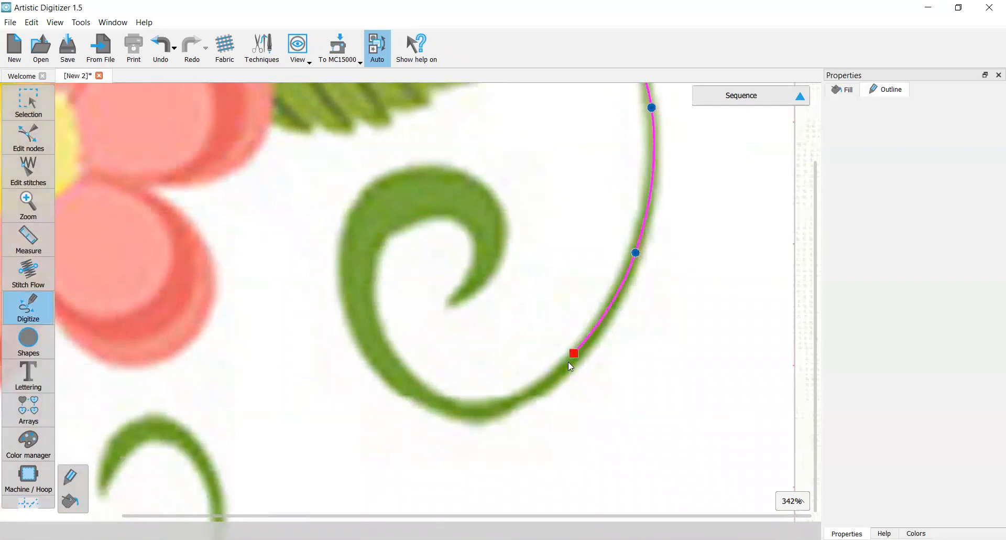
right_click(566, 372)
key("Return")
scroll(489, 410, "up", 2)
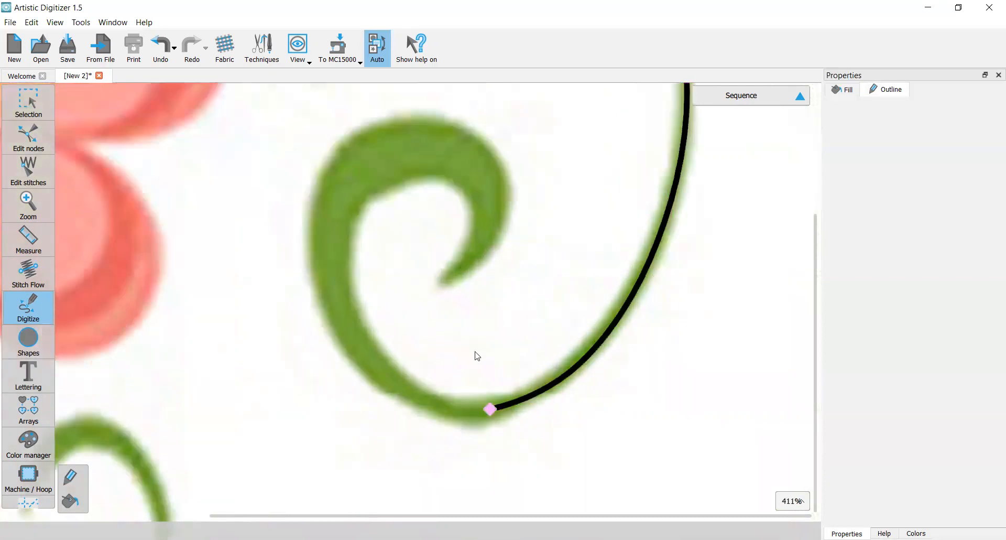
Select the digitized stem and set its outline colour to Janome 206 Bright Green.
scroll(533, 296, "down", 8)
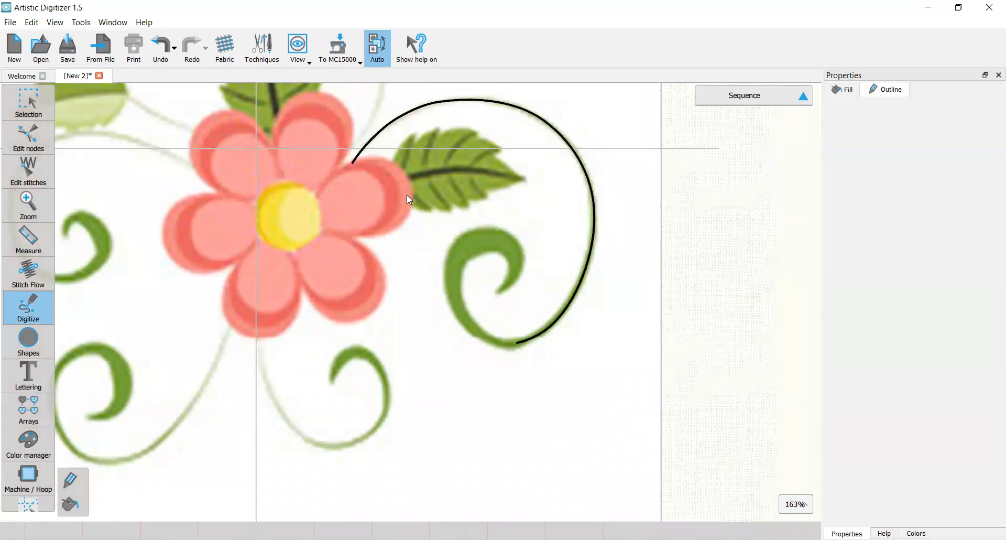
mouse_move(26, 102)
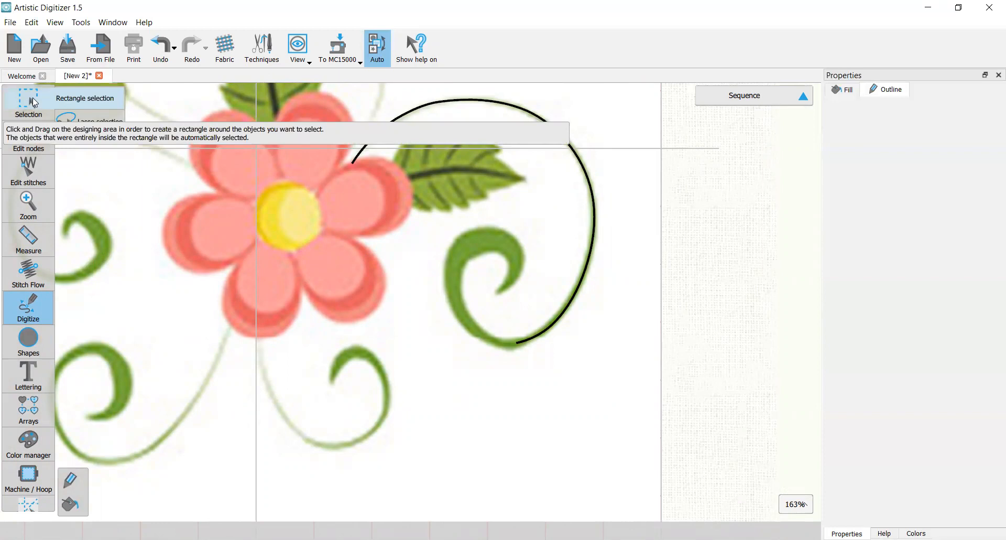
left_click(33, 102)
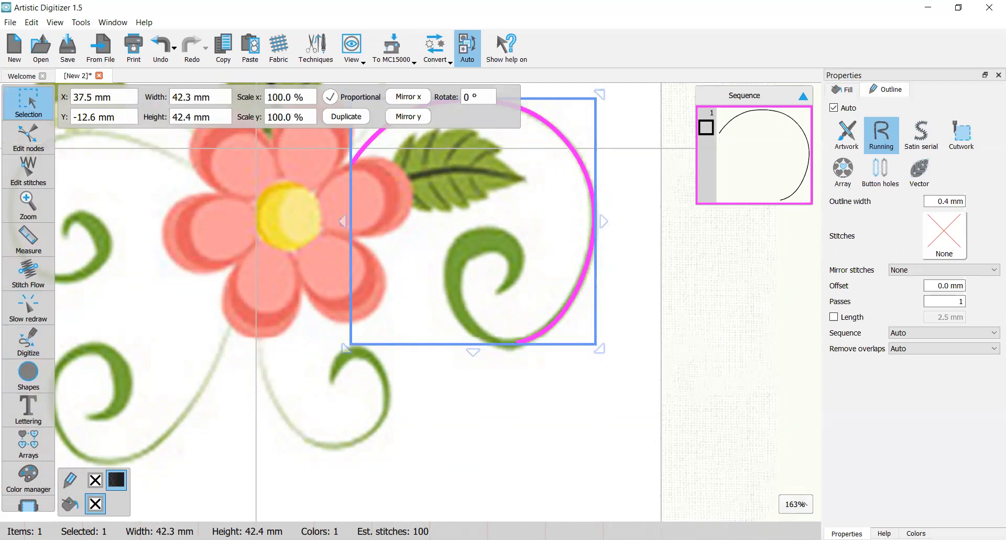
left_click(916, 533)
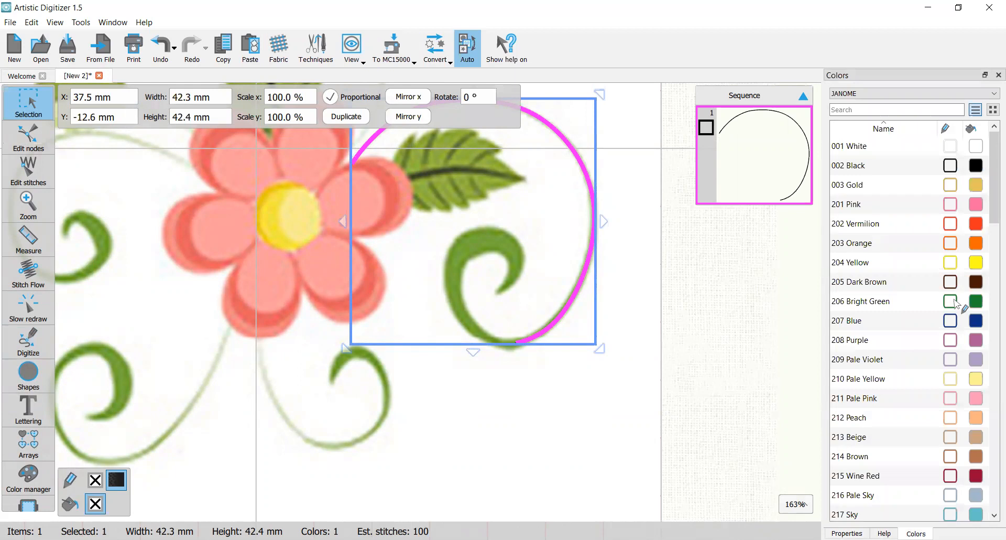
left_click(950, 302)
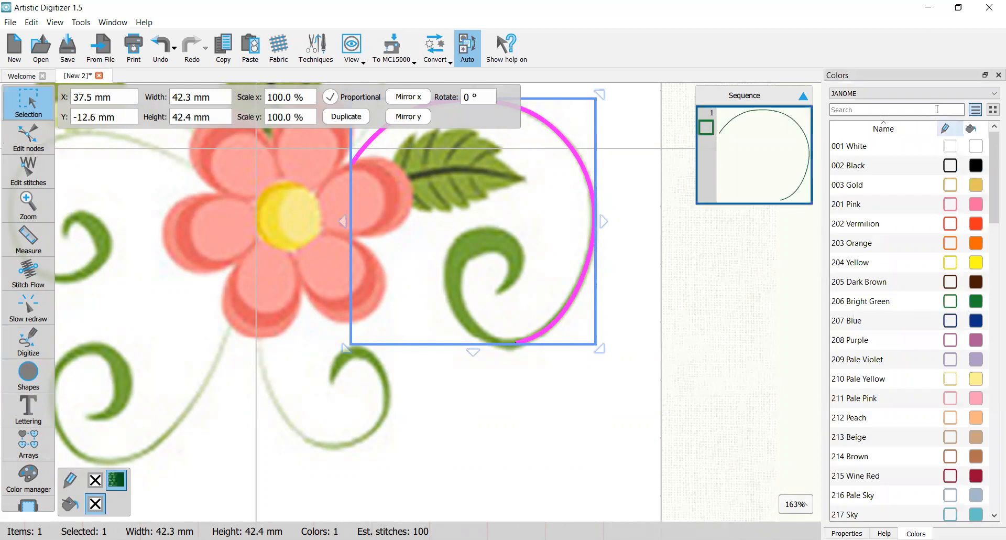
Give the stem's running outline the Double stitch pattern with a stitch length of 3.0 mm, and deselect it.
left_click(830, 532)
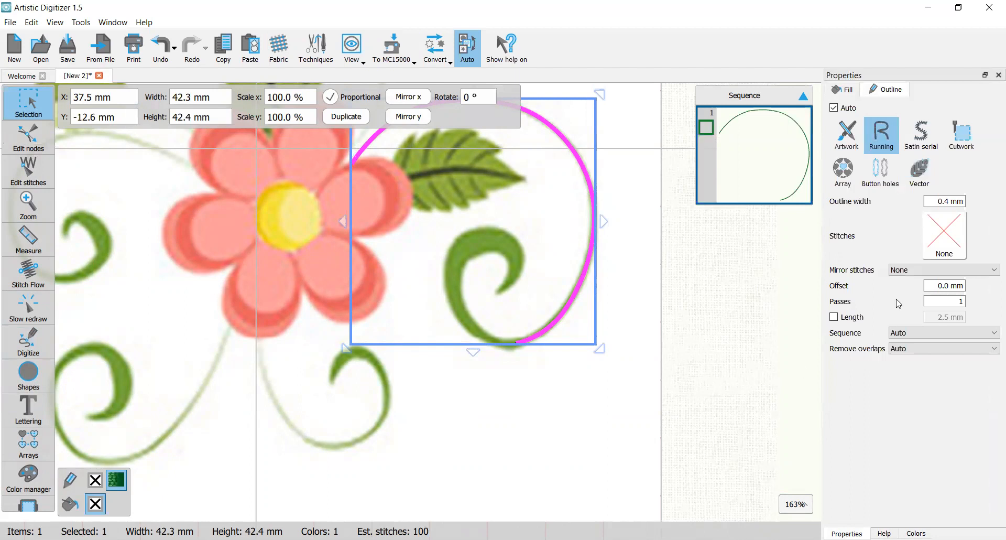
left_click(943, 229)
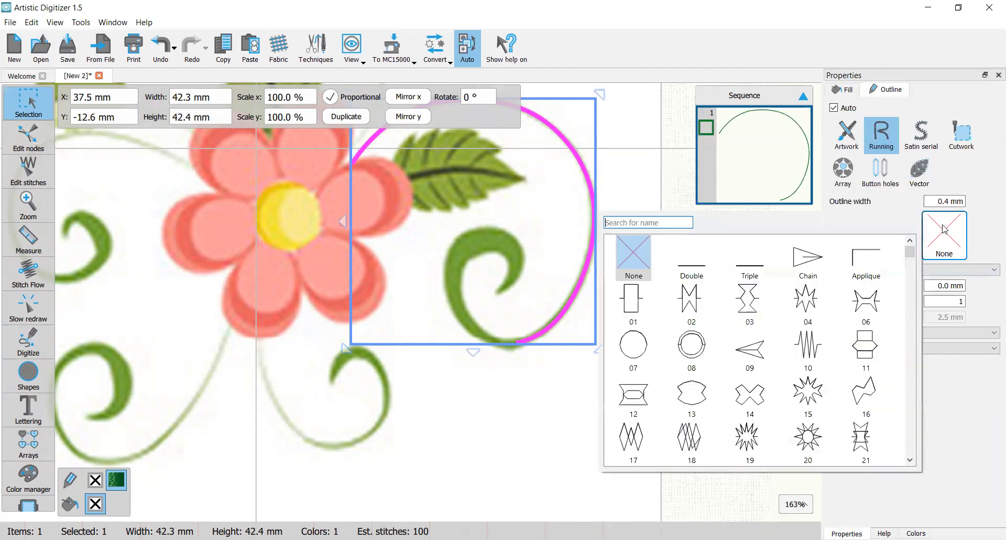
left_click(688, 266)
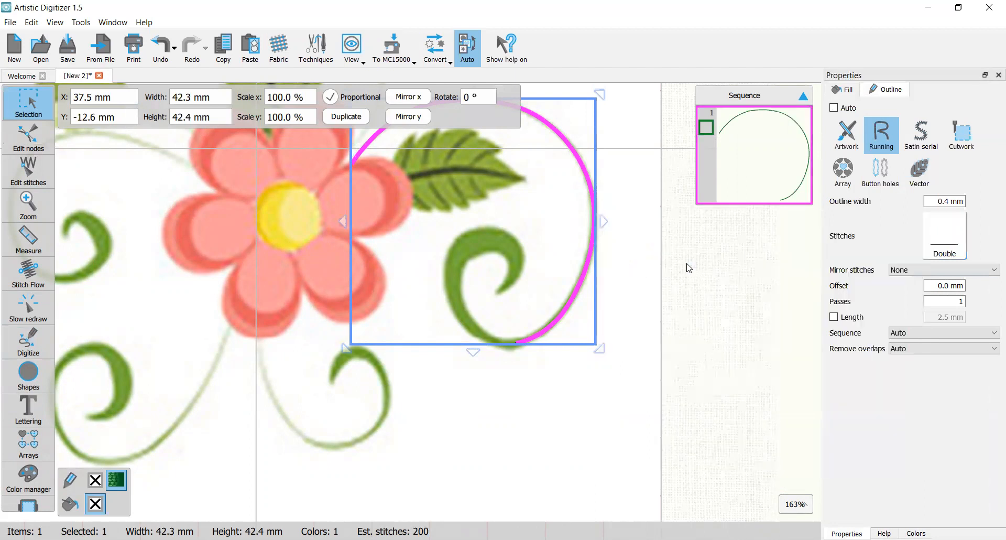
left_click(834, 317)
left_click_drag(938, 319, 989, 328)
type("3")
key("Return")
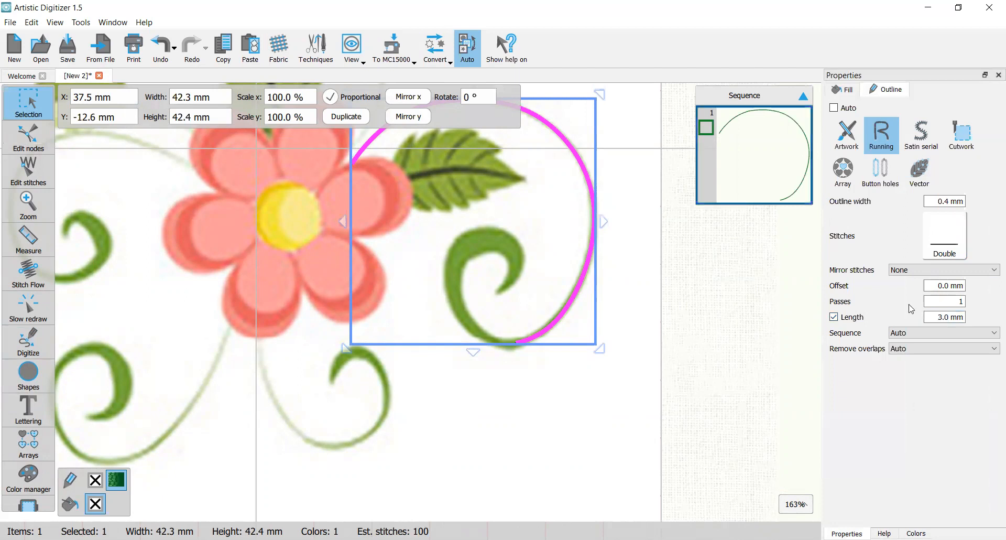
left_click(564, 425)
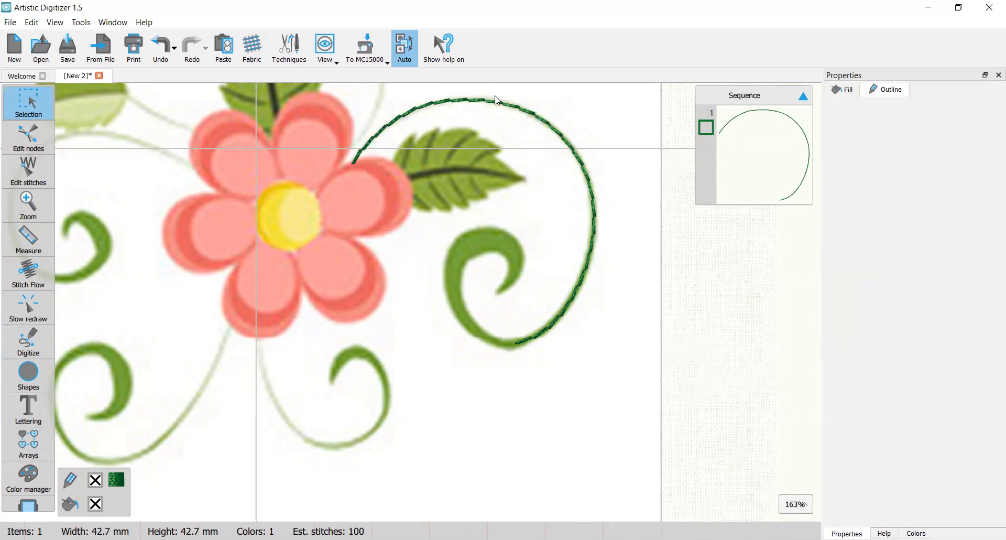
Trace the inner edge of the thick curl with a curved outline, from the arching stem's lower end to the curl's pointed tip.
scroll(519, 353, "up", 5)
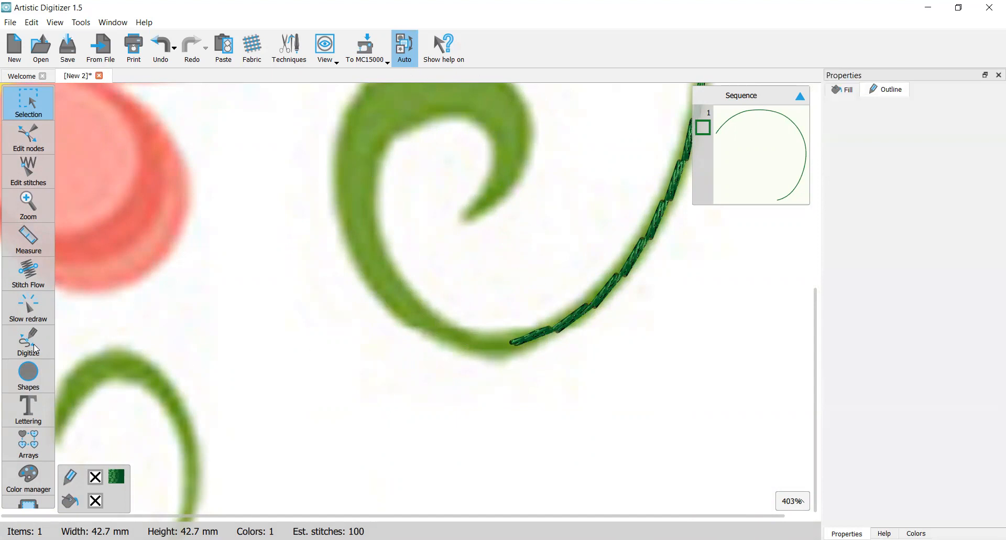
mouse_move(33, 344)
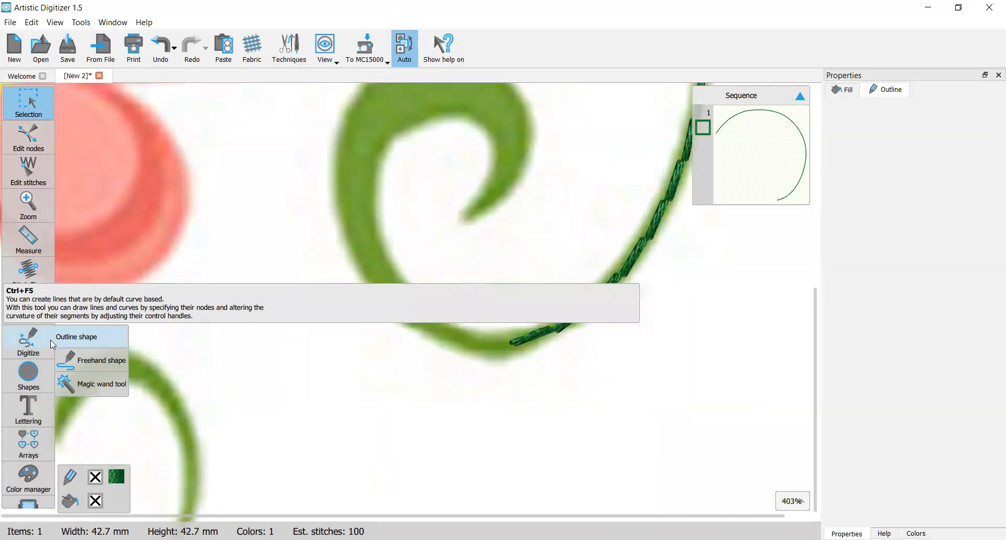
left_click(49, 336)
left_click(516, 341)
left_click(470, 337)
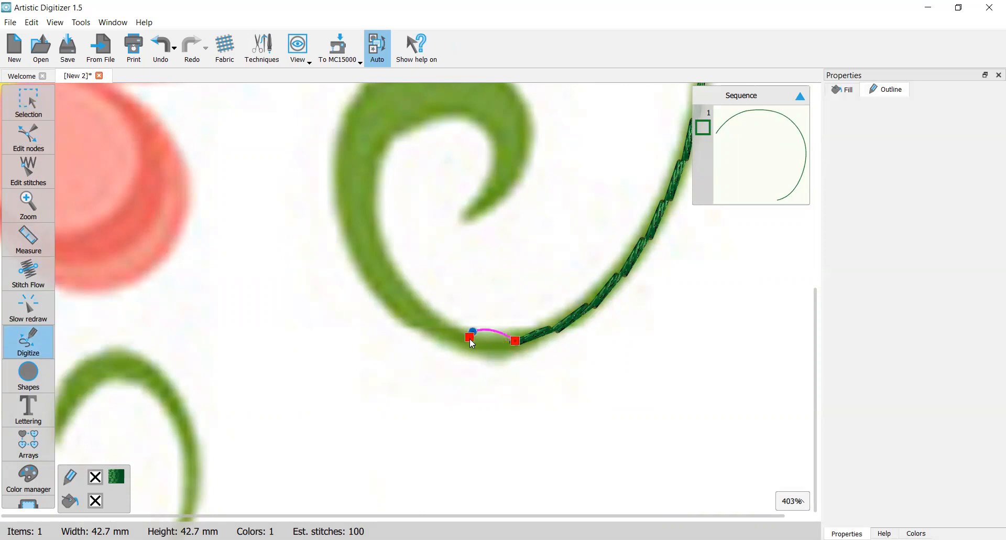
left_click(414, 294)
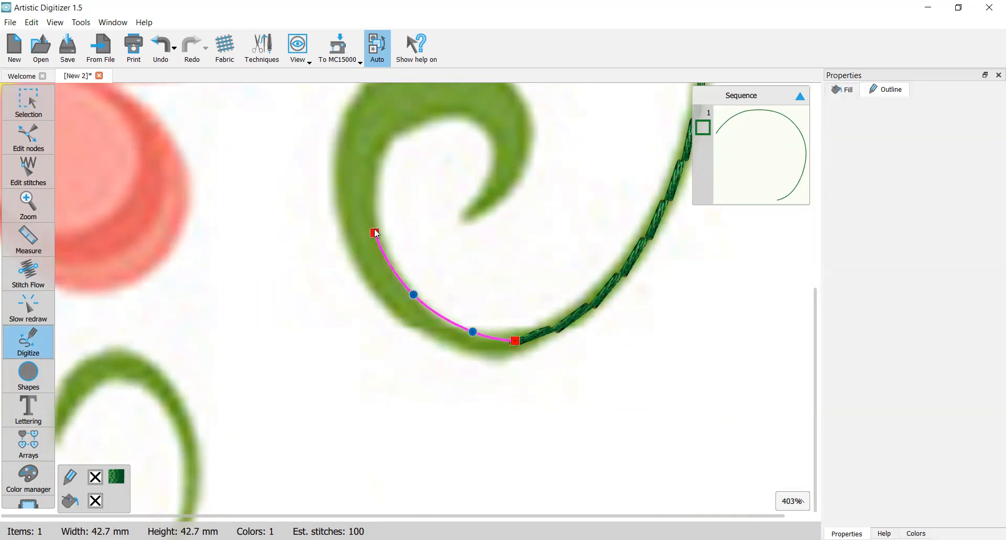
left_click(378, 223)
left_click(384, 155)
left_click(427, 118)
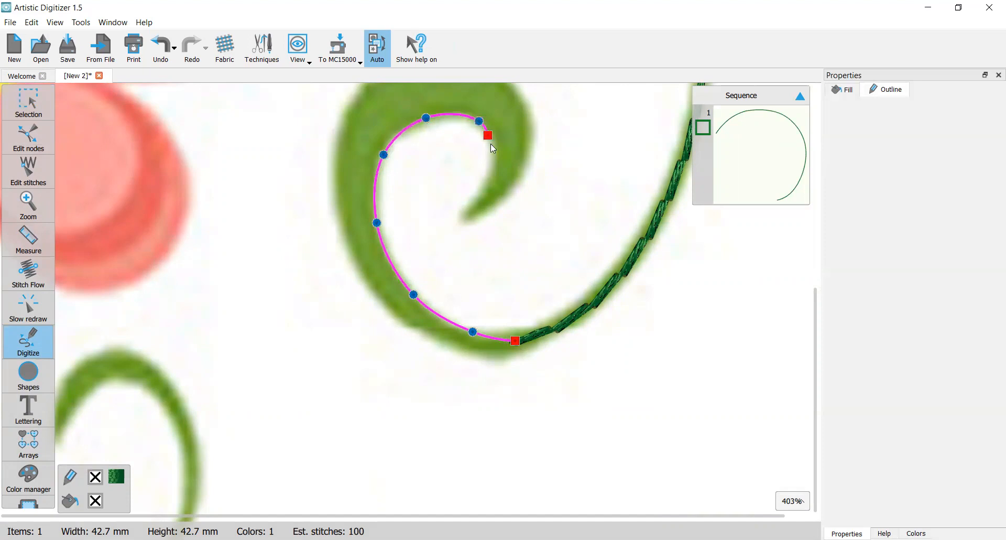
left_click(498, 160)
left_click(476, 214)
Trace the curl's outer edge back to the stem's end and close the shape, about 14 mm wide and 21 mm high.
left_click(529, 133)
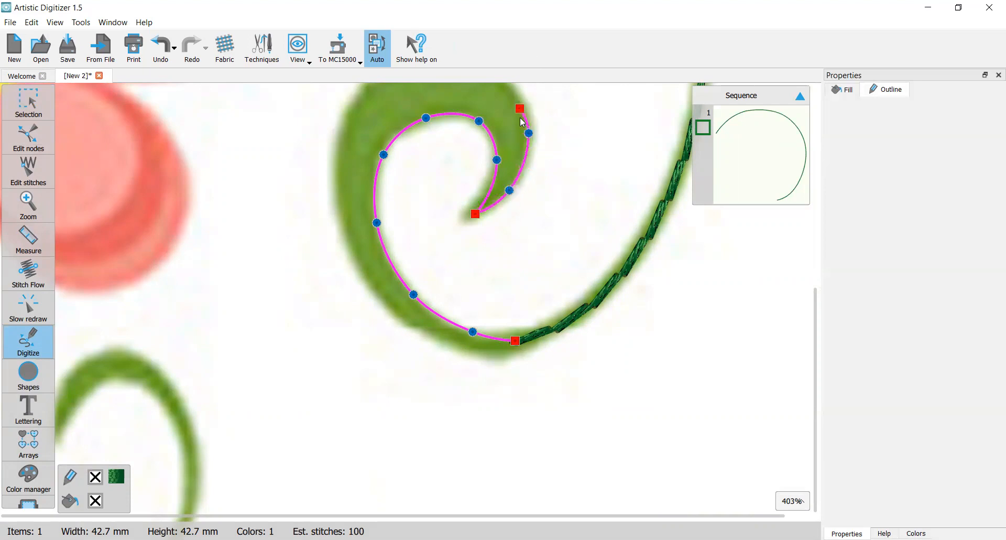
scroll(518, 126, "up", 2)
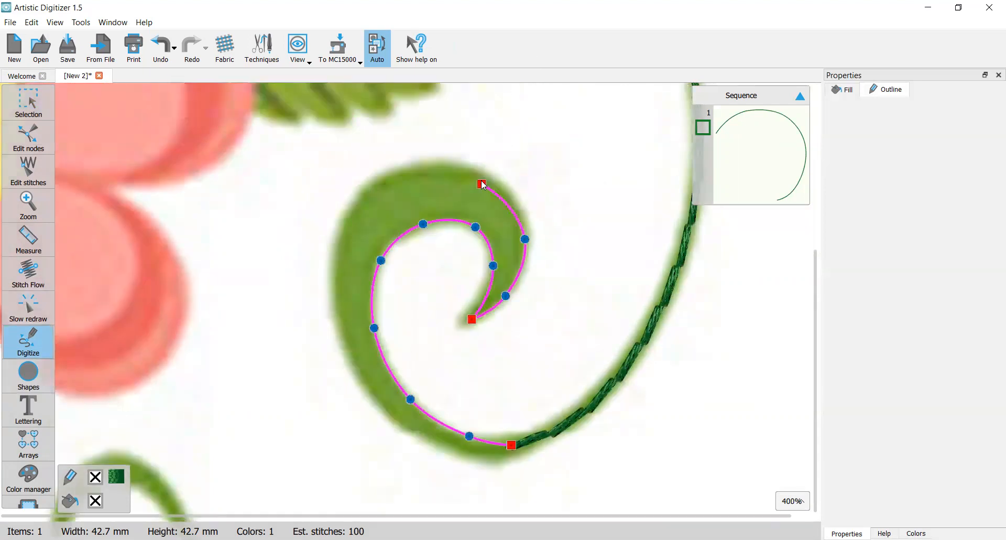
left_click(485, 176)
left_click(417, 164)
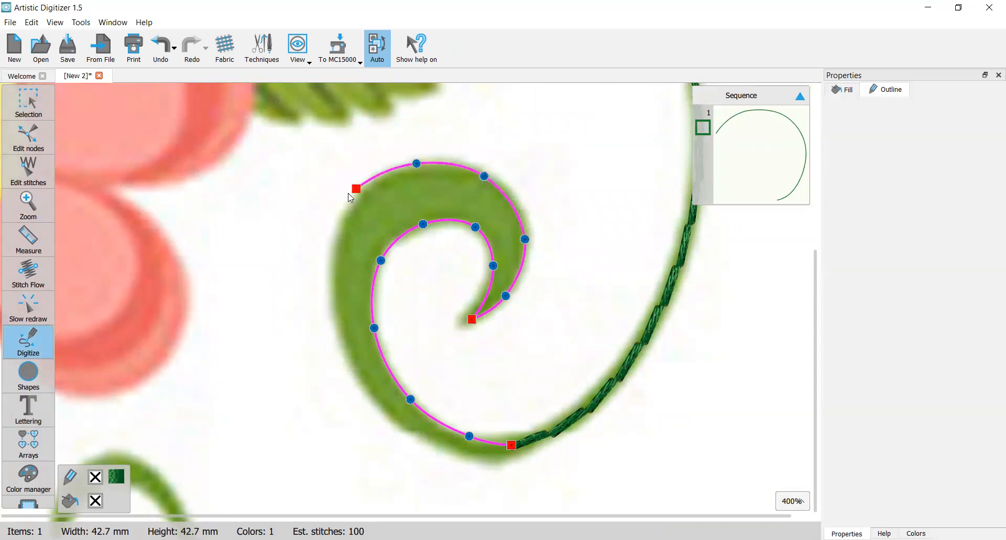
left_click(352, 203)
left_click(333, 295)
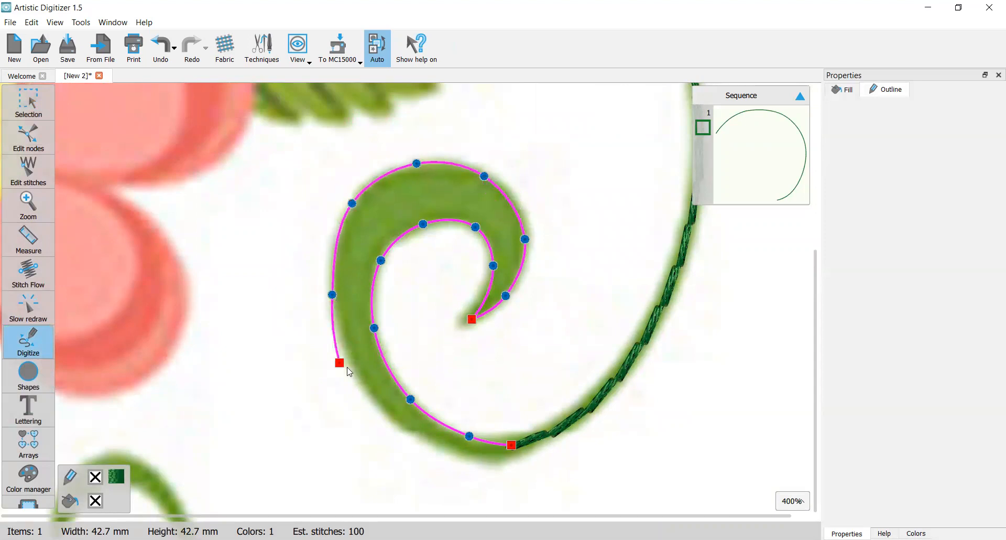
left_click(352, 367)
scroll(391, 446, "down", 1)
left_click(435, 411)
scroll(480, 460, "down", 1)
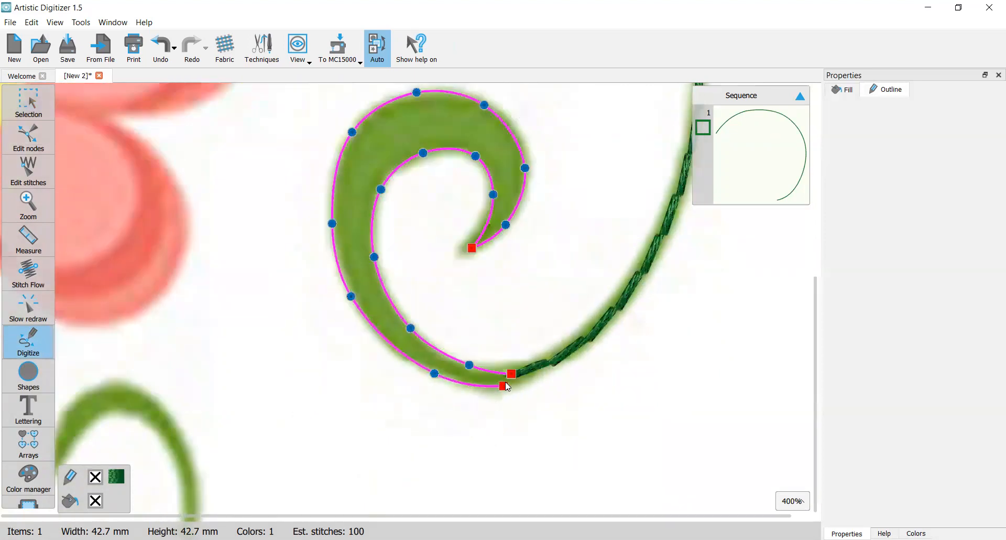
left_click(511, 377)
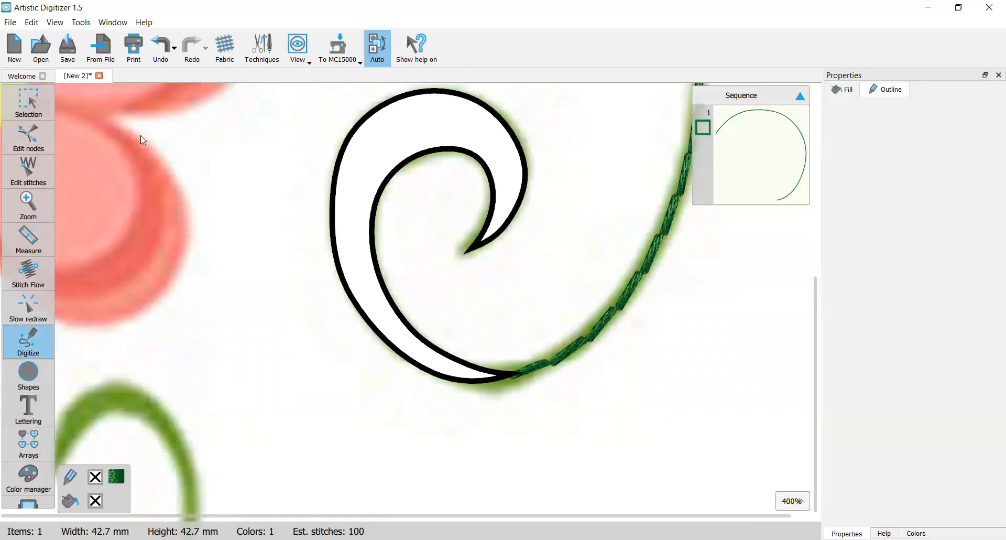
Fill the closed curl shape with Janome 206 Bright Green, remove its outline colour, and deselect it.
left_click(41, 111)
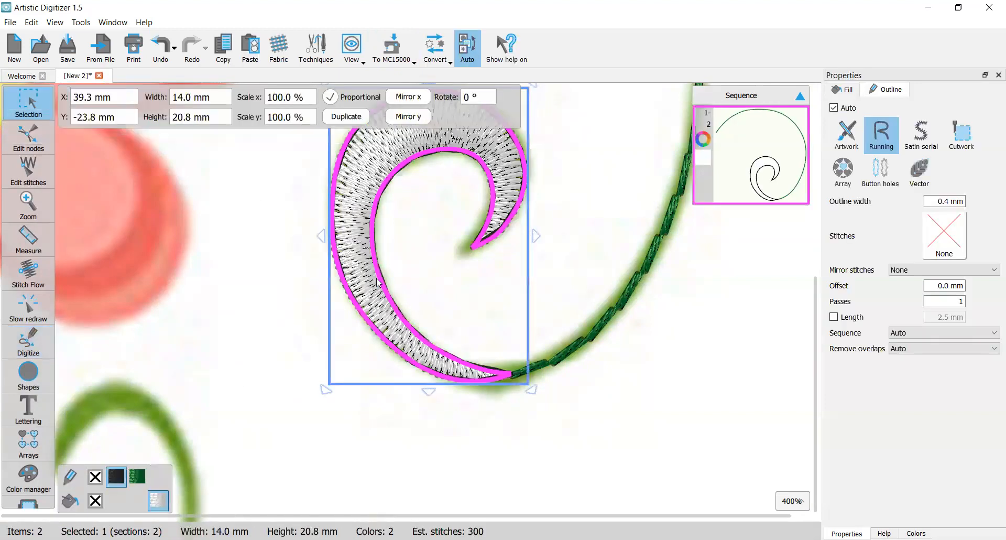
left_click(136, 502)
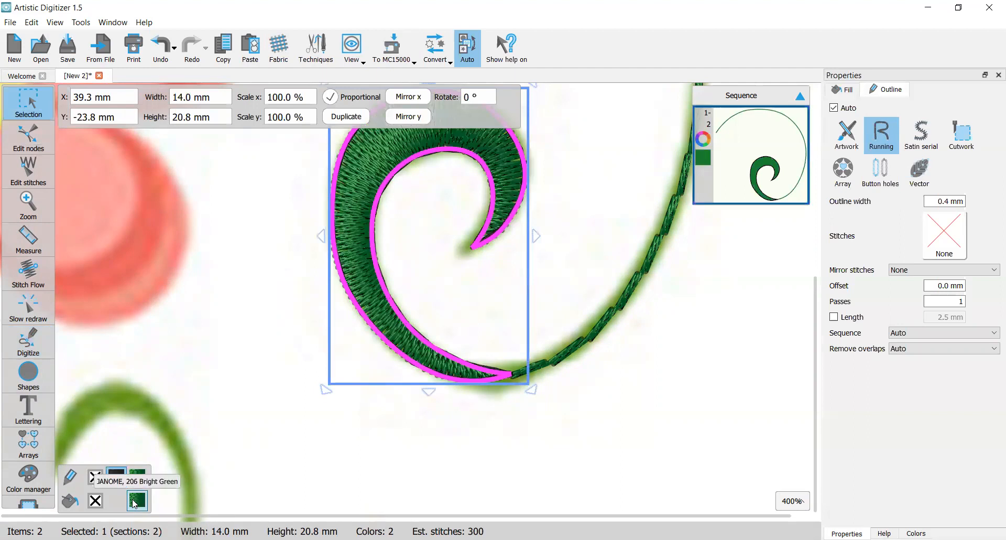
left_click(94, 478)
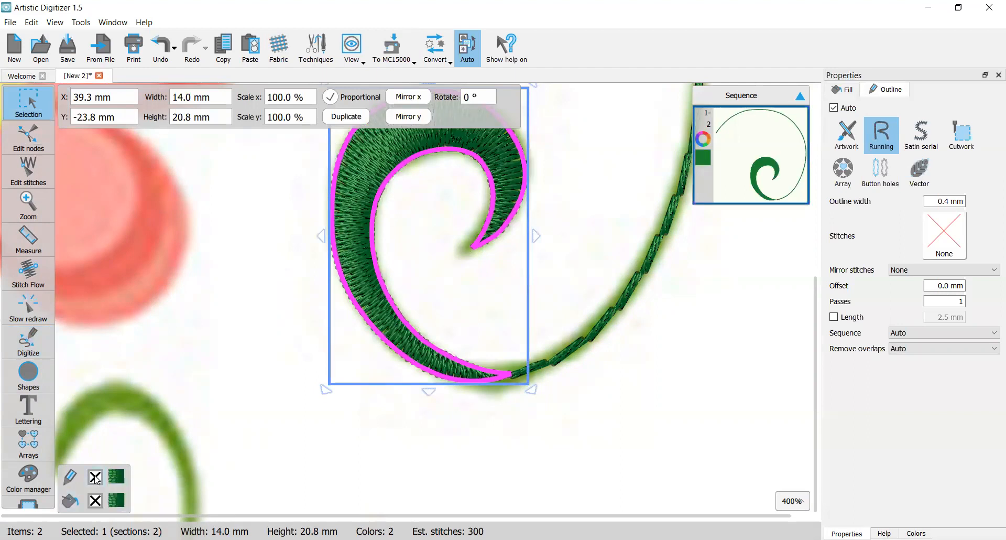
left_click(583, 258)
Move the arching stem's lower end node slightly into the curl's narrow end so their stitches overlap, and deselect the stem.
scroll(525, 358, "up", 1)
scroll(526, 358, "up", 9)
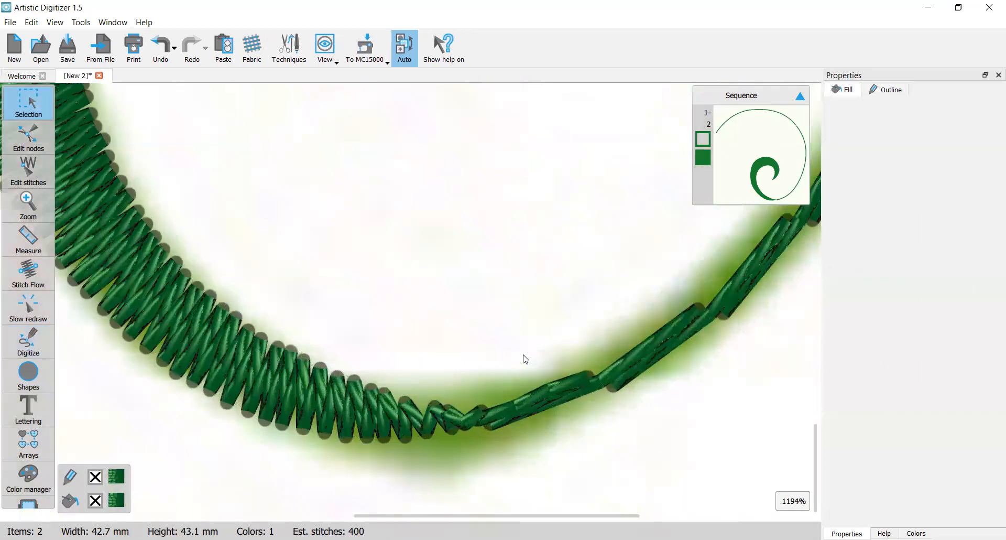
scroll(486, 434, "down", 3)
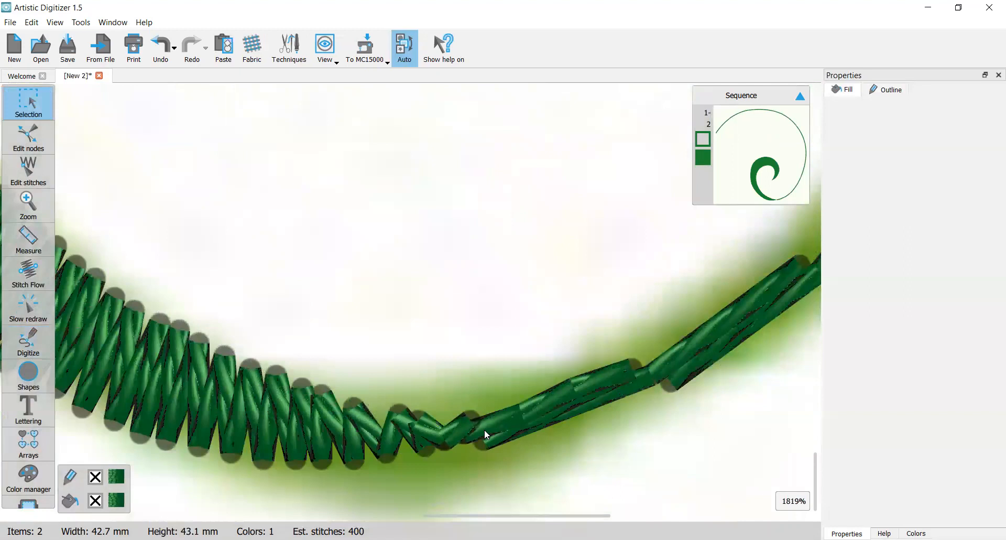
left_click(468, 431)
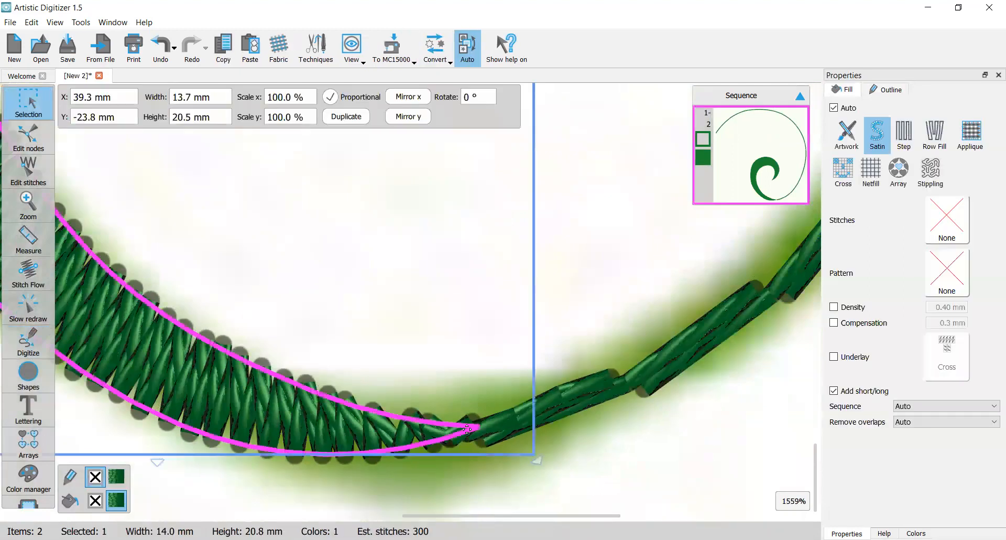
left_click(470, 378)
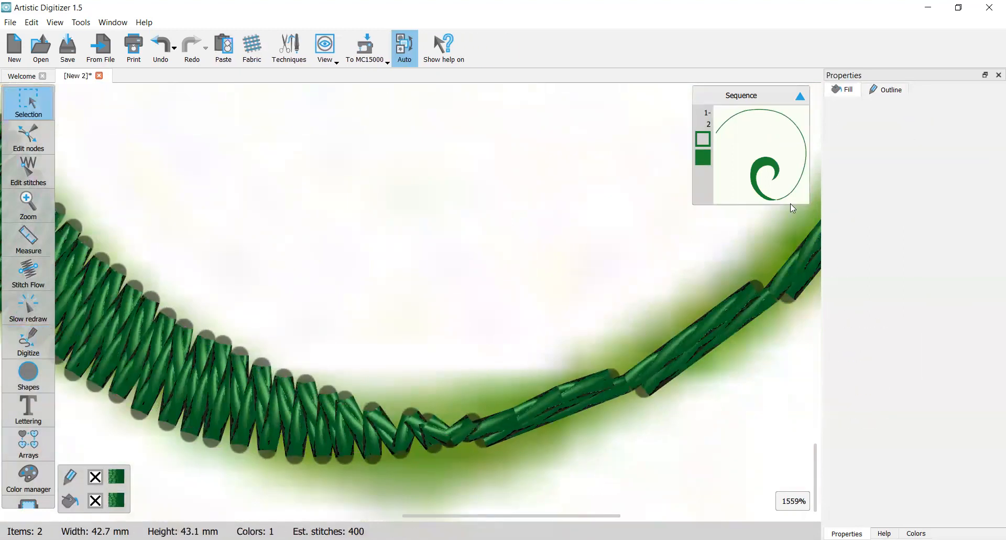
left_click(518, 426)
left_click(44, 135)
left_click_drag(467, 434, 446, 437)
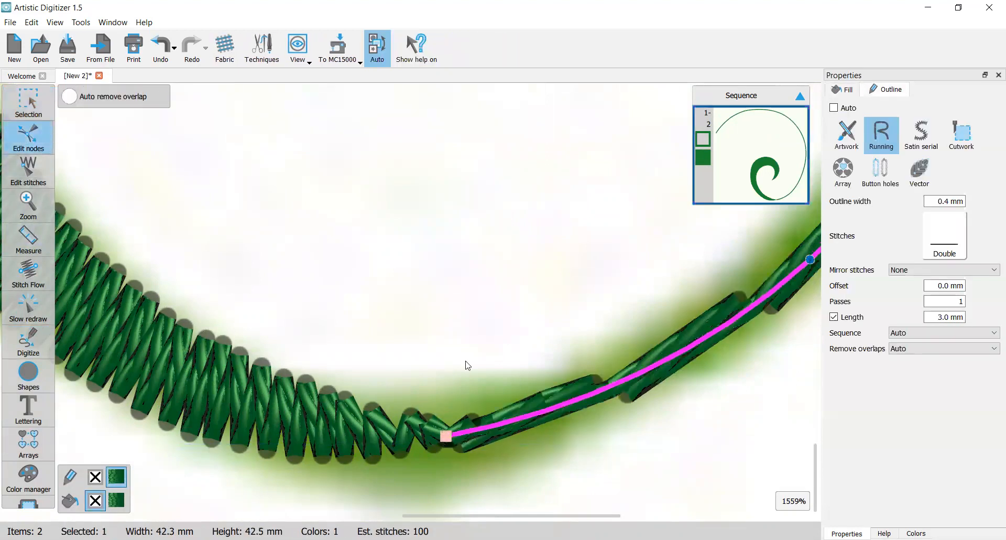
scroll(460, 423, "down", 3)
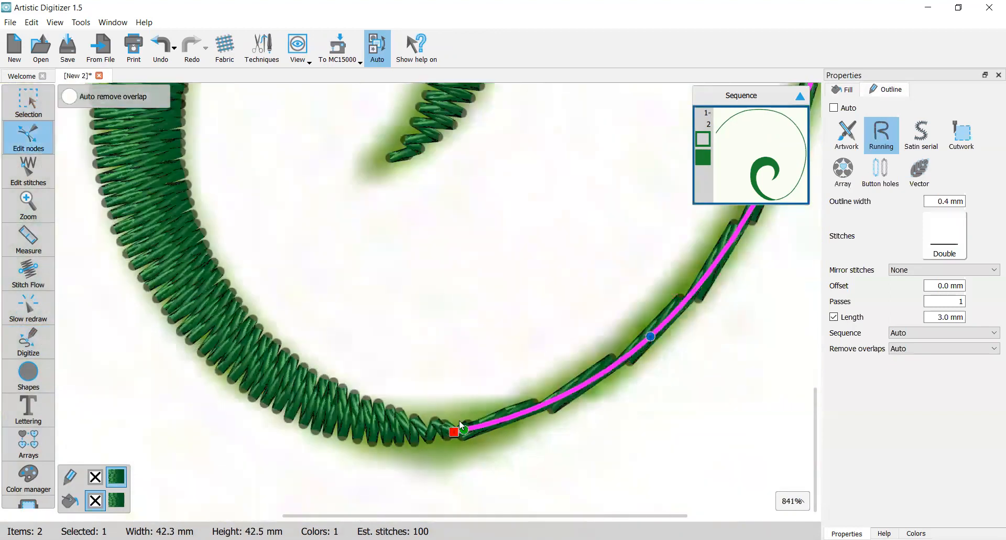
left_click(28, 102)
left_click(526, 292)
Digitize the small curled stem beside the flower's upper leaf as an open curved outline, about 11 mm wide and 22 mm high.
scroll(517, 330, "down", 4)
scroll(518, 329, "down", 4)
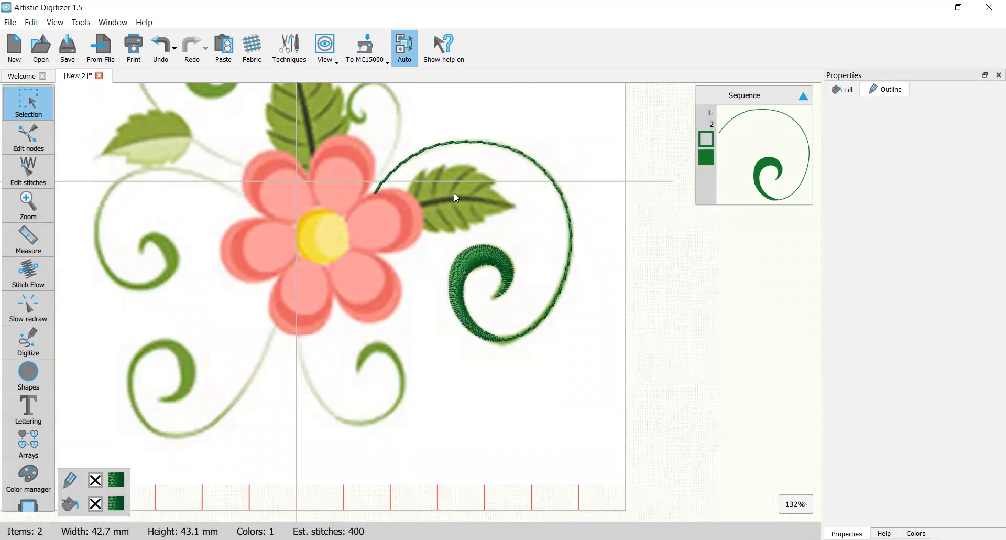
scroll(456, 198, "up", 4)
scroll(393, 220, "left", 2)
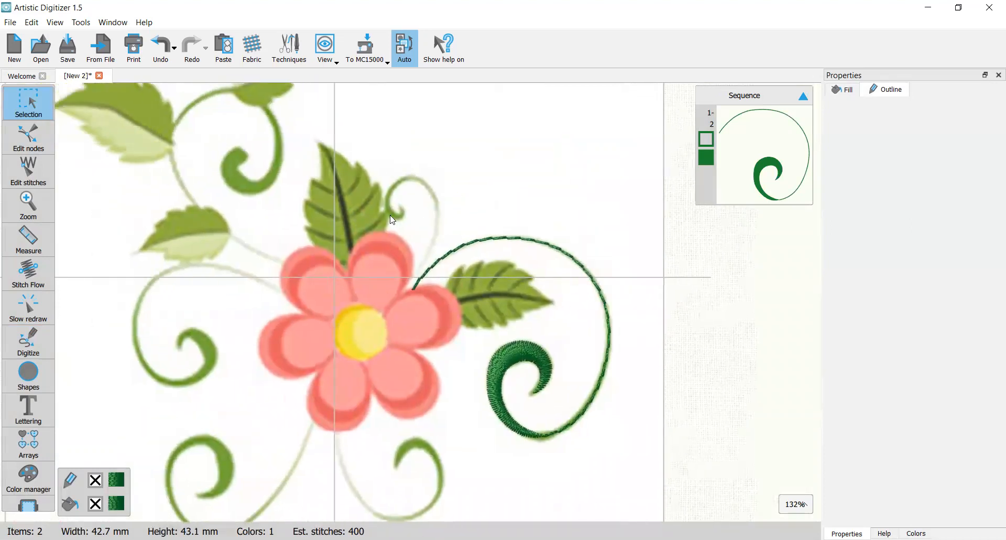
scroll(492, 225, "left", 3)
scroll(492, 227, "up", 4)
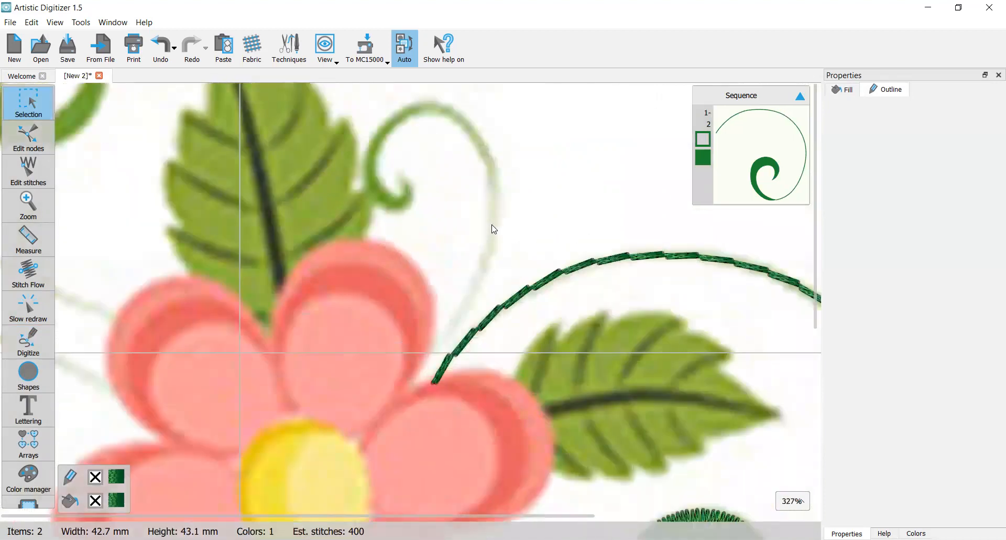
left_click(34, 340)
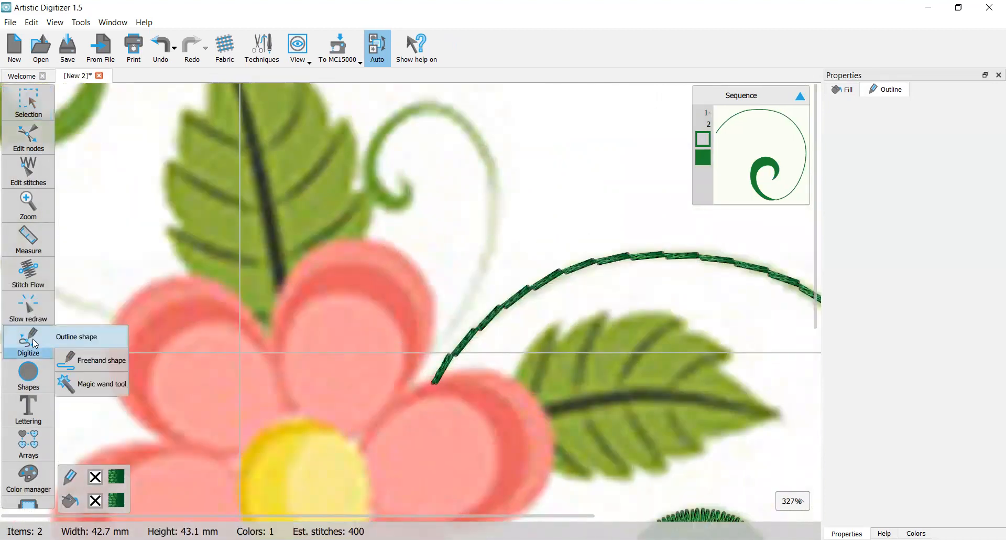
left_click(429, 351)
right_click(462, 309)
right_click(489, 256)
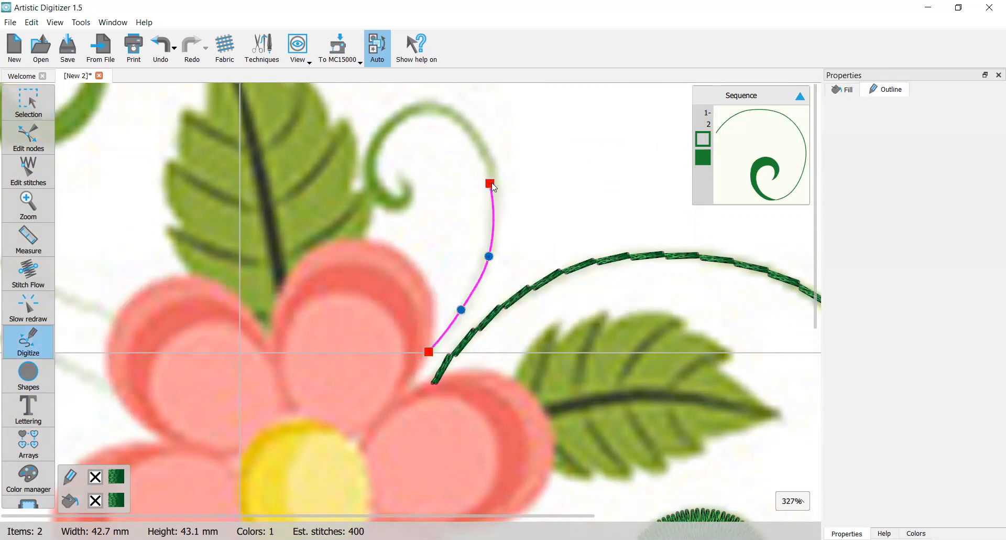
right_click(499, 185)
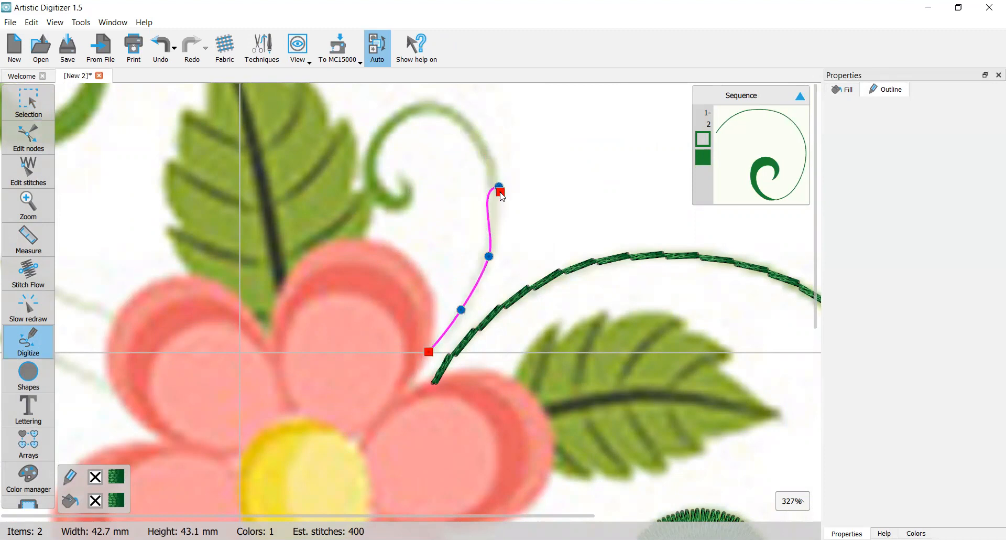
right_click(467, 116)
scroll(419, 102, "up", 1)
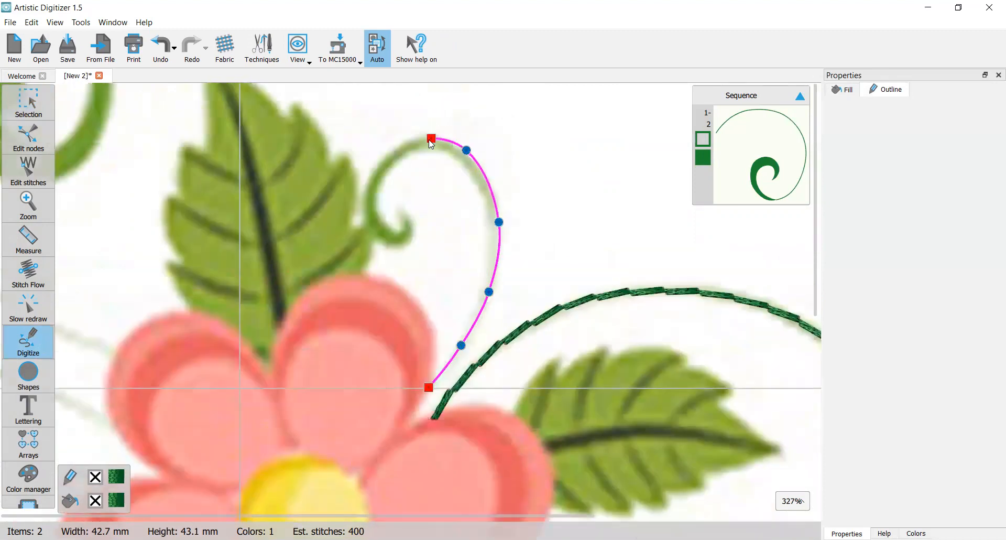
right_click(420, 137)
right_click(376, 174)
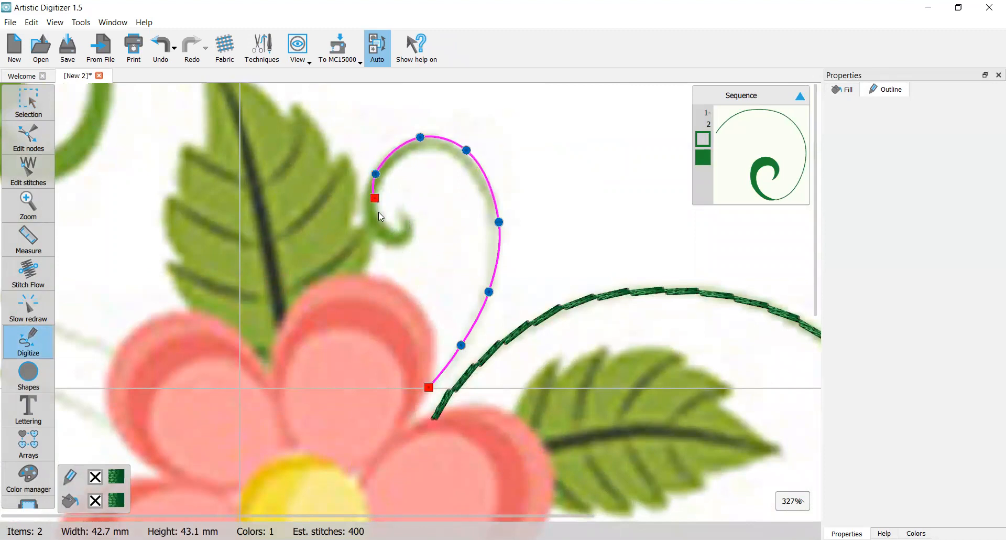
right_click(391, 220)
right_click(425, 221)
left_click(439, 200)
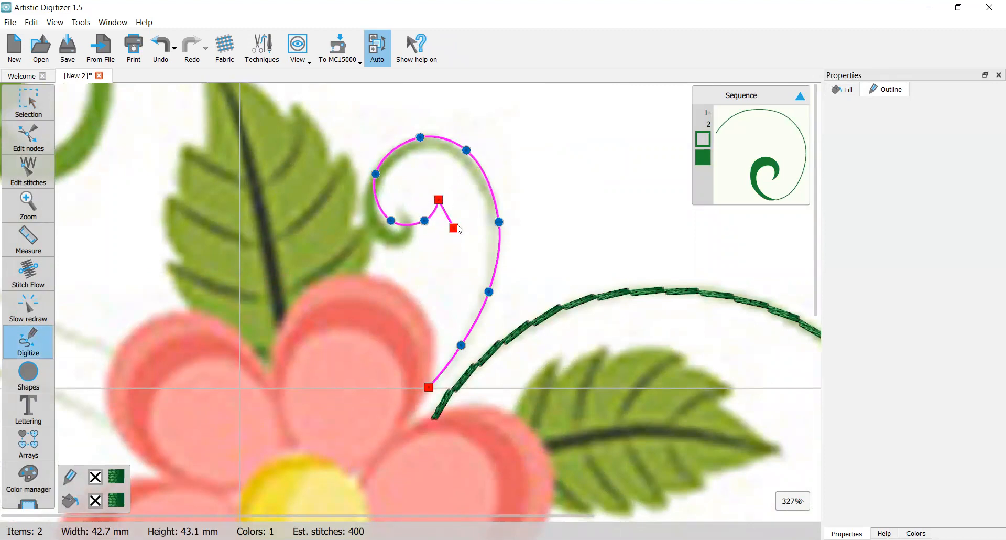
key("Return")
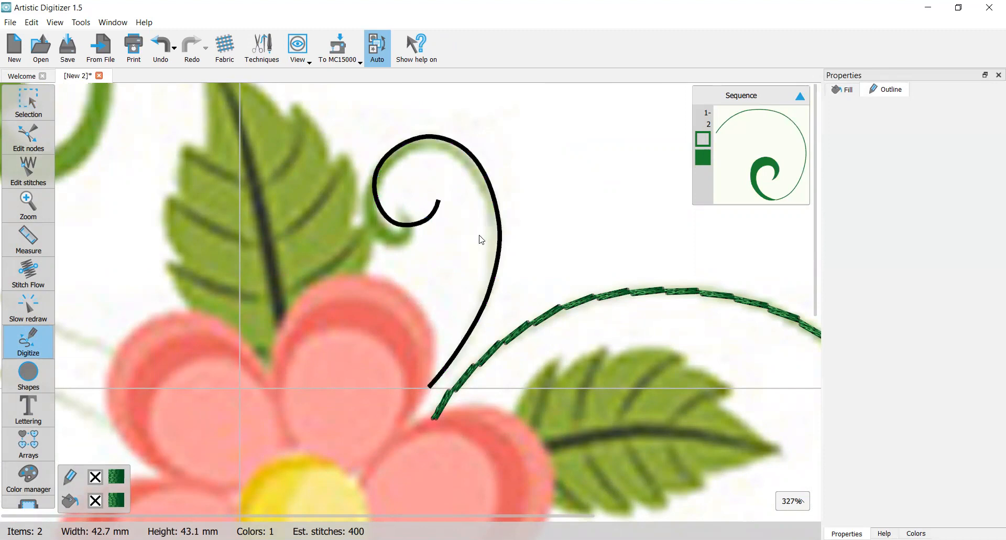
Select the small curled stem and give its outline Janome 206 Bright Green and the Double stitch pattern.
left_click(32, 106)
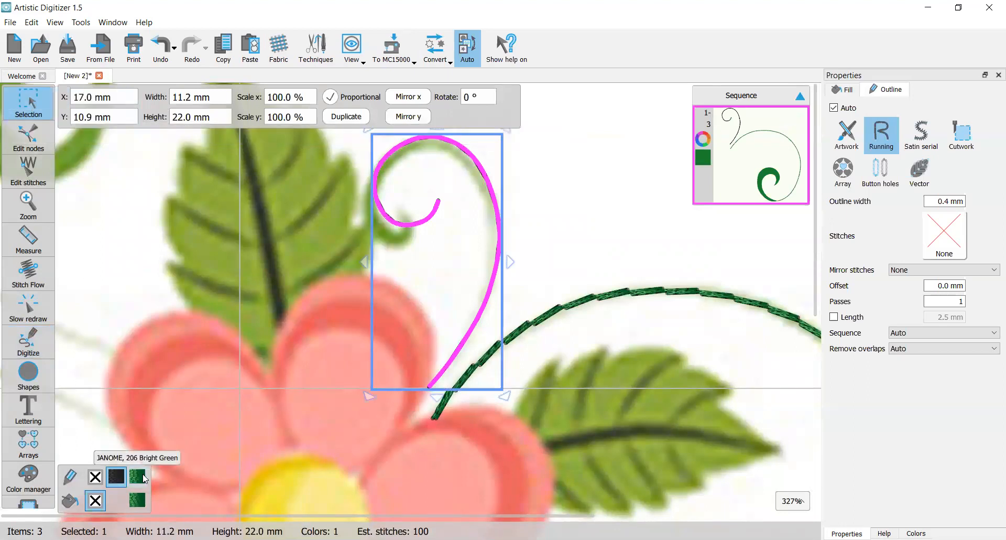
left_click(144, 477)
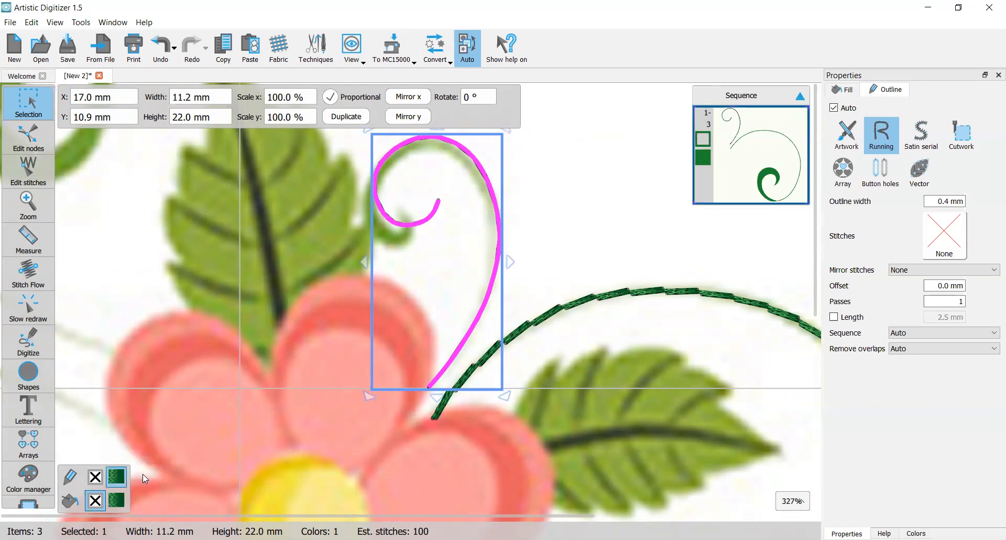
left_click(954, 238)
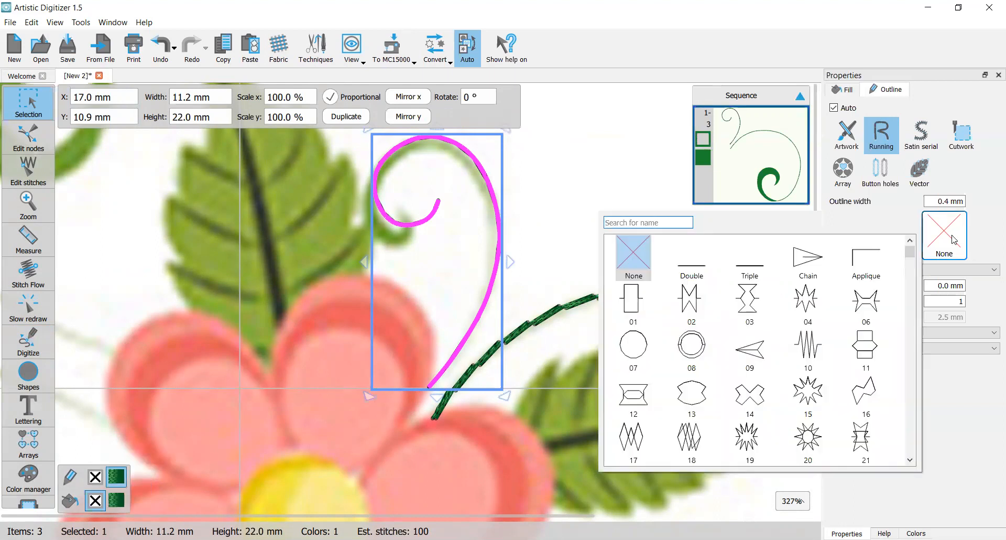
left_click(697, 259)
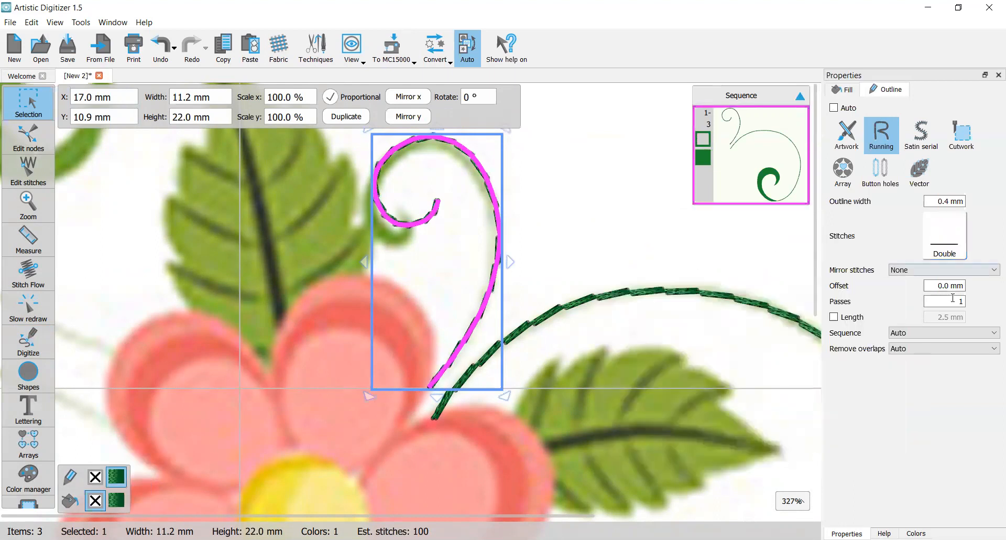
Set a custom stitch length of 3.0 mm for the small curled stem's outline and deselect it.
left_click(856, 312)
left_click_drag(934, 318, 989, 325)
type("3.")
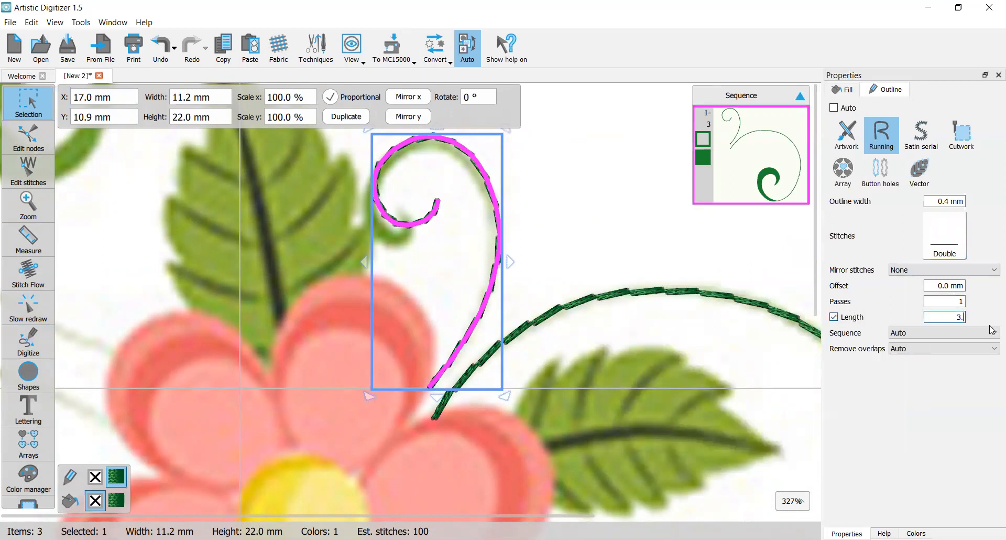
key("Return")
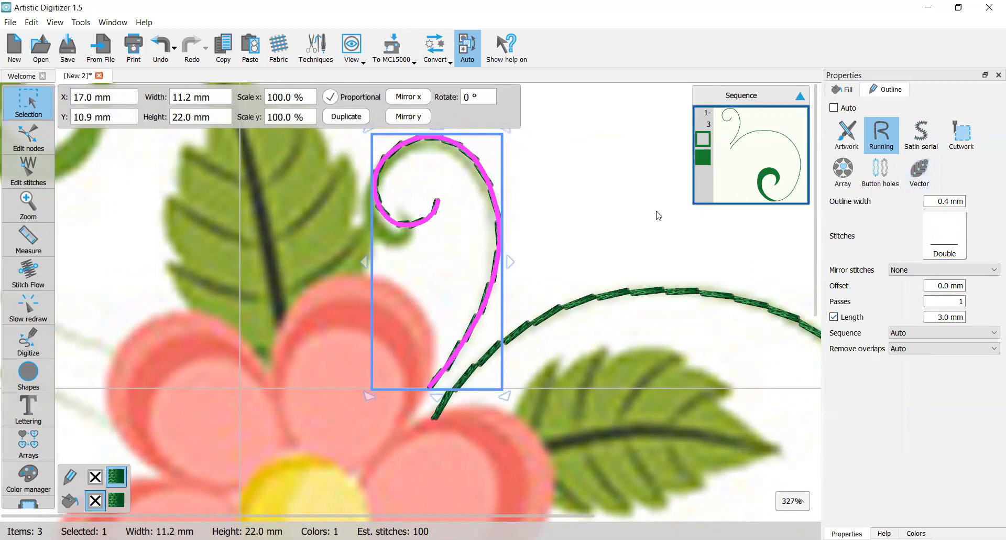
left_click(629, 201)
Digitize the stem looping from the flower past the three upper-left leaves as an open curve, about 25 mm wide and 37 mm high.
scroll(494, 228, "down", 5)
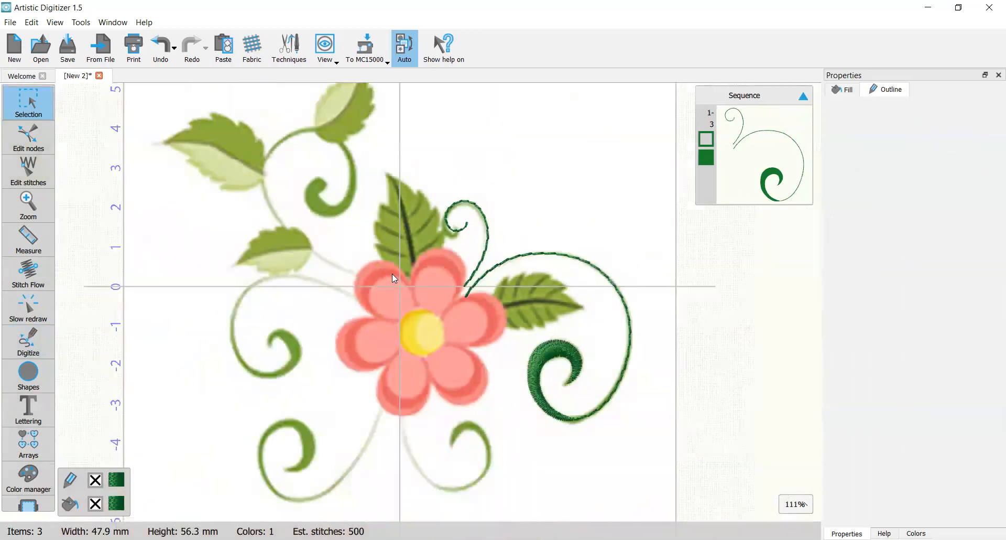
scroll(316, 269, "up", 4)
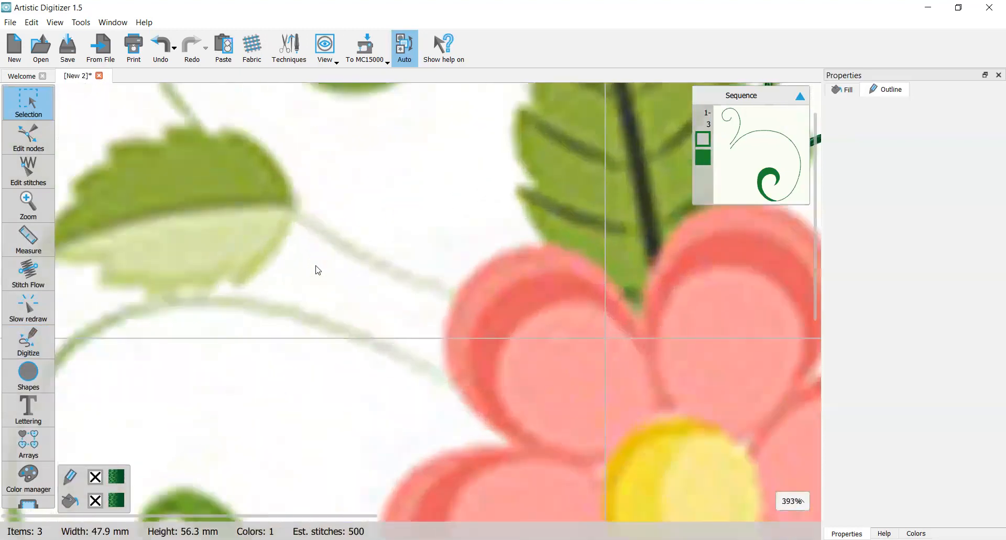
left_click(38, 341)
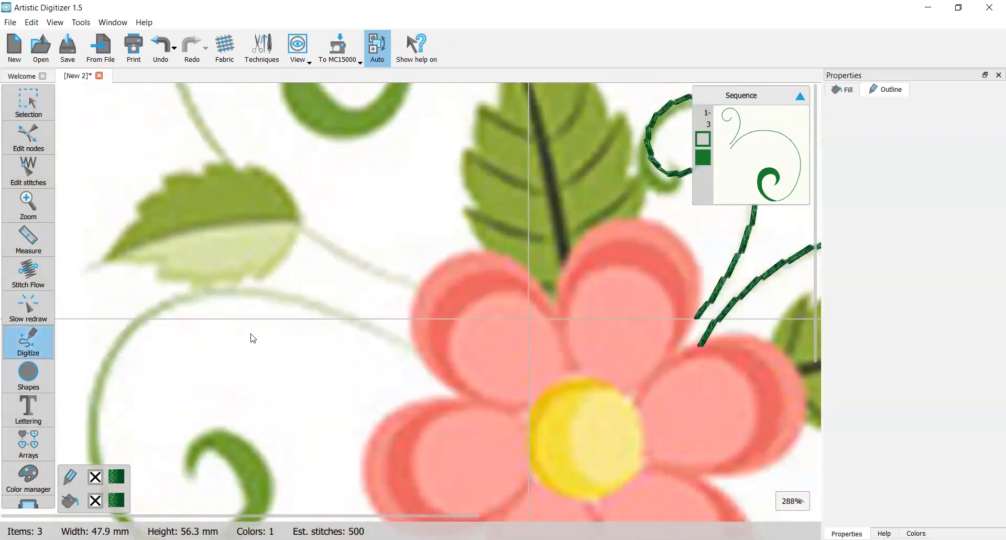
left_click(422, 288)
right_click(335, 252)
left_click(240, 168)
right_click(232, 169)
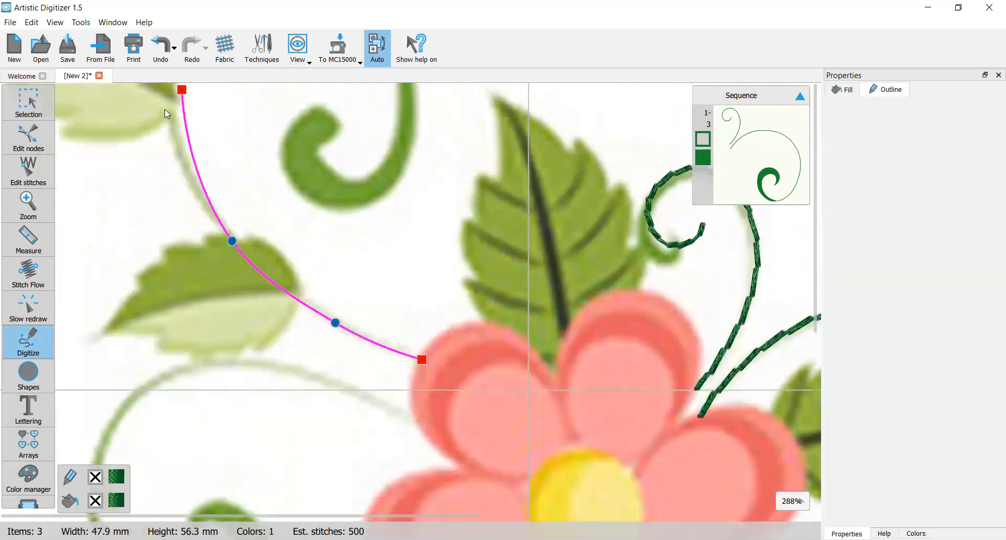
right_click(171, 162)
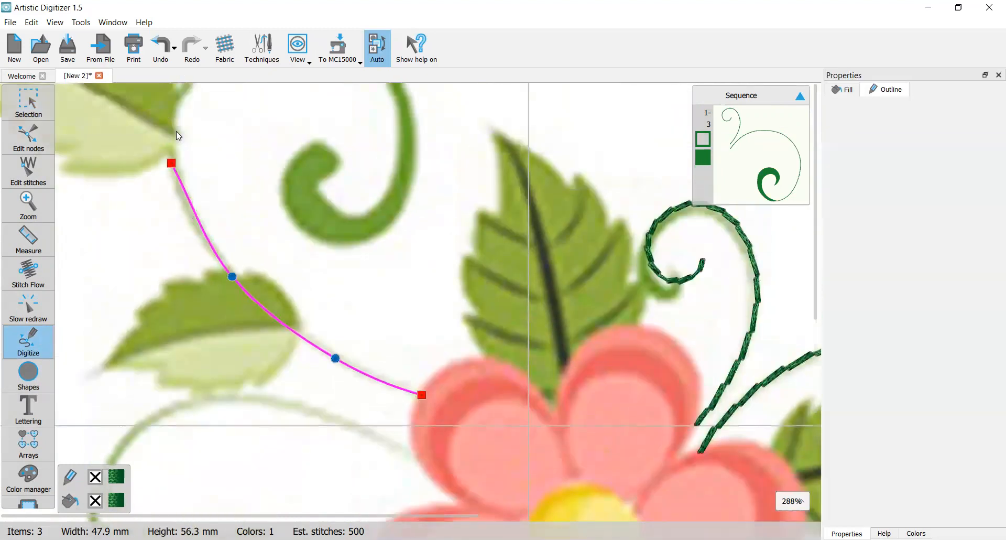
scroll(174, 112, "down", 2)
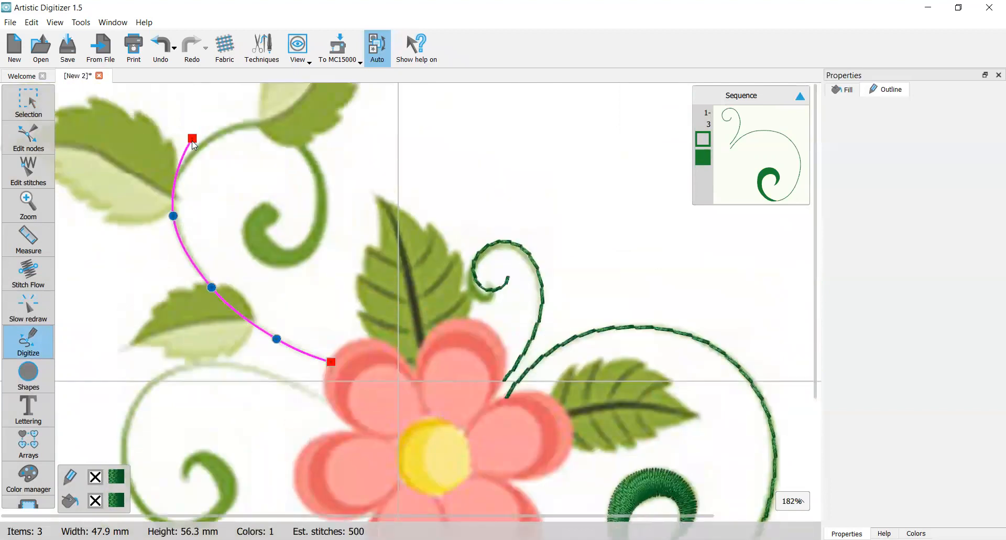
scroll(210, 131, "up", 2)
right_click(265, 117)
right_click(323, 127)
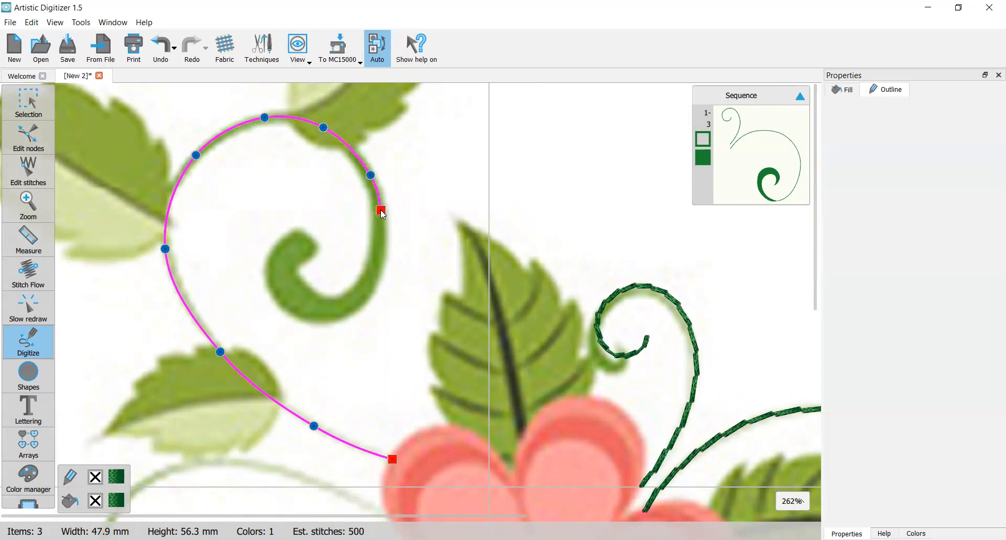
key("Return")
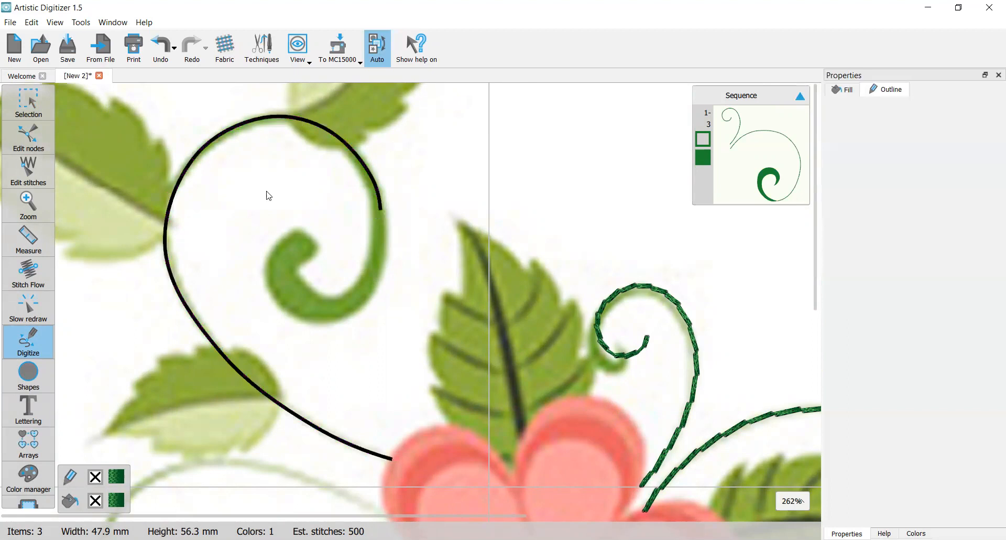
Give the looping stem's outline Janome 206 Bright Green, the Double stitch pattern and a custom stitch length, and deselect it.
left_click(31, 101)
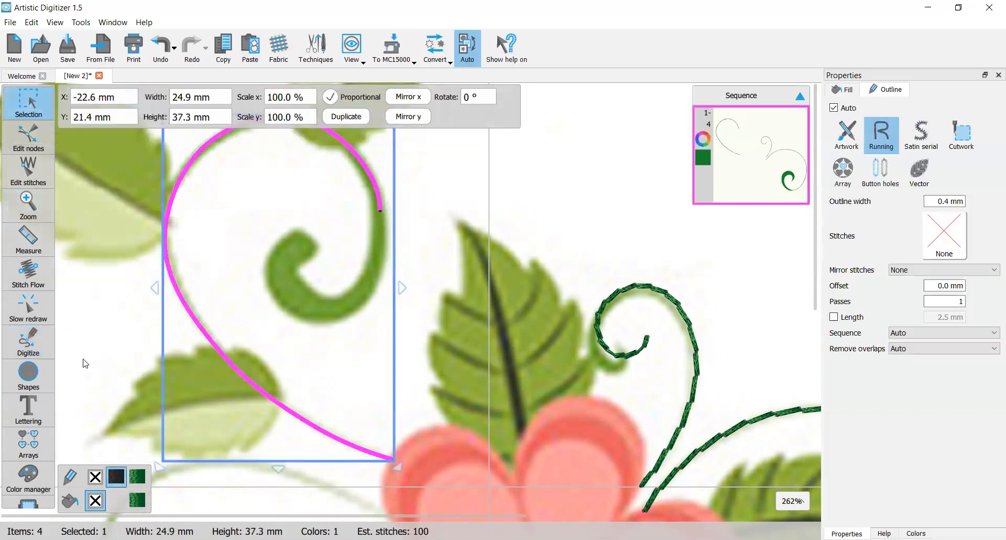
left_click(137, 476)
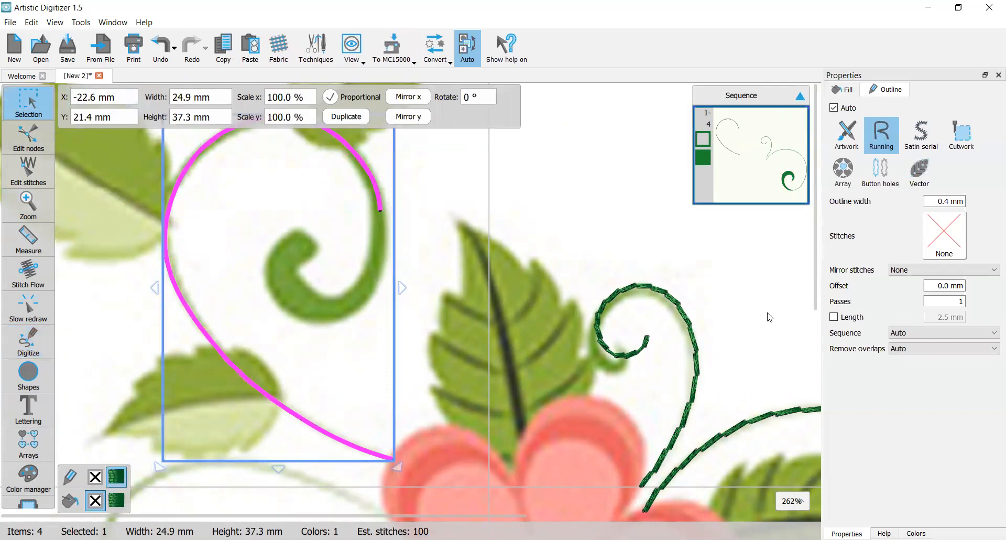
left_click(965, 229)
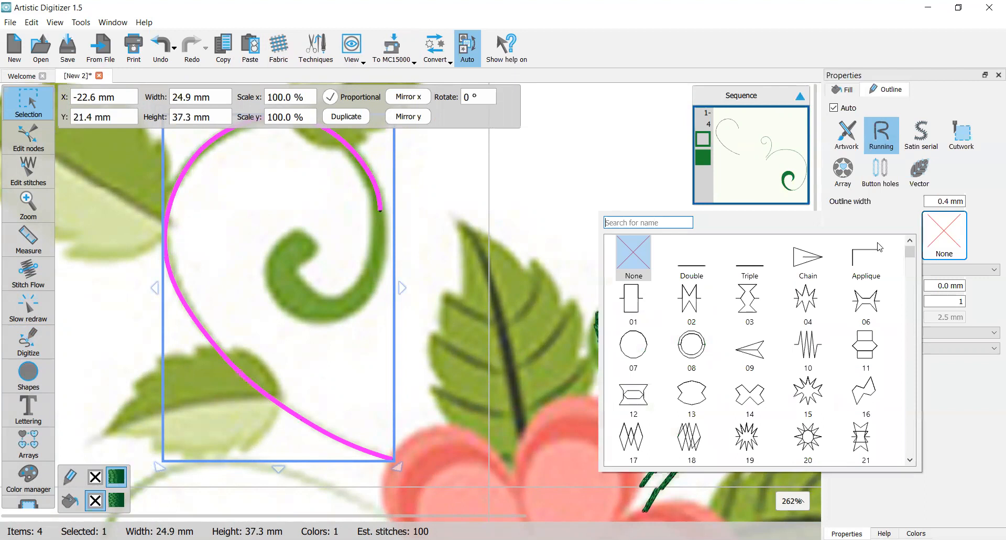
left_click(695, 265)
left_click(833, 317)
left_click_drag(938, 317, 970, 312)
key("Up")
left_click(624, 209)
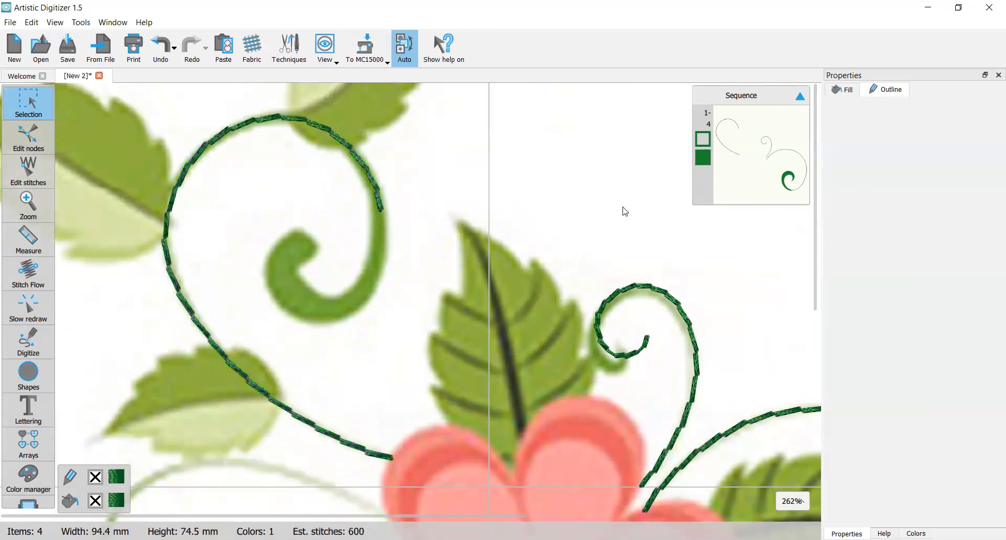
Start a new outline shape at the looping stem's end and trace the curl's outer edge around to its rounded tip.
left_click(29, 341)
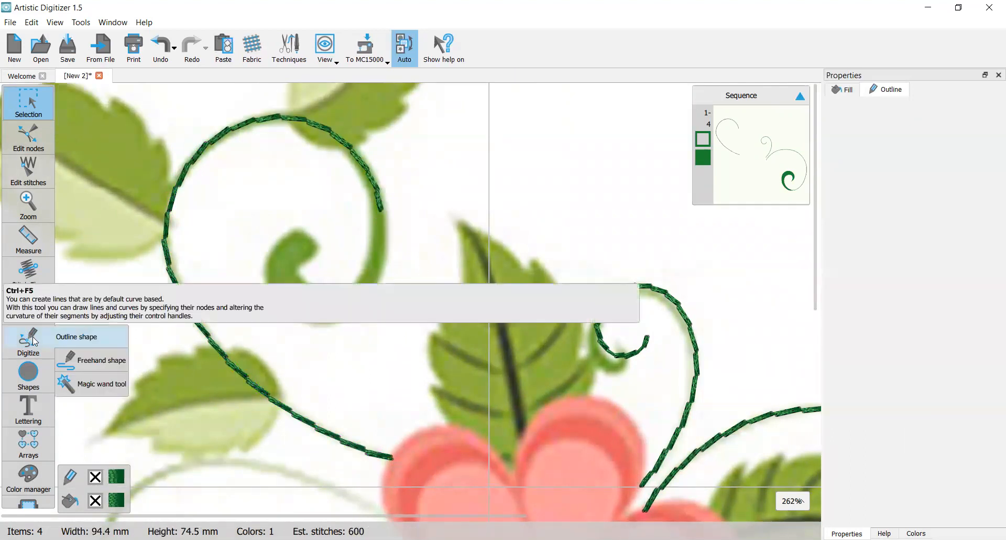
left_click(84, 334)
scroll(375, 211, "up", 3)
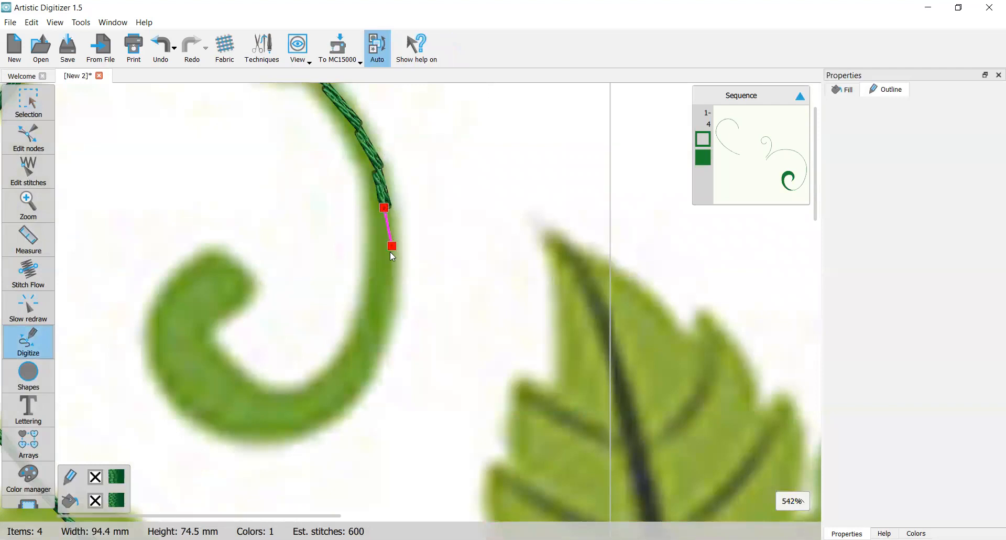
left_click(397, 264)
left_click(386, 349)
scroll(228, 452, "down", 1)
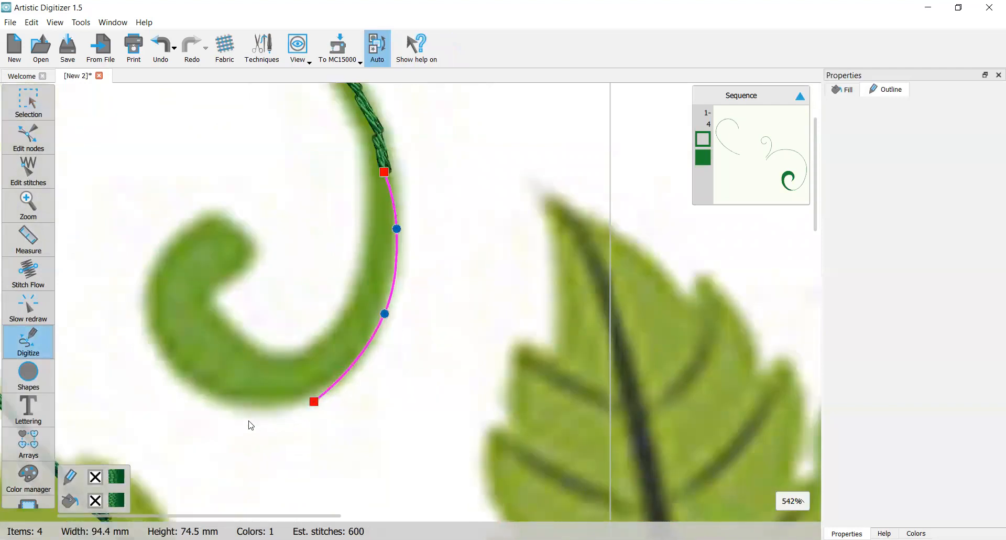
left_click(329, 389)
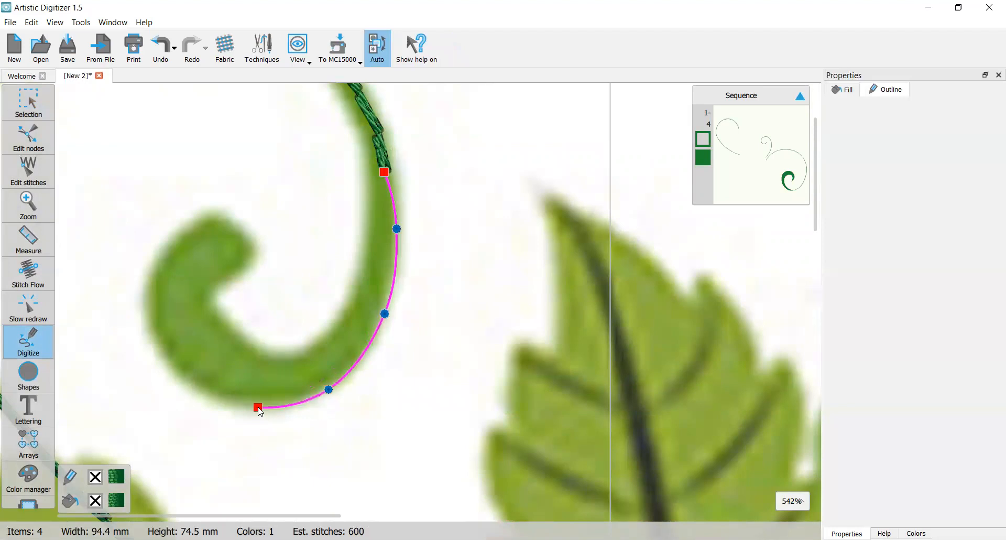
scroll(339, 478, "down", 5)
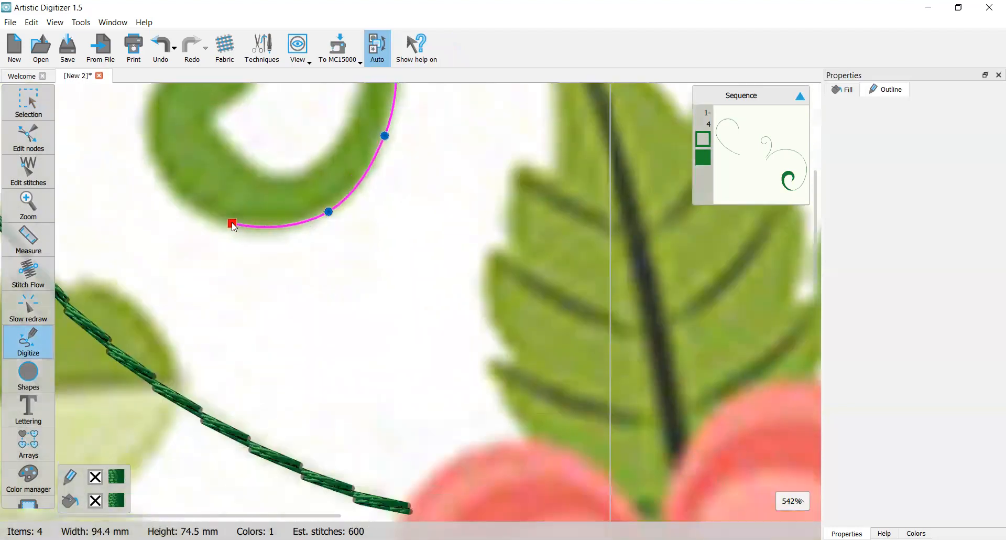
left_click(229, 222)
left_click(155, 152)
scroll(157, 154, "up", 2)
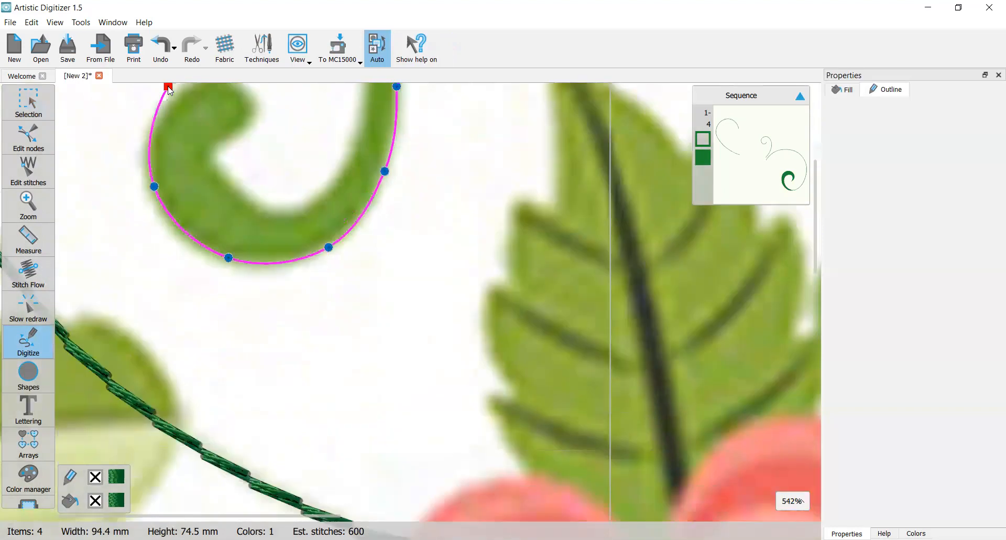
left_click(161, 134)
left_click(201, 111)
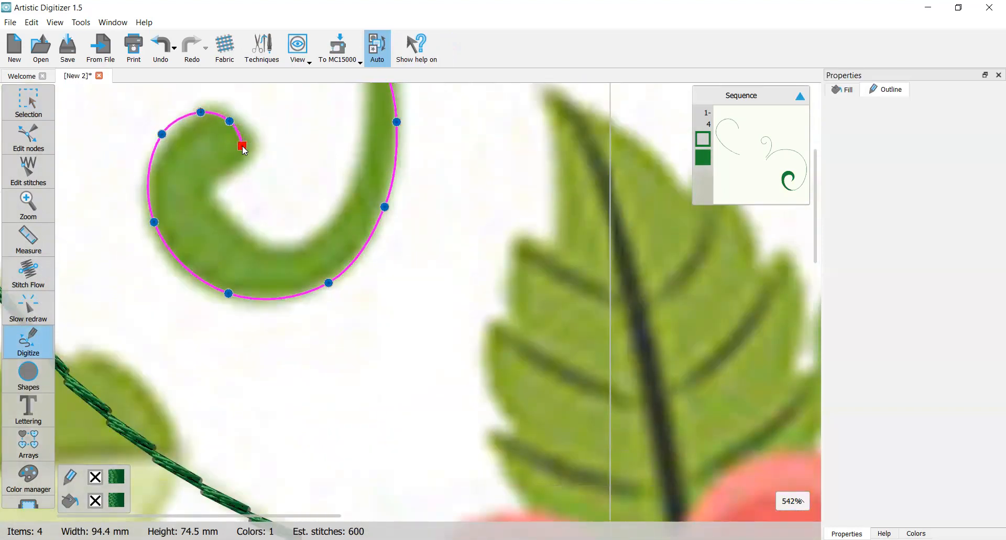
Trace the curl's inner edge back to the stem and close the shape, about 13 mm wide and 12.5 mm high.
left_click(232, 224)
left_click(268, 248)
left_click(313, 235)
left_click(361, 168)
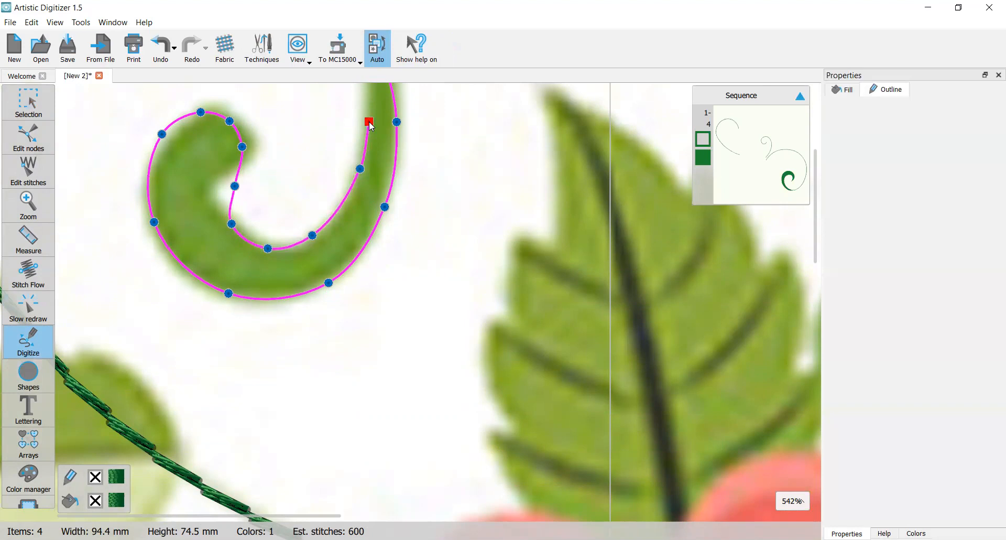
scroll(372, 128, "down", 2)
scroll(371, 127, "up", 2)
left_click(369, 123)
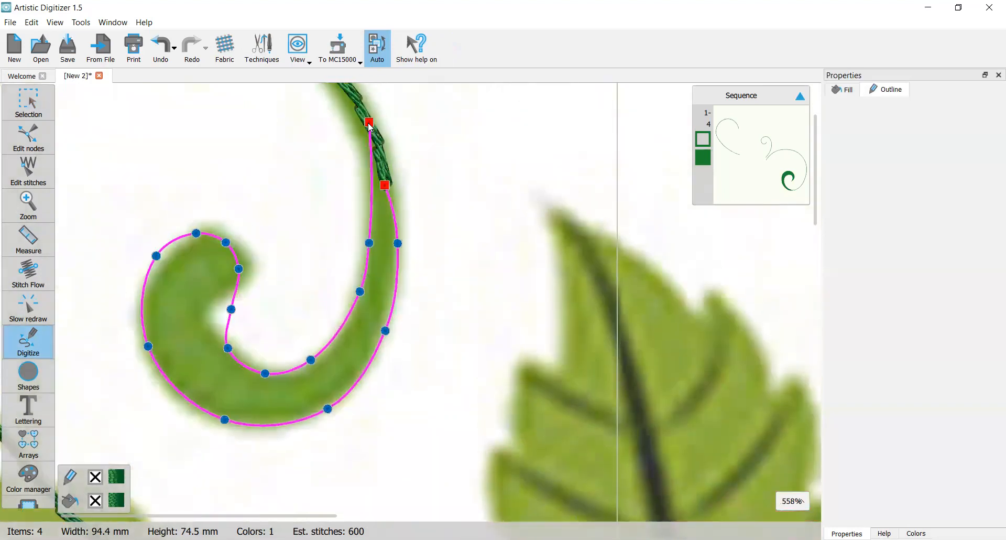
scroll(367, 183, "up", 2)
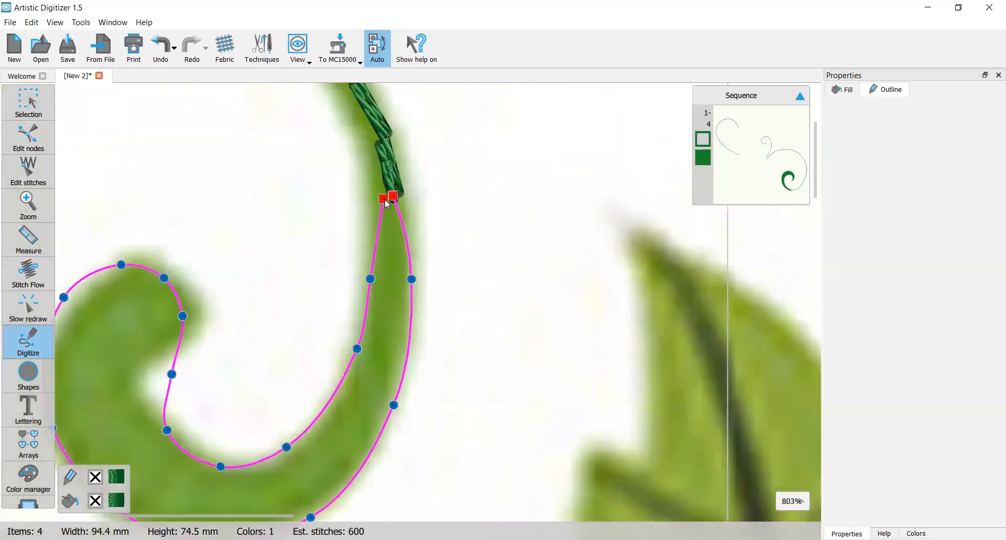
left_click(389, 198)
Select the closed curl shape, give its outline and fill Janome 206 Bright Green, and deselect it.
left_click(28, 99)
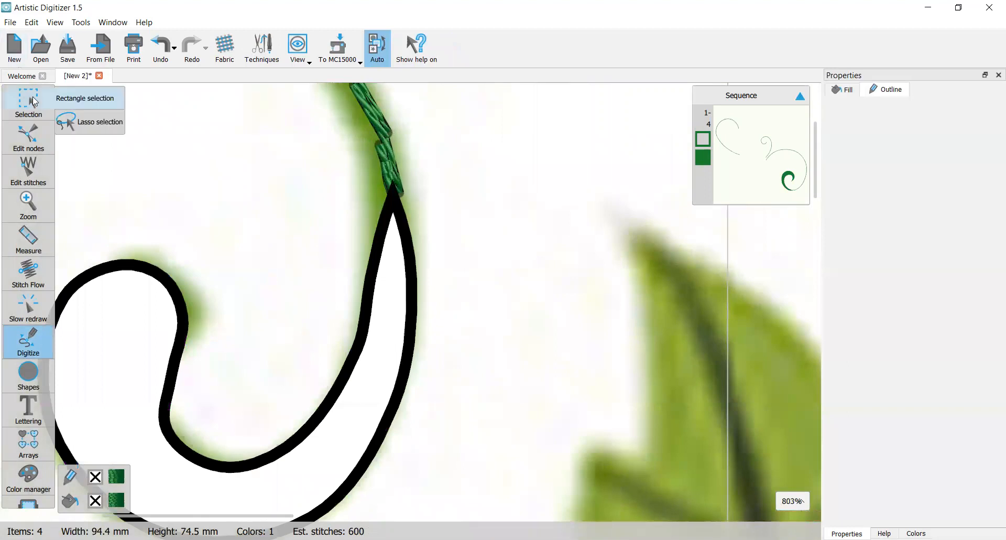
scroll(208, 294, "down", 4)
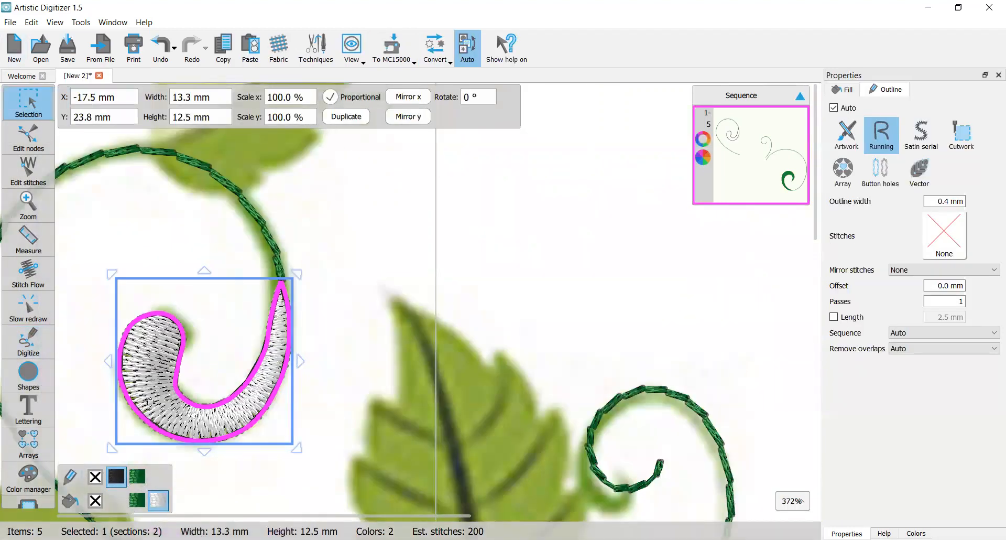
scroll(177, 407, "down", 1)
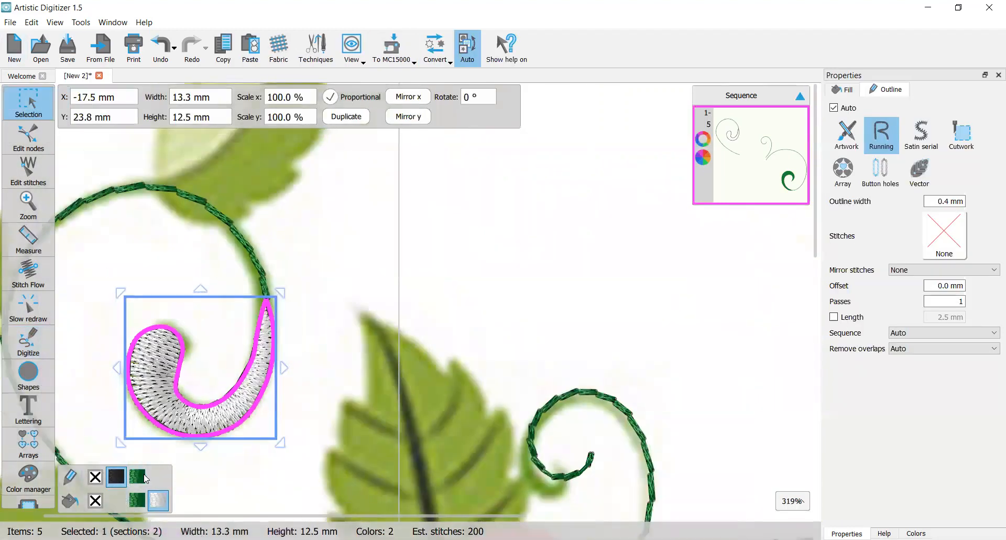
left_click(144, 475)
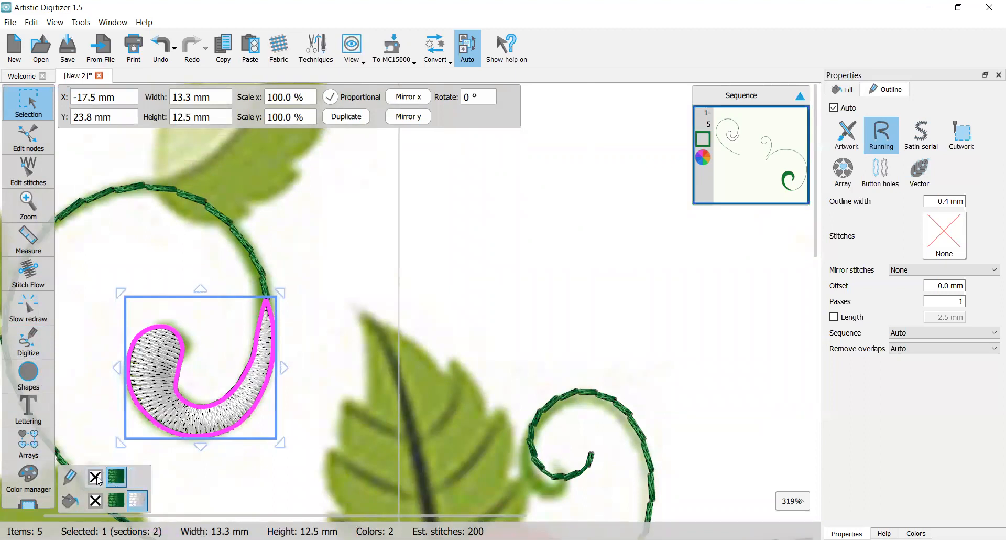
left_click(116, 500)
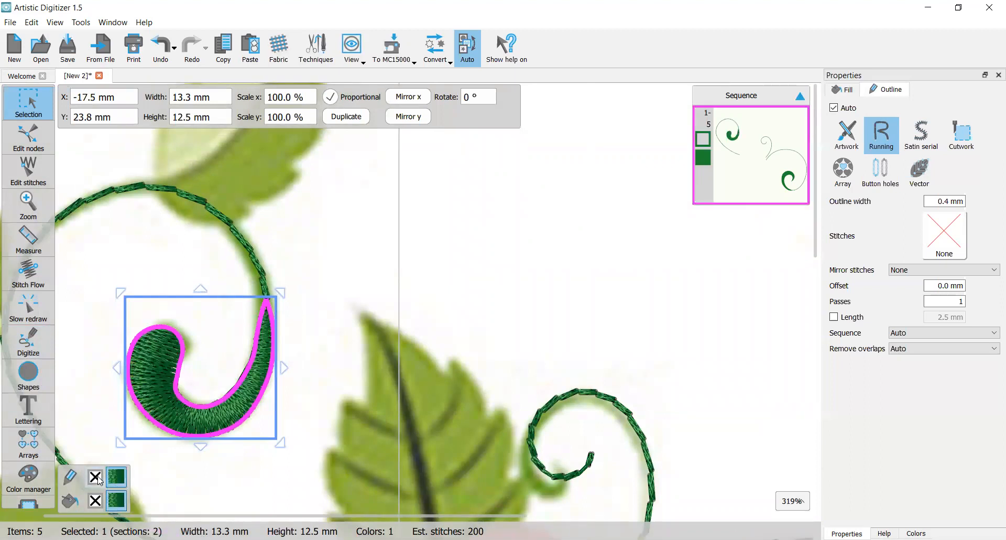
left_click(341, 297)
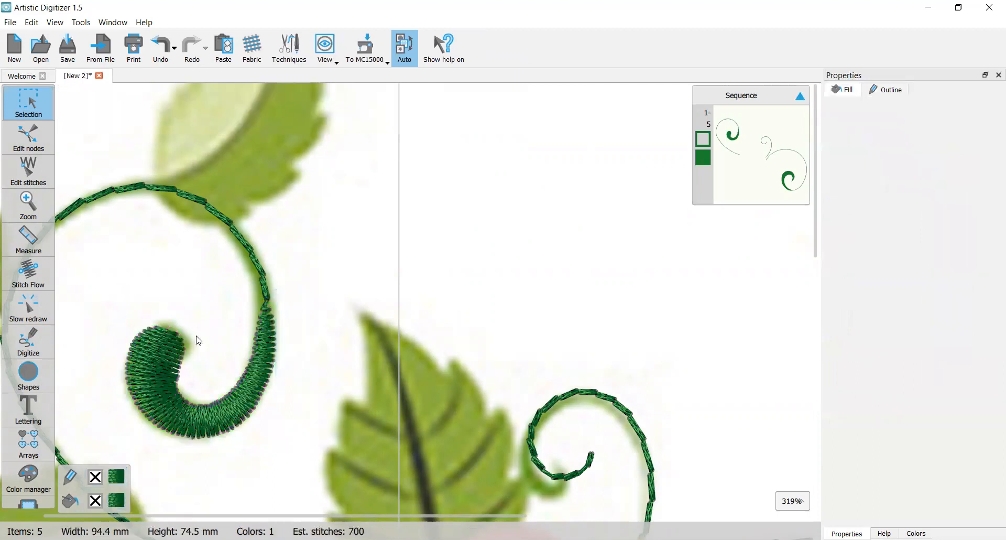
Examine the satin stitches where the upper curl joins its looping stem, and review the whole design.
scroll(186, 341, "down", 1)
scroll(210, 358, "up", 3)
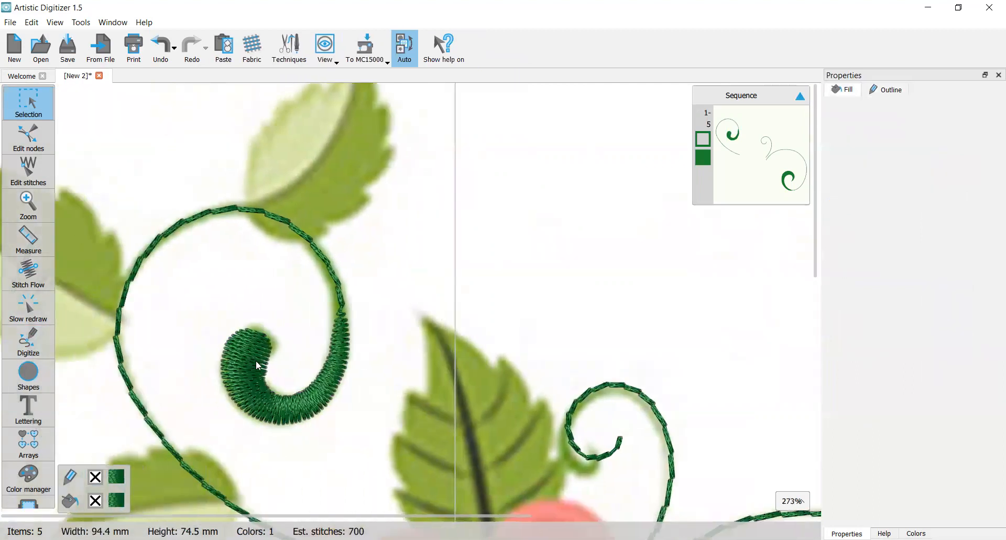
scroll(338, 359, "up", 3)
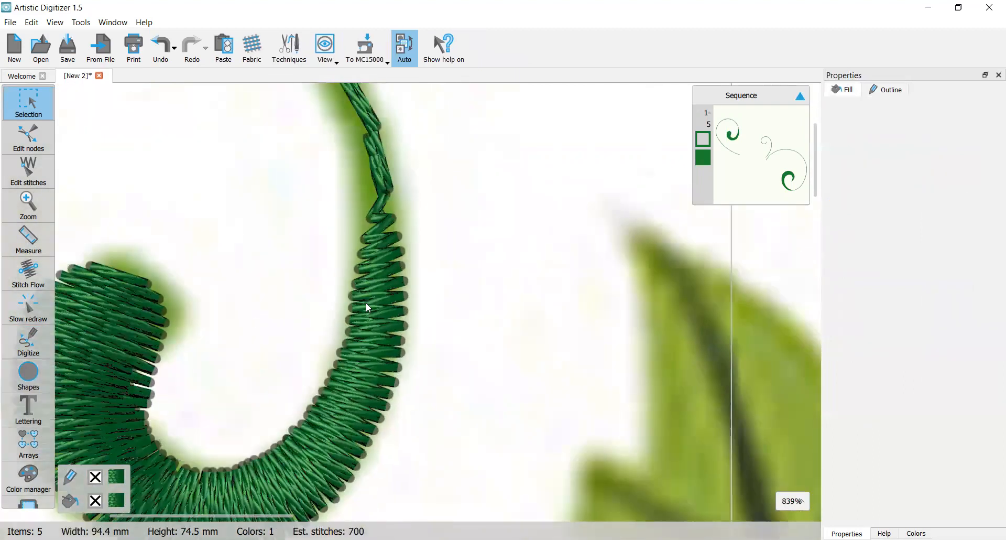
scroll(366, 303, "down", 4)
scroll(301, 387, "down", 3)
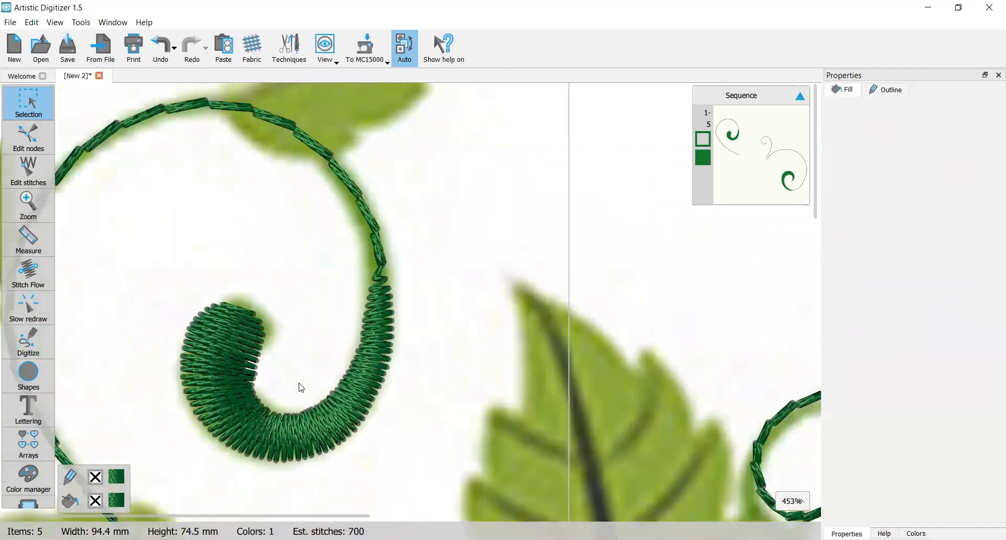
scroll(301, 386, "down", 7)
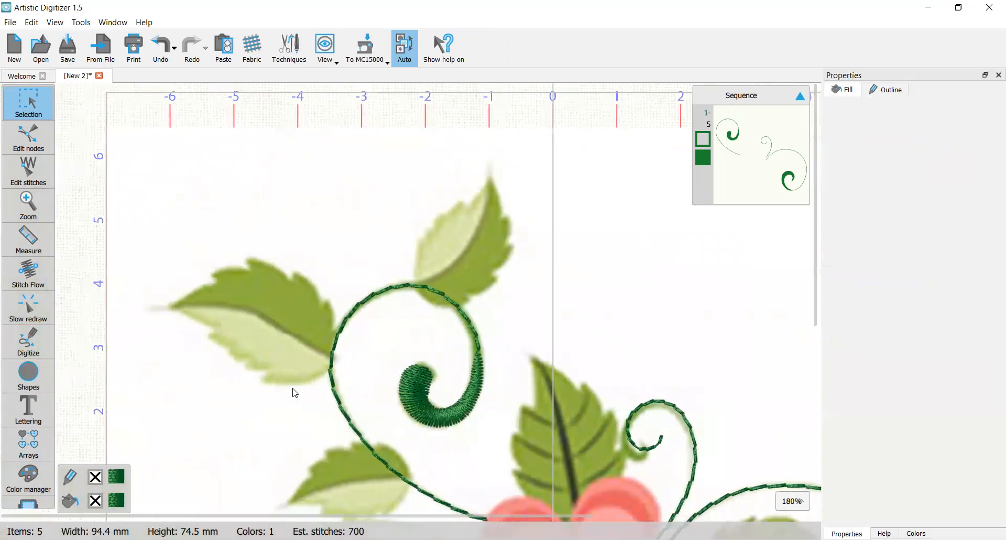
scroll(294, 392, "down", 6)
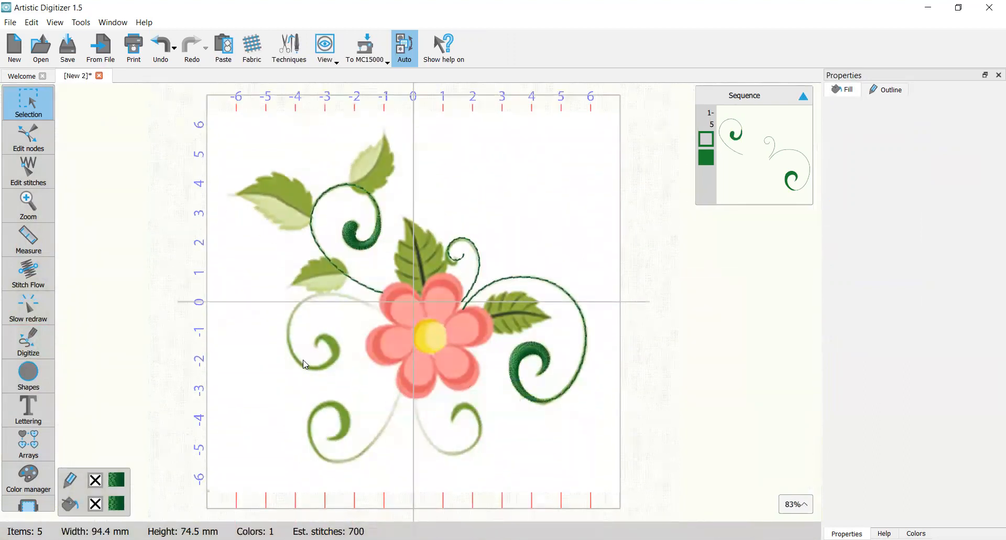
Start a new outline shape beside the flower's left petals and trace the middle-left stem around to the bottom of its loop.
scroll(325, 351, "up", 6)
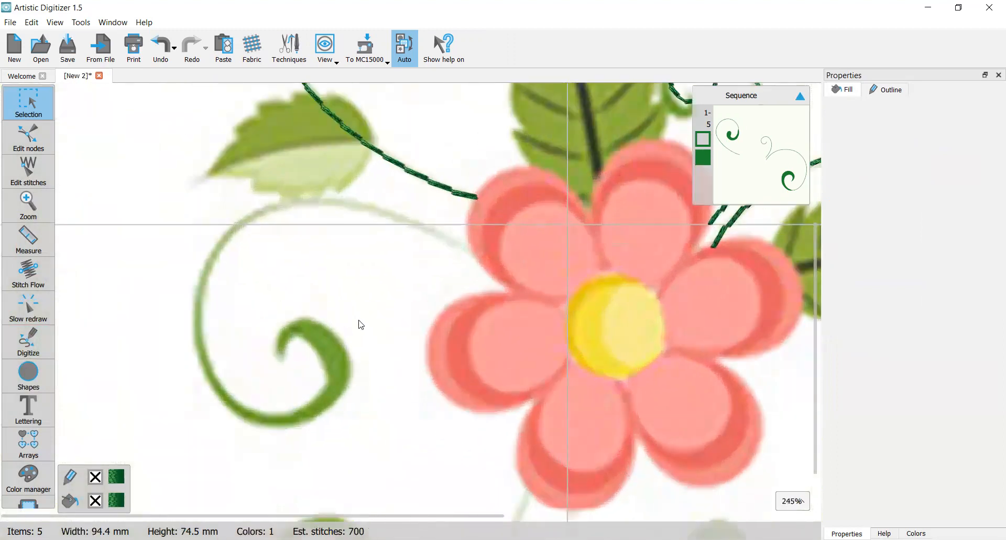
left_click(28, 341)
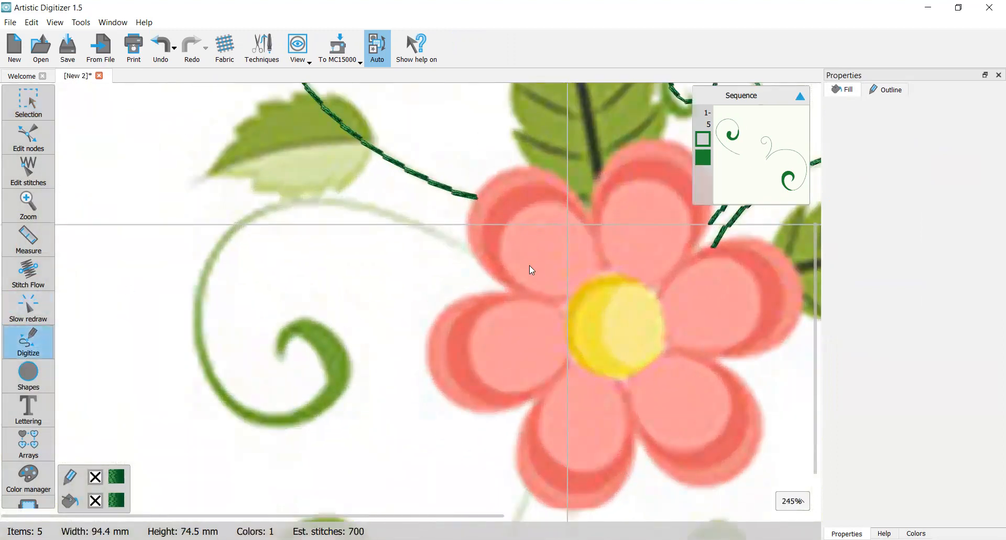
left_click(470, 247)
left_click(322, 203)
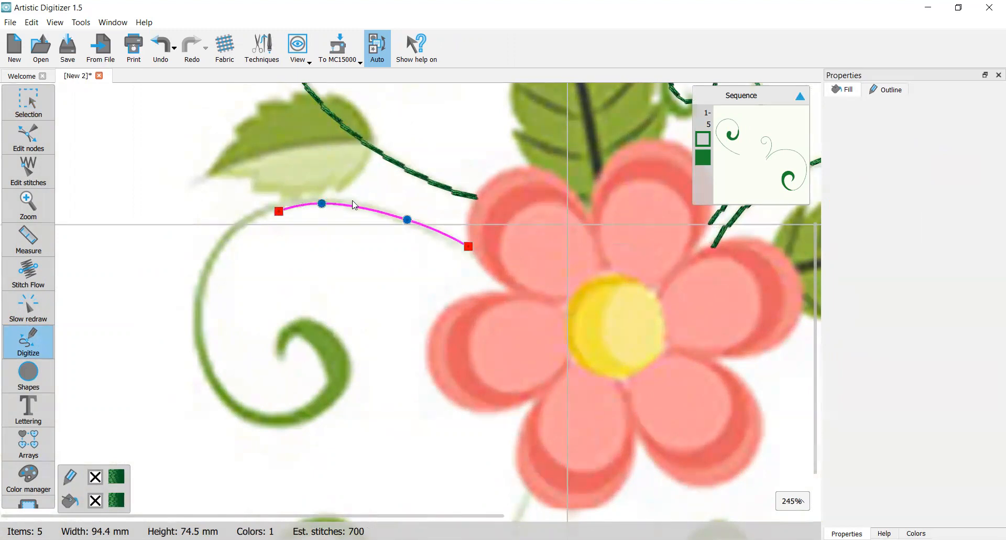
left_click(255, 215)
left_click(208, 269)
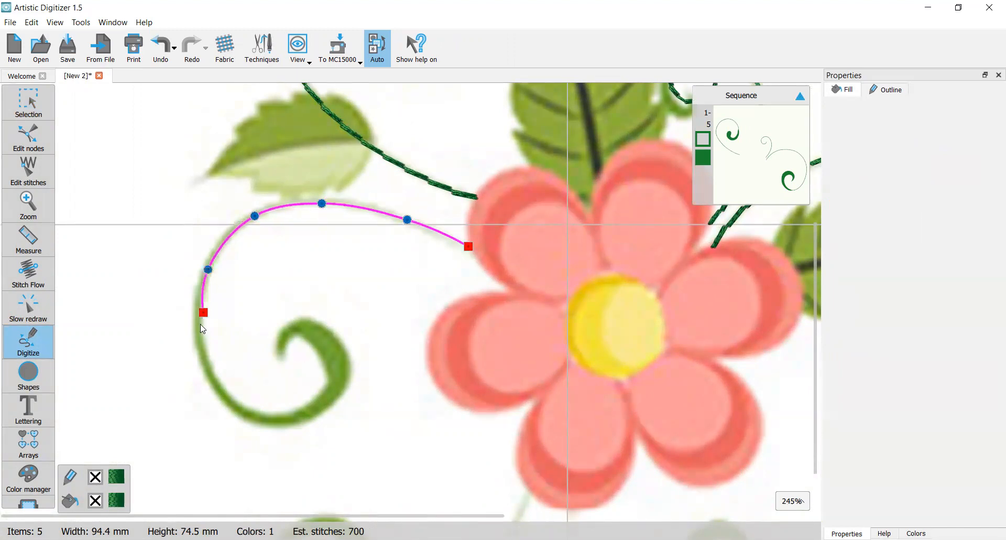
left_click(199, 340)
left_click(235, 408)
left_click(285, 421)
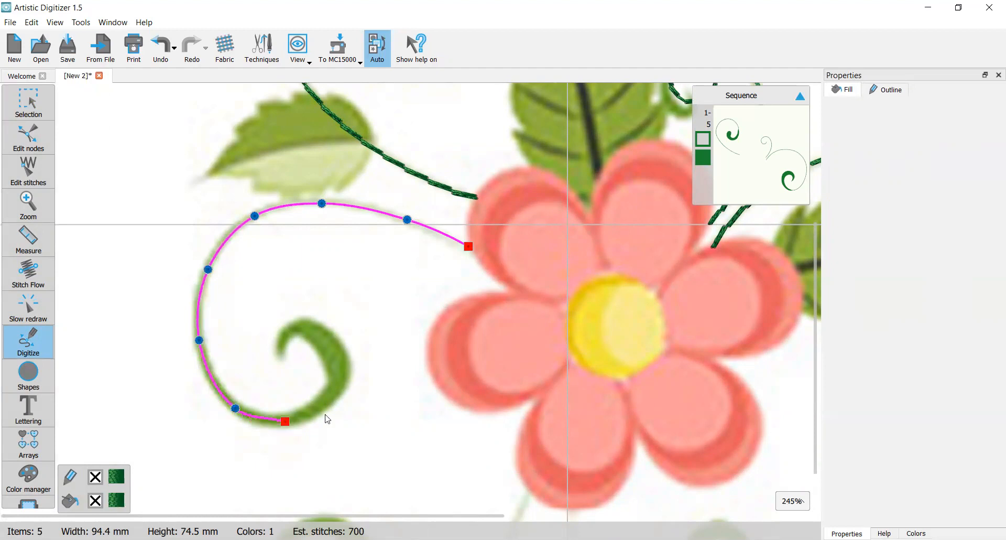
Trace the outer edge of the middle-left curl to its inner tip and finish the open line, about 31.6 mm wide and 25.5 mm high.
left_click(343, 388)
left_click(342, 341)
left_click(305, 316)
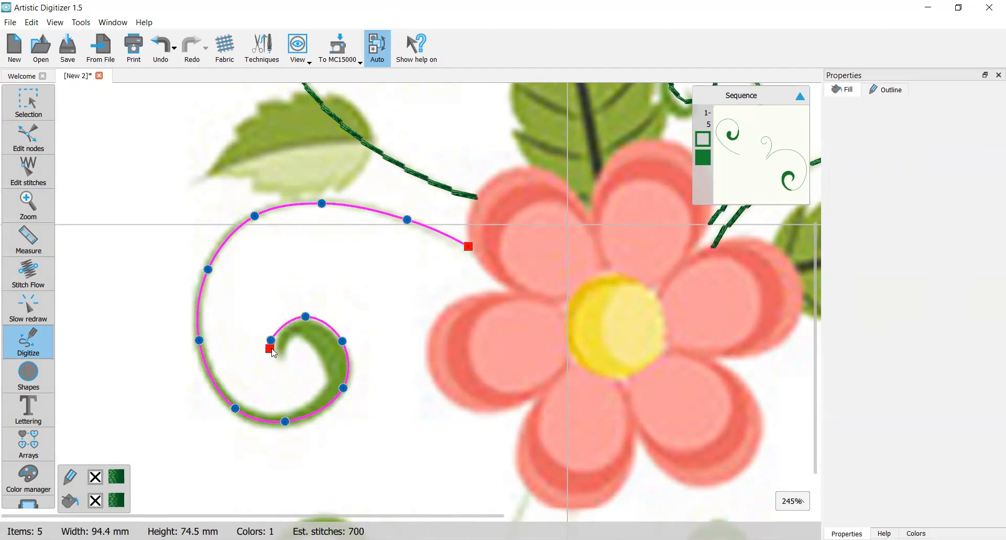
double_click(271, 340)
scroll(171, 292, "up", 3)
scroll(236, 333, "down", 4)
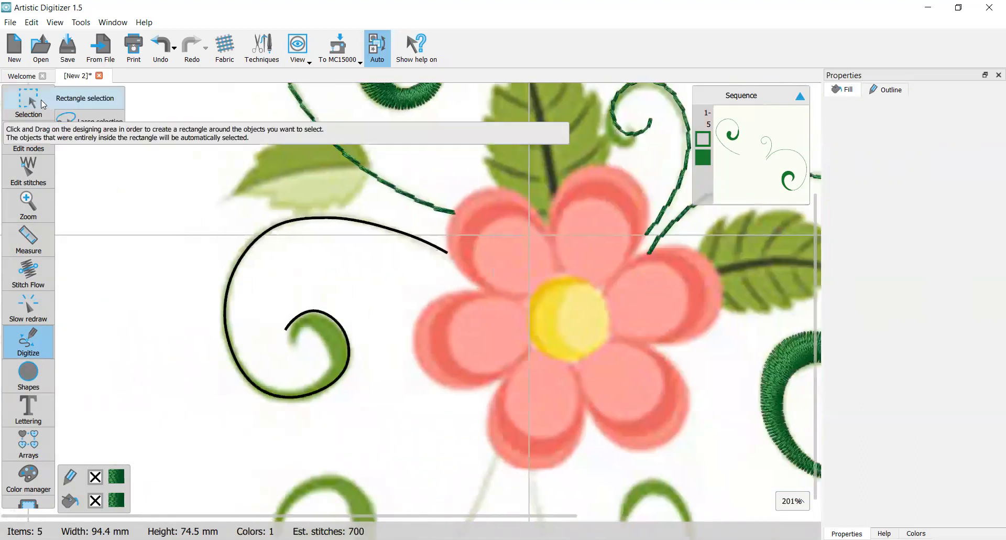
Give the new middle-left line the design's dark green outline with Double running stitches and a 3.0 mm stitch length, and deselect it.
left_click(27, 100)
left_click(140, 478)
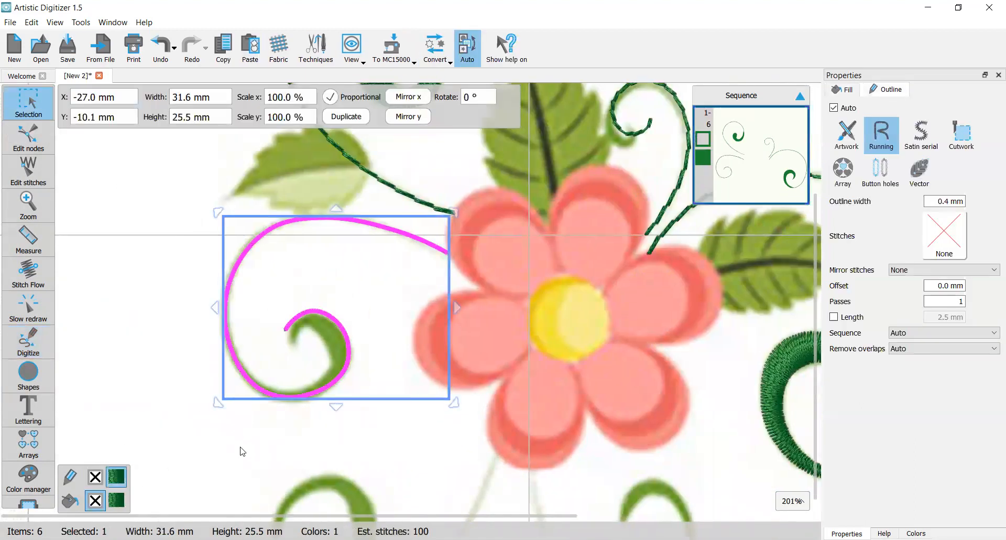
left_click(962, 241)
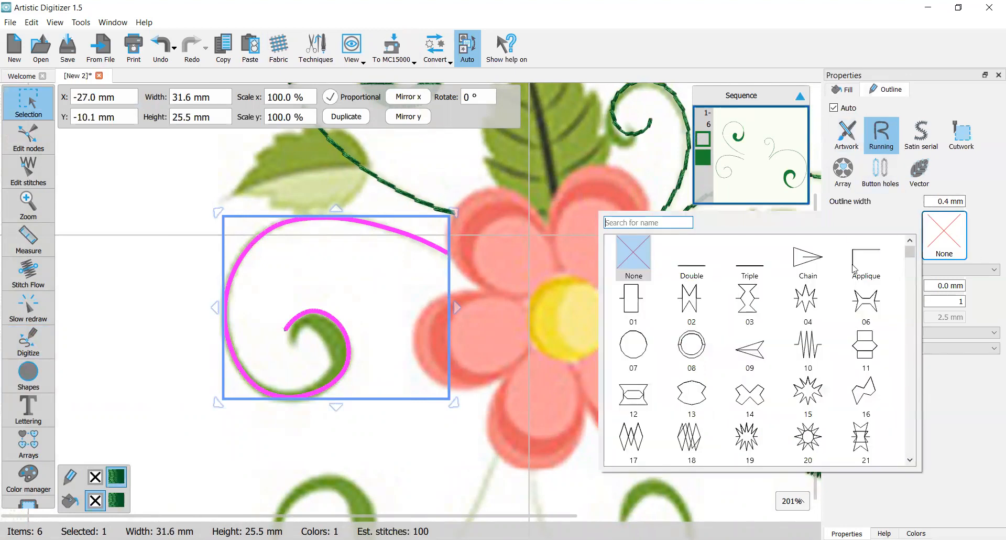
left_click(692, 260)
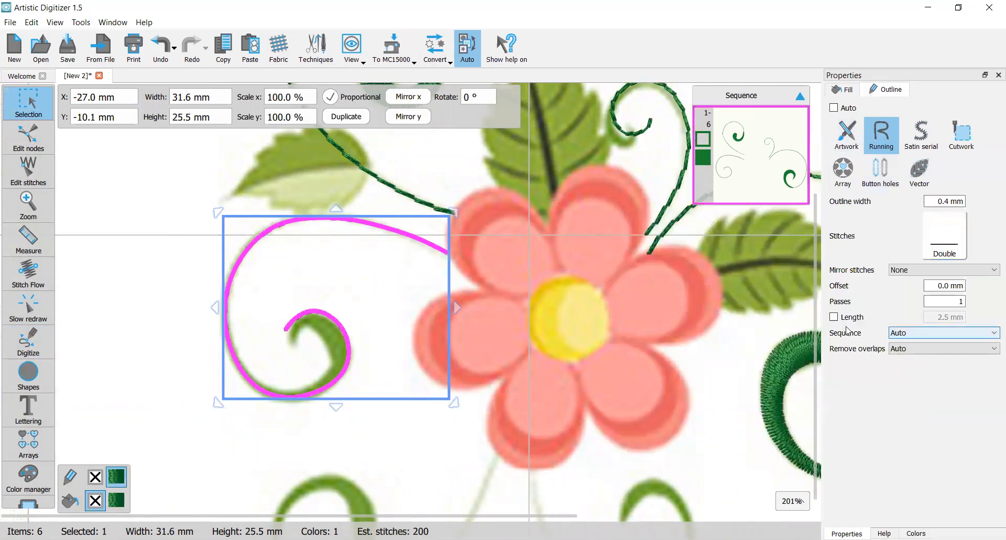
left_click(834, 317)
type("3")
key("Return")
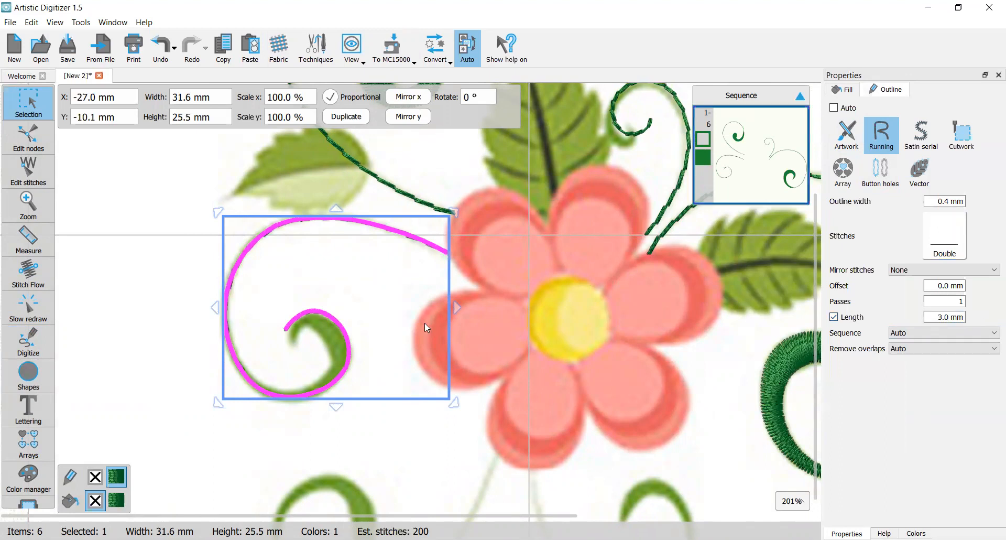
left_click(164, 340)
Trace the lower-left stem as an open outline from the flower's bottom petal around to where its curl widens, about 31.5 mm wide and 23.9 mm high.
scroll(425, 414, "down", 3)
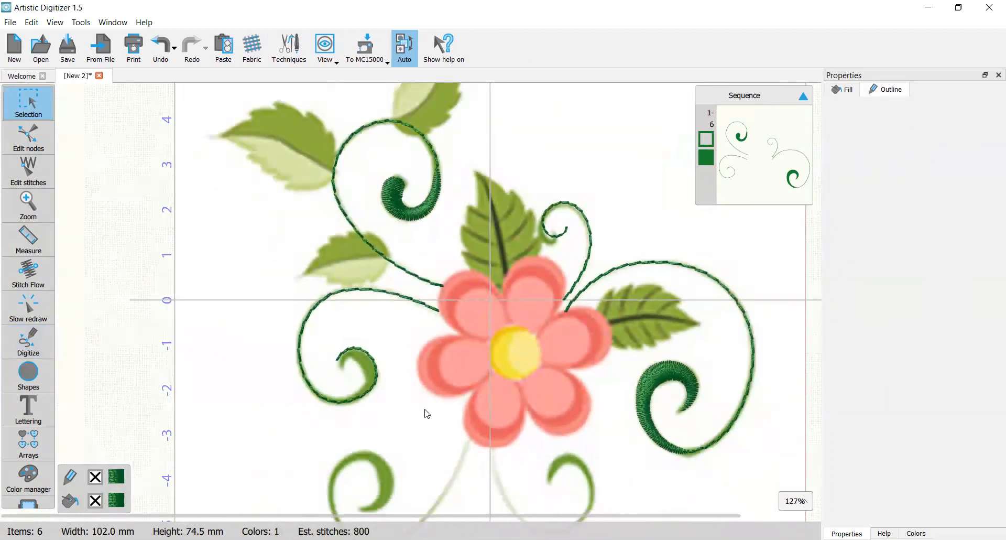
scroll(487, 415, "down", 3)
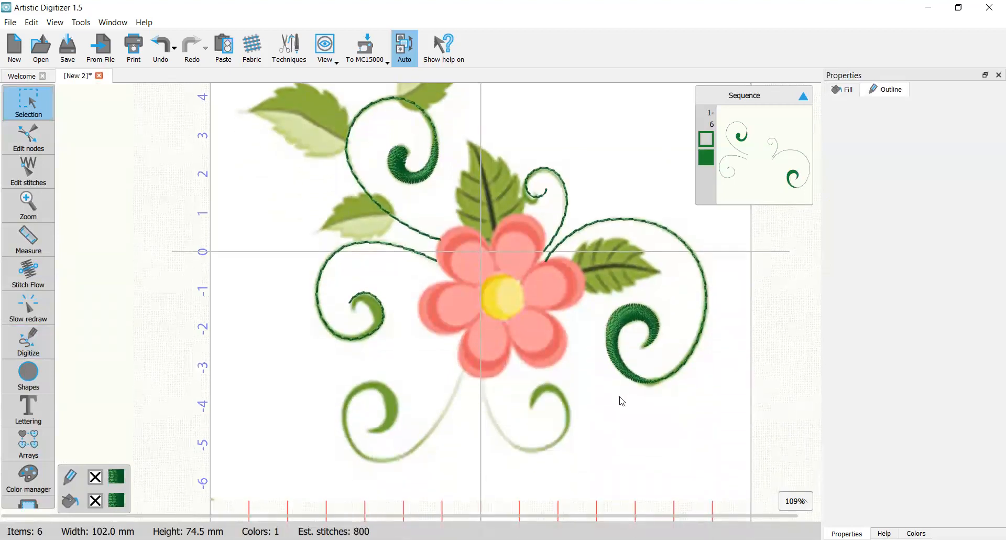
scroll(621, 400, "down", 2)
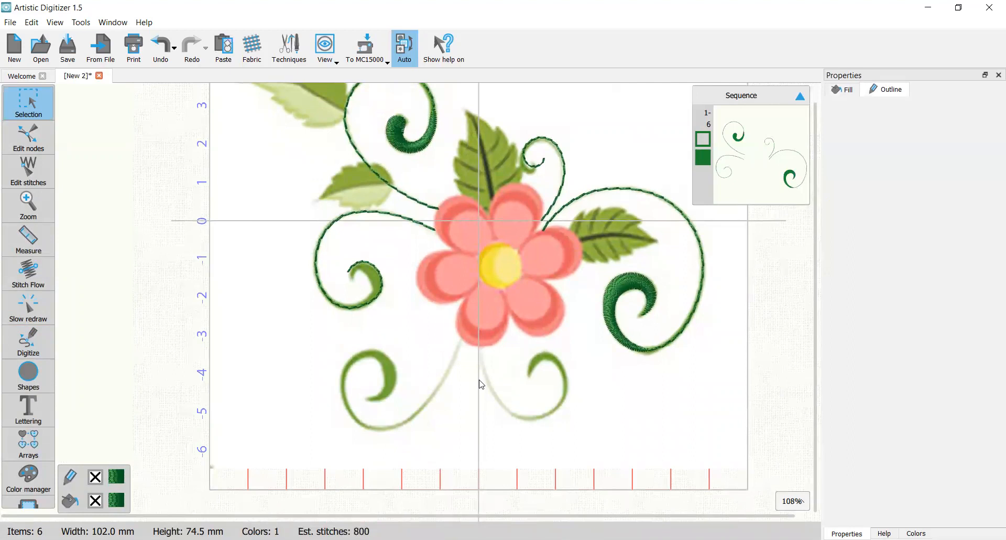
scroll(482, 384, "up", 2)
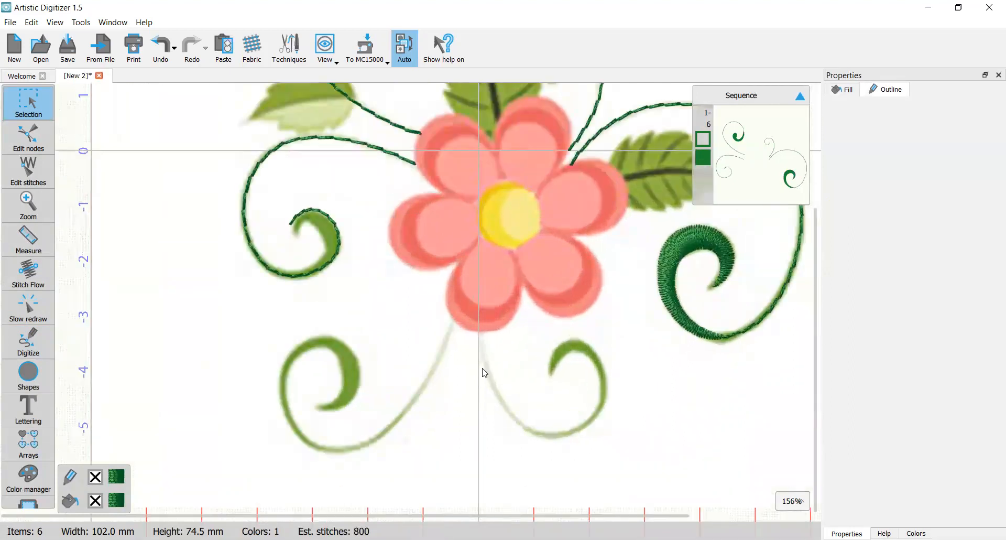
left_click(50, 351)
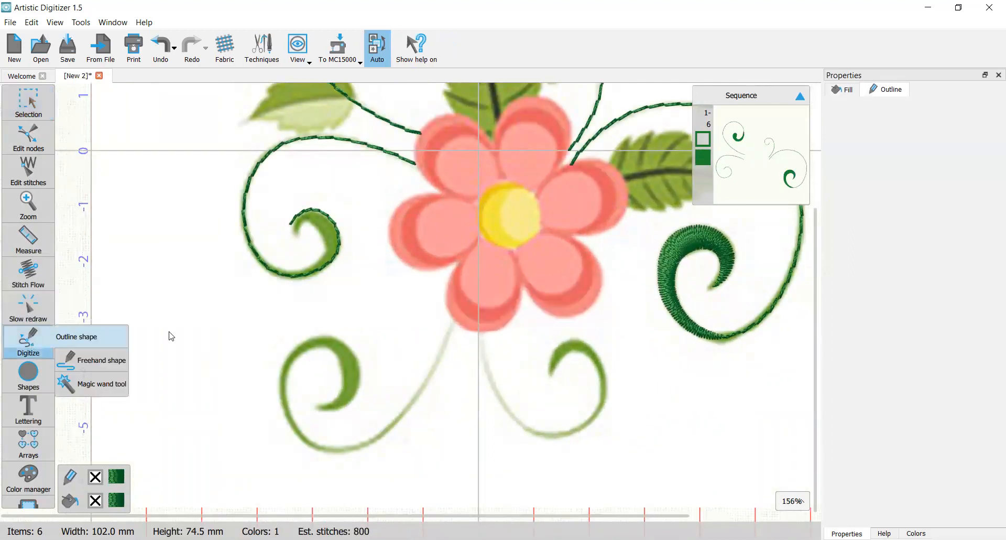
scroll(464, 329, "up", 1)
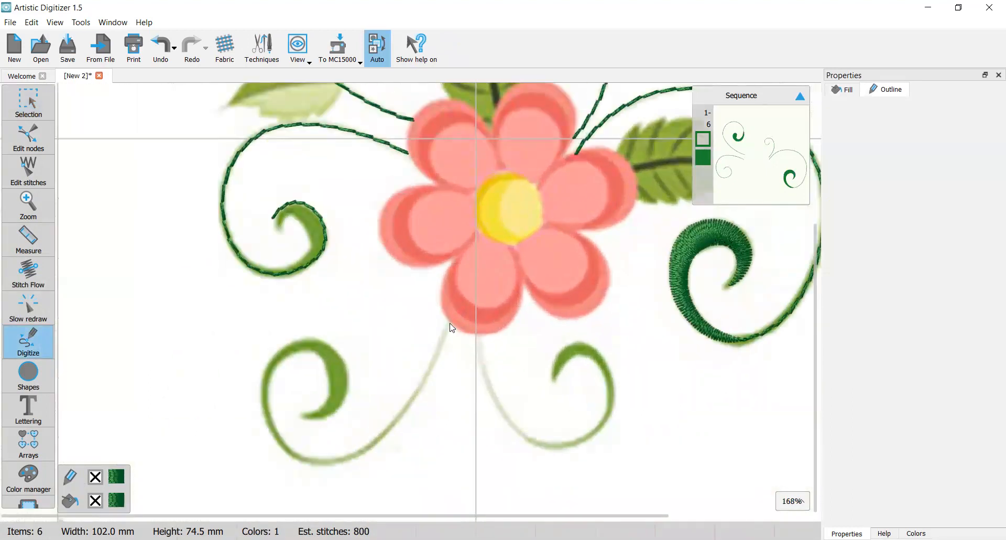
left_click(438, 354)
left_click(400, 422)
scroll(346, 457, "down", 3)
left_click(353, 356)
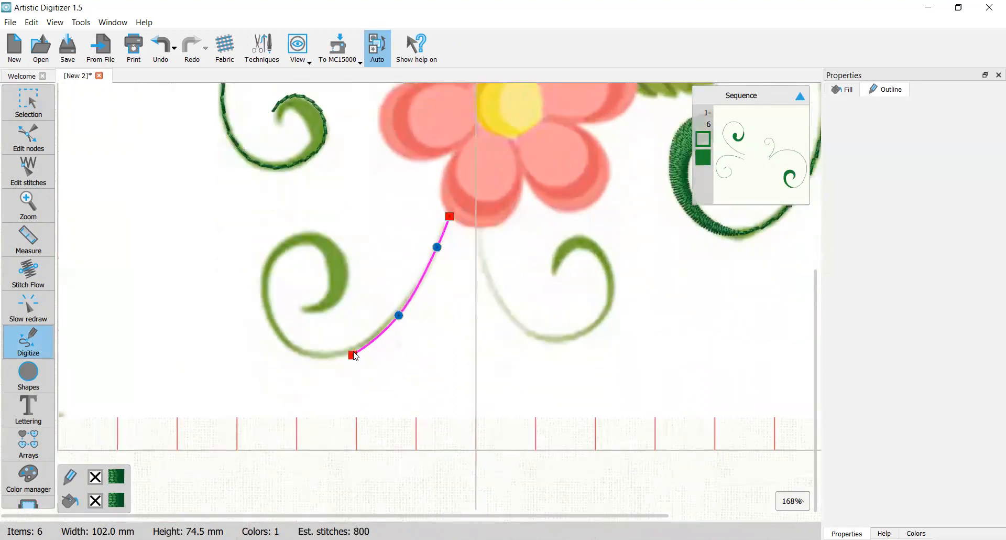
left_click(347, 355)
left_click(303, 351)
double_click(270, 261)
Give the lower-left stem line the design's dark green outline with Double running stitches and a custom stitch length, and deselect it.
left_click(13, 113)
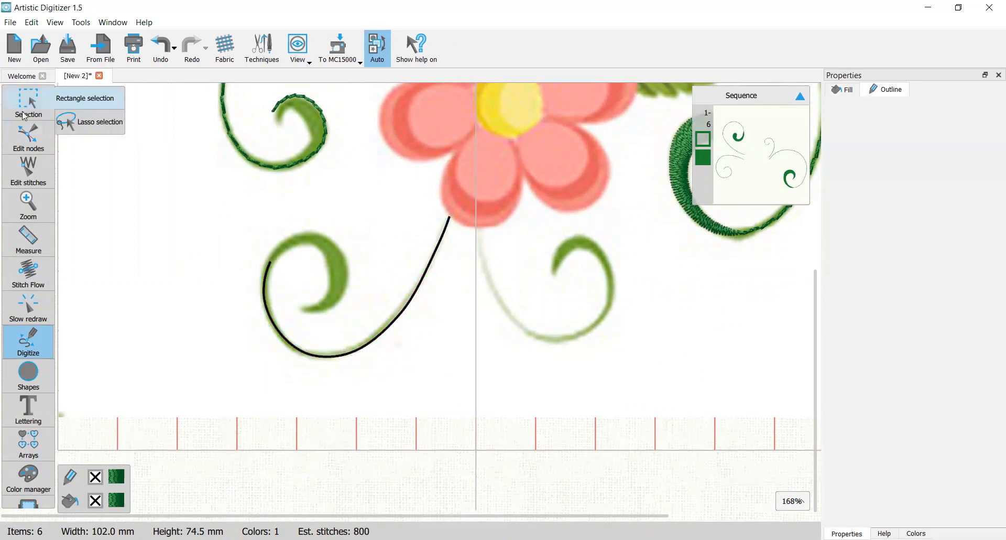
left_click(140, 477)
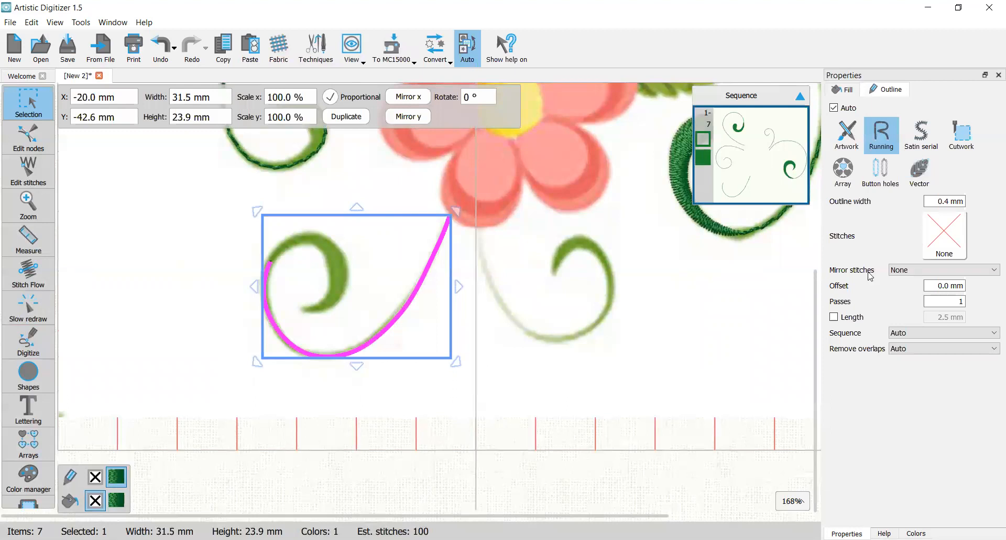
left_click(940, 239)
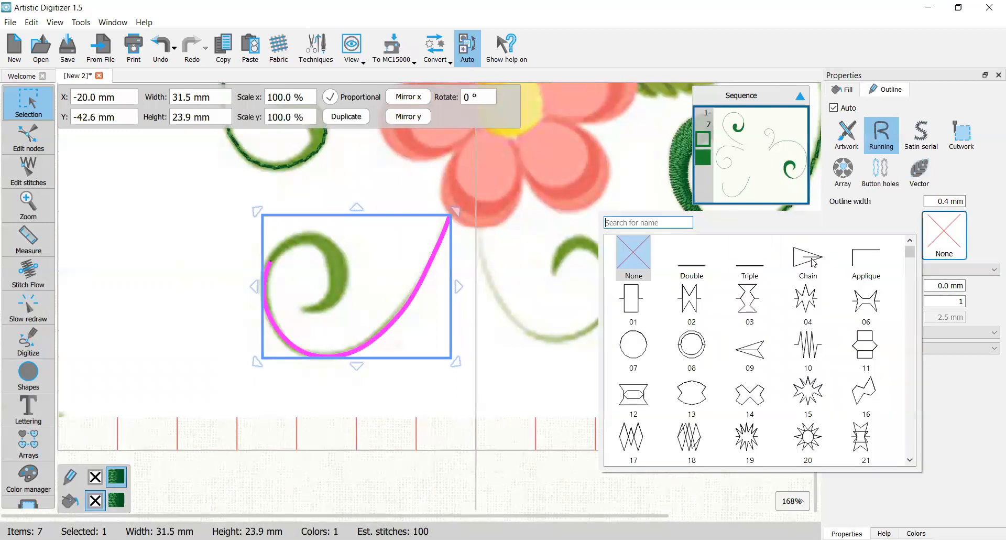
left_click(691, 267)
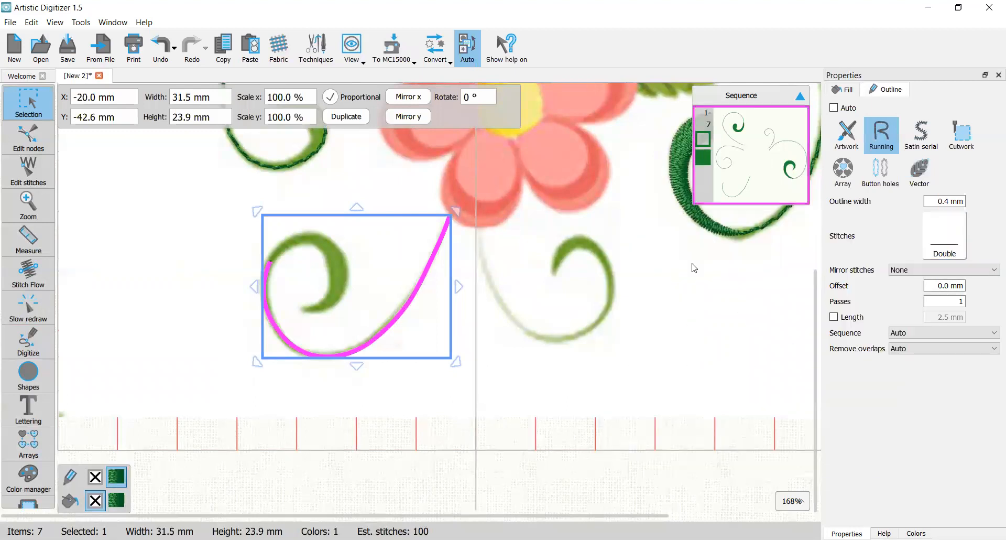
left_click(834, 316)
left_click_drag(926, 319, 966, 317)
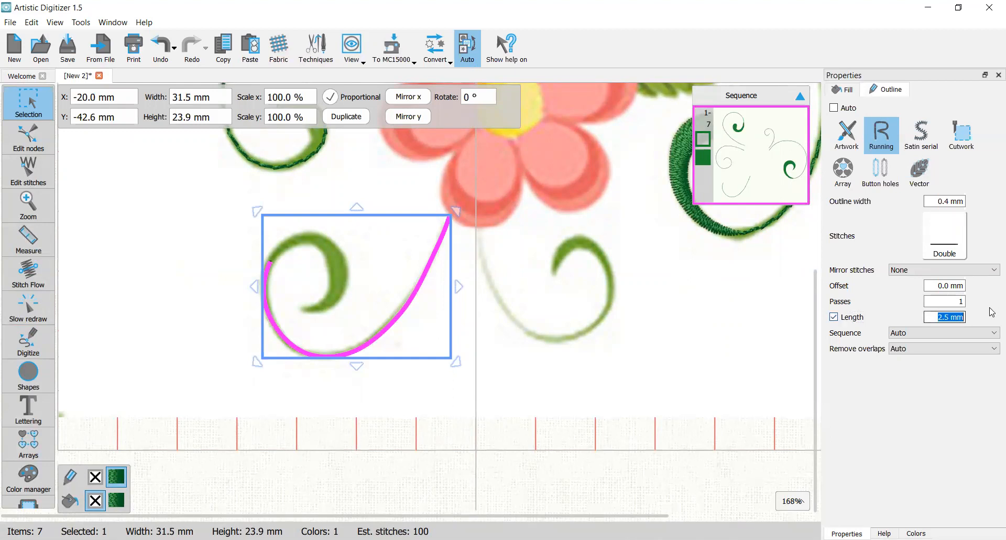
key("Up")
left_click(389, 348)
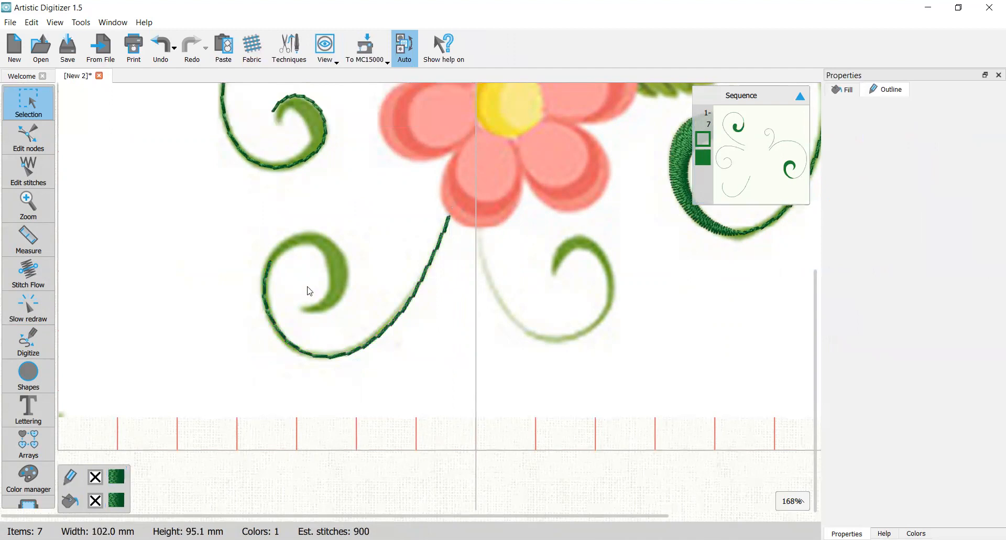
Start a new outline shape at the lower-left stem's end and trace the curl's outer edge up over its crest.
scroll(310, 291, "up", 4)
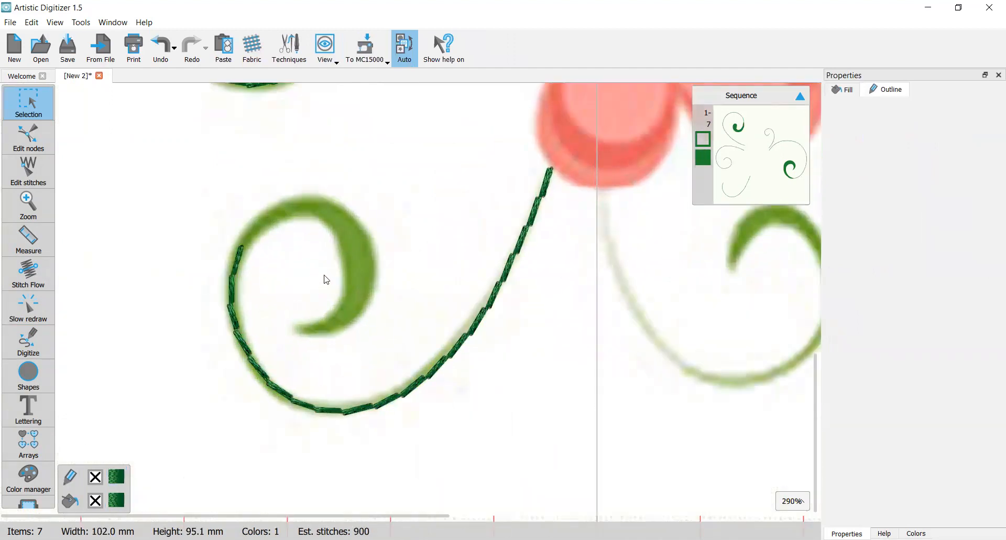
left_click(28, 343)
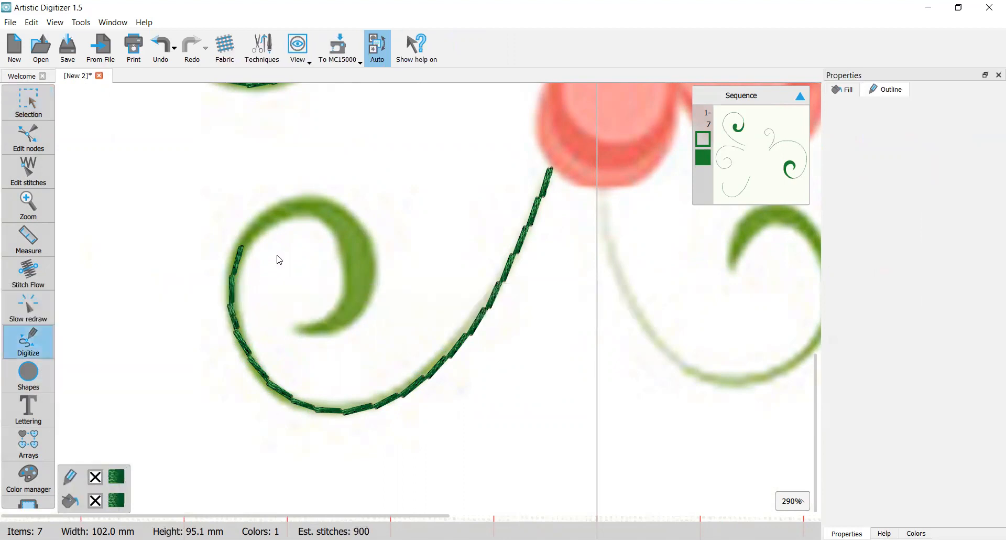
scroll(253, 249, "up", 1)
scroll(253, 248, "up", 2)
left_click(235, 247)
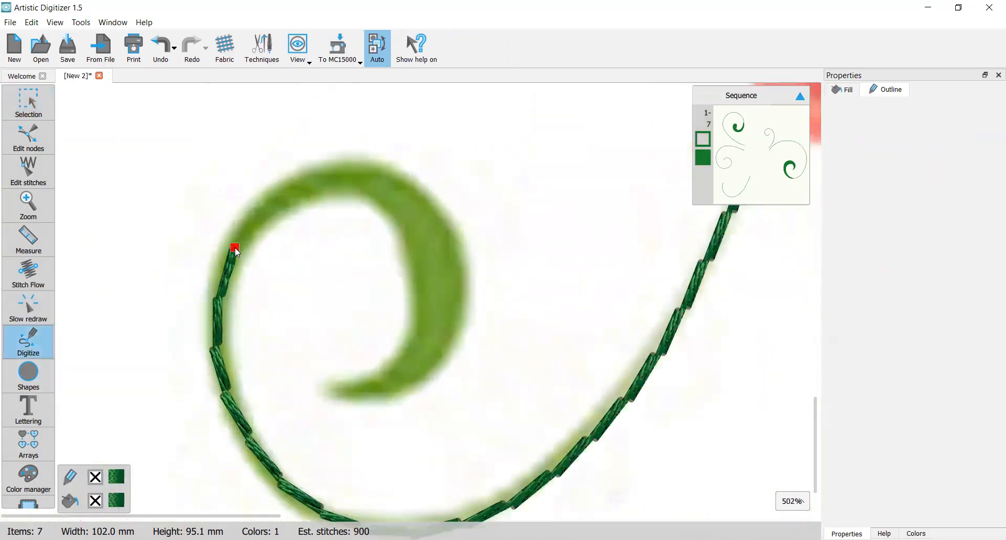
left_click(244, 194)
key("BackSpace")
left_click(252, 209)
left_click(322, 169)
left_click(389, 166)
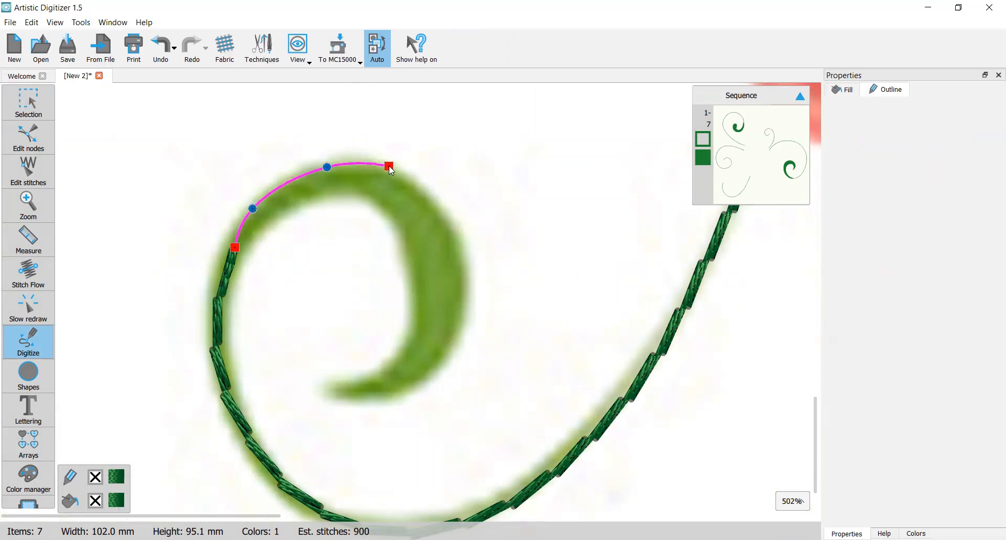
Continue the lower-left curl's outer edge down its far side to the pointed tip.
left_click(453, 231)
left_click(460, 313)
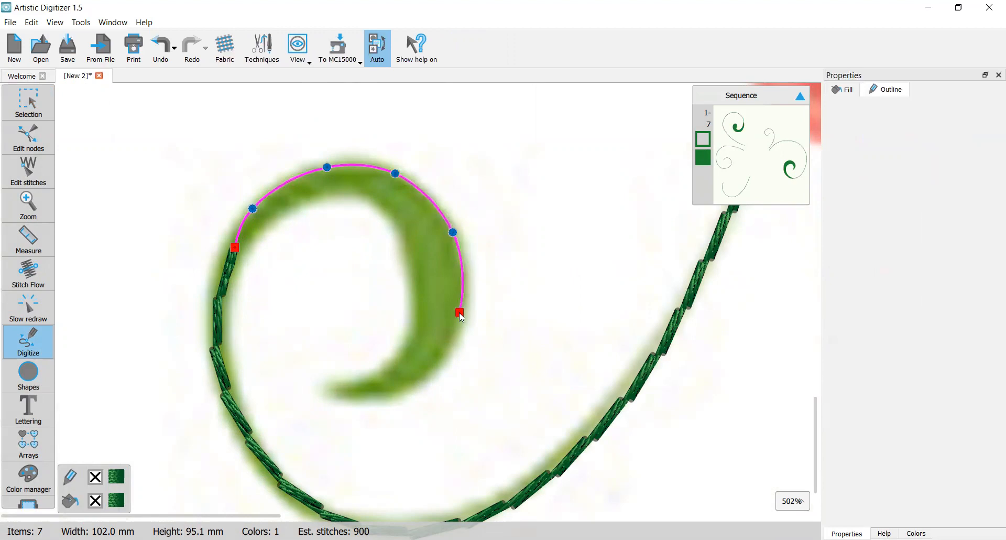
left_click(433, 374)
left_click(392, 395)
left_click(341, 391)
Trace the lower-left curl's inner edge back to the stem and close the shape, about 13 mm wide and 13 mm high.
left_click(386, 370)
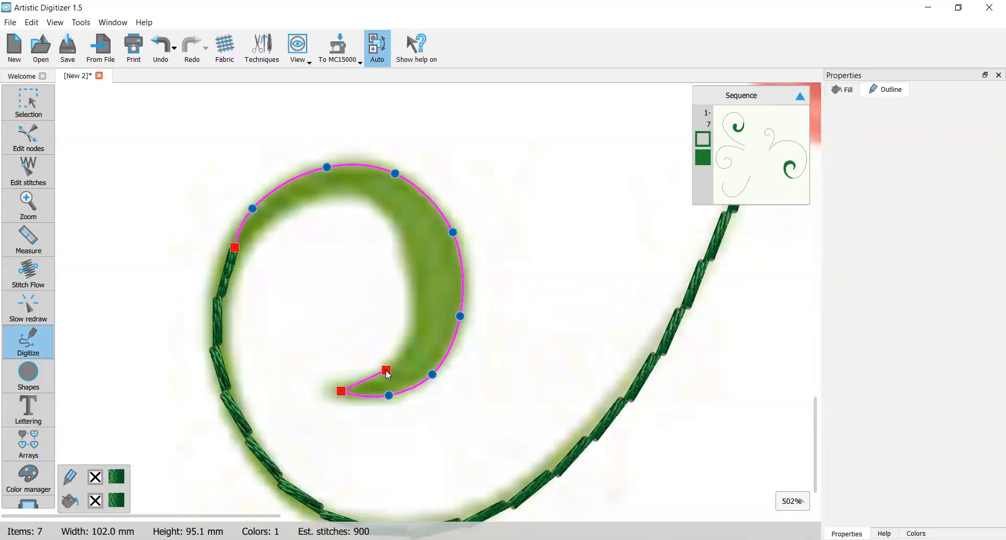
left_click(399, 360)
left_click(420, 309)
left_click(379, 204)
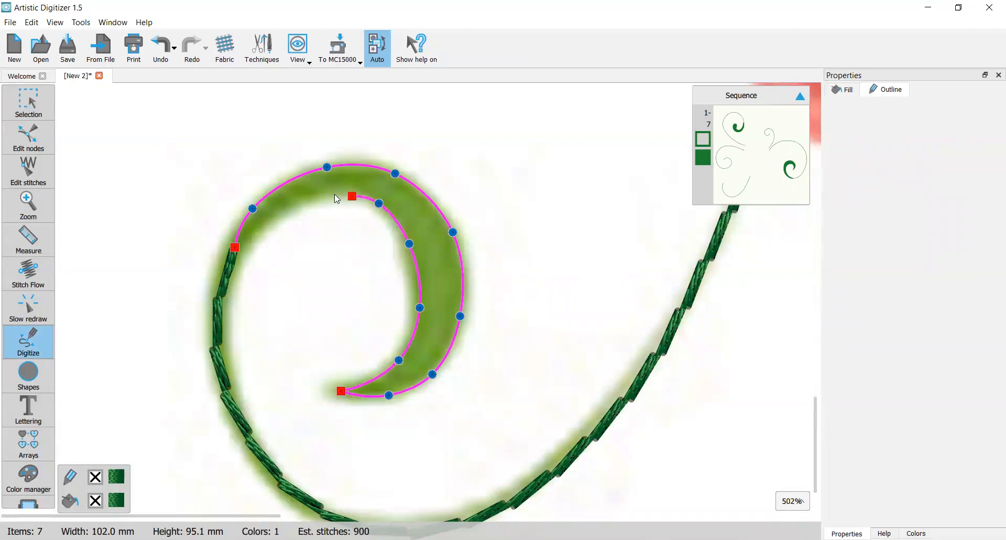
left_click(282, 211)
left_click(238, 246)
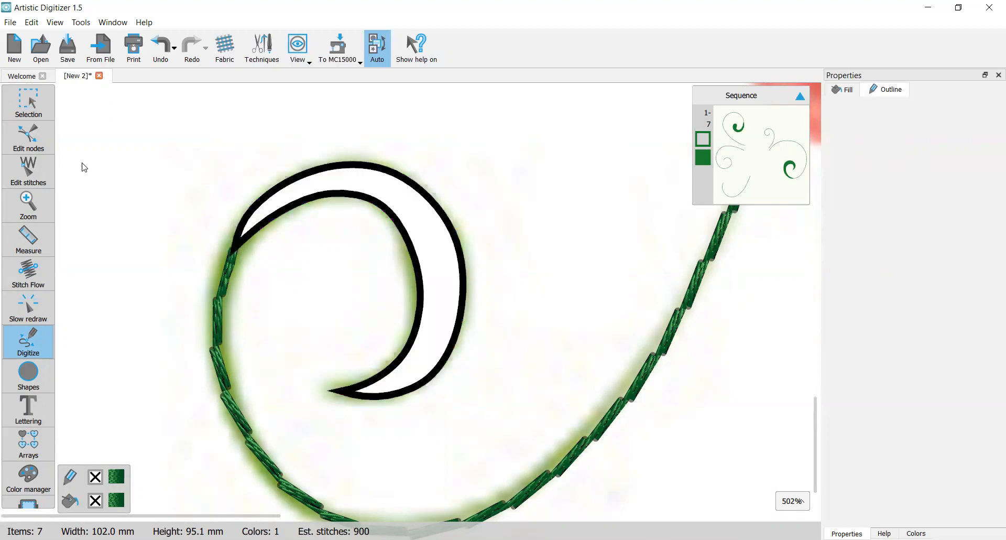
Select the closed lower-left curl, give it a dark green satin fill without an outline, and deselect it.
left_click(34, 108)
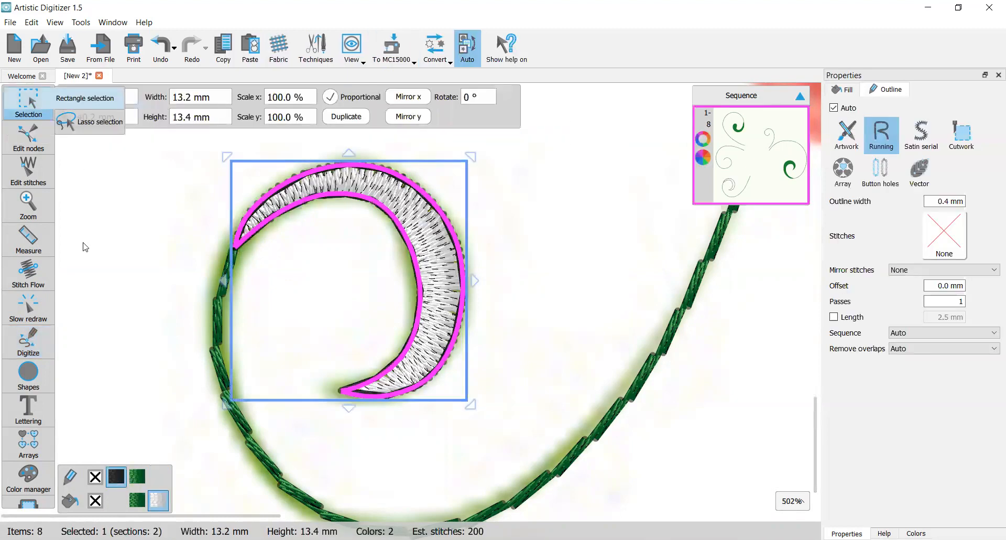
left_click(135, 500)
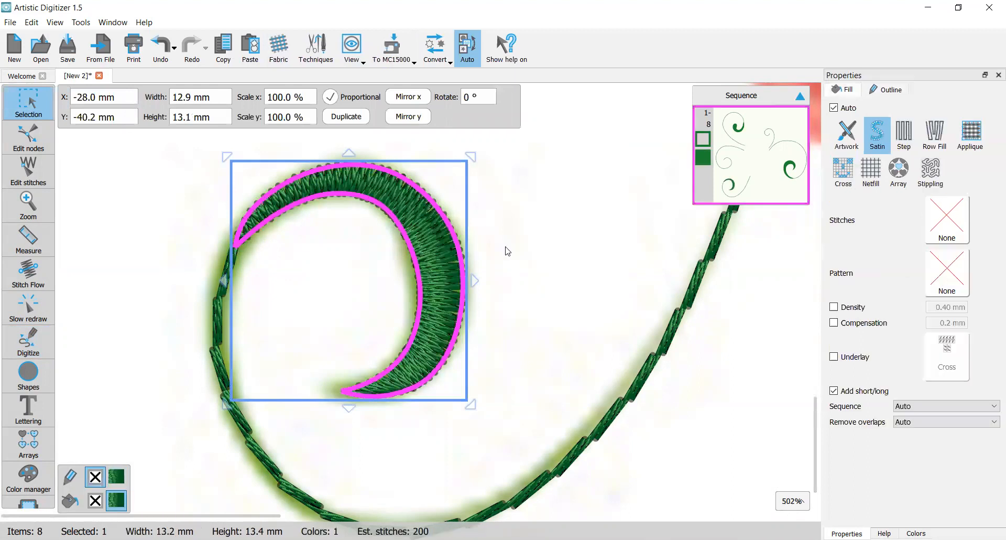
left_click(566, 234)
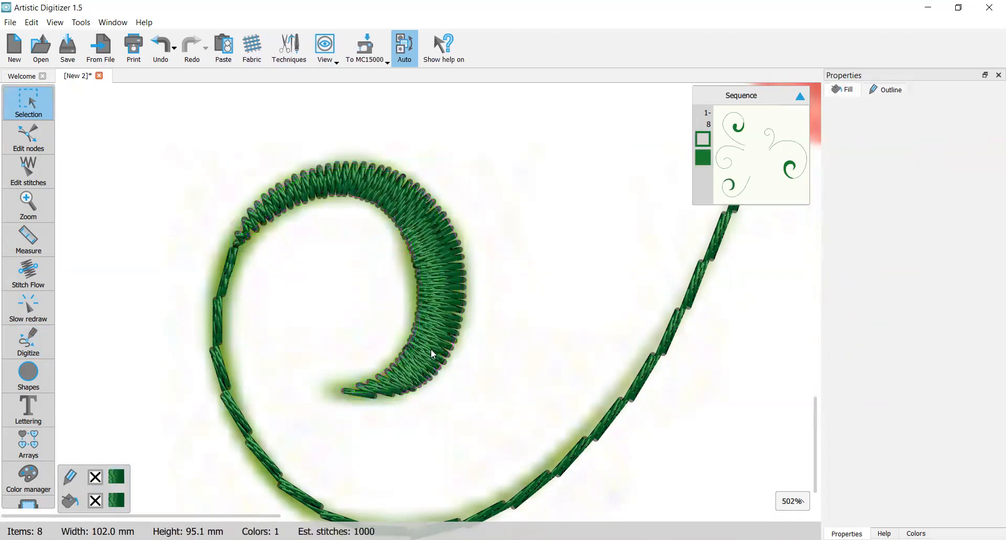
Move the lower-left curl's starting node down along the stem so its satin overlaps the running stitches, and deselect the curl.
scroll(240, 236, "up", 5)
left_click(246, 247)
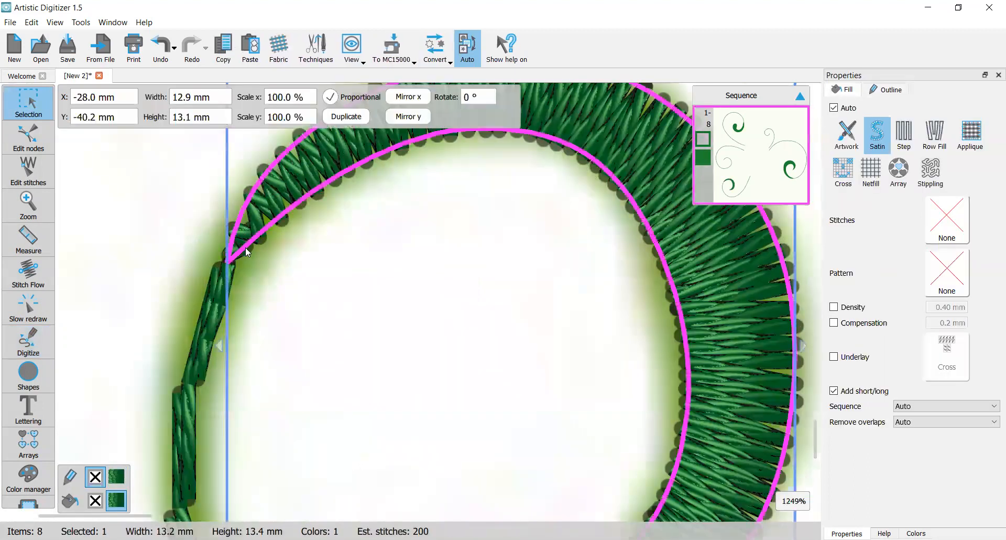
left_click(40, 147)
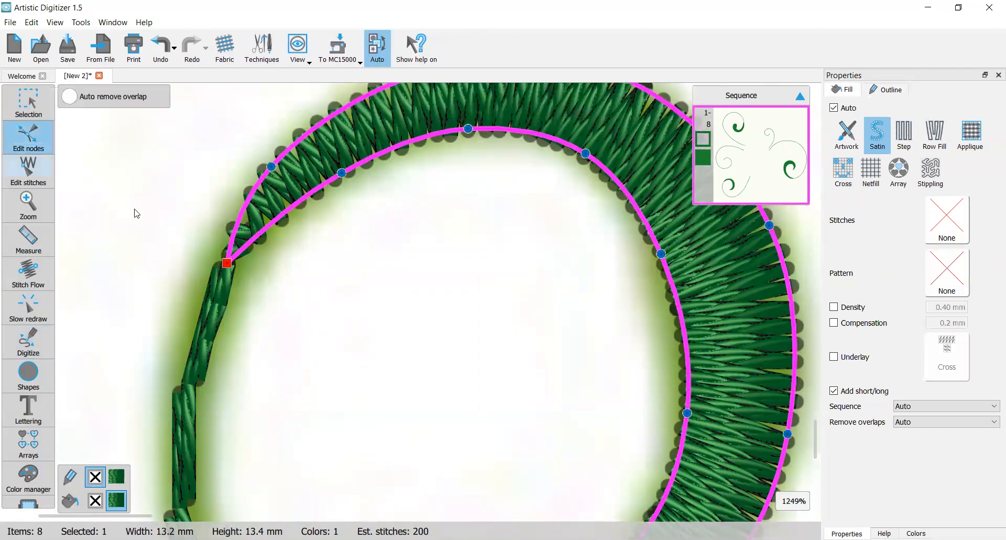
left_click_drag(227, 259, 217, 287)
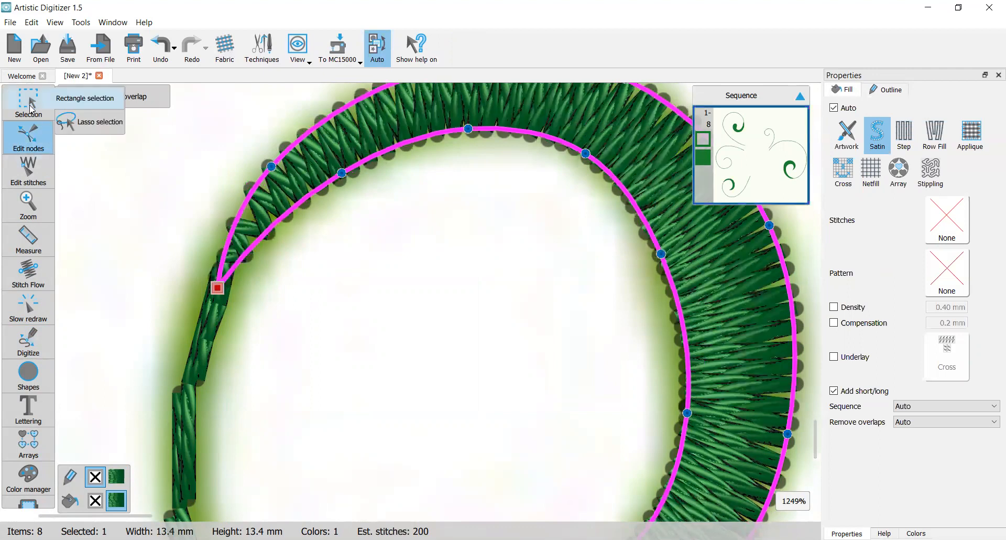
left_click(30, 105)
left_click(372, 304)
Add three stitch direction lines across the lower-left curl's satin fill near its pointed tip.
scroll(378, 313, "down", 2)
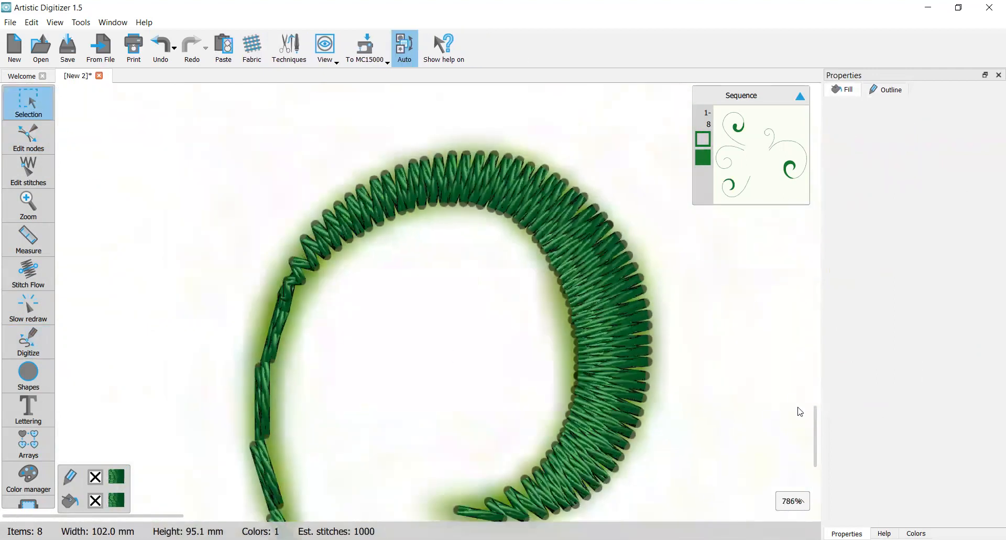
scroll(764, 404, "down", 1)
scroll(815, 433, "down", 2)
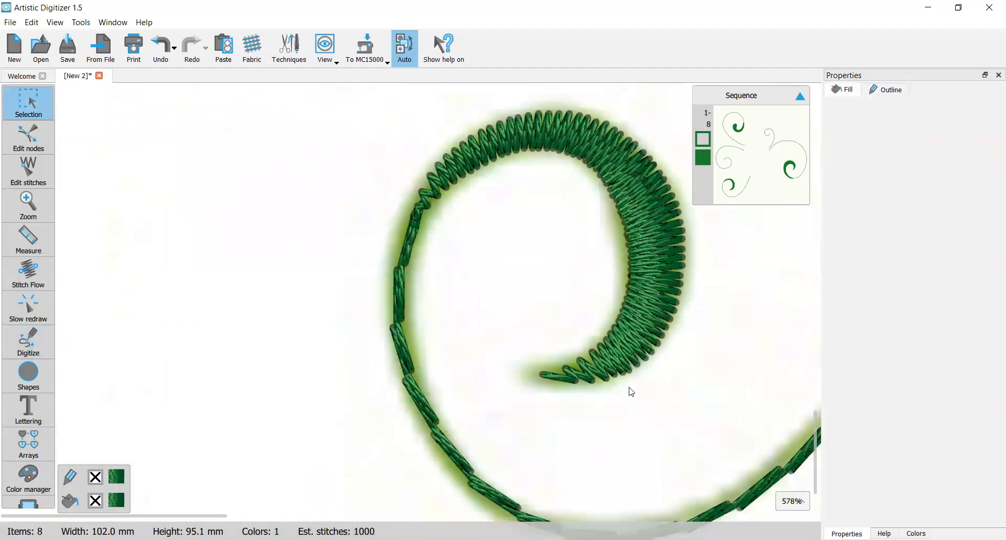
scroll(618, 386, "up", 7)
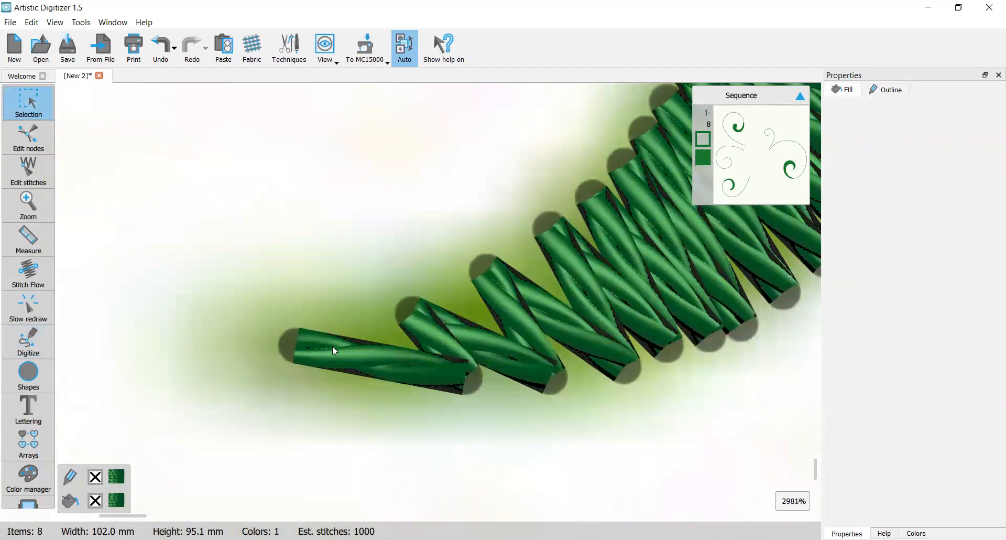
left_click(491, 350)
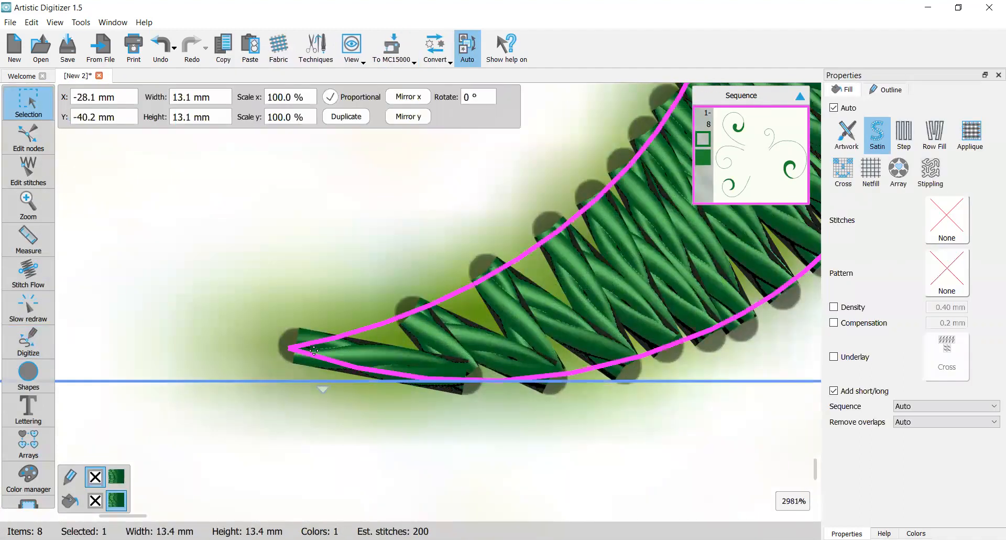
left_click(46, 289)
left_click_drag(352, 333, 361, 369)
left_click(420, 377)
left_click(461, 292)
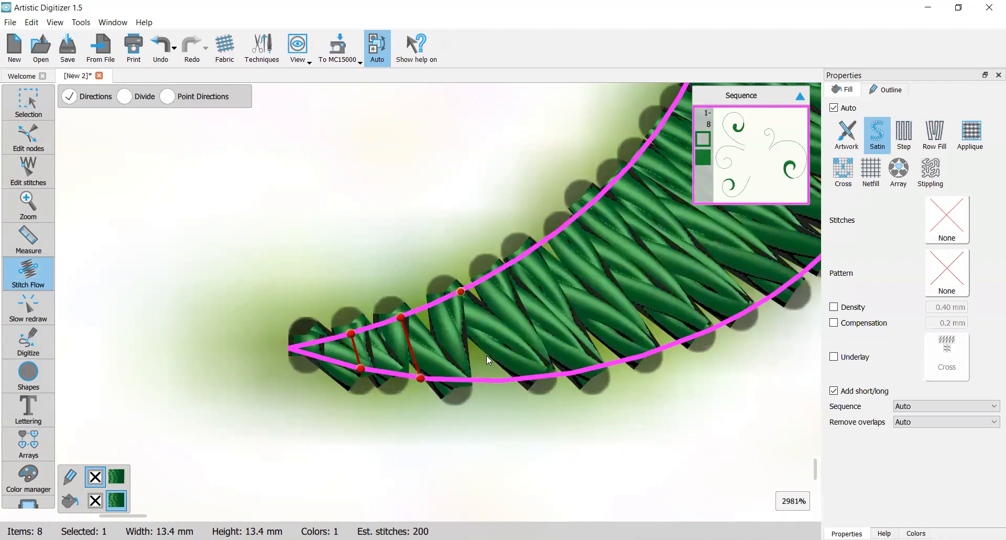
left_click(489, 378)
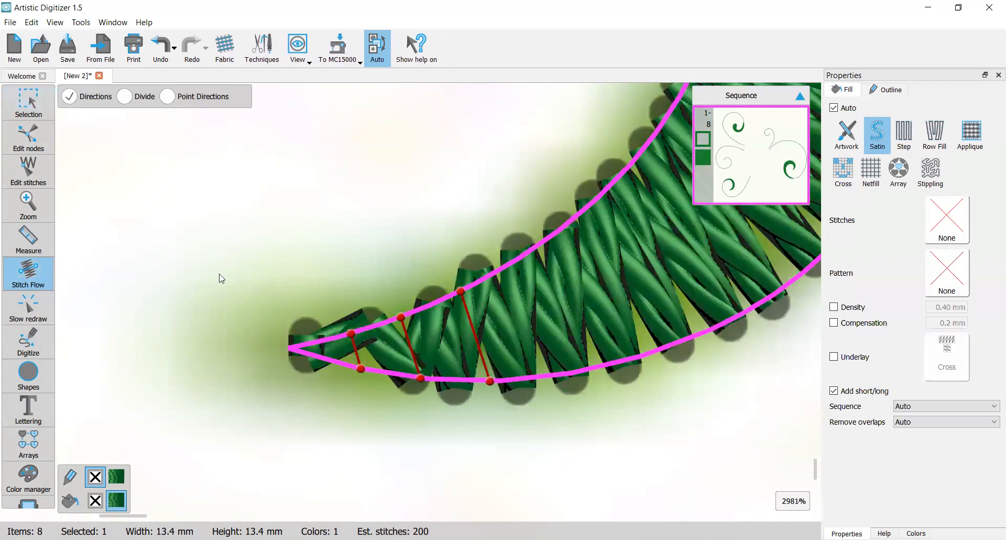
left_click(332, 362)
left_click(27, 94)
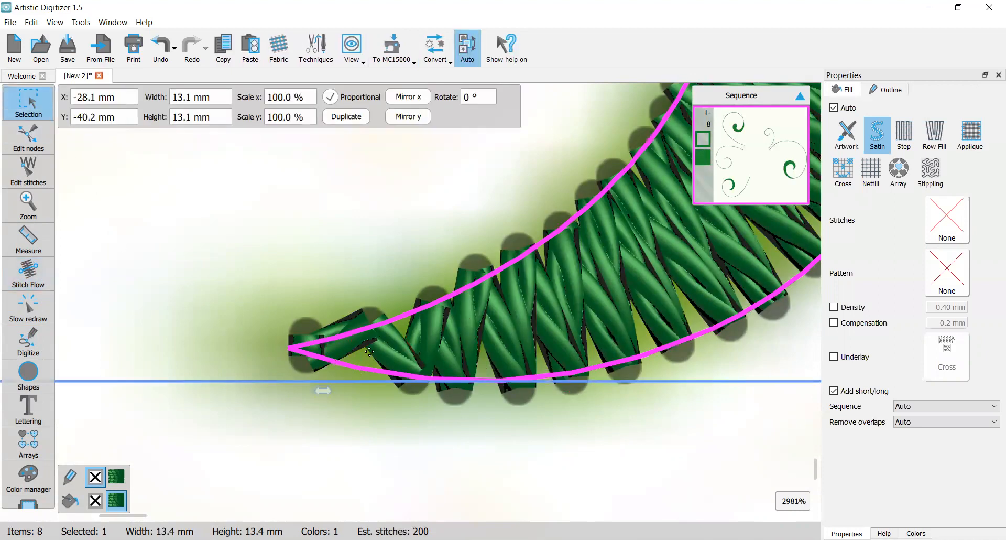
Examine the individual stitches at the lower-left curl's pointed tip.
left_click(46, 171)
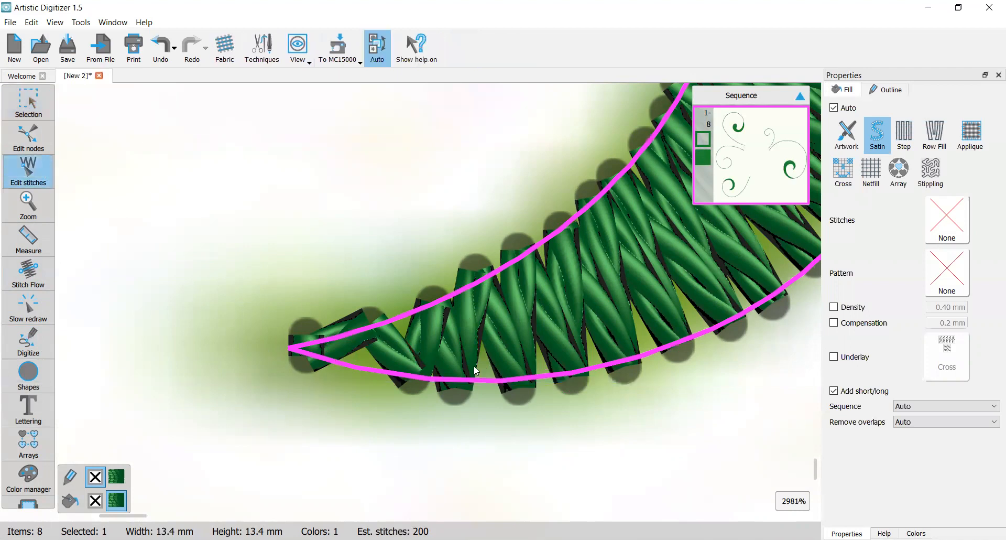
scroll(362, 344, "up", 5)
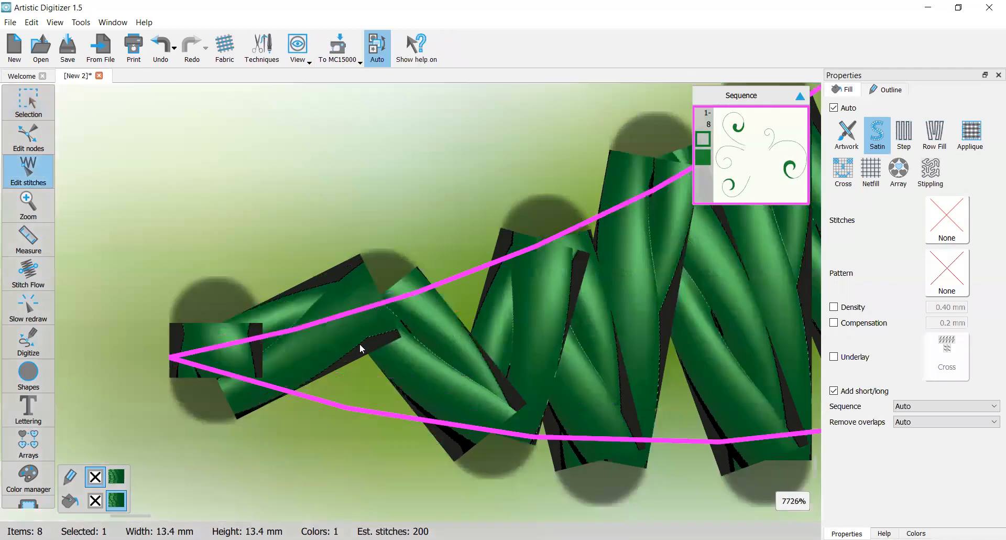
left_click(28, 102)
left_click(363, 208)
left_click(222, 355)
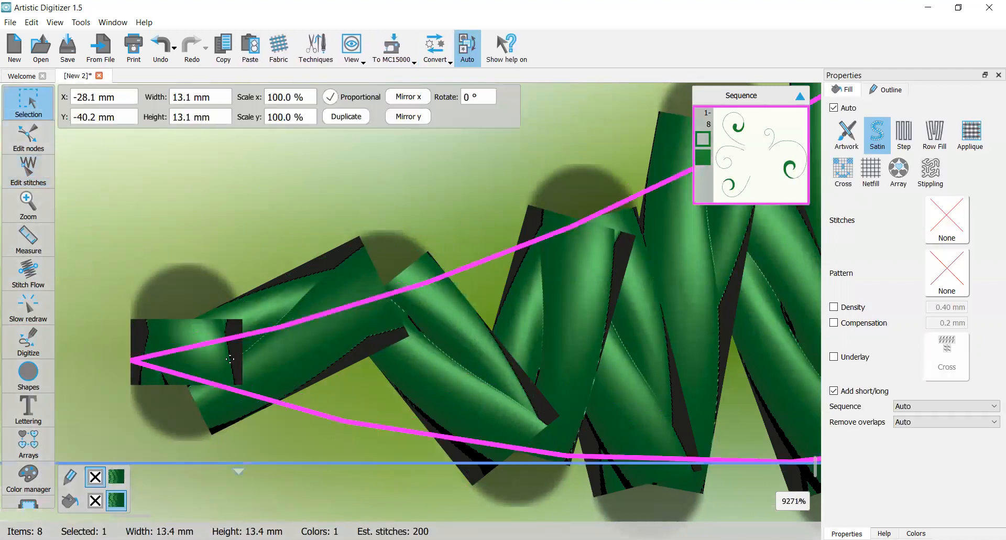
left_click(29, 169)
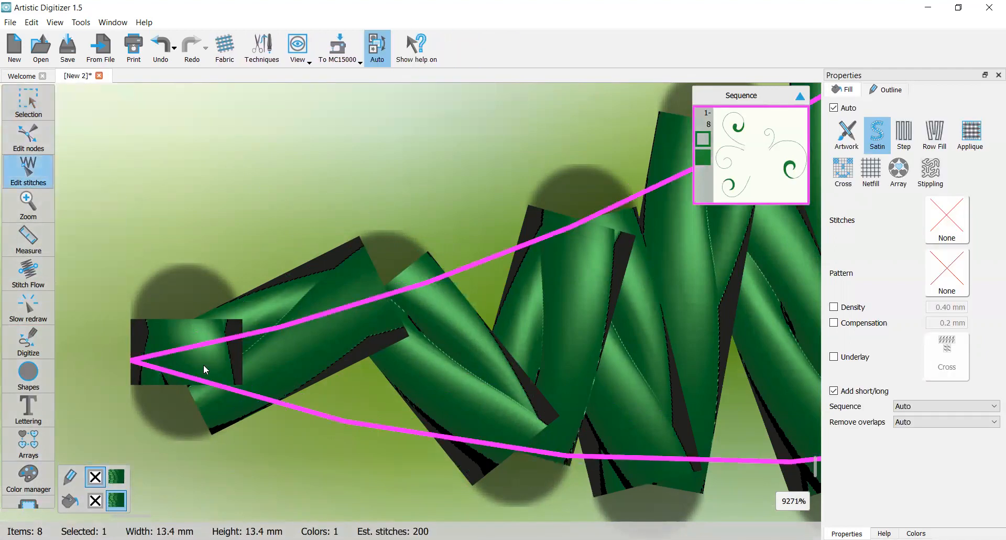
left_click(28, 103)
scroll(324, 236, "down", 3)
left_click(405, 215)
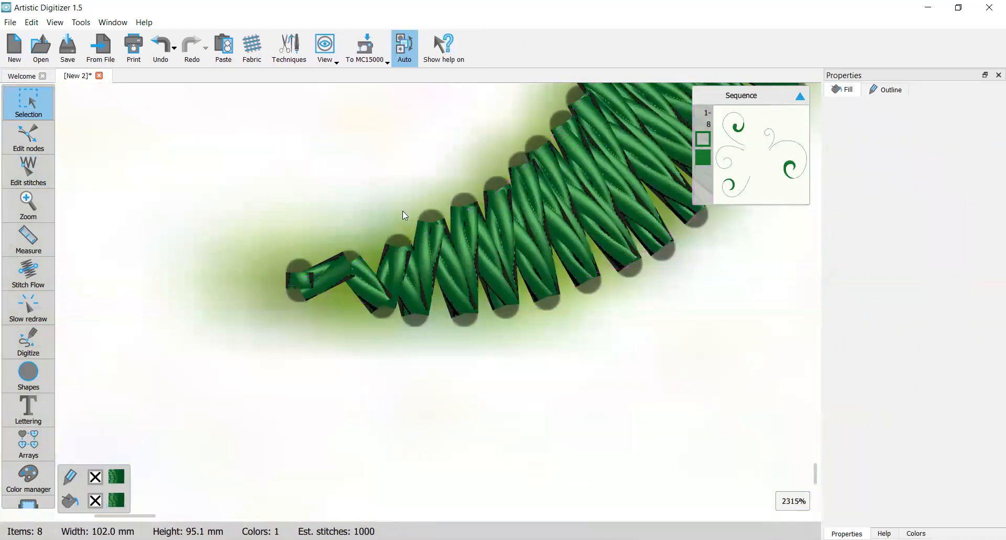
Trace the lower-right stem as an open curve from the flower's lower petal around to the curl, about 23 mm wide and 19 mm high.
scroll(394, 284, "down", 5)
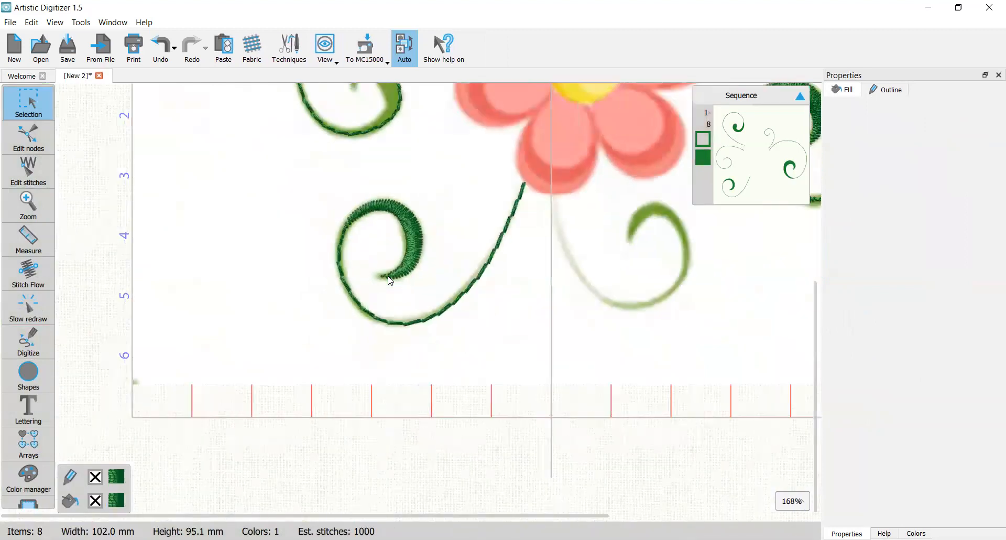
scroll(398, 262, "down", 1)
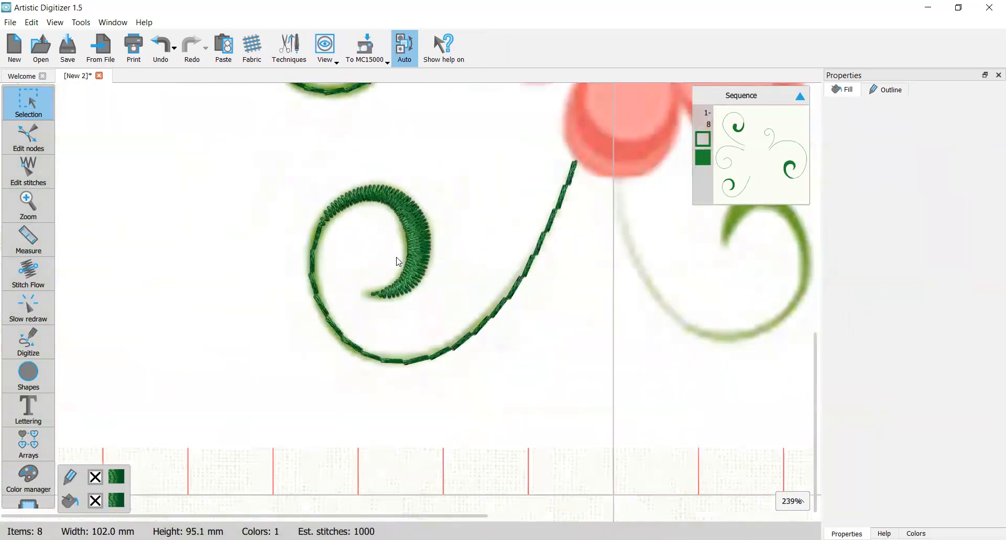
scroll(457, 275, "right", 5)
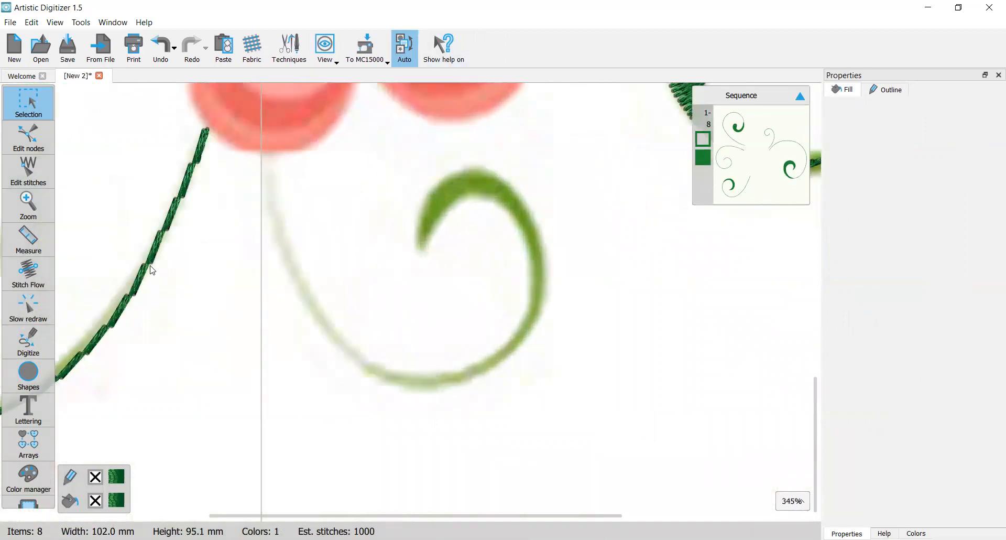
left_click(29, 342)
left_click(267, 149)
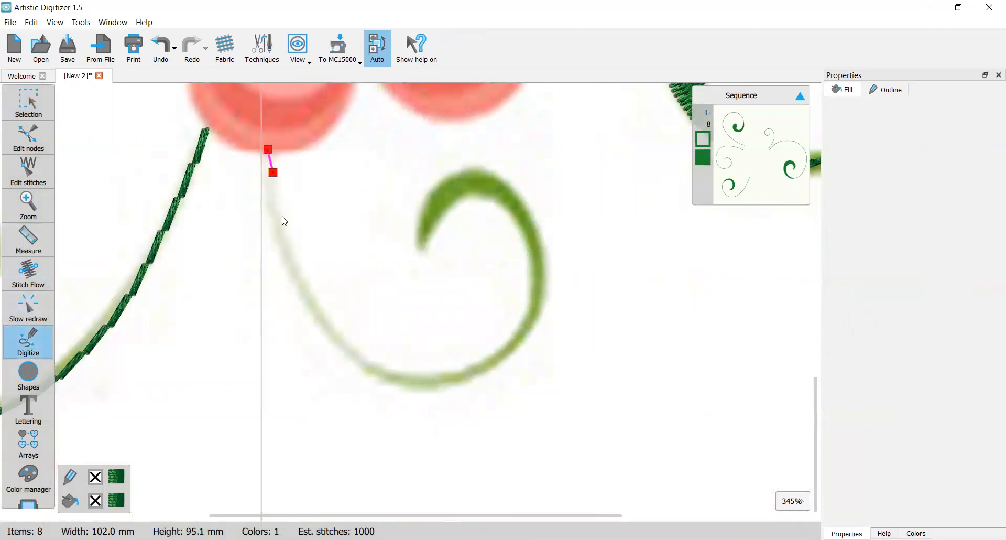
left_click(273, 223)
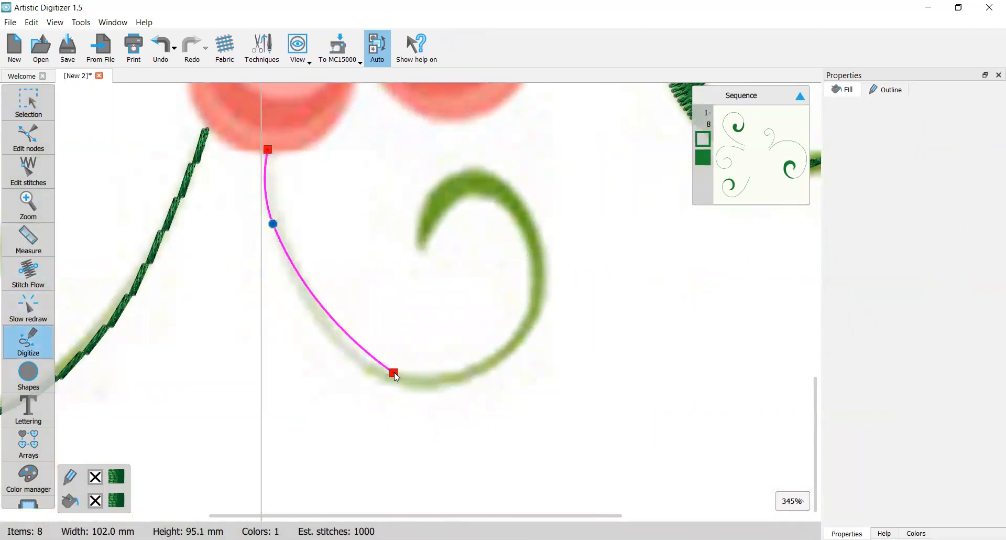
left_click(332, 332)
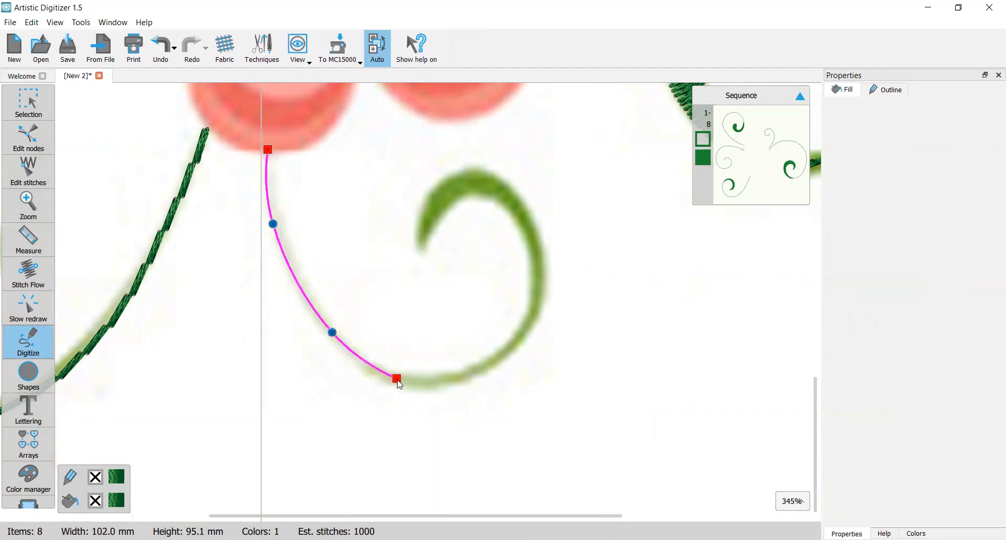
left_click(398, 373)
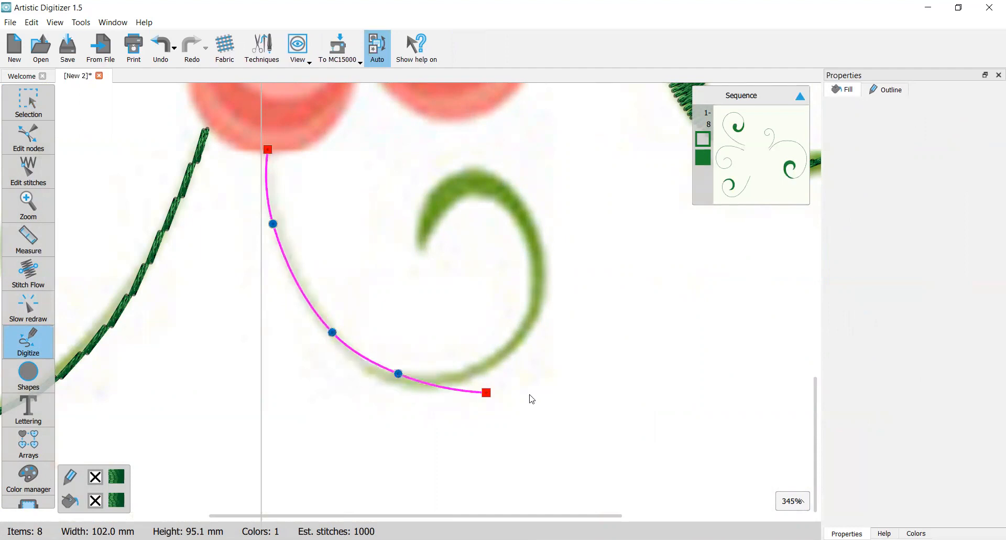
left_click(479, 364)
left_click(528, 325)
left_click(542, 260)
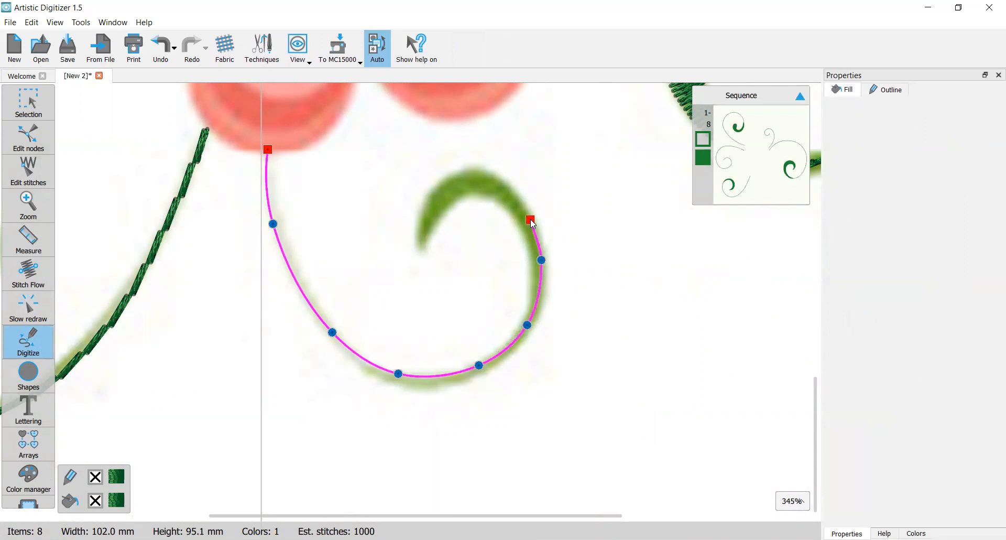
double_click(533, 224)
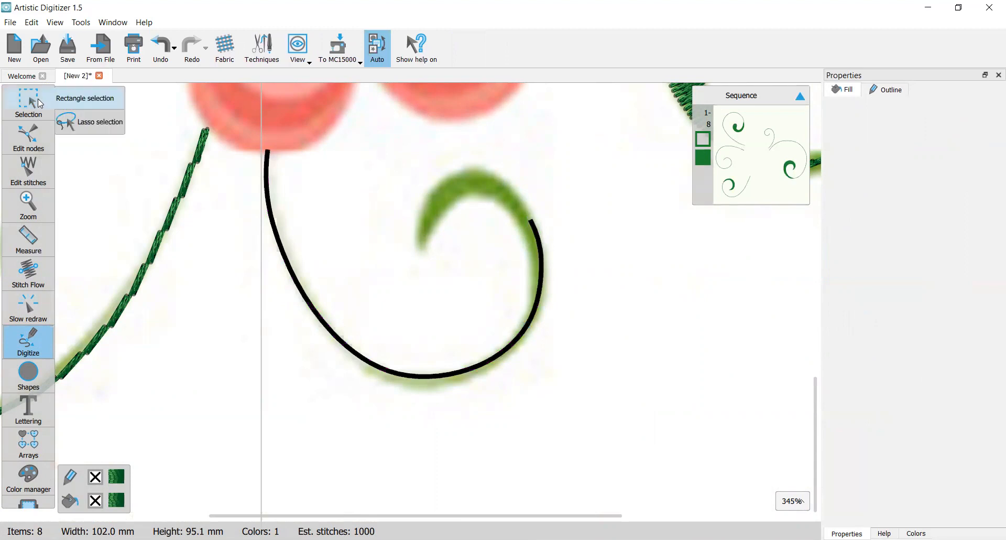
Select the new lower-right stem and give its running outline the dark green thread and the Double stitch type.
left_click(66, 114)
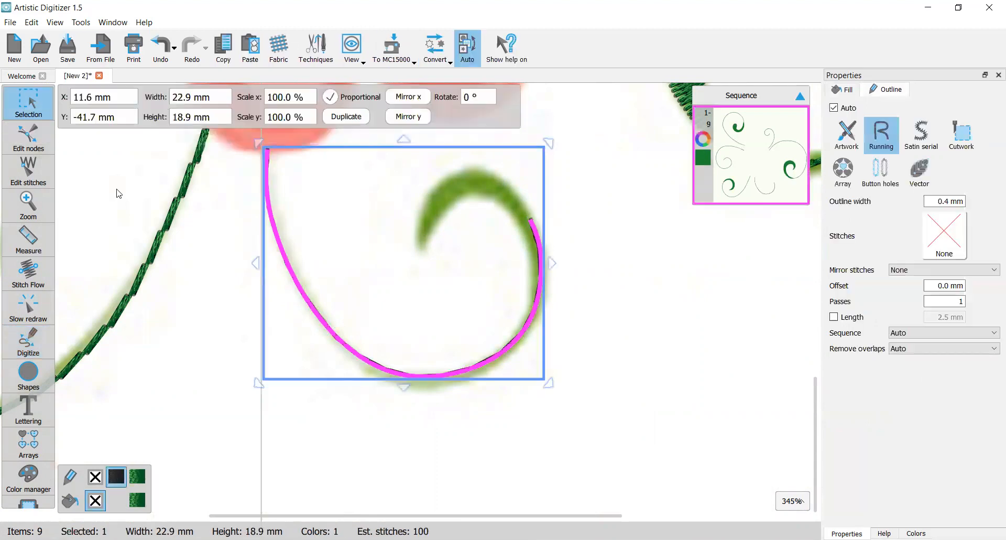
left_click(140, 477)
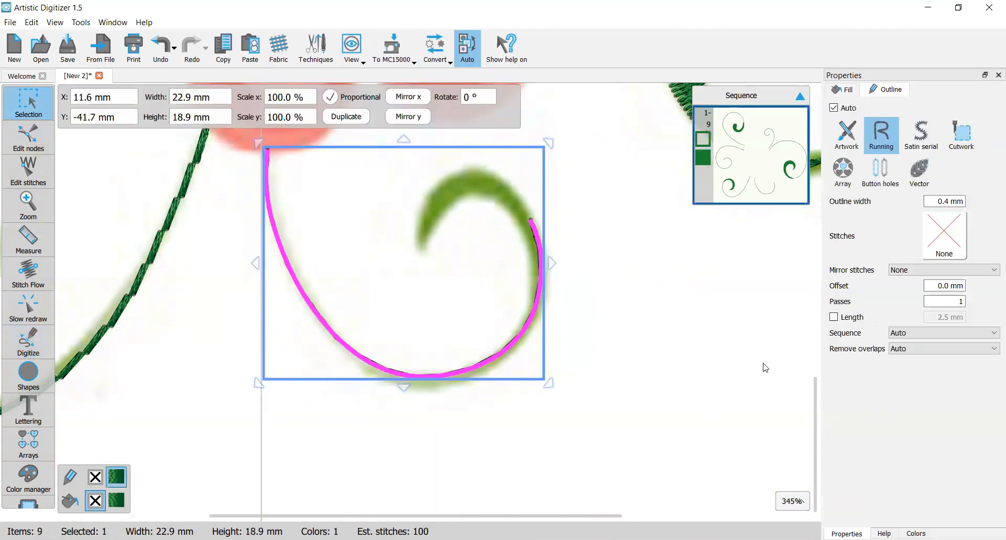
left_click(944, 234)
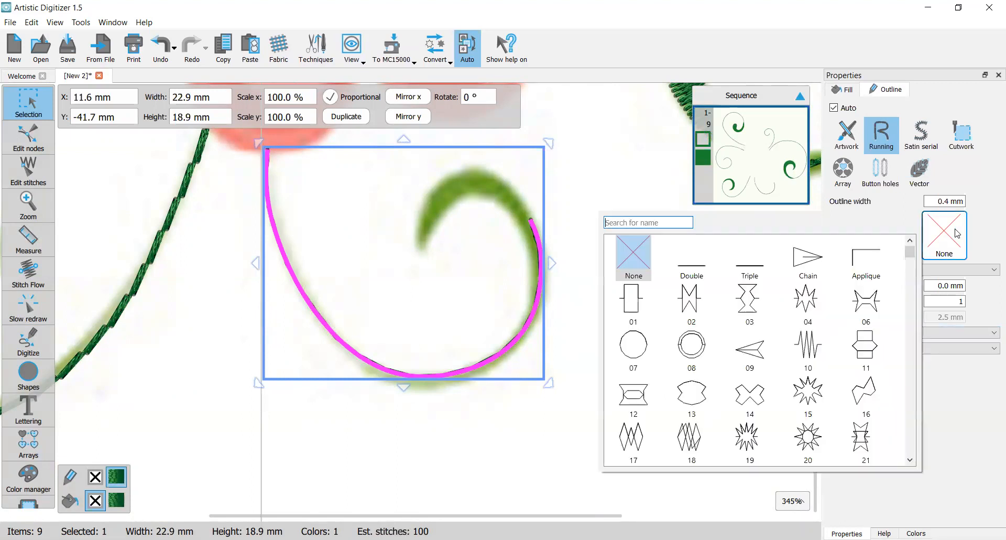
left_click(703, 259)
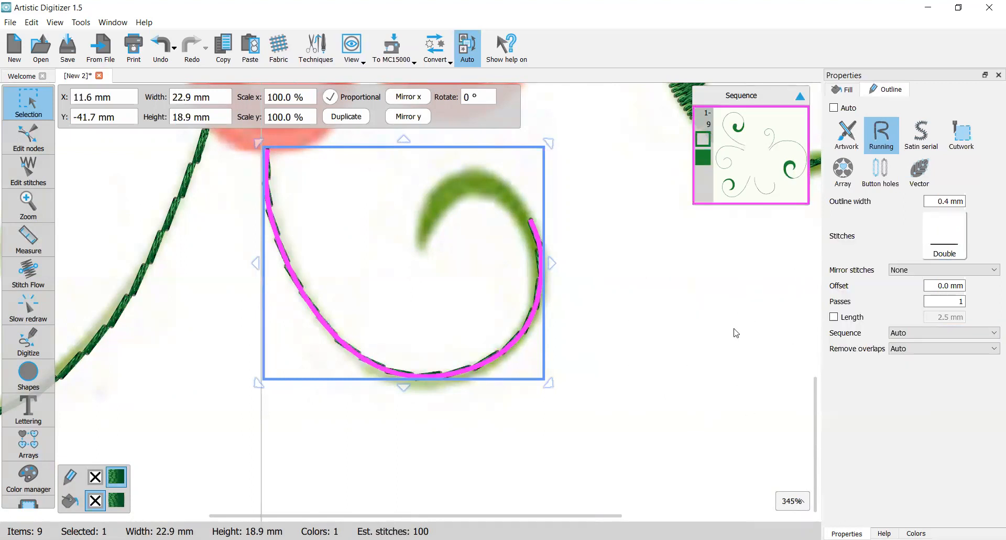
Set a custom stitch length of 3.0 mm for the lower-right stem and deselect it.
left_click(833, 317)
left_click_drag(937, 317, 992, 321)
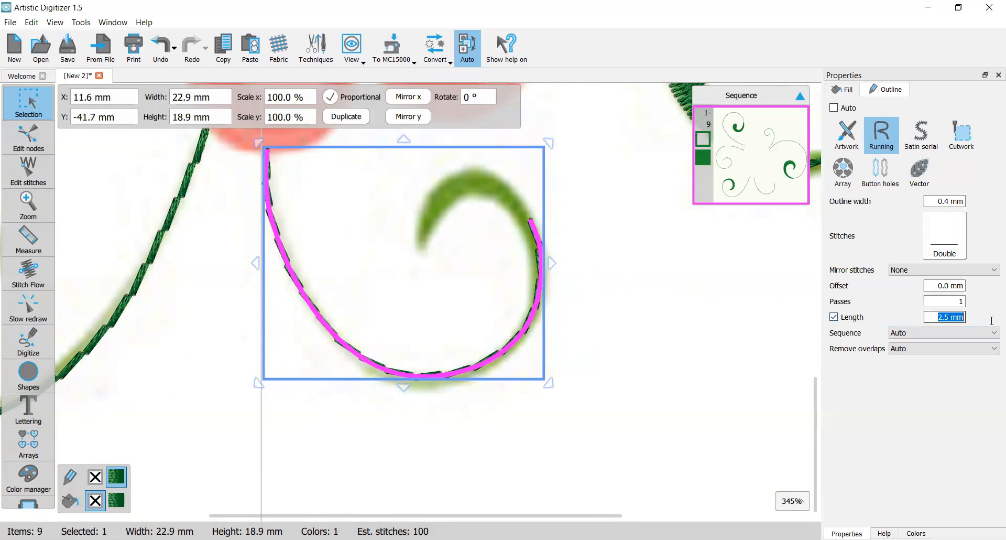
type("3.")
key("Return")
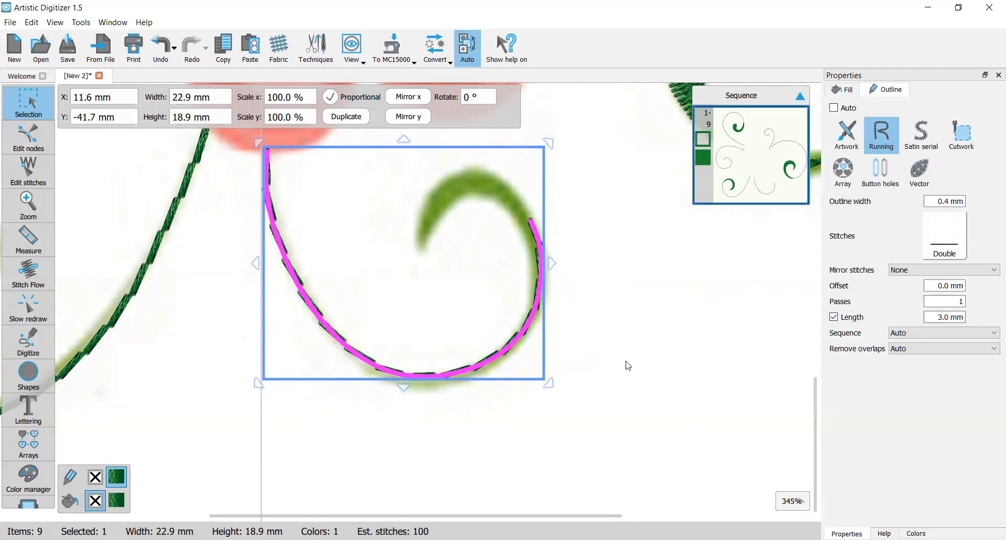
left_click(570, 339)
Start a new outline shape at the lower-right stem's end and trace the curl's outer edge over its crest to the pointed tip.
scroll(520, 207, "up", 2)
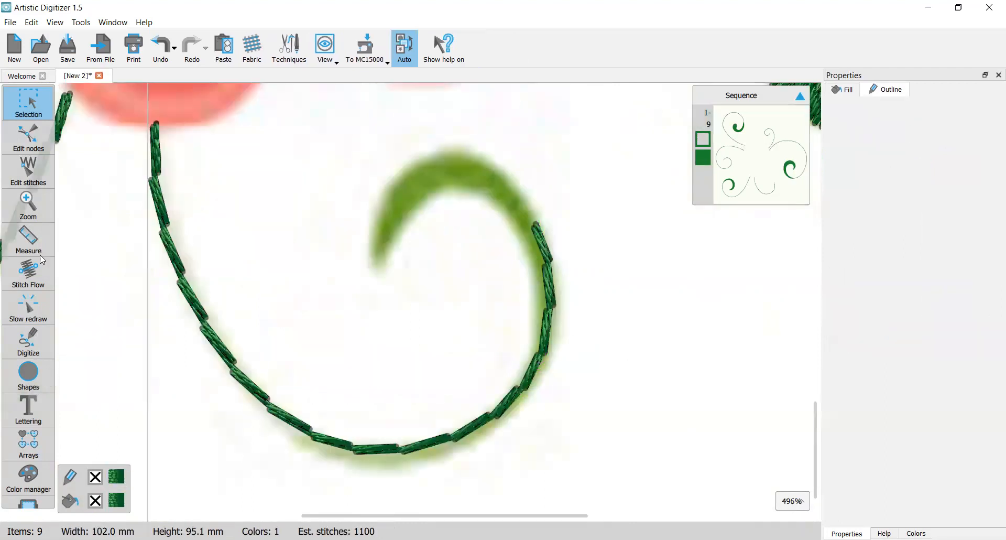
left_click(28, 341)
left_click(86, 334)
left_click(537, 227)
left_click(507, 179)
left_click(458, 153)
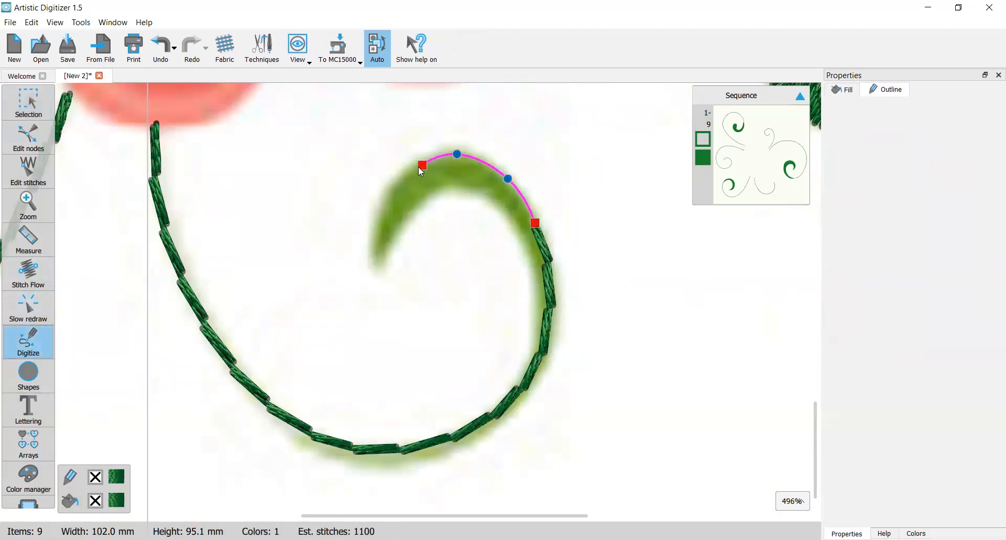
left_click(383, 204)
left_click(381, 262)
Trace the lower-right curl's inner edge from the tip back to the stem and close the shape.
left_click(423, 197)
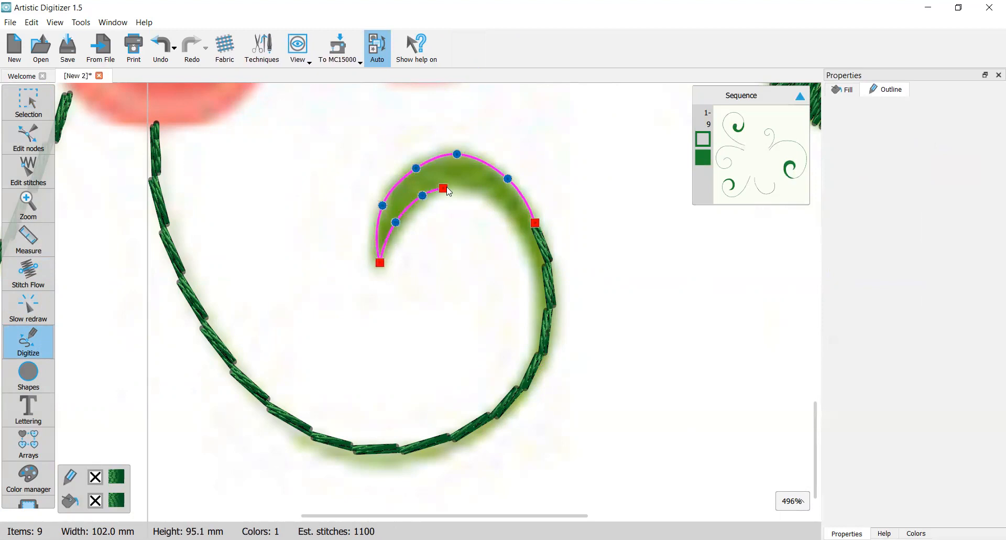
left_click(455, 186)
left_click(485, 196)
left_click(517, 218)
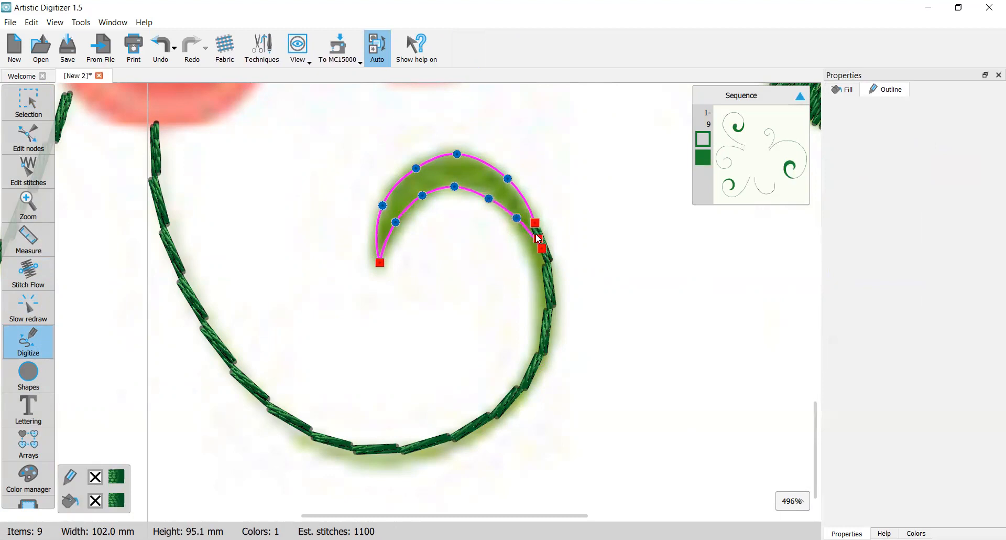
left_click(536, 224)
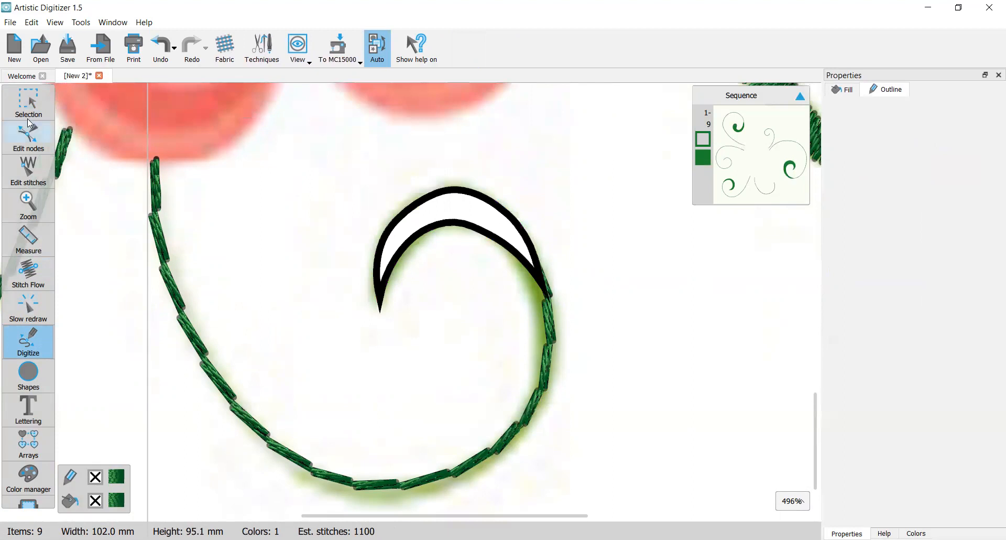
Fill the new lower-right curl with the design's green thread, remove its outline, and deselect it.
left_click(27, 113)
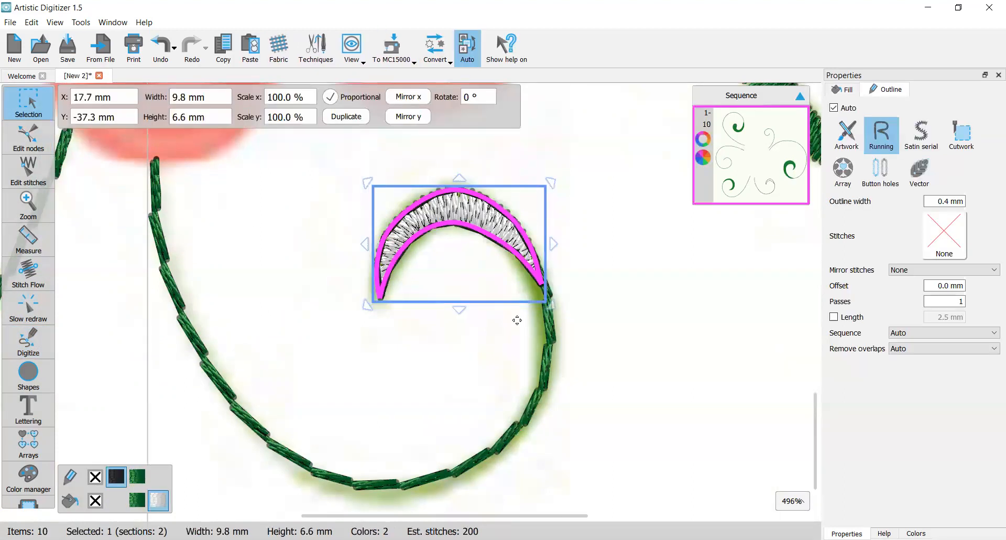
left_click(138, 500)
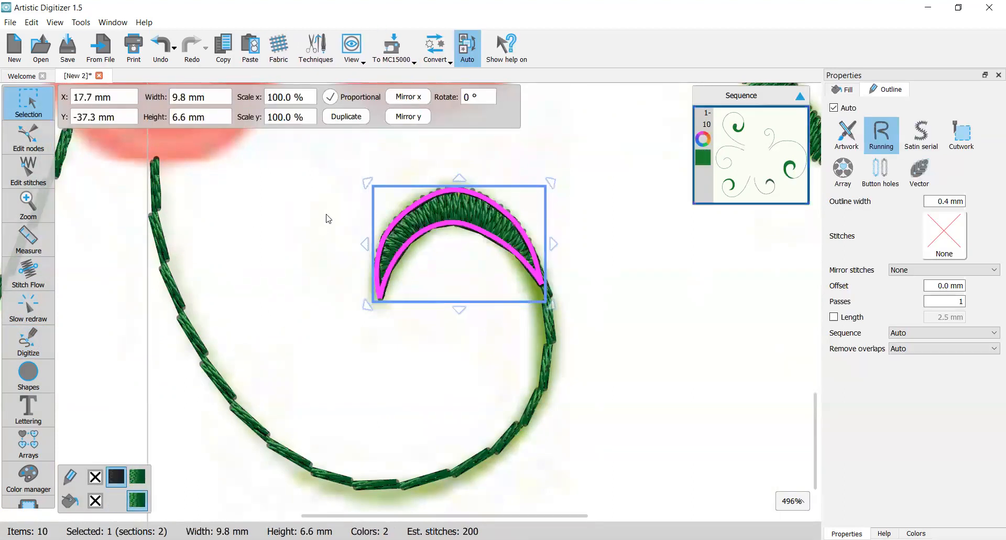
left_click(96, 478)
left_click(594, 219)
Switch the sewing sequence from Auto to Manual and look through the individual objects in the sequence.
scroll(556, 273, "up", 1)
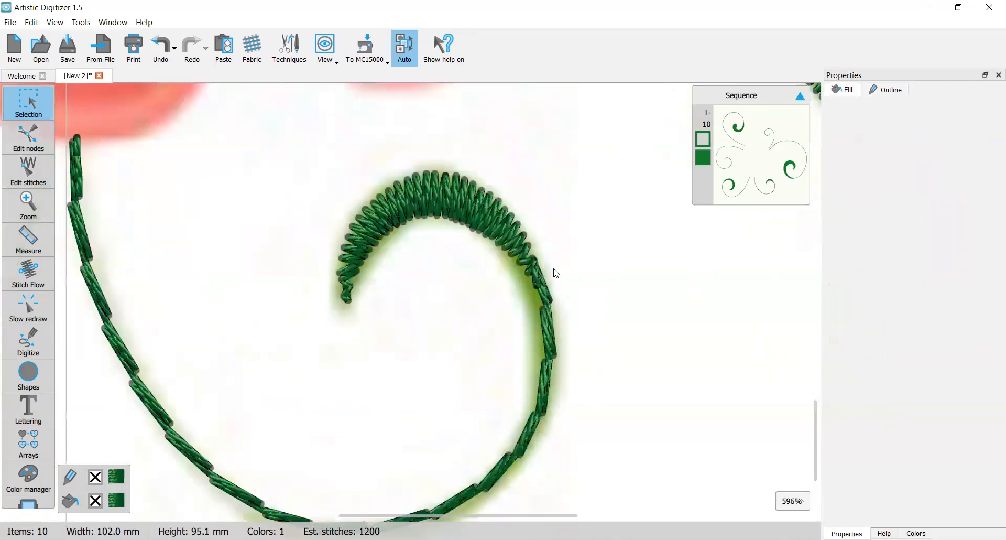
scroll(556, 273, "down", 8)
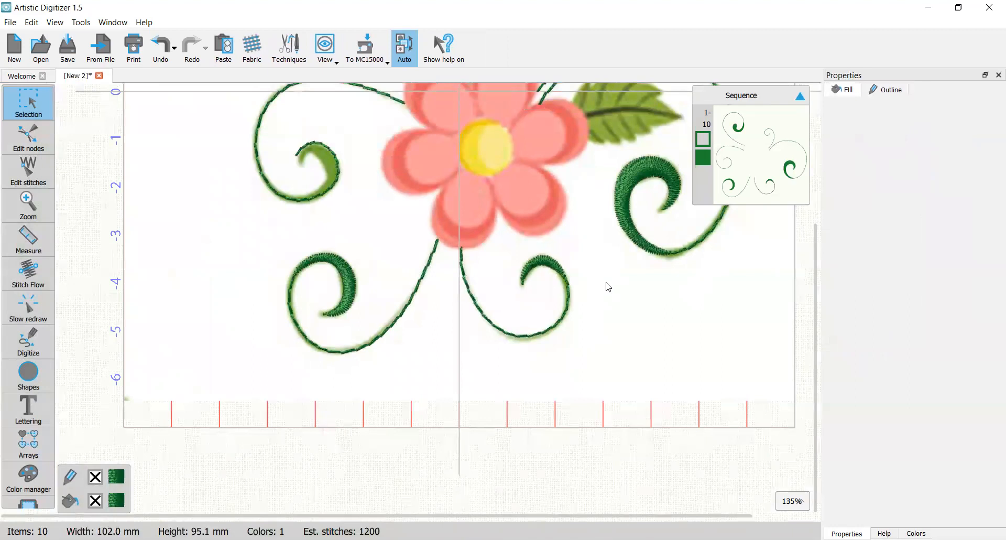
scroll(608, 286, "down", 3)
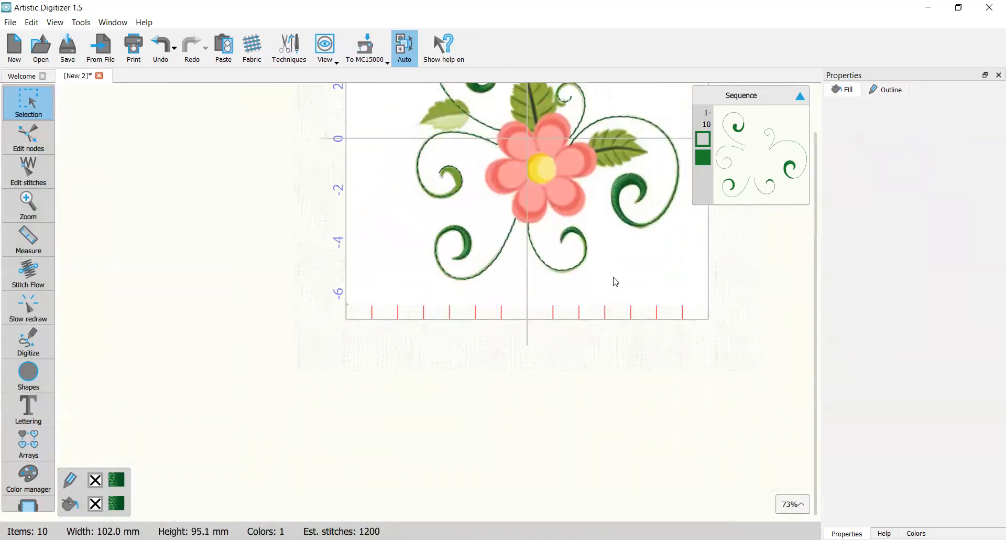
scroll(616, 282, "up", 5)
scroll(624, 285, "right", 3)
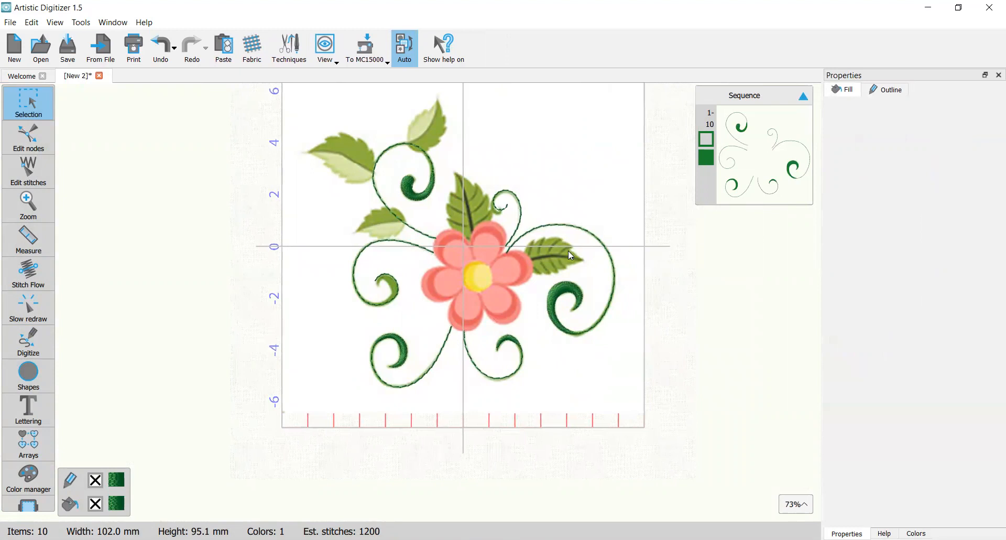
scroll(574, 270, "up", 7)
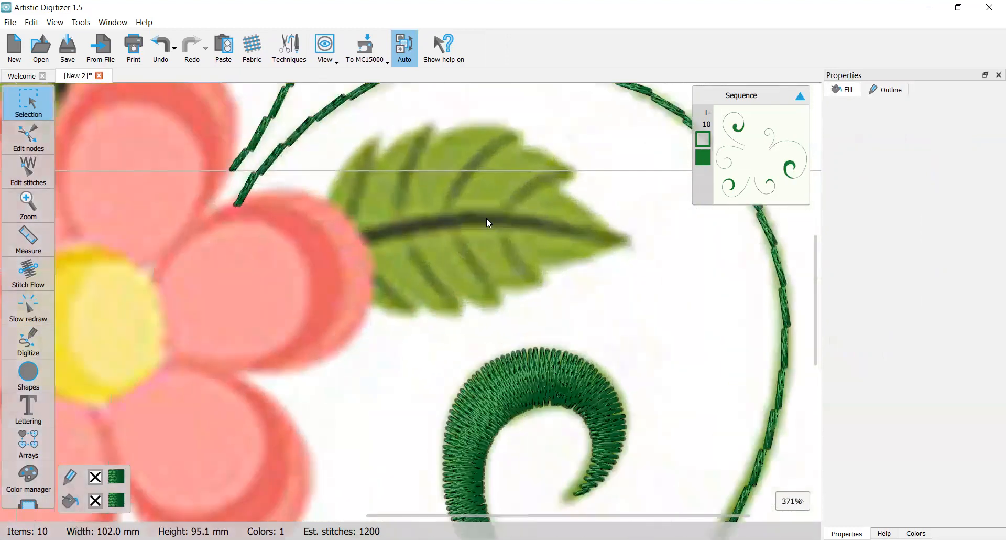
scroll(413, 233, "up", 1)
scroll(411, 235, "down", 1)
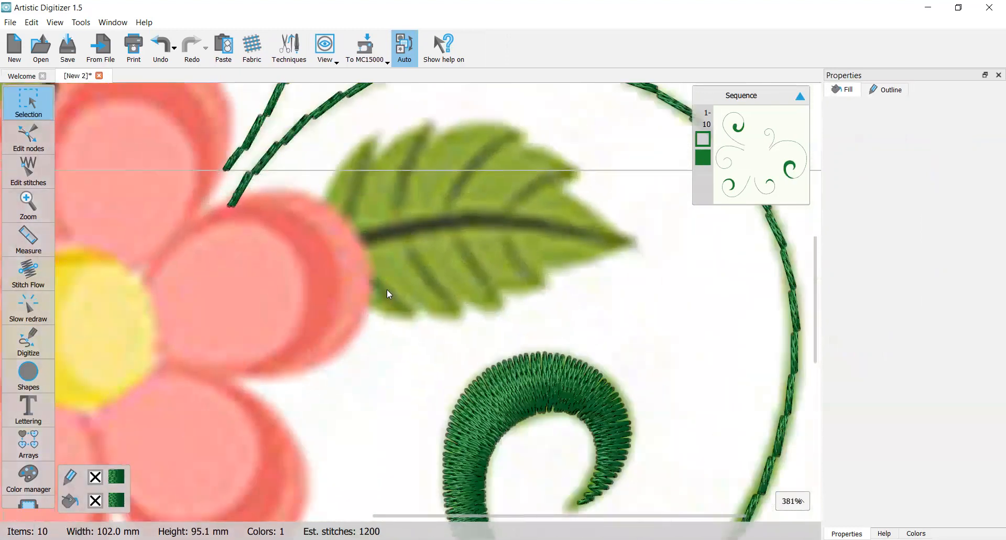
scroll(389, 293, "down", 1)
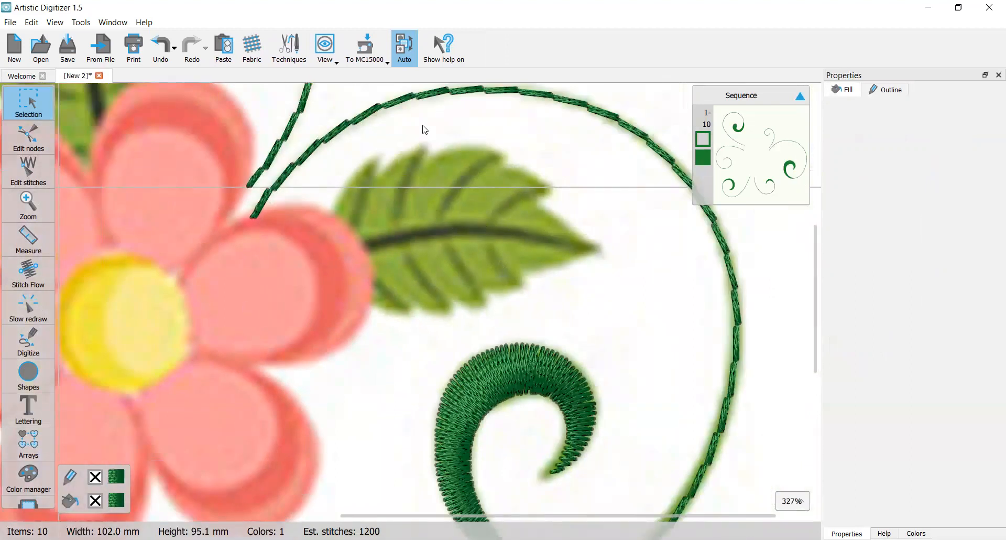
left_click(404, 47)
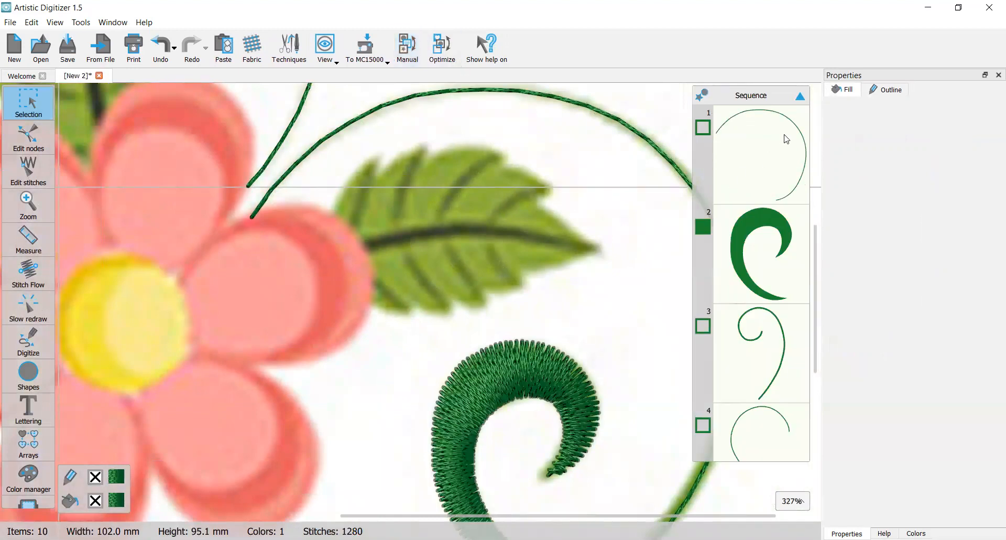
scroll(771, 278, "down", 5)
scroll(769, 287, "down", 8)
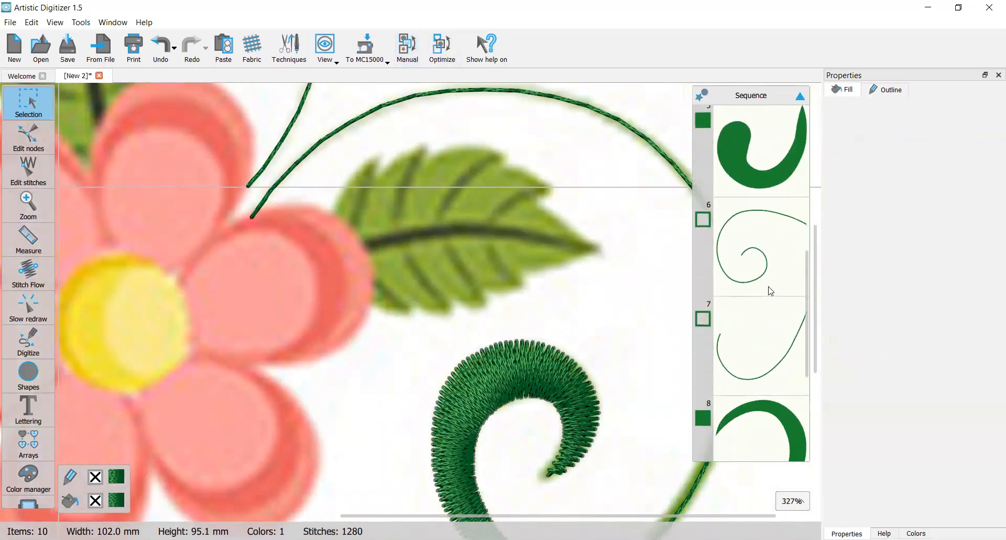
scroll(549, 262, "up", 2)
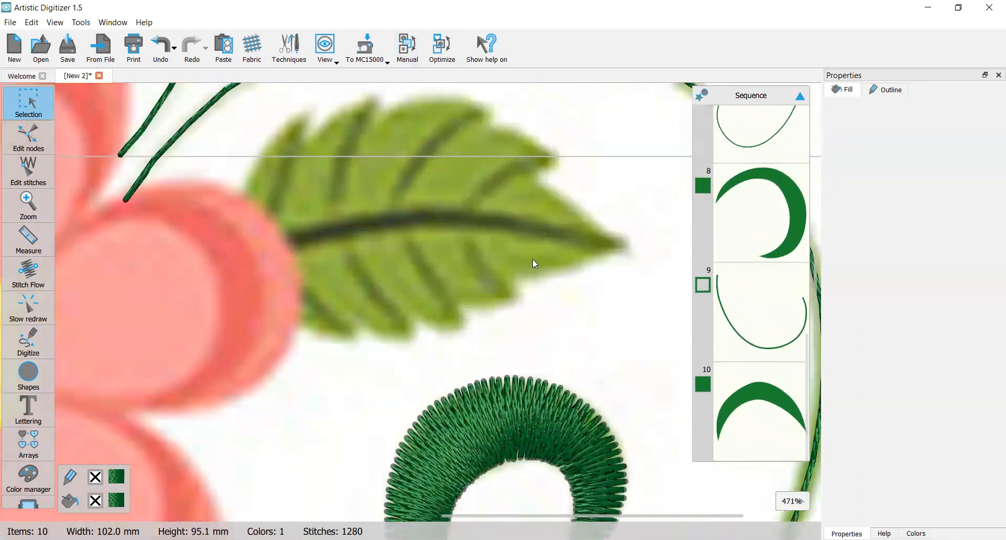
Trace the upper half of the leaf right of the flower as a closed shape, along its outer edge to the tip and back along the midrib.
scroll(532, 259, "down", 2)
left_click(28, 341)
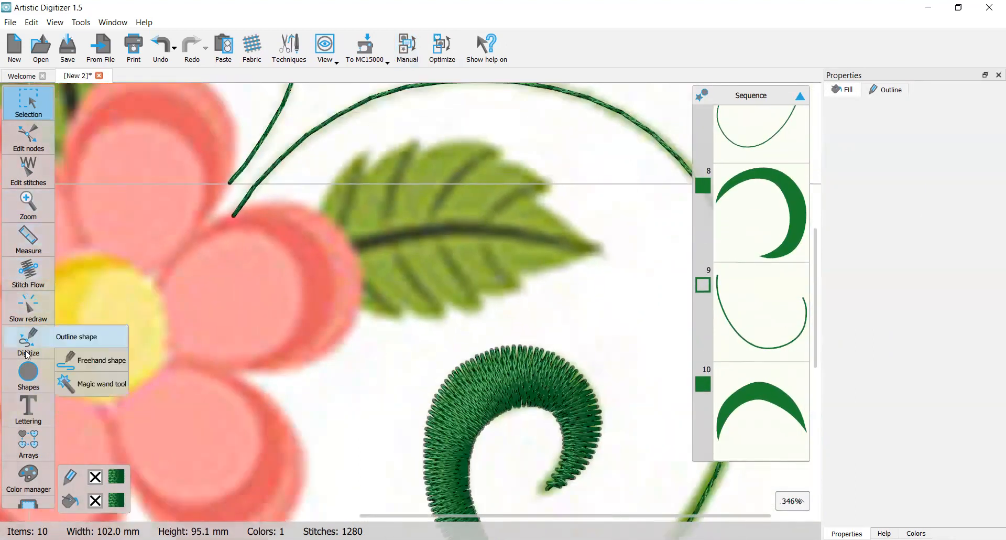
left_click(99, 358)
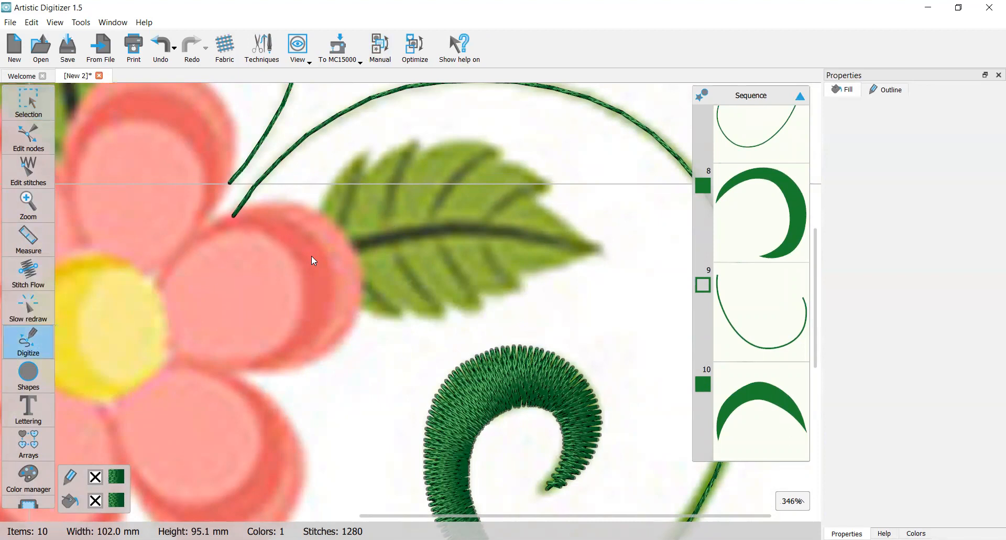
left_click(307, 259)
left_click(330, 199)
left_click(380, 156)
left_click(436, 145)
left_click(502, 157)
left_click(543, 201)
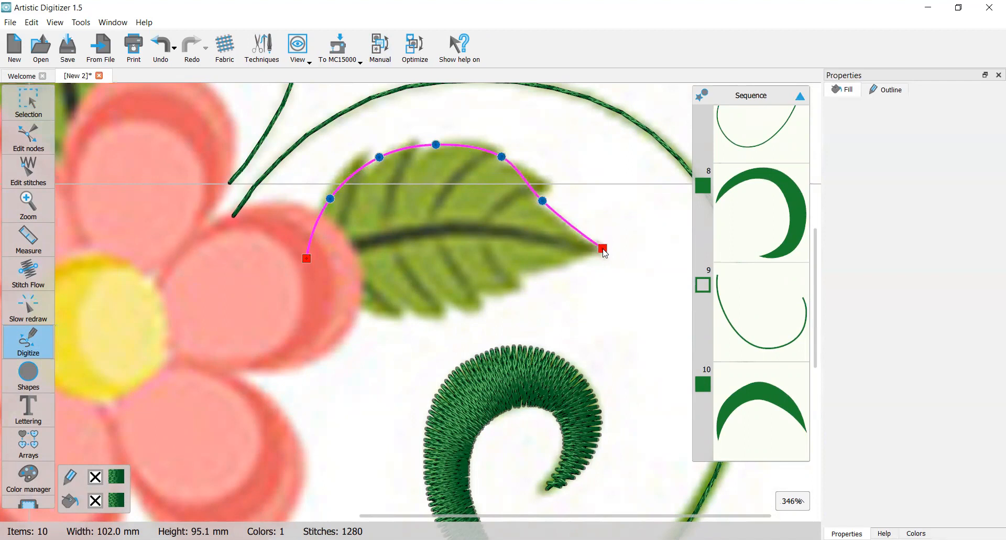
left_click(528, 229)
left_click(306, 259)
Reshape the upper leaf half by moving nodes near the tip, on the midrib and at the base to follow the artwork more closely.
left_click(29, 102)
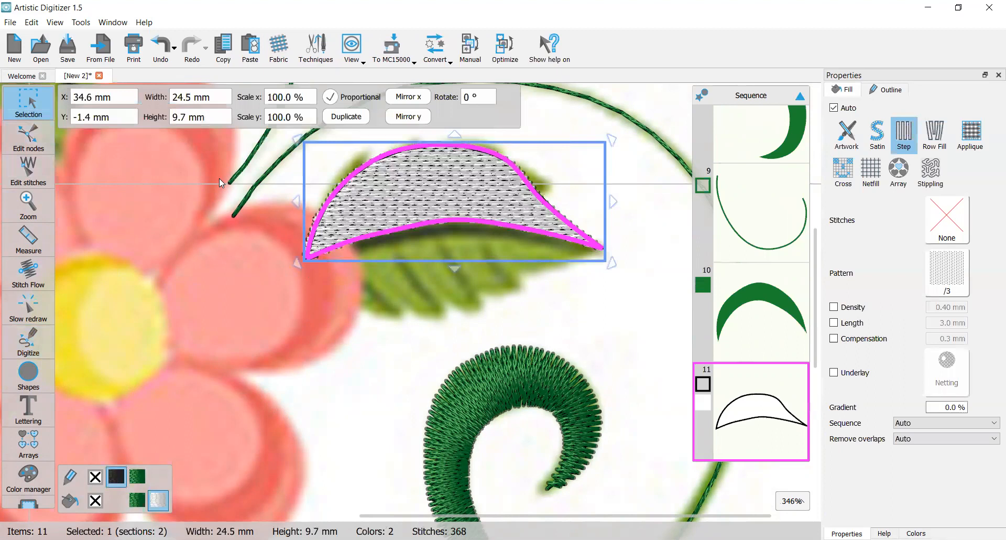
left_click(27, 135)
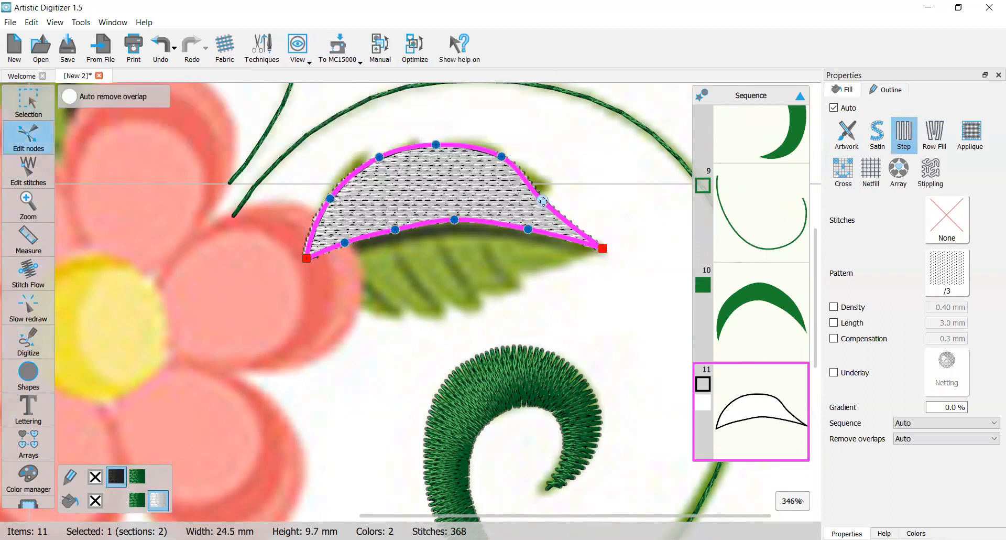
left_click_drag(543, 196, 553, 188)
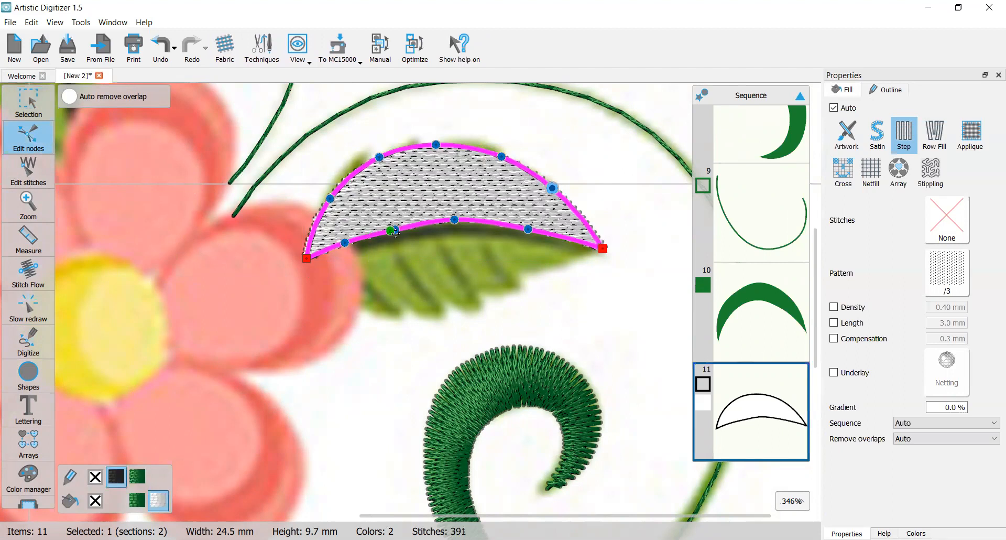
left_click(395, 228)
left_click_drag(455, 220, 455, 227)
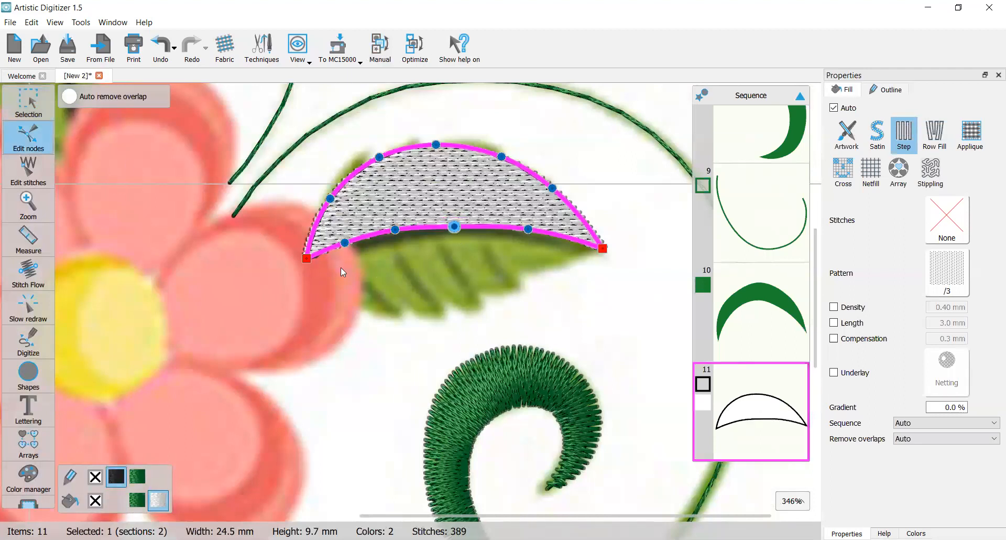
left_click_drag(313, 257, 319, 260)
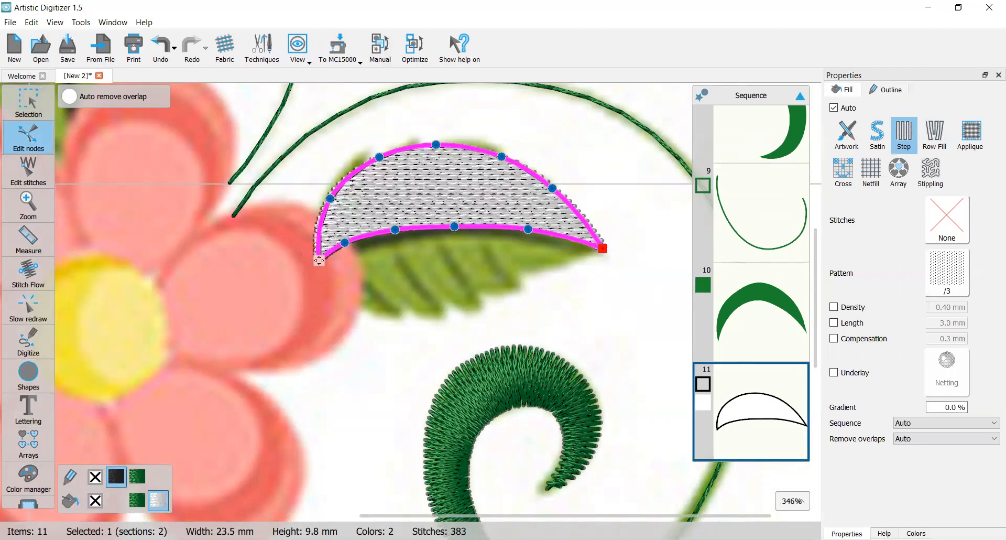
Fill the upper leaf half with the green thread and remove its outline.
left_click(28, 102)
left_click(66, 114)
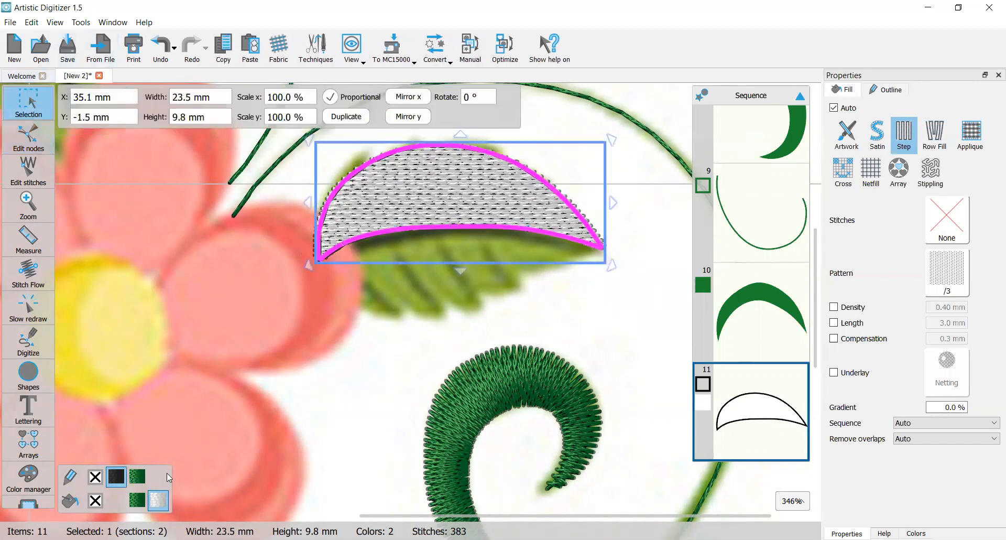
left_click(137, 500)
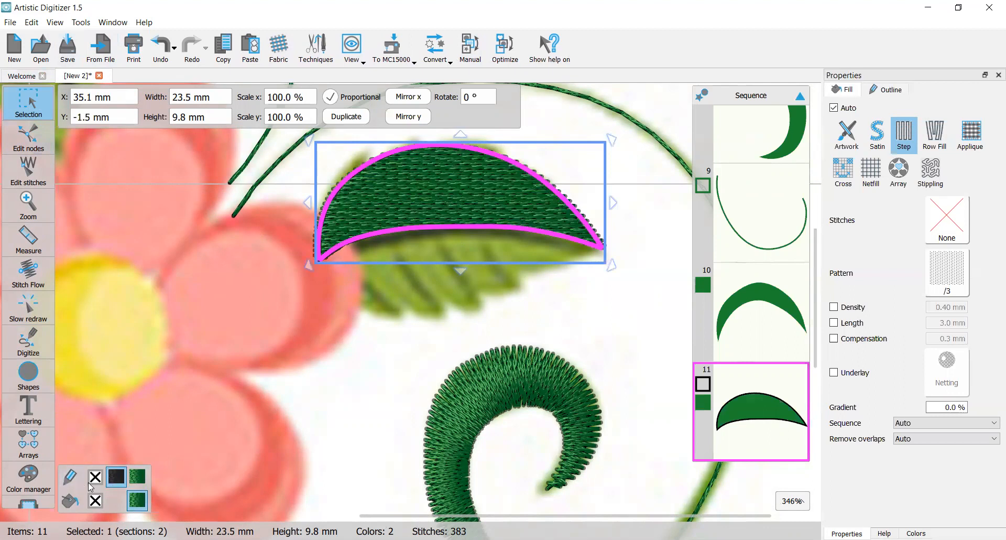
left_click(96, 476)
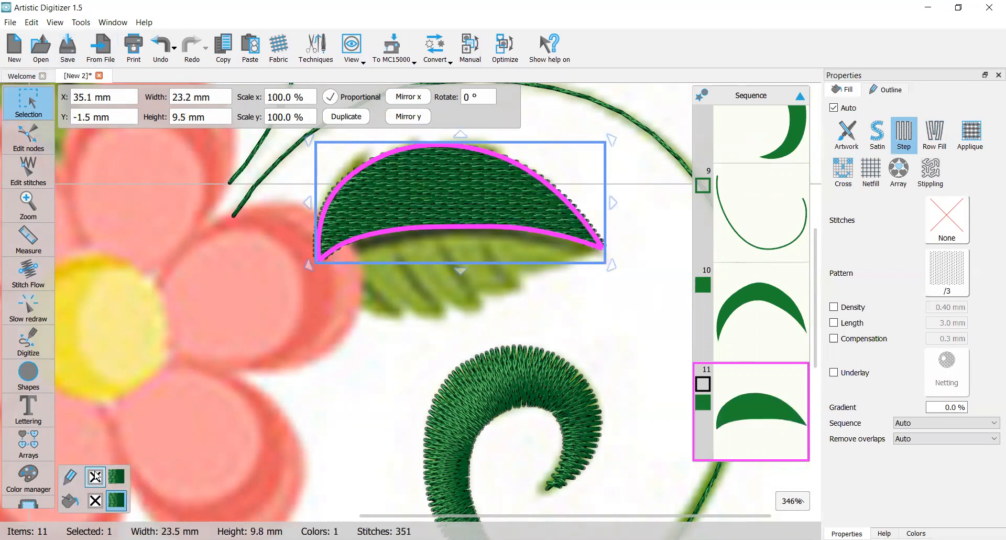
Set a diagonal stitch direction for the upper leaf half, from the midrib up toward the outer edge and the flower, and deselect it.
left_click(38, 276)
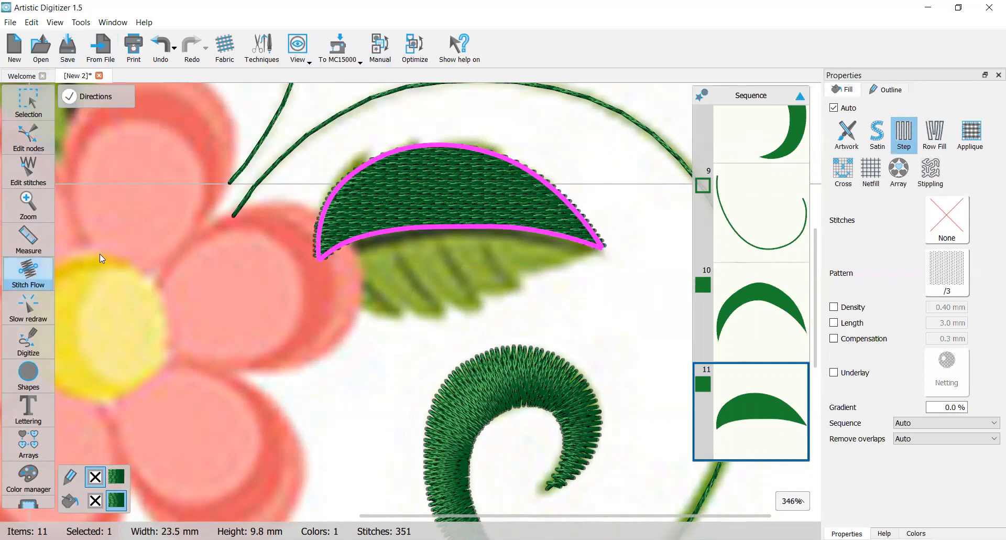
left_click_drag(497, 225, 414, 155)
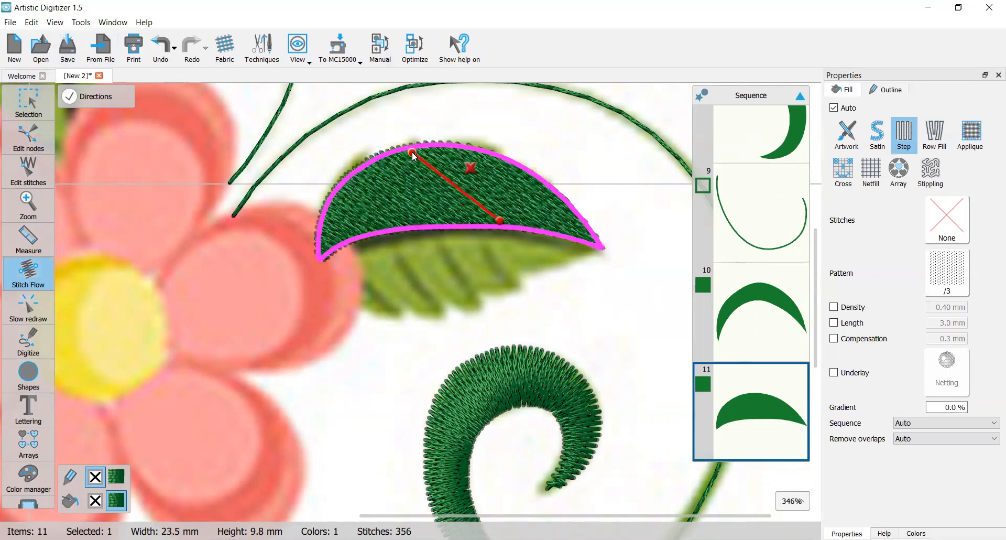
left_click(24, 104)
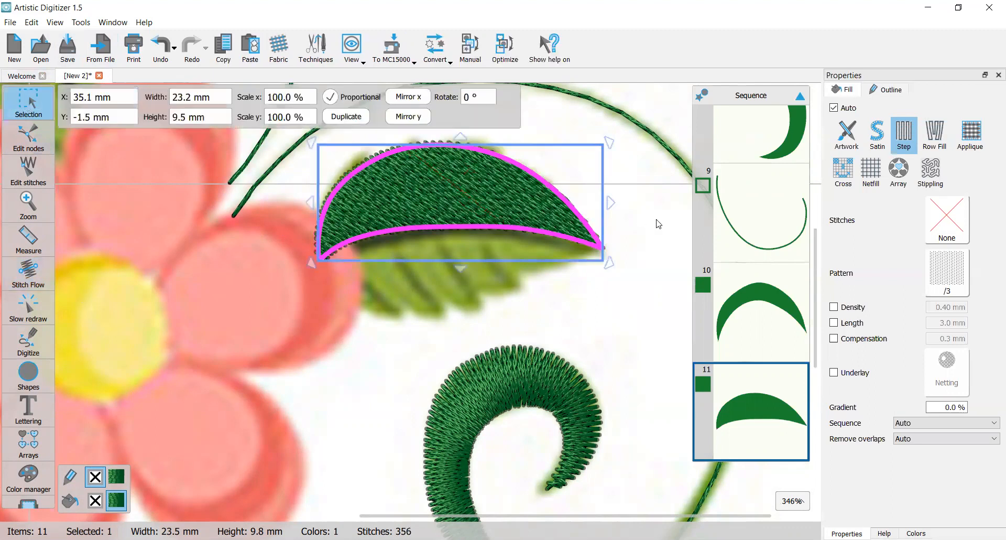
left_click(652, 220)
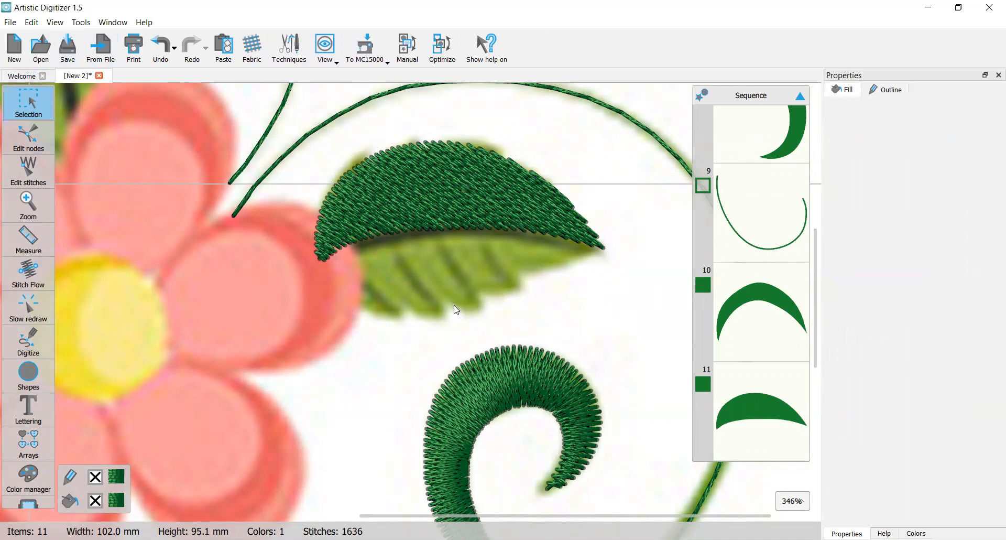
Start a new outline shape at the leaf's tip and trace the lower edge back toward the flower.
left_click(28, 342)
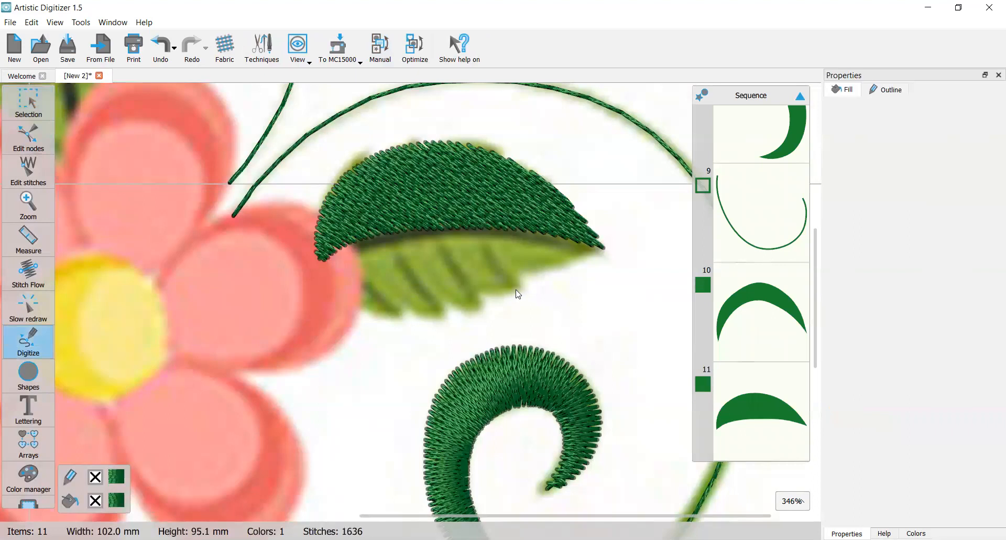
left_click(603, 250)
right_click(549, 278)
right_click(401, 314)
key("BackSpace")
right_click(460, 314)
right_click(388, 314)
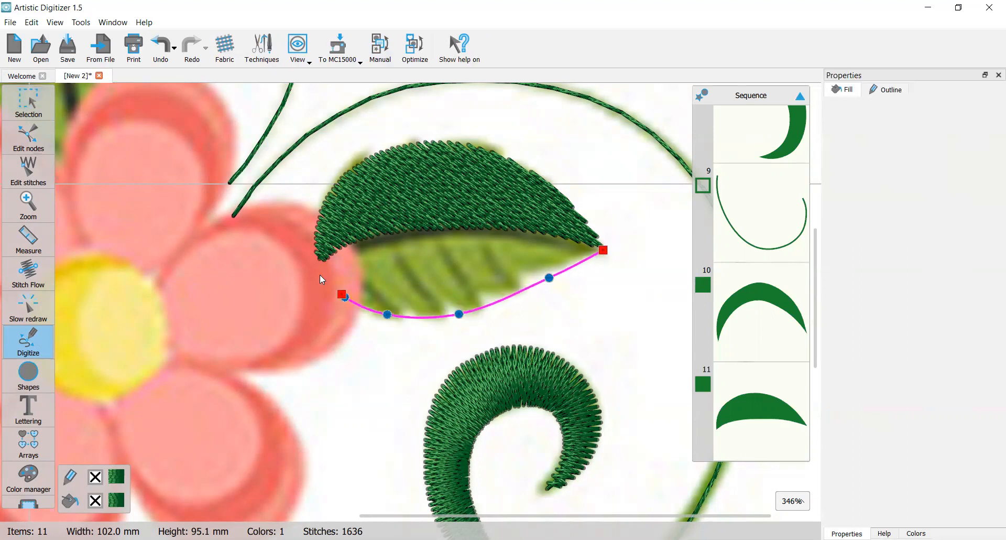
Carry the lower leaf half's outline through the leaf base and along the midrib, slightly overlapping the upper half, and close it at the tip.
left_click(319, 256)
right_click(351, 236)
right_click(393, 223)
right_click(437, 220)
right_click(485, 220)
right_click(545, 226)
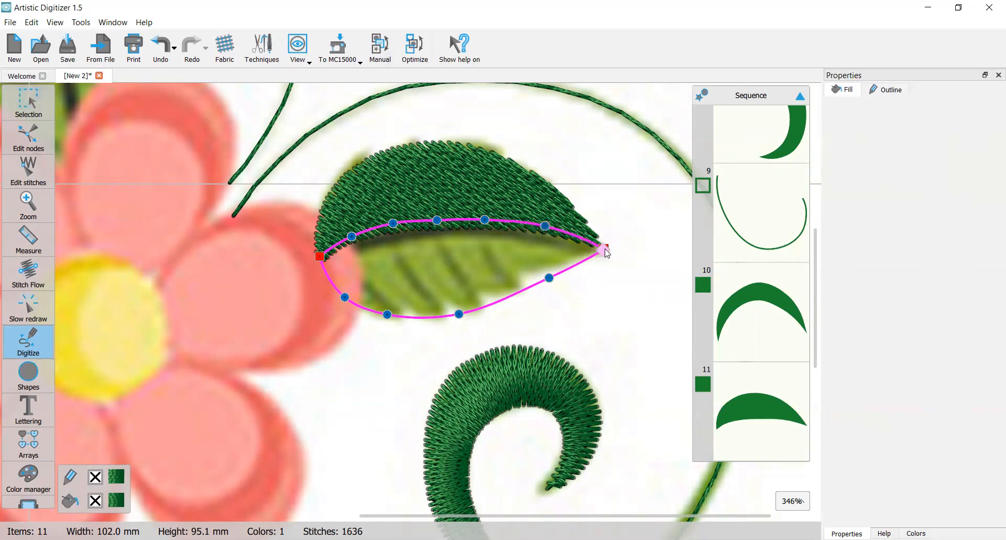
left_click(605, 249)
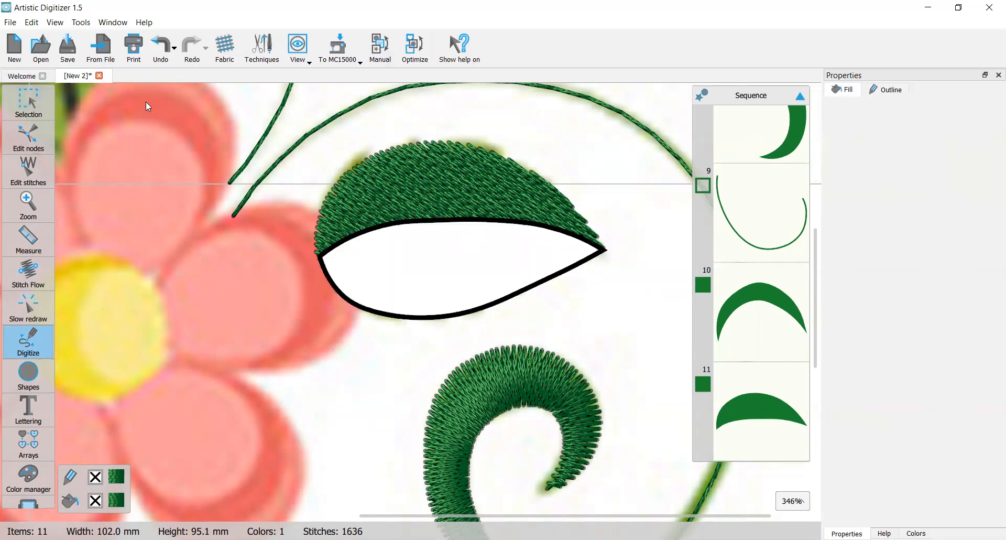
Fill the lower leaf half with the green thread and remove its outline.
left_click(32, 104)
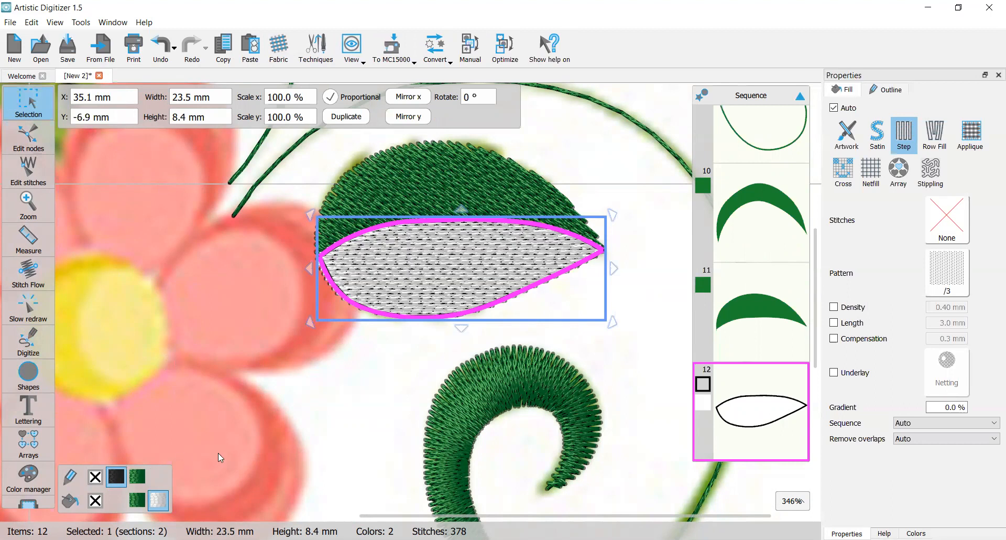
left_click(137, 502)
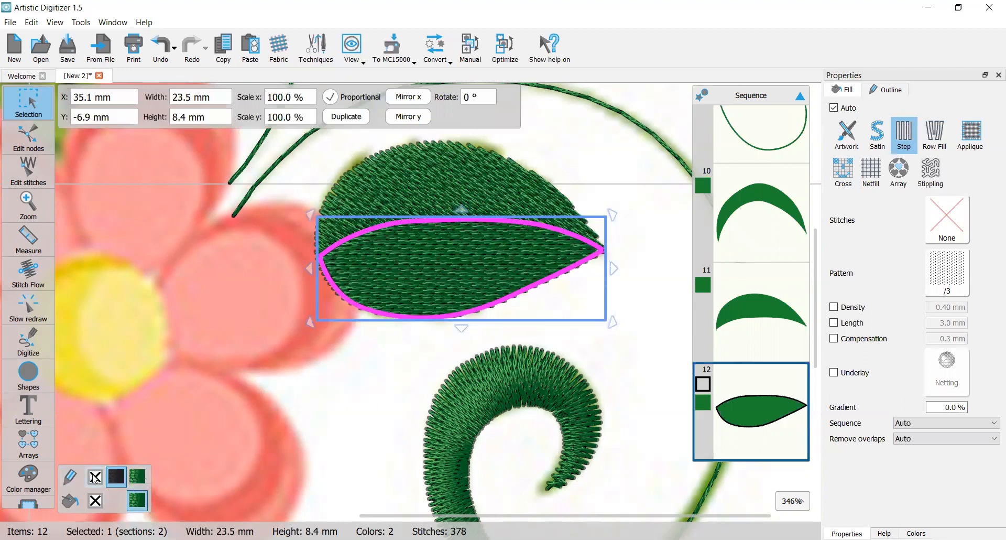
left_click(95, 478)
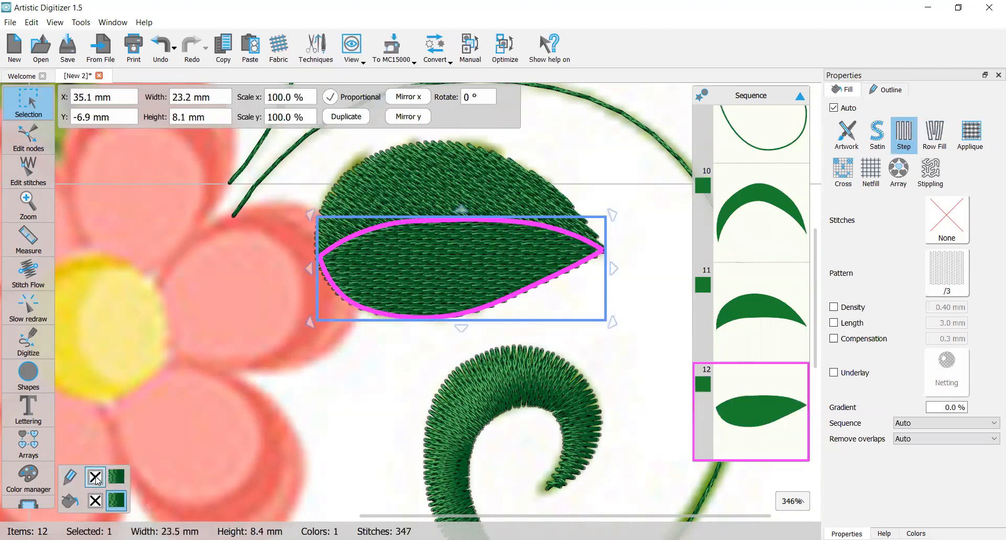
Set a diagonal stitch direction for the lower leaf half, from the midrib down toward the outer edge and the flower, and deselect it.
left_click(28, 270)
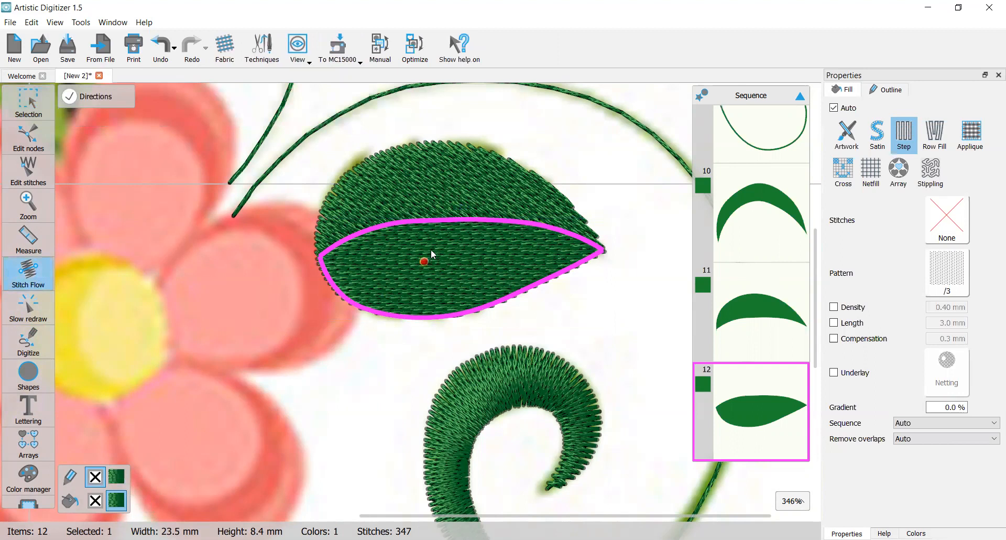
left_click_drag(455, 300, 421, 314)
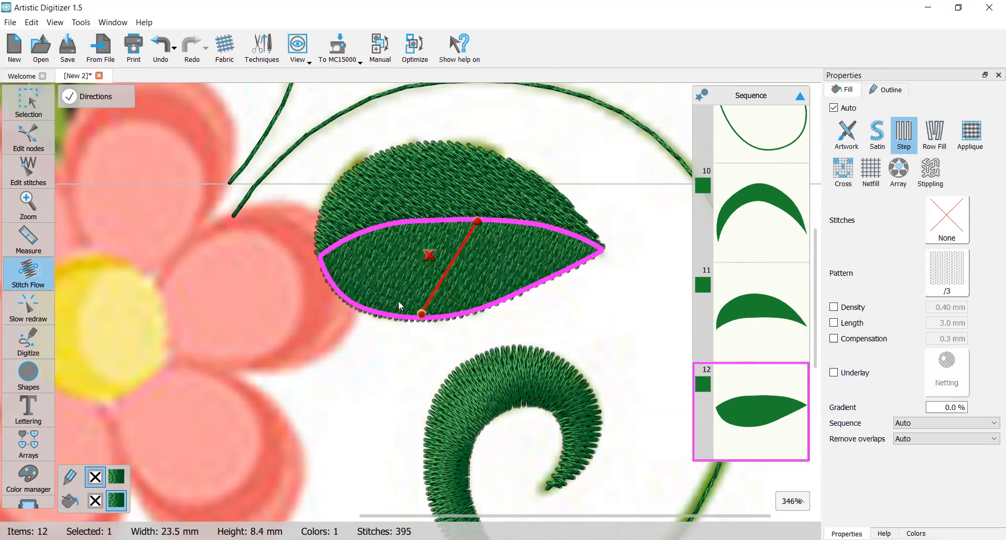
left_click(29, 102)
left_click(67, 108)
left_click(589, 194)
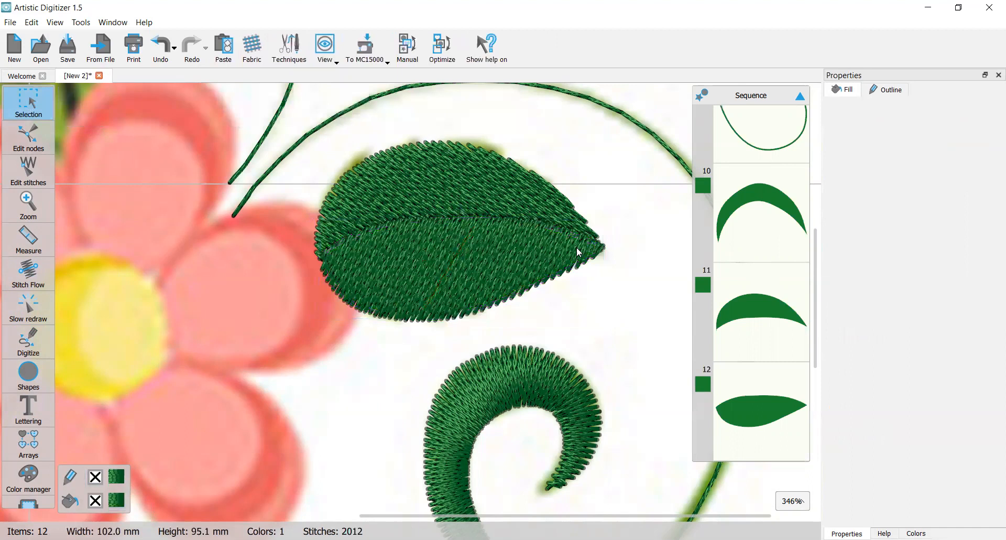
Start a new outline shape on the leaf above the flower and trace its midrib from the base up to the tip.
scroll(577, 249, "down", 3)
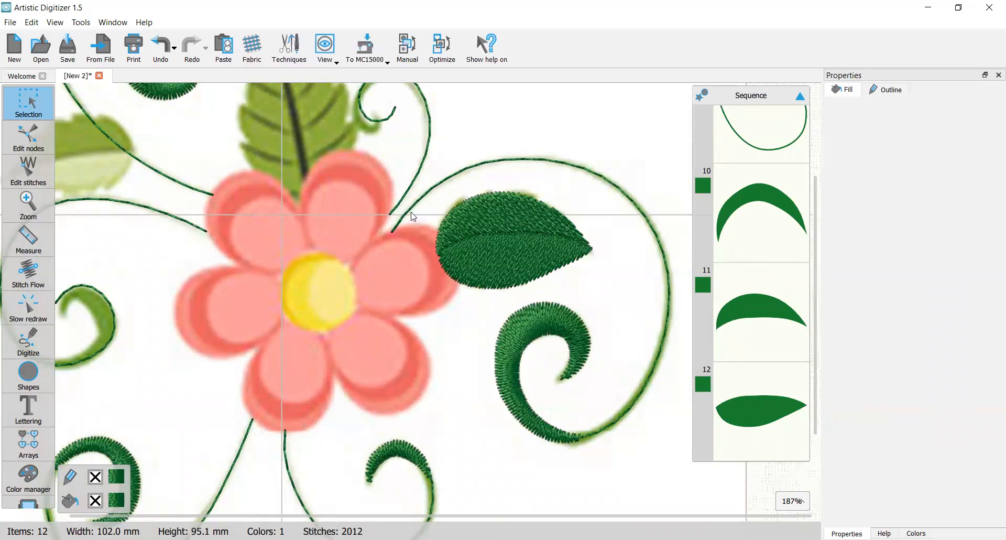
scroll(414, 217, "down", 1)
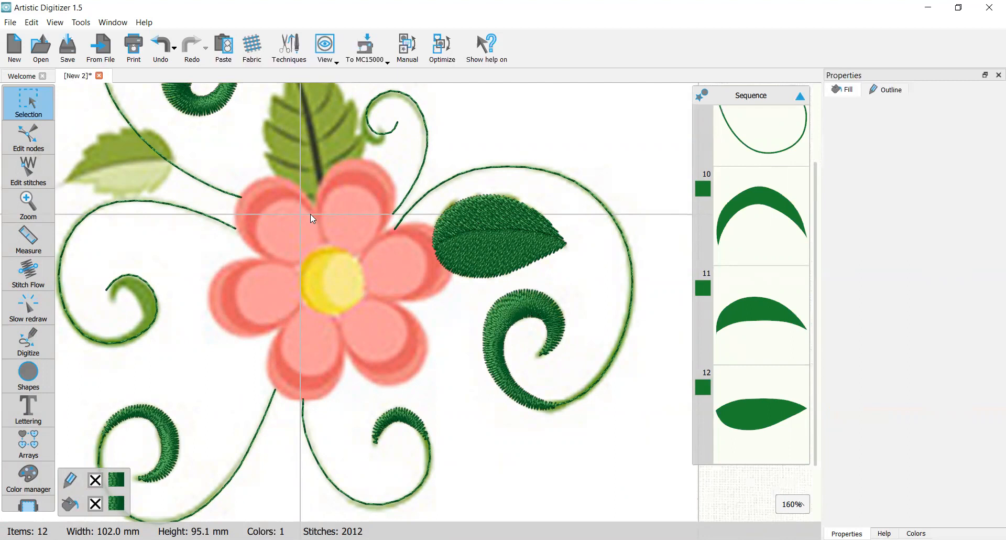
scroll(310, 214, "up", 2)
scroll(375, 217, "left", 2)
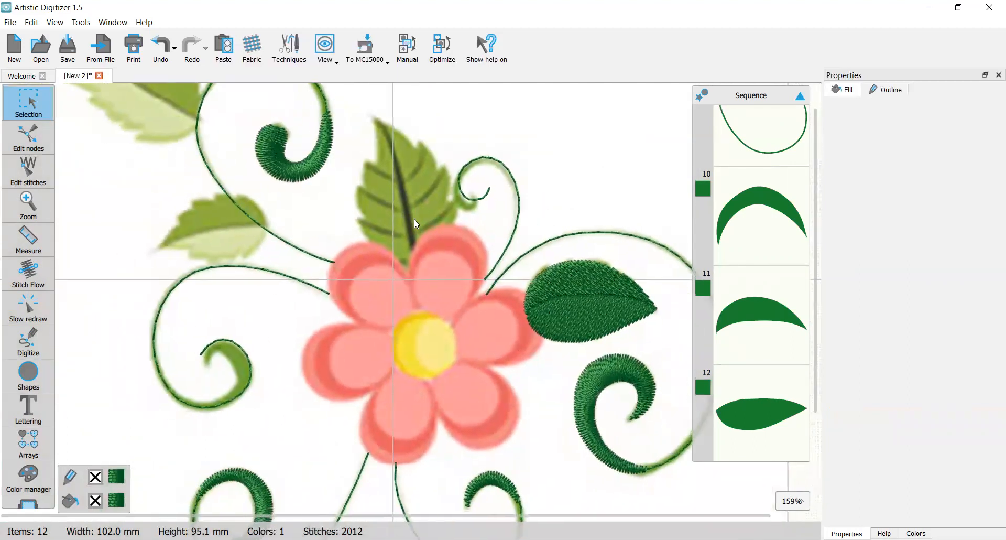
scroll(416, 224, "up", 1)
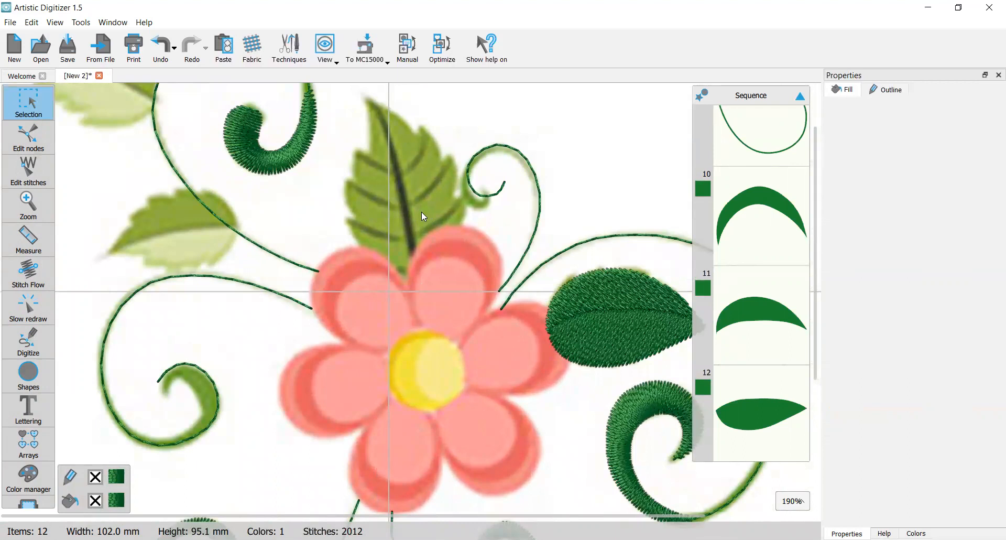
left_click(54, 340)
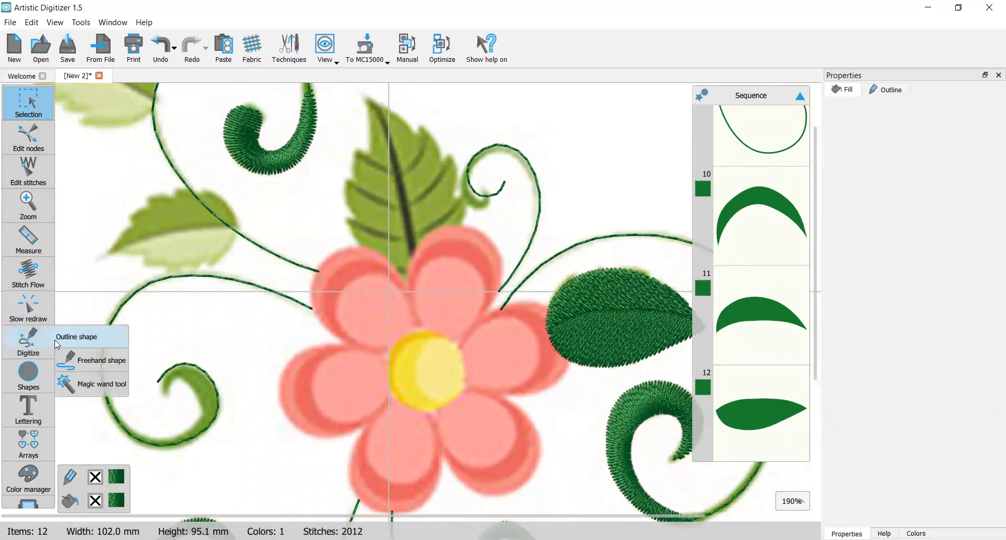
left_click(92, 332)
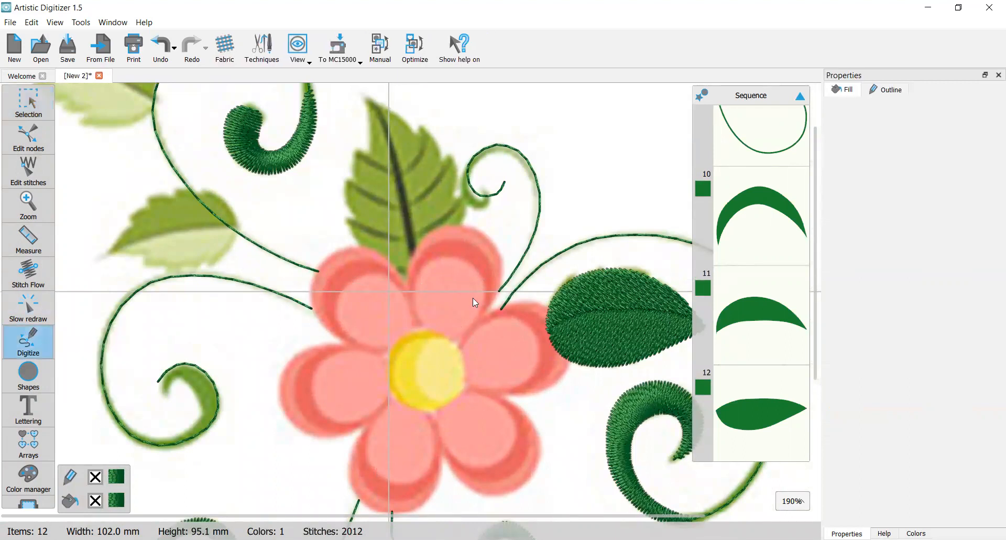
left_click(419, 276)
left_click(416, 231)
left_click(403, 177)
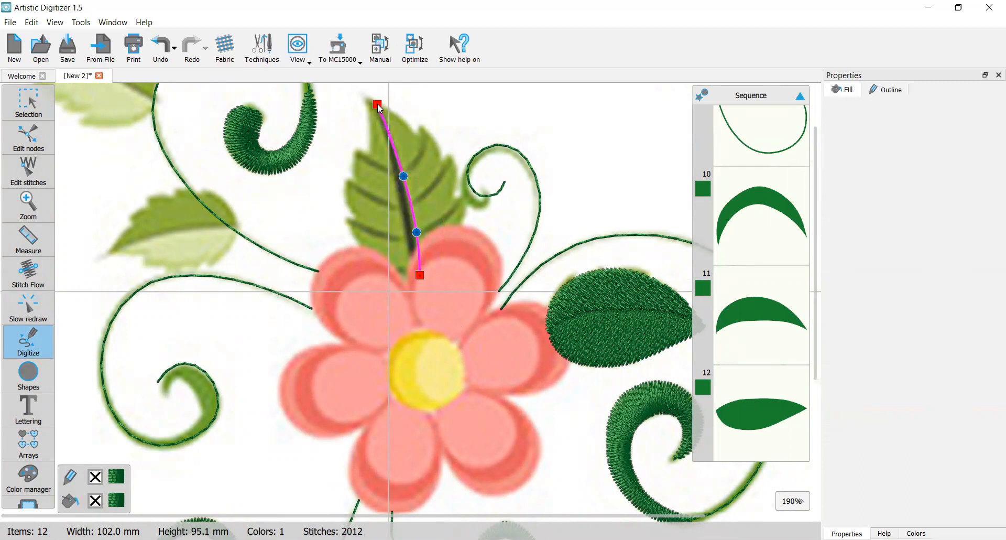
Trace the leaf's right outer edge from the tip down into the flower petal and close the outline at the base.
left_click(416, 127)
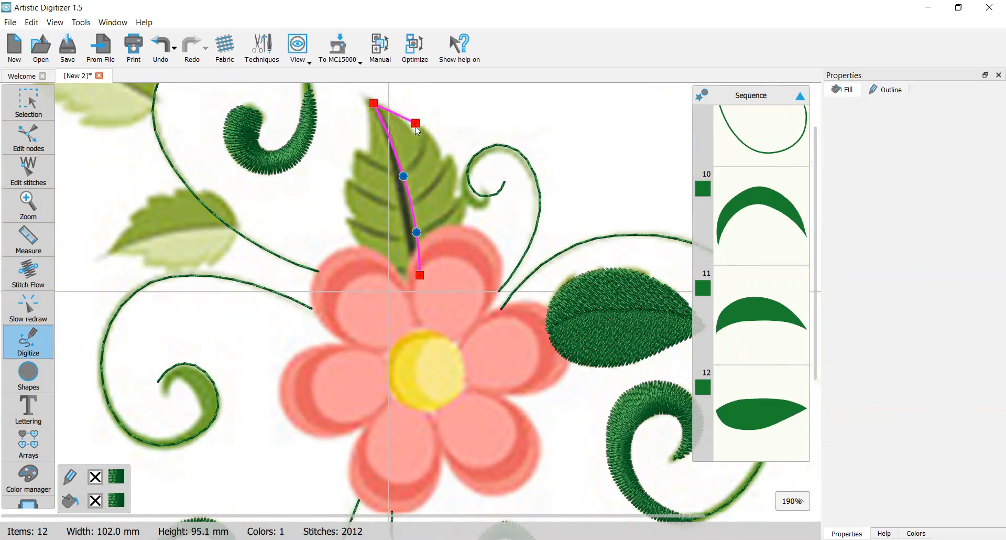
left_click(450, 166)
left_click(466, 205)
left_click(458, 242)
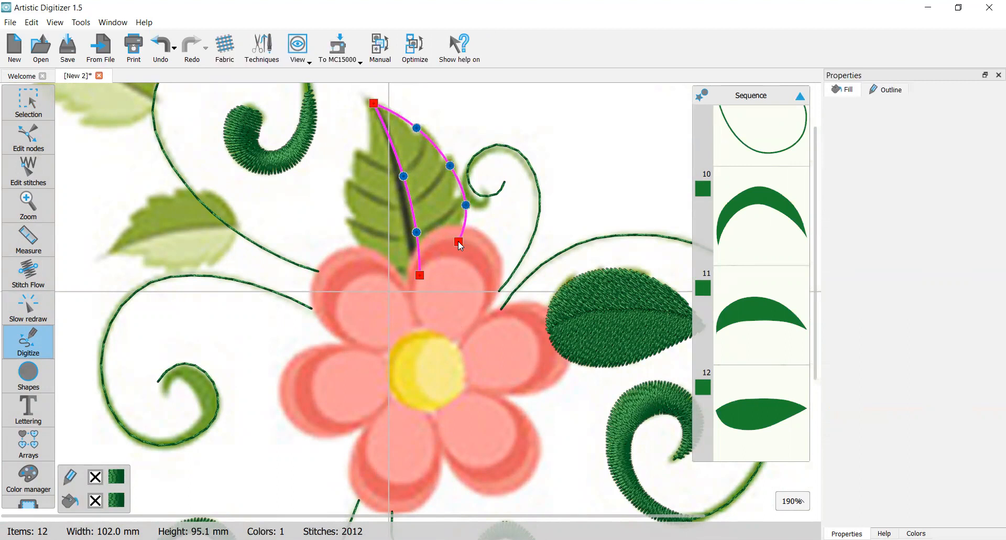
double_click(420, 275)
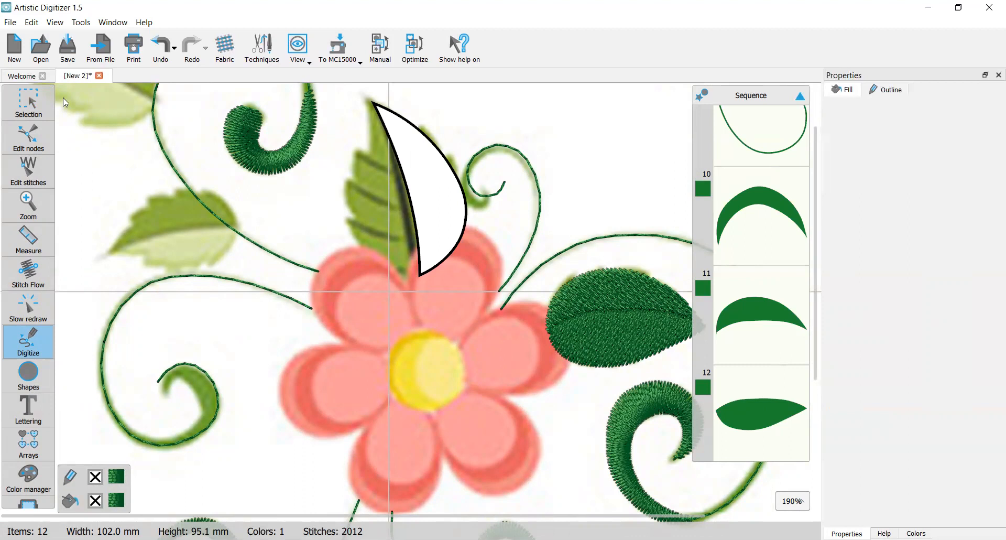
Fill the right half of the leaf above the flower with the green thread and remove its black outline.
mouse_move(37, 99)
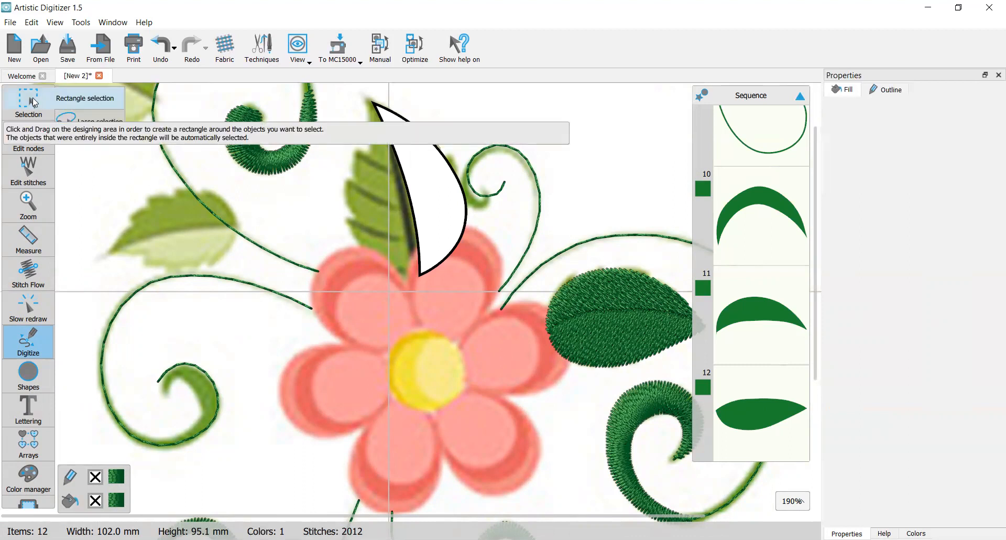
left_click(33, 98)
left_click(138, 500)
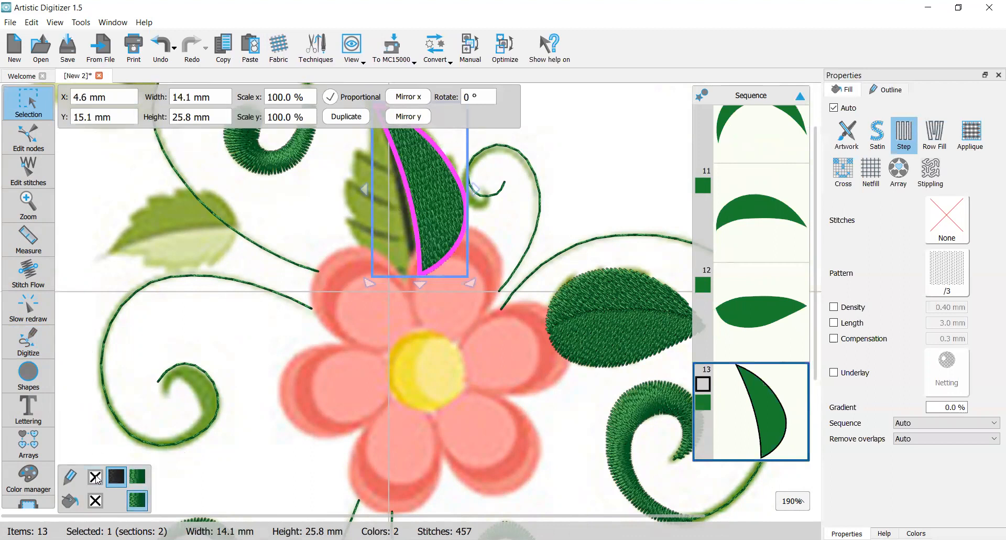
left_click(94, 477)
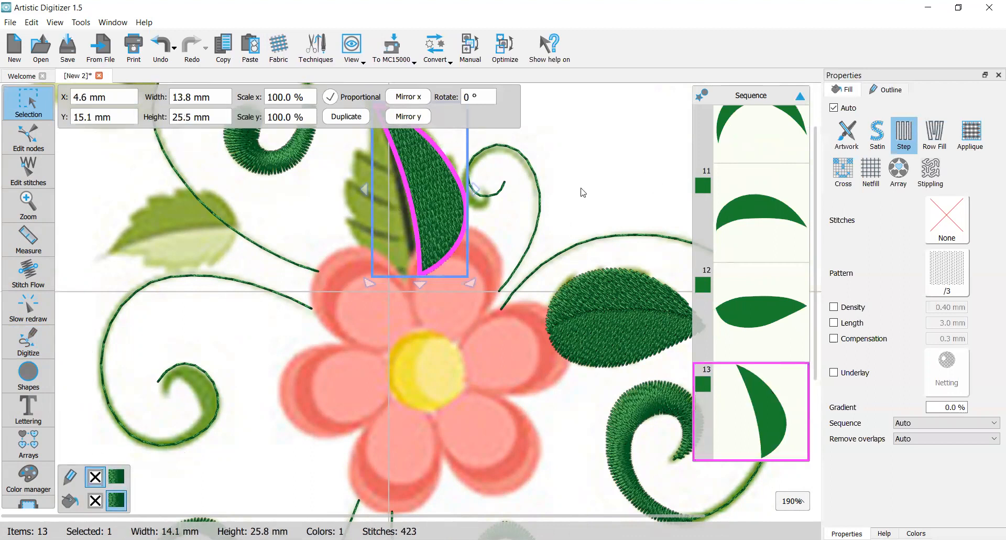
Set a diagonal stitch direction for the right half of the top leaf, from the midrib down to the outer edge, and deselect it.
scroll(563, 190, "up", 1)
scroll(563, 190, "up", 2)
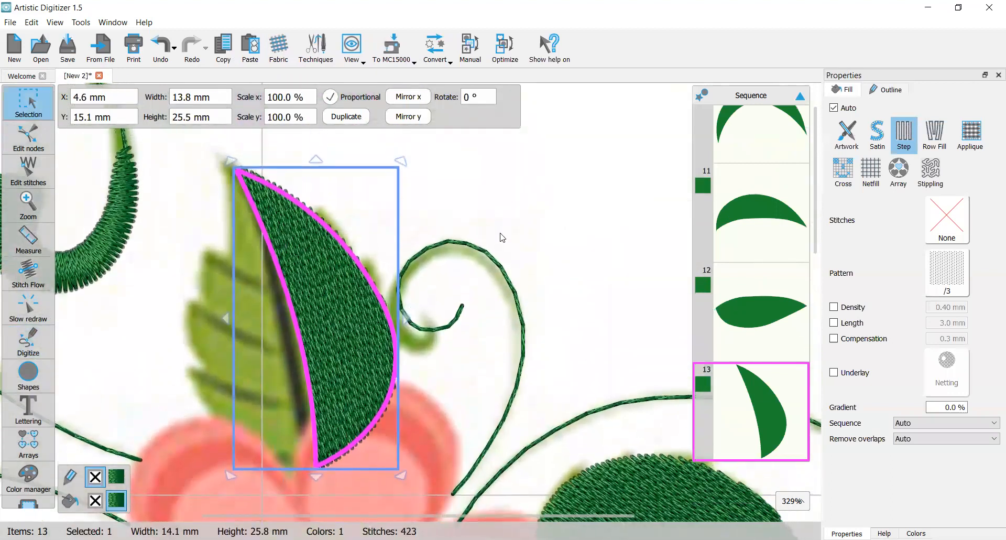
scroll(500, 239, "left", 2)
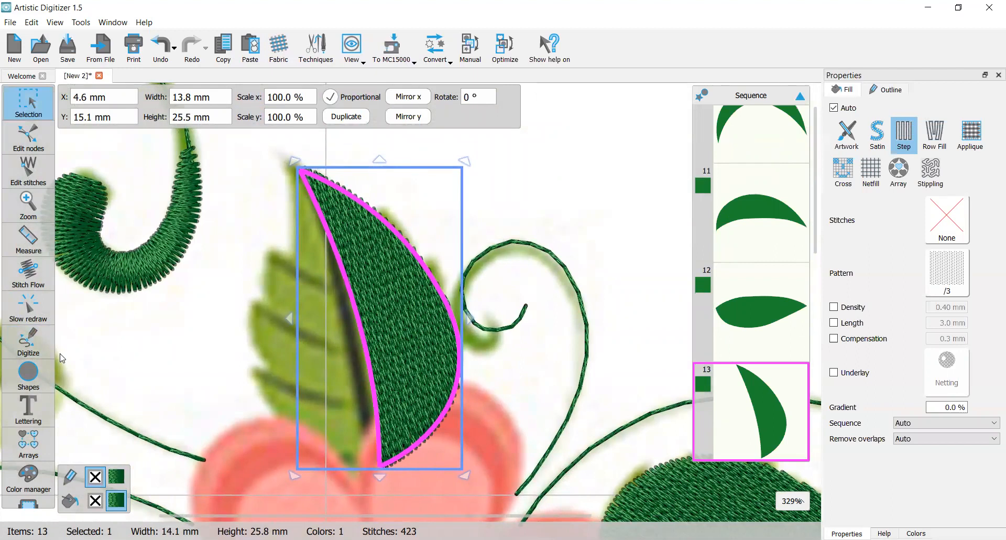
left_click(28, 271)
left_click(343, 263)
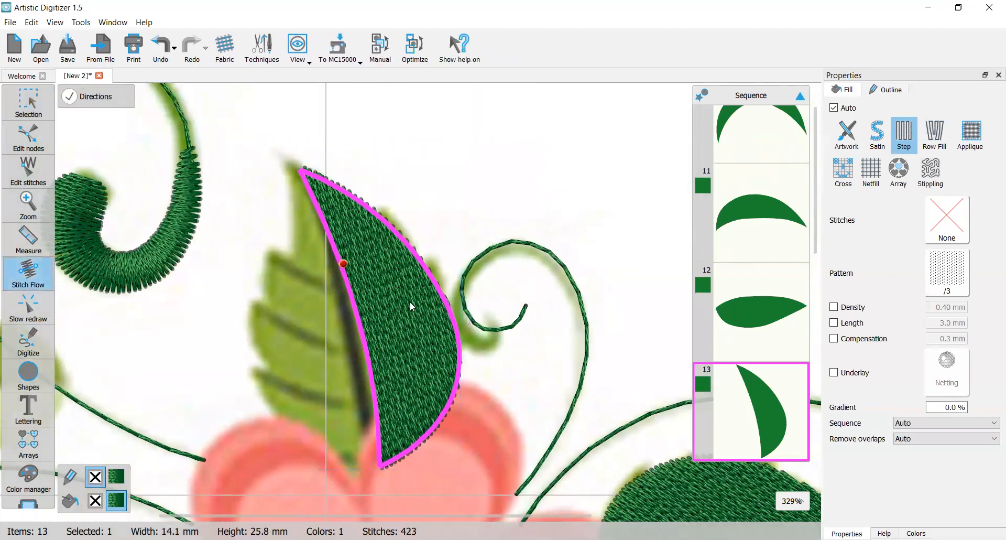
left_click(443, 304)
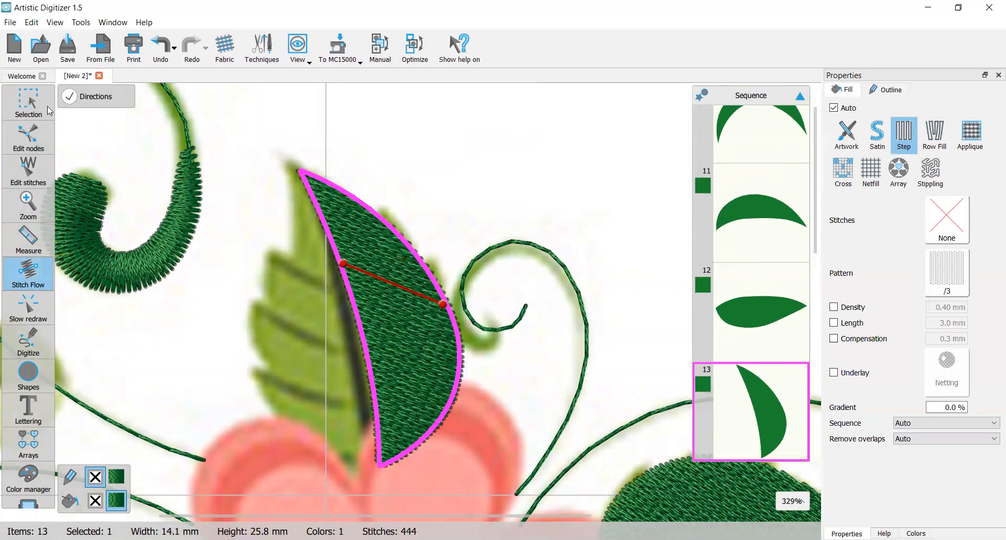
left_click(48, 109)
left_click(514, 202)
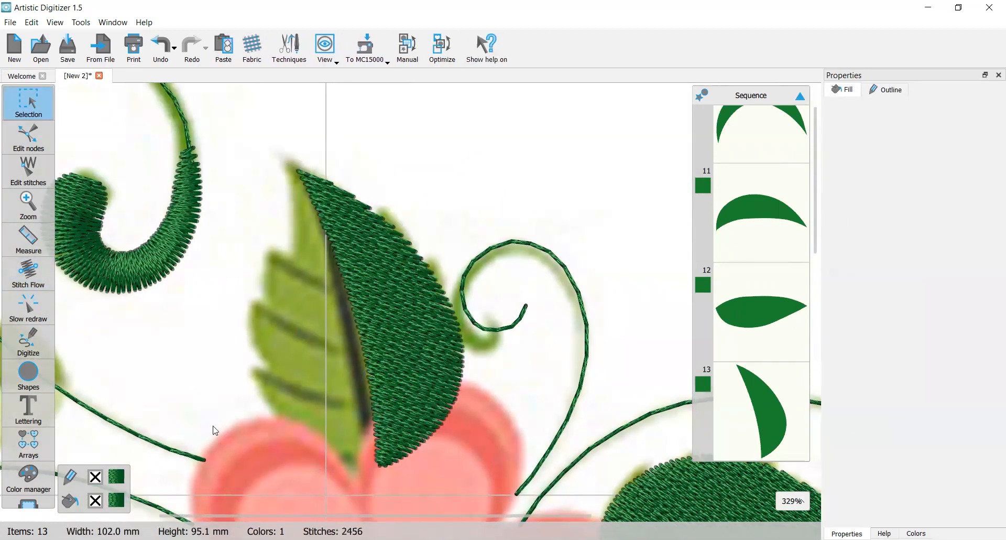
Digitize the outer edge of the upright leaf's left half from its base towards the tip, removing the extra node near the tip.
left_click(28, 341)
left_click(101, 360)
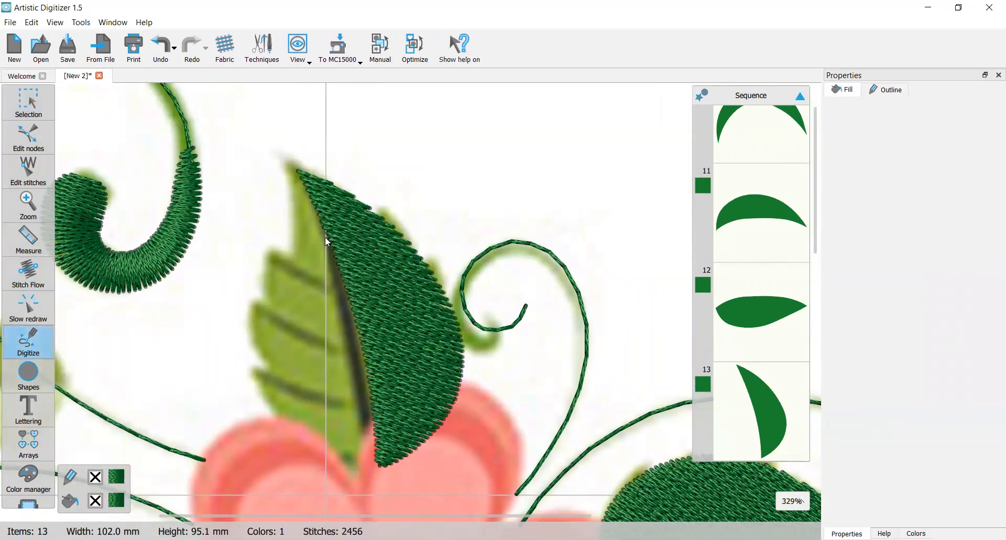
scroll(374, 466, "down", 3)
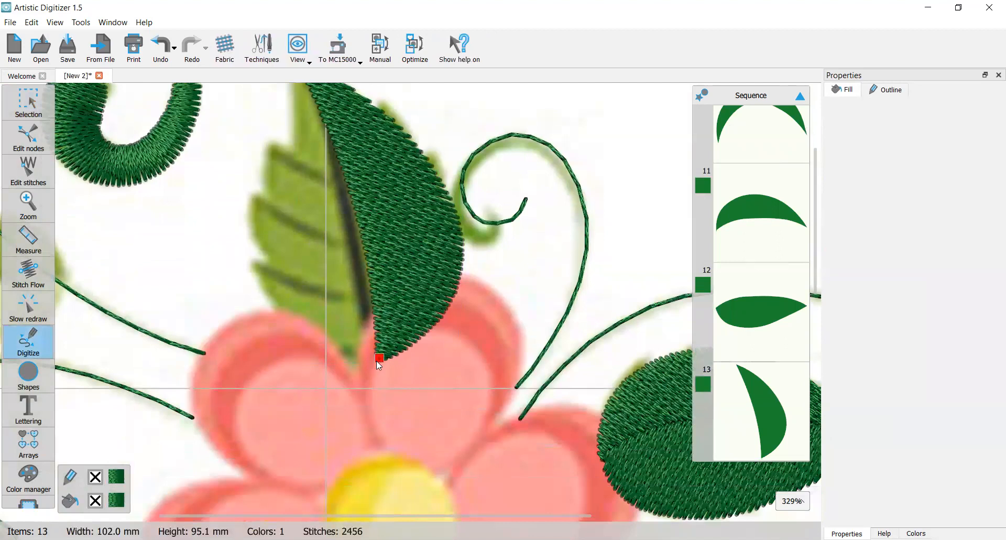
left_click(341, 366)
left_click(285, 323)
left_click(268, 279)
left_click(258, 188)
left_click(287, 143)
scroll(294, 131, "down", 2)
scroll(294, 125, "up", 2)
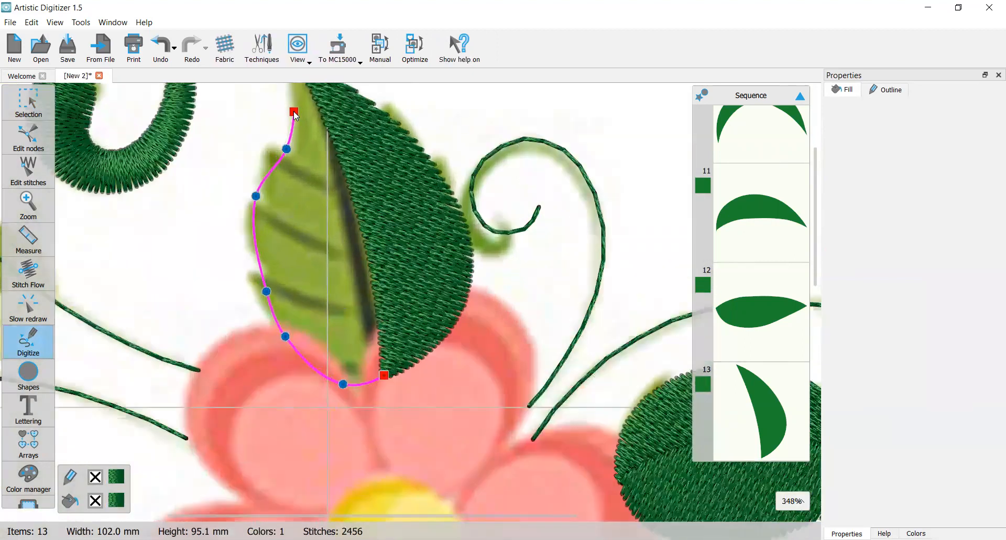
scroll(295, 118, "down", 1)
scroll(294, 113, "up", 3)
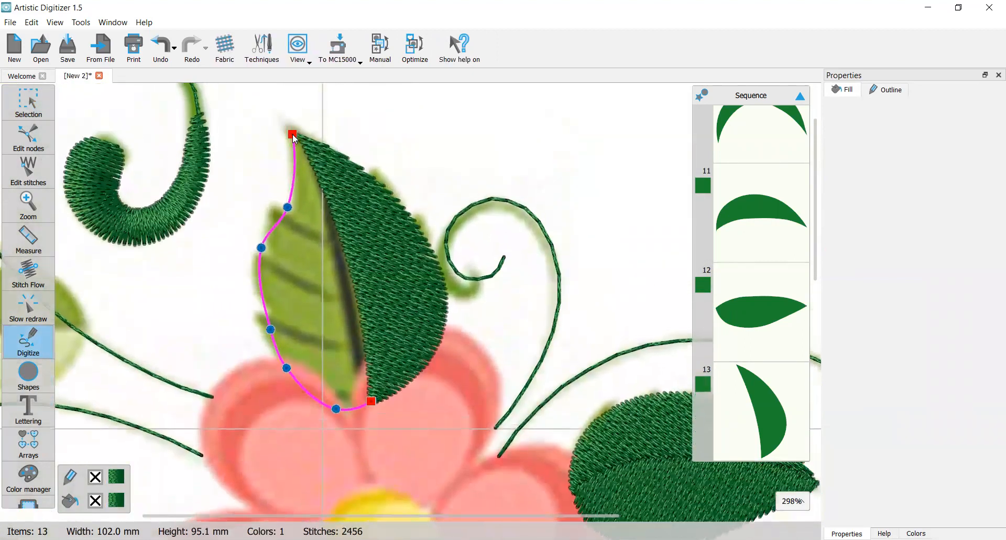
key("BackSpace")
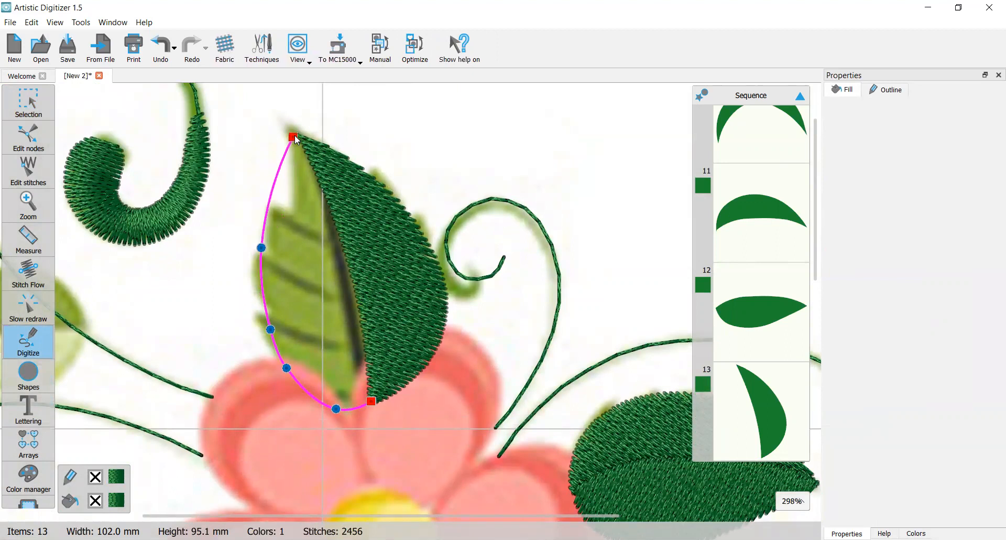
Close the left leaf half's outline with a corner at the tip and a curve along the midrib back to the base.
left_click(299, 135)
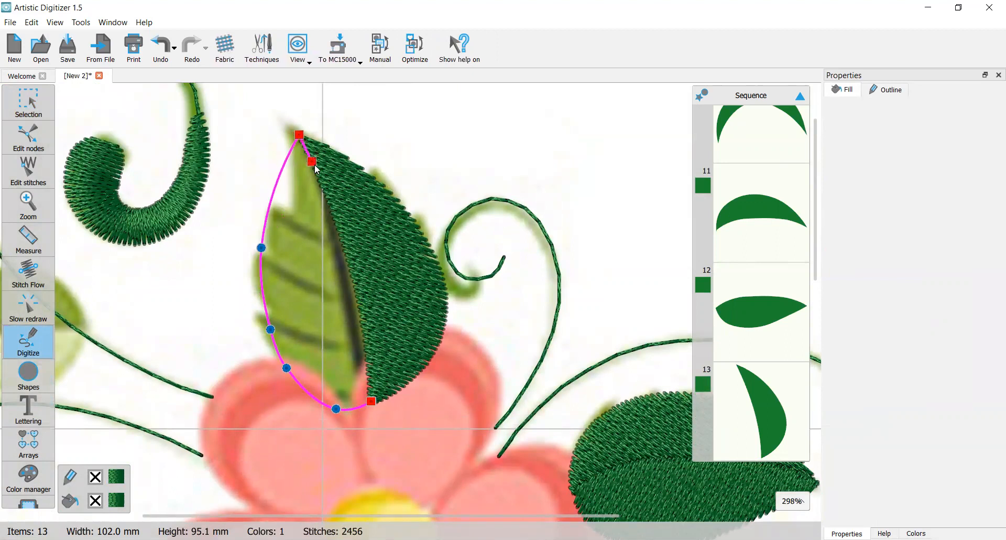
right_click(318, 166)
right_click(341, 221)
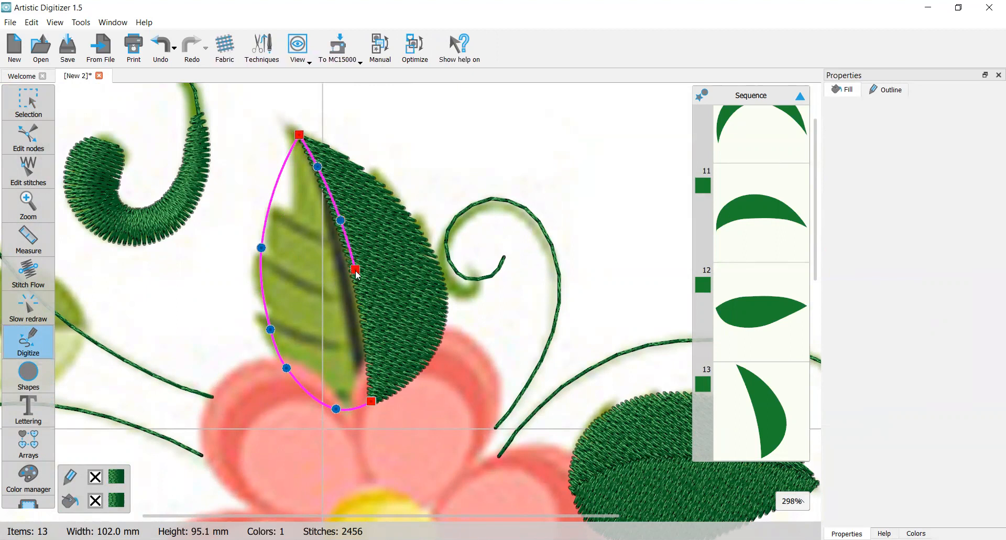
right_click(356, 272)
right_click(367, 329)
left_click(374, 399)
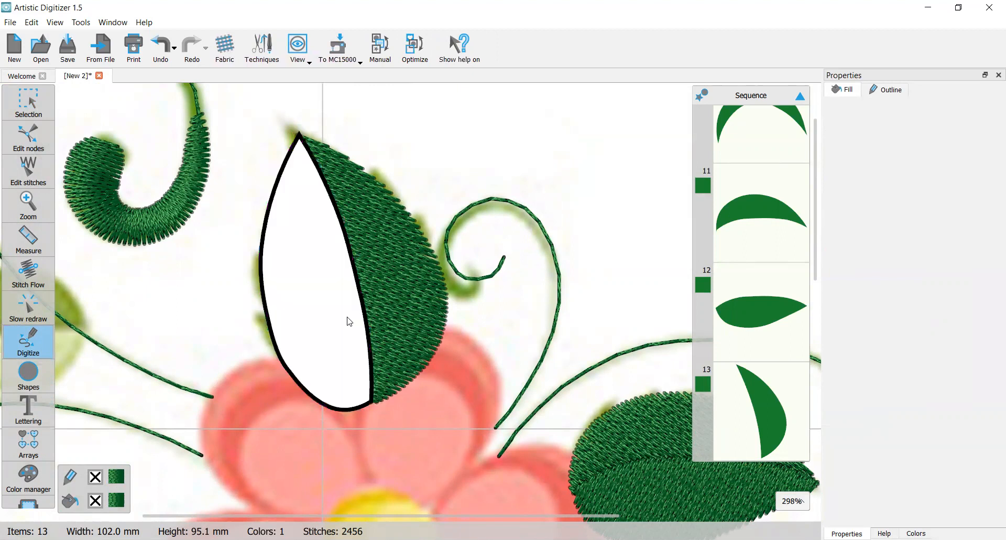
Give the new left leaf half a dark green fill without outline and a stitch direction sloping down from the midrib to the outer edge.
left_click(21, 100)
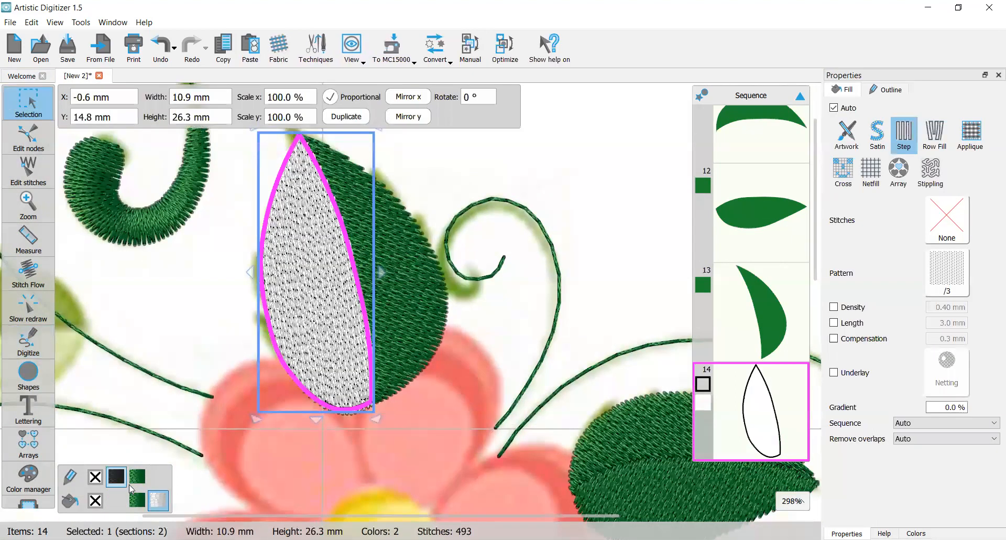
left_click(136, 498)
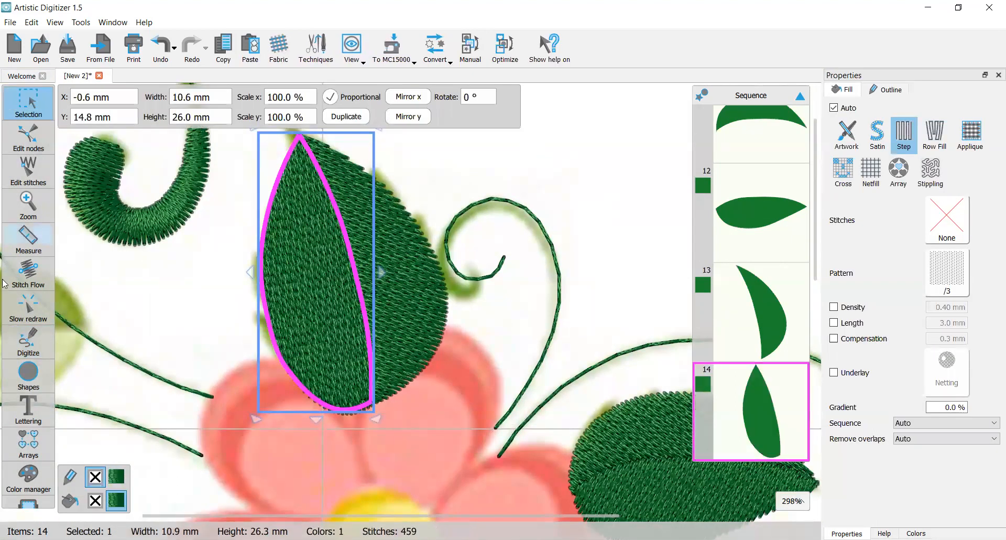
left_click(33, 285)
mouse_move(344, 236)
left_mouse_down()
mouse_move(277, 265)
mouse_move(265, 283)
left_mouse_up()
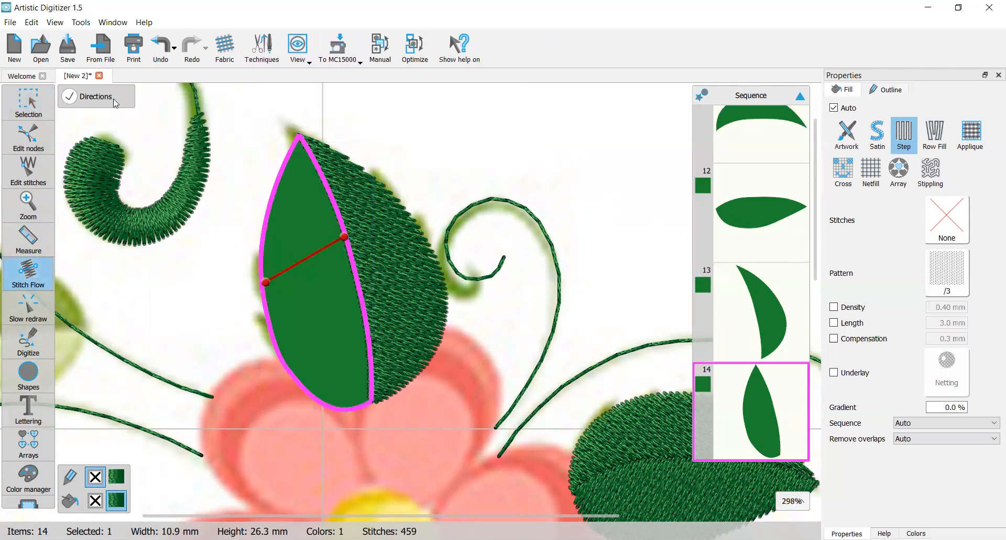
left_click(24, 98)
left_click(507, 166)
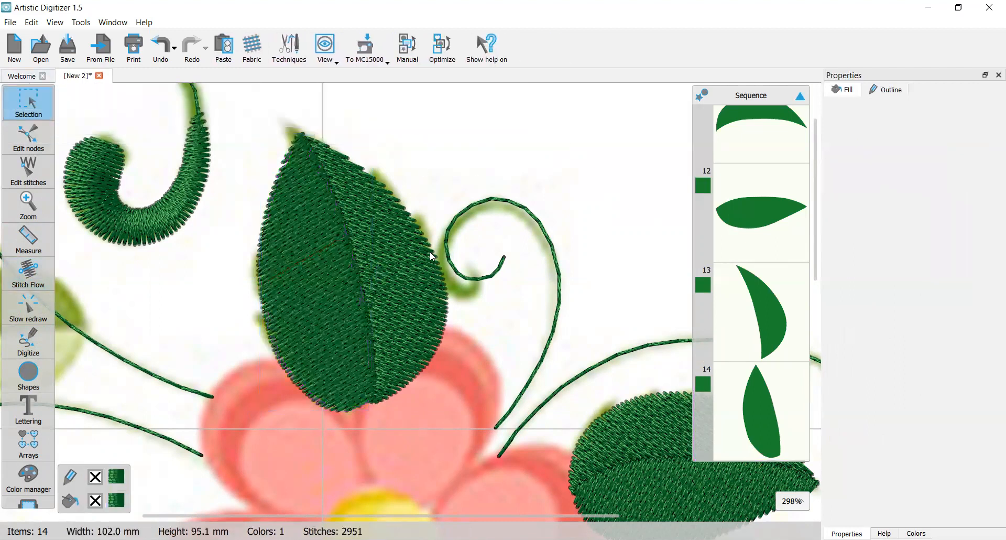
Steepen the stitch direction of the upright leaf's left half by lowering the direction line's end on the outer edge.
scroll(426, 255, "down", 3)
left_click(348, 250)
scroll(355, 254, "up", 7)
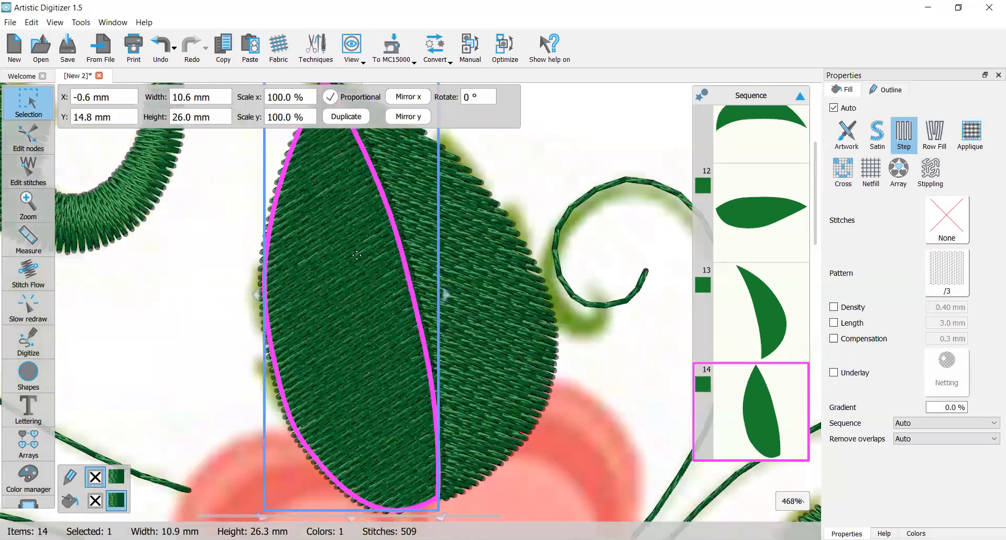
left_click(29, 273)
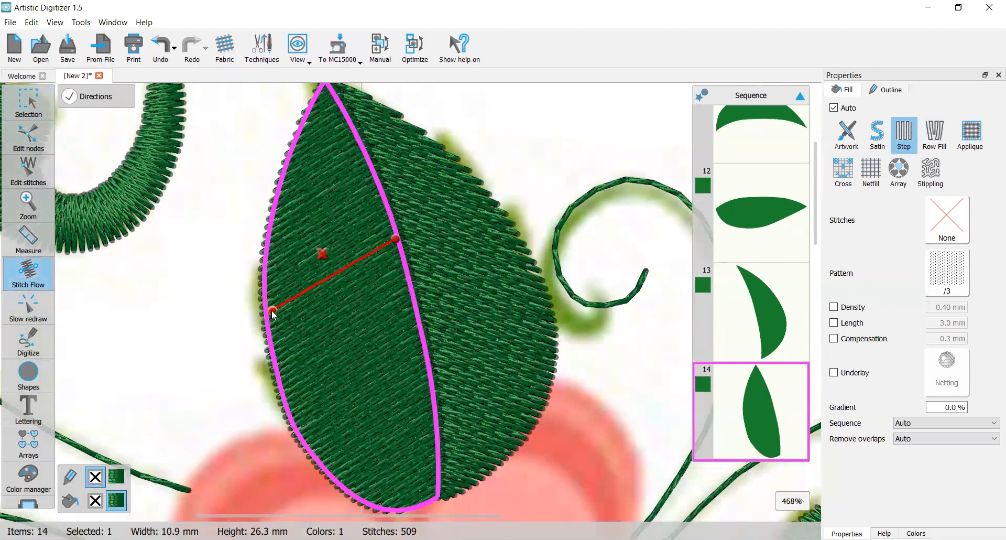
left_click_drag(273, 312, 277, 345)
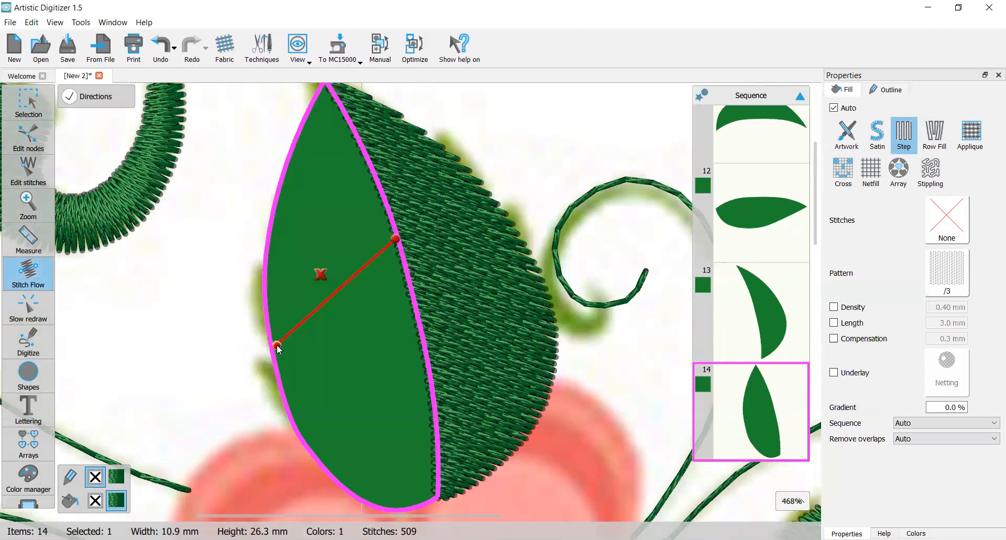
mouse_move(31, 102)
left_click(86, 98)
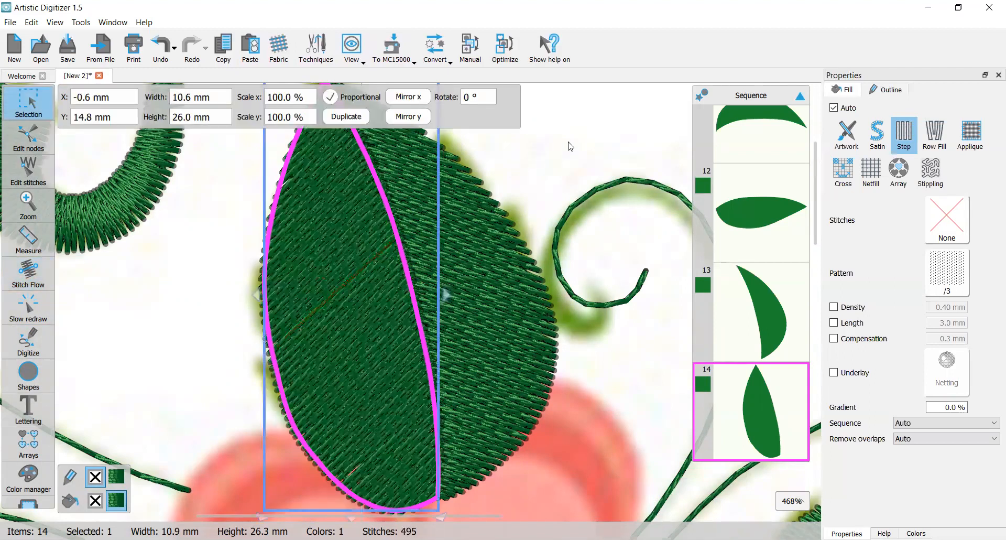
left_click(568, 142)
Digitize the upper edge of the small leaf left of the flower, from its stem end to its pointed tip.
scroll(466, 227, "down", 5)
scroll(468, 269, "down", 2)
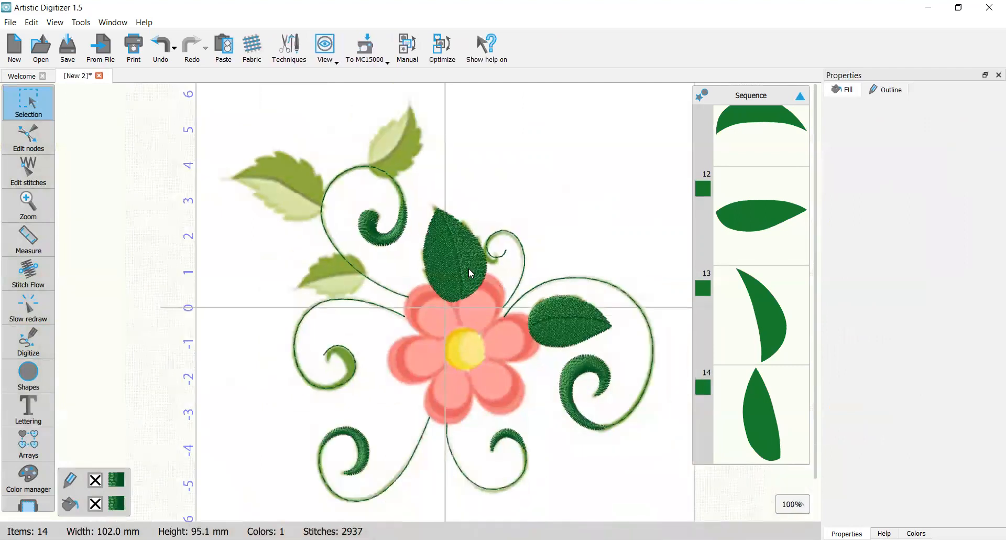
scroll(434, 348, "up", 4)
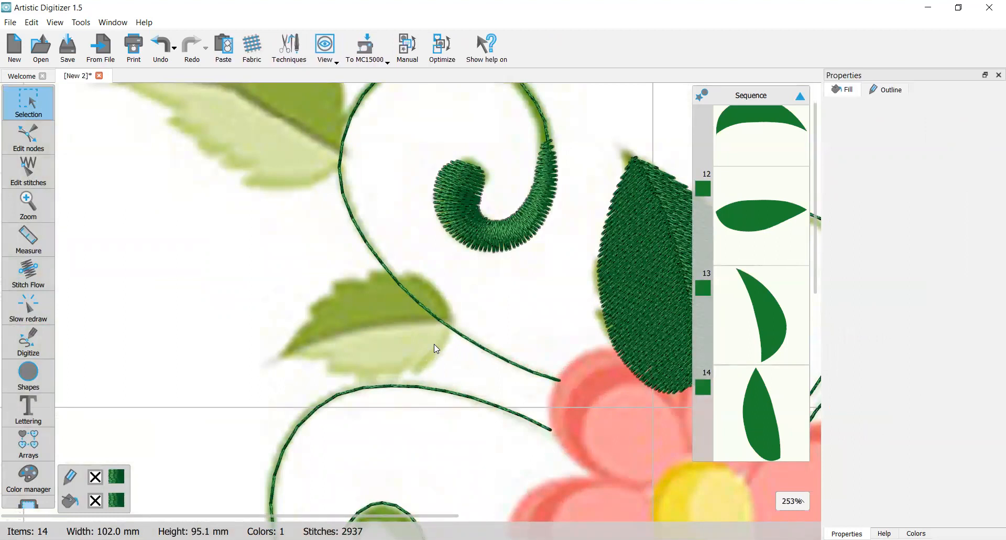
left_click(30, 346)
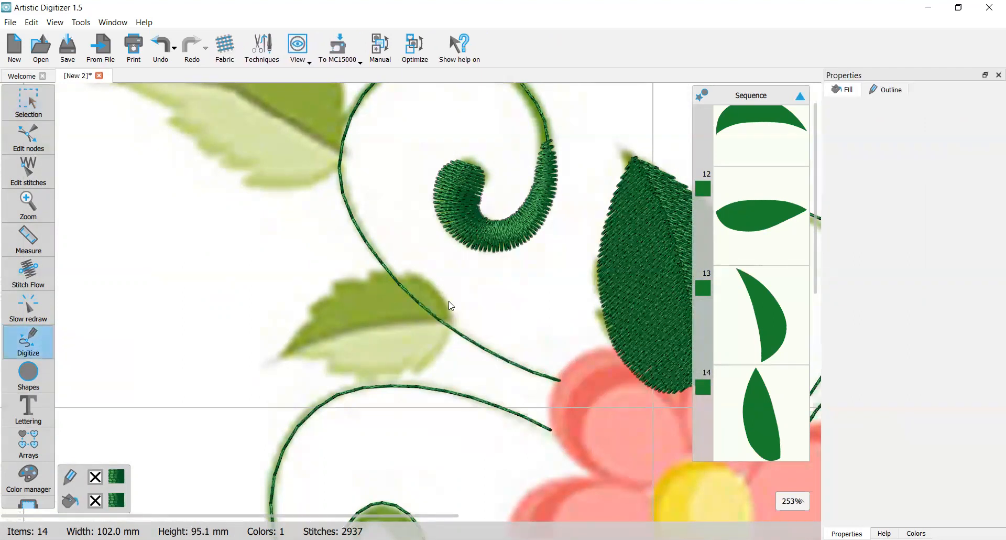
scroll(453, 325, "up", 3)
left_click(427, 283)
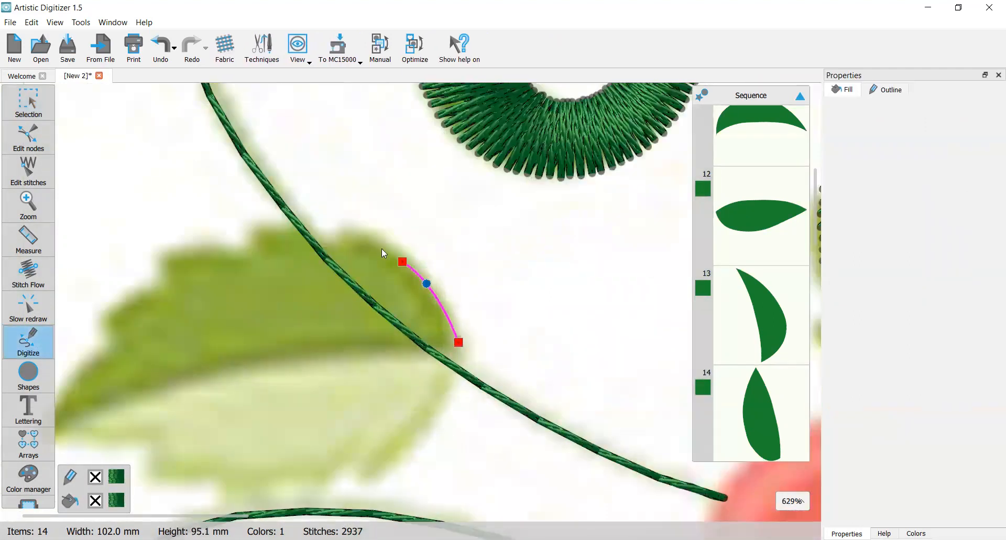
left_click(362, 241)
left_click(260, 232)
left_click(164, 268)
left_click(83, 436)
Close the small leaf's upper half with a curve along the midrib back to the starting point.
scroll(82, 437, "down", 1)
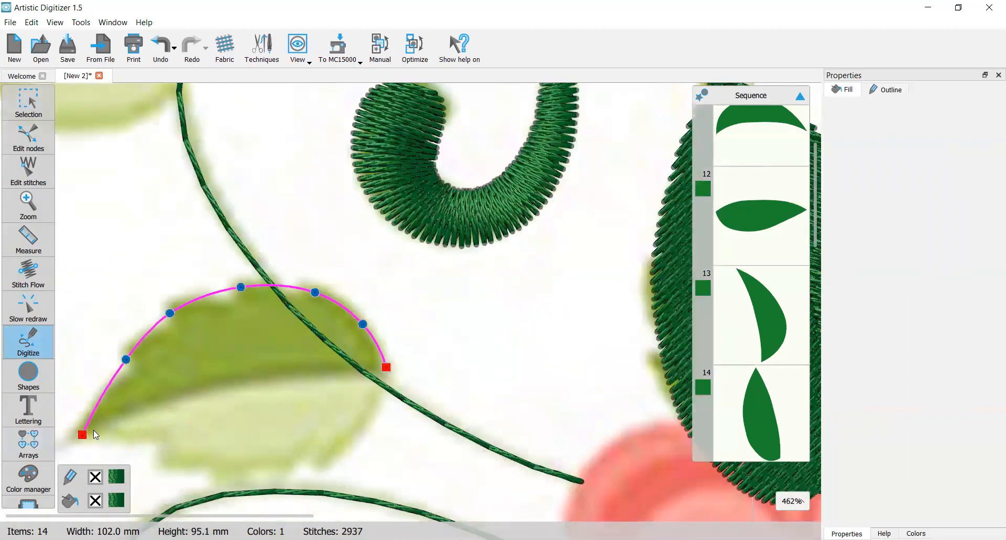
left_click(140, 406)
left_click(247, 375)
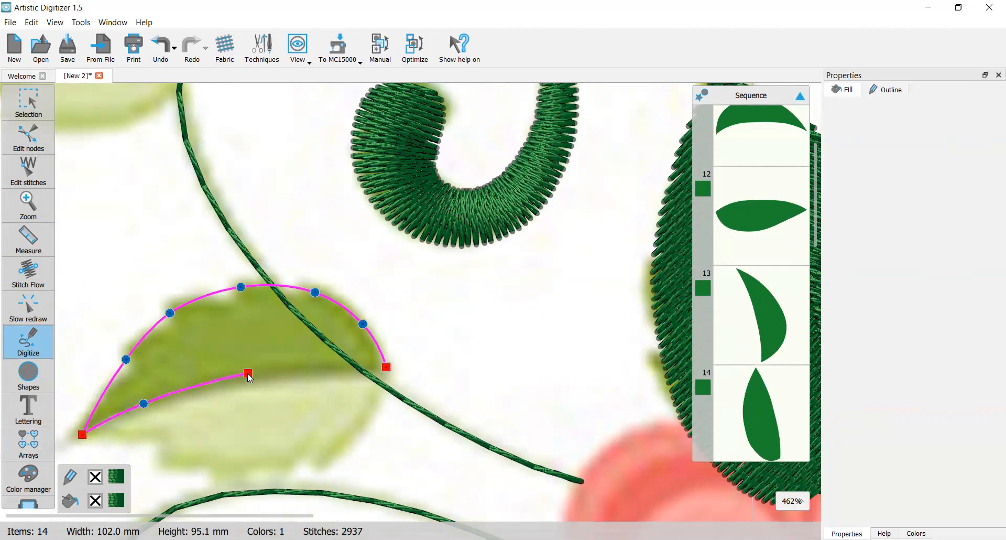
left_click(386, 367)
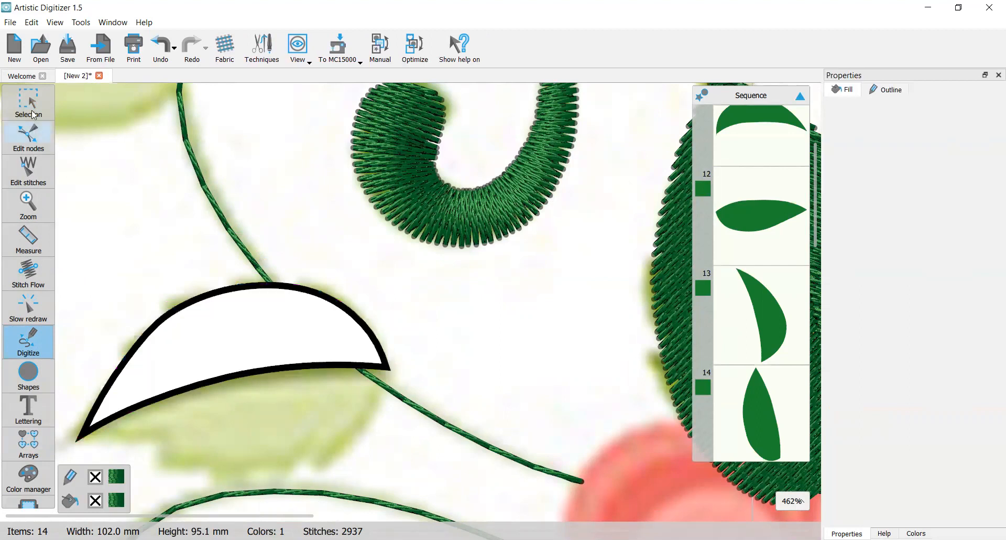
Set the small leaf's upper half to a Step fill in dark green and remove its outline.
left_click(28, 102)
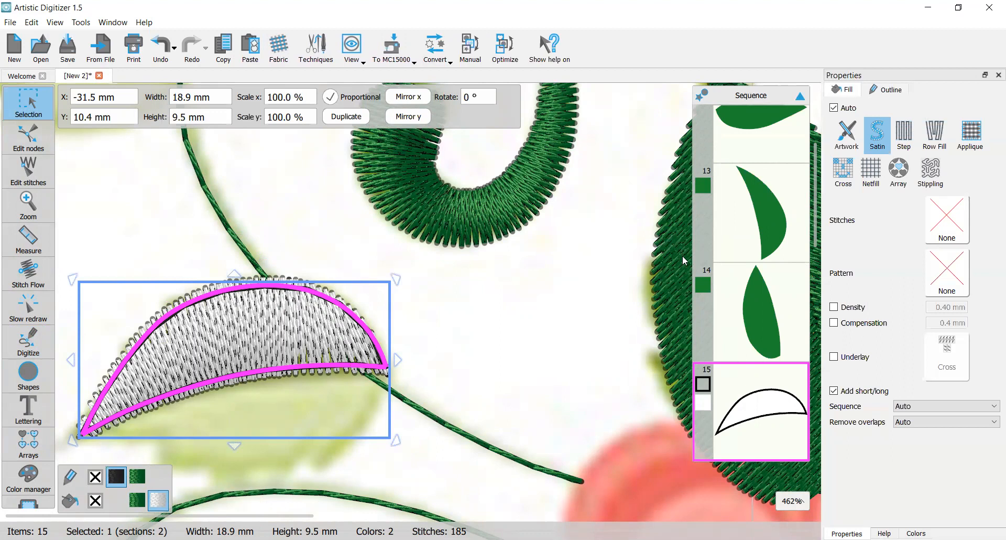
left_click(908, 137)
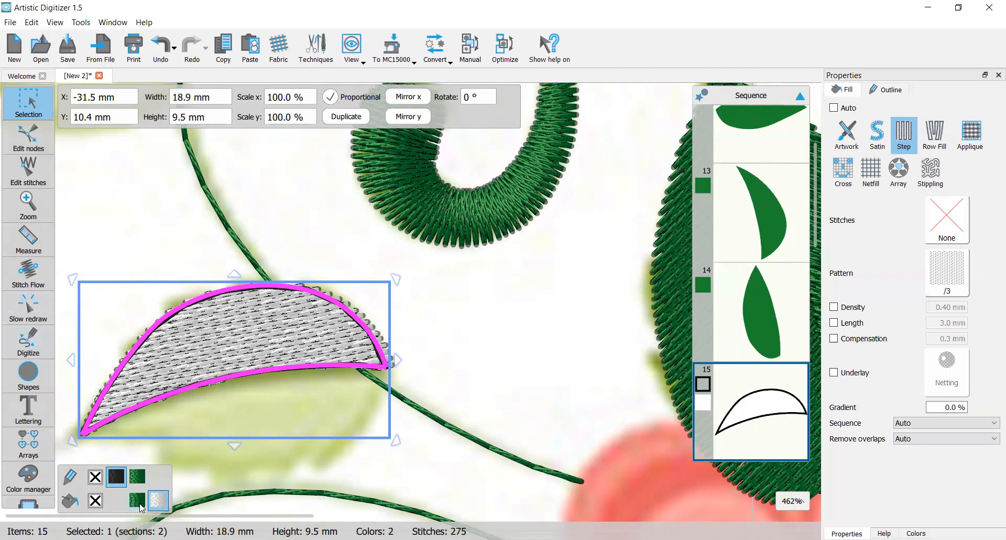
left_click(139, 503)
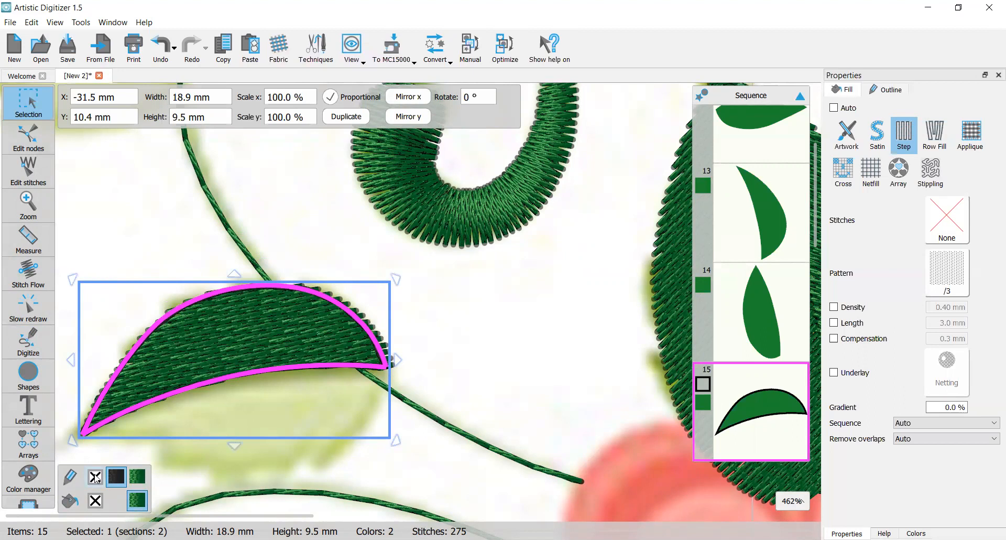
left_click(95, 477)
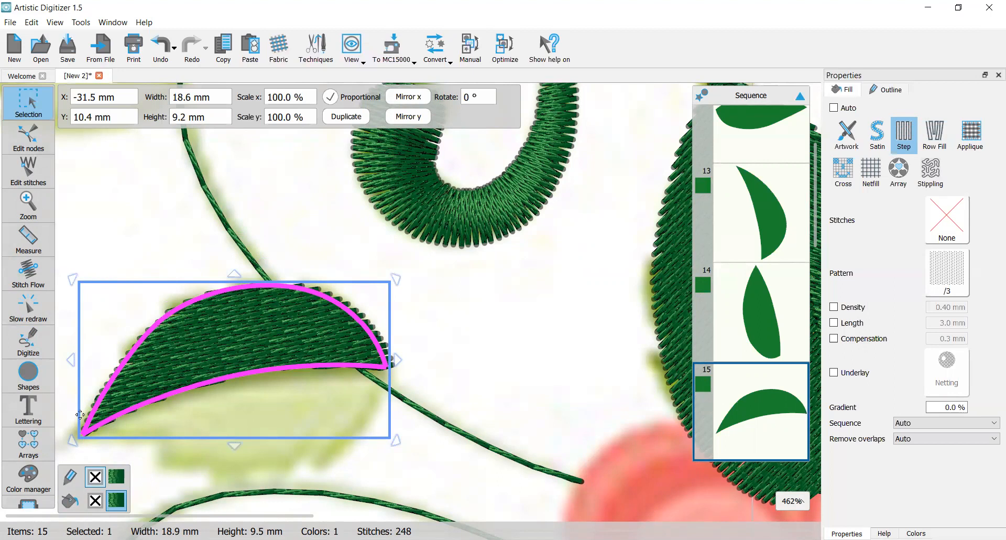
Set a steep diagonal stitch direction across the small leaf's upper half, from its upper edge down to the midrib.
left_click(38, 272)
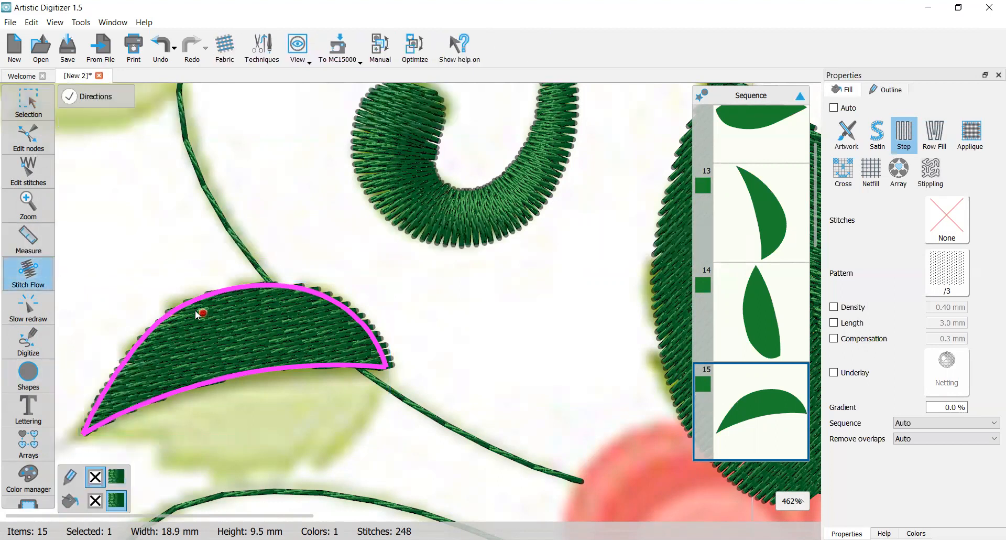
left_click_drag(209, 295, 171, 388)
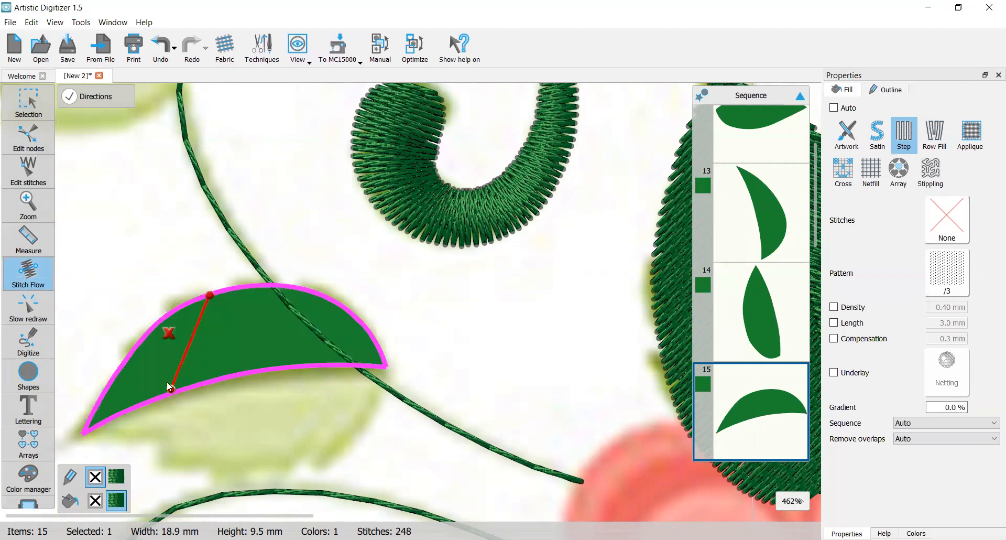
left_click(28, 103)
left_click(94, 98)
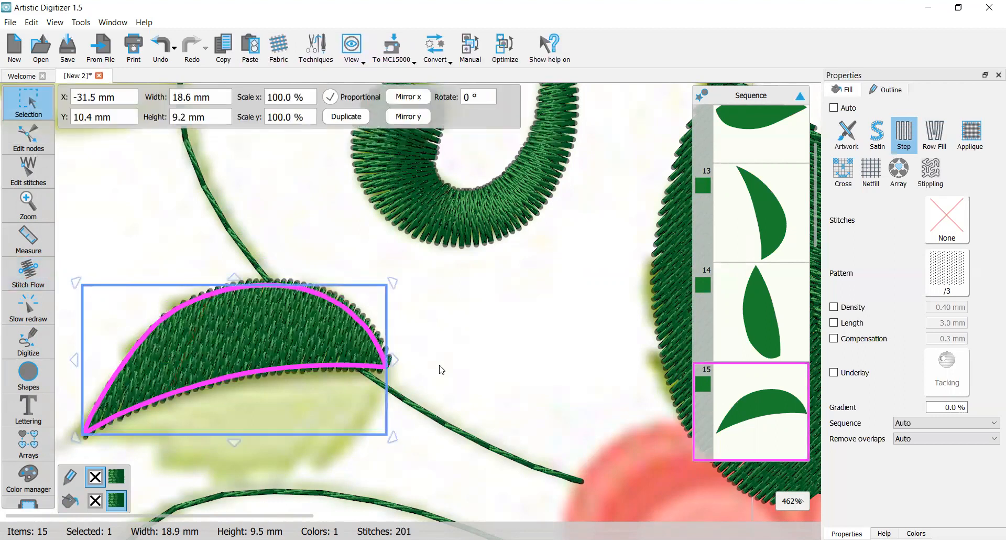
left_click(442, 370)
Digitize the lower edge of the small leaf left of the flower, curving from its stem end to its pointed tip.
scroll(313, 384, "down", 4)
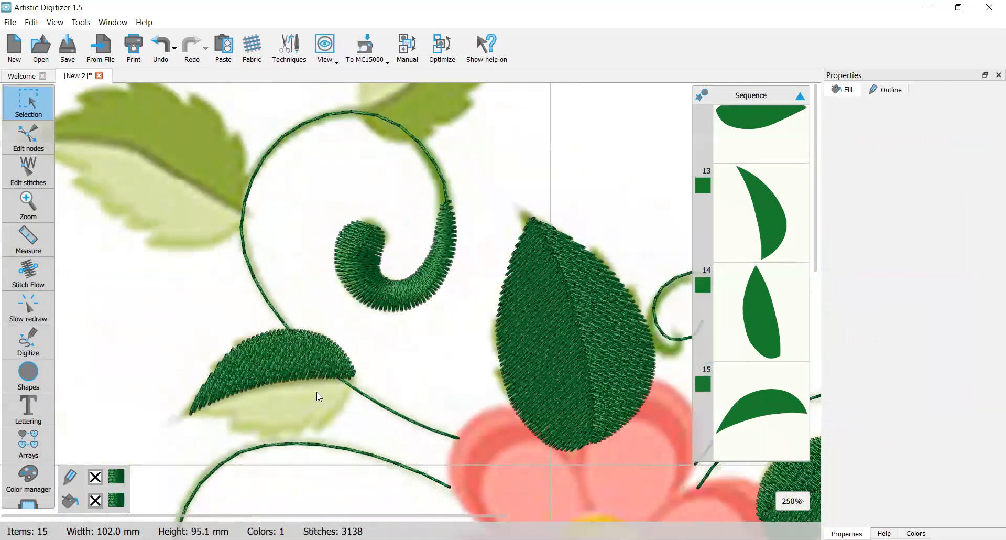
scroll(316, 392, "down", 3)
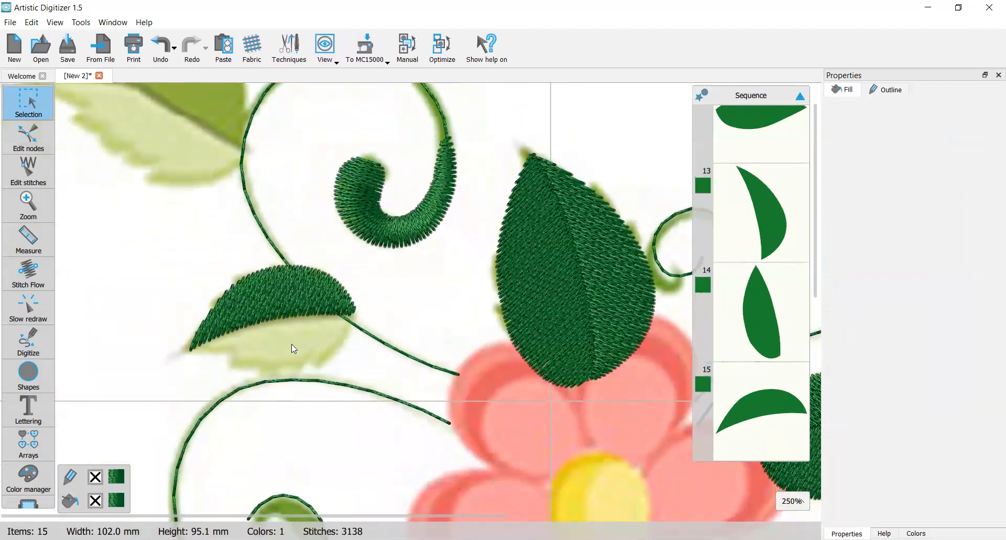
scroll(292, 344, "up", 1)
scroll(242, 322, "up", 3)
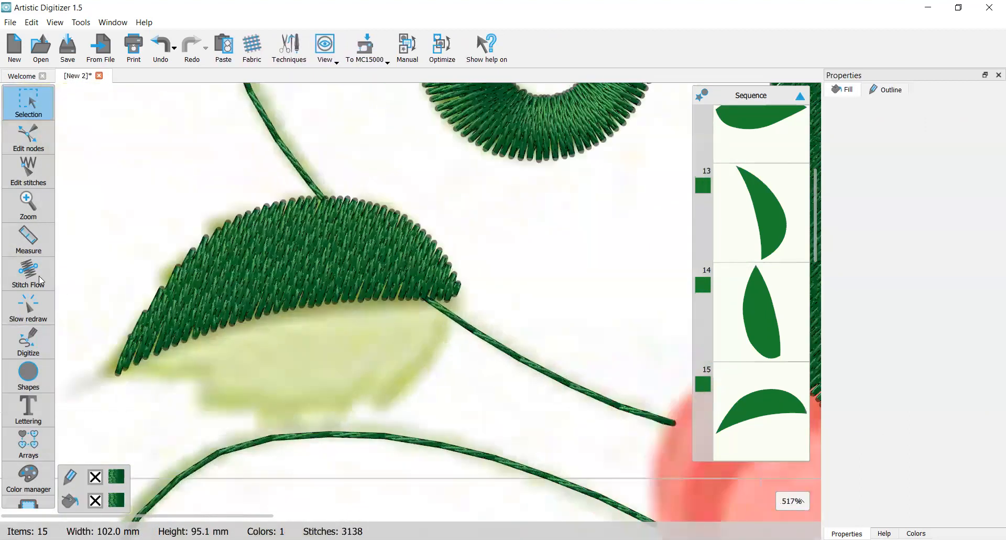
left_click(32, 337)
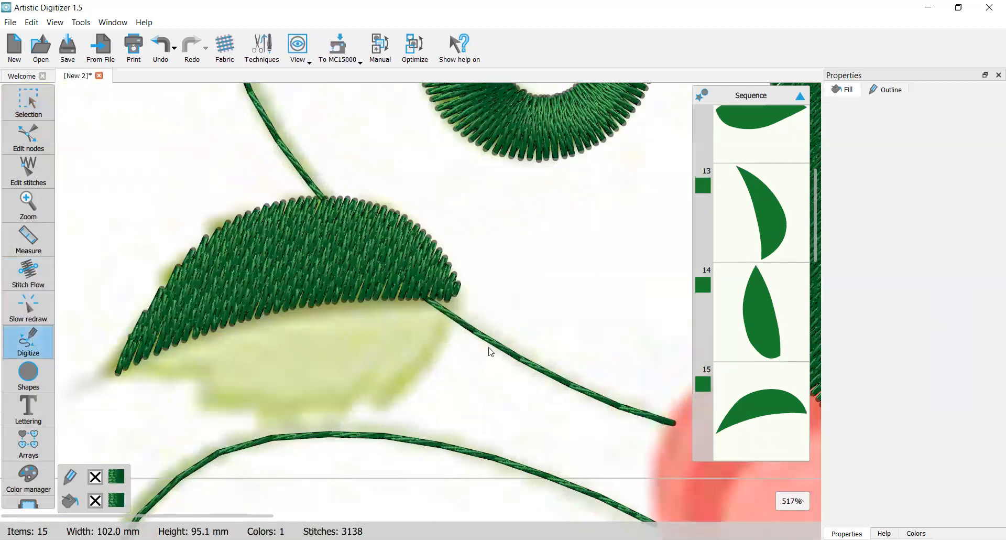
left_click(458, 294)
right_click(436, 352)
right_click(389, 398)
right_click(297, 411)
right_click(202, 399)
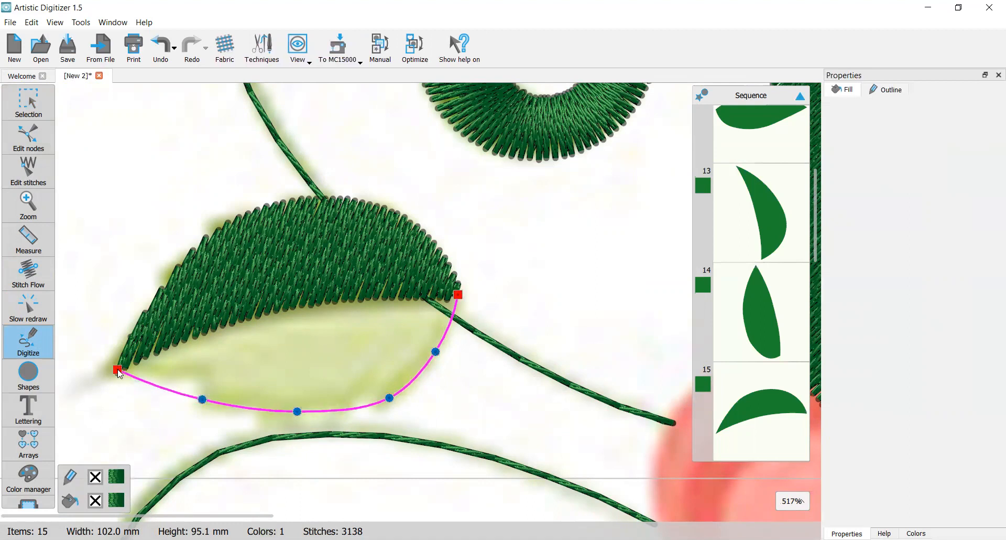
left_click(118, 369)
Close the small leaf's lower half along the midrib, overlapping the upper half slightly, about 19 mm wide and 7 mm high.
right_click(163, 342)
right_click(230, 317)
right_click(328, 296)
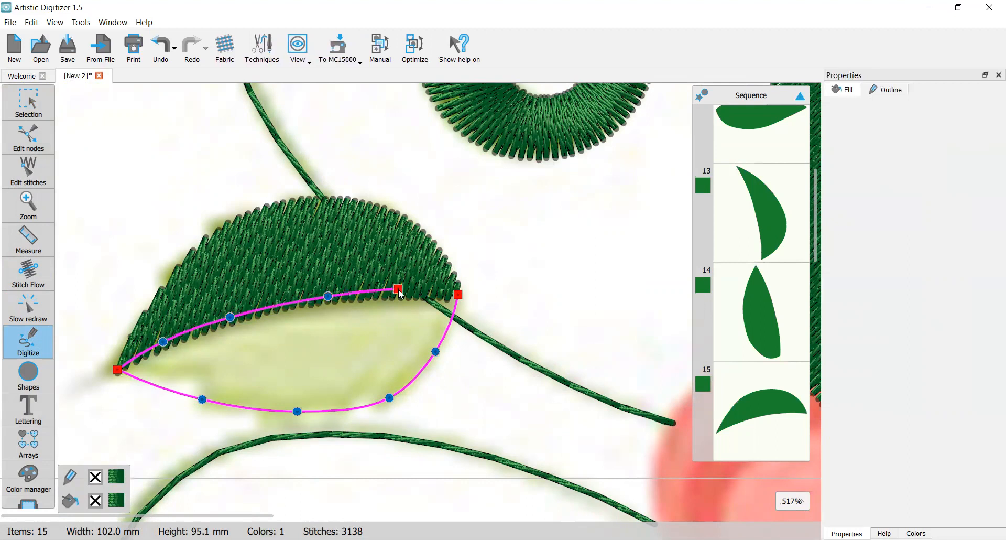
left_click(458, 295)
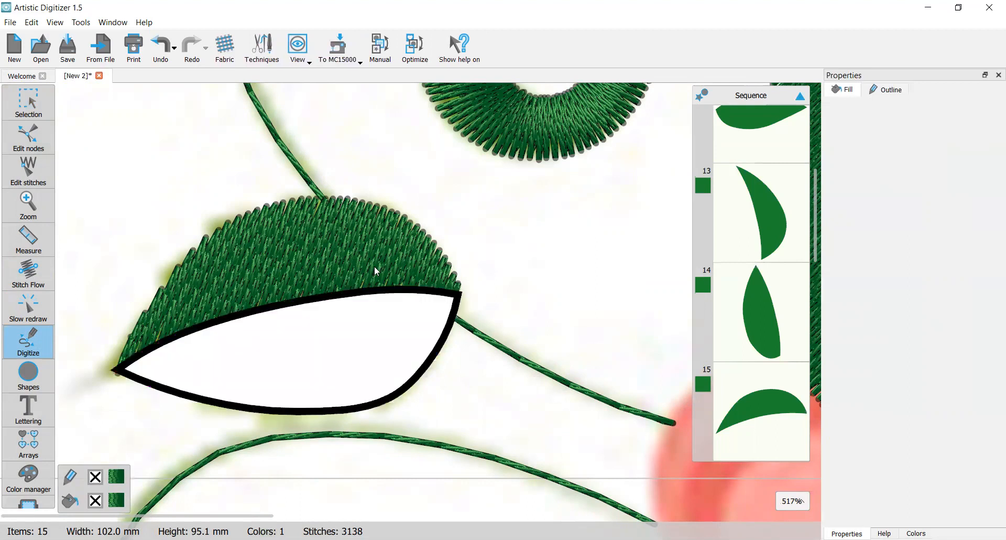
Fill the small leaf's lower half with dark green and remove its outline.
left_click(33, 103)
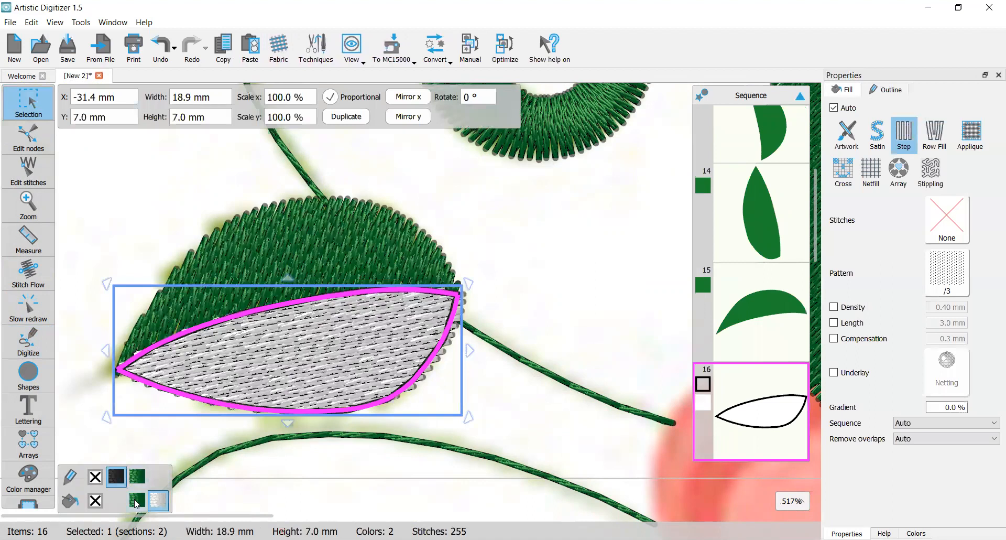
left_click(135, 501)
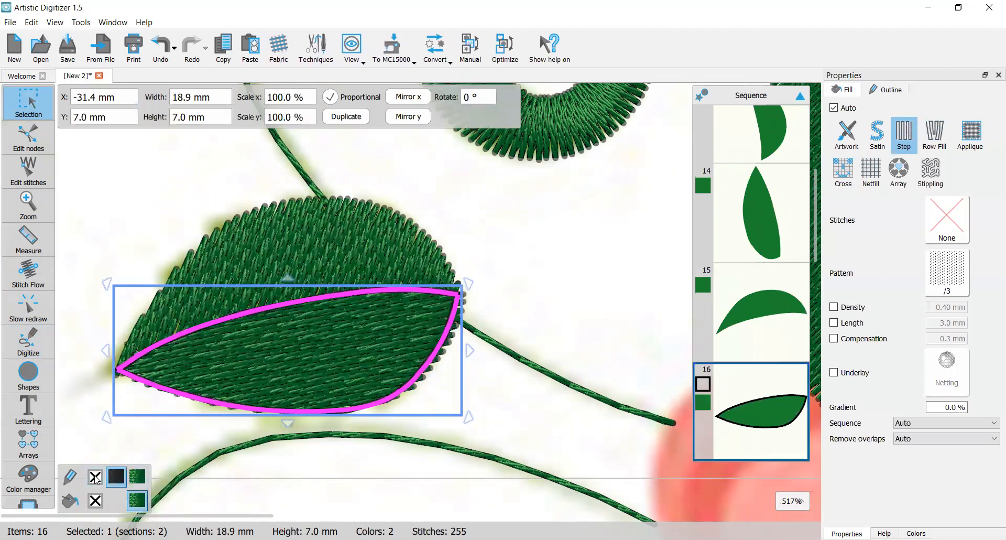
left_click(94, 477)
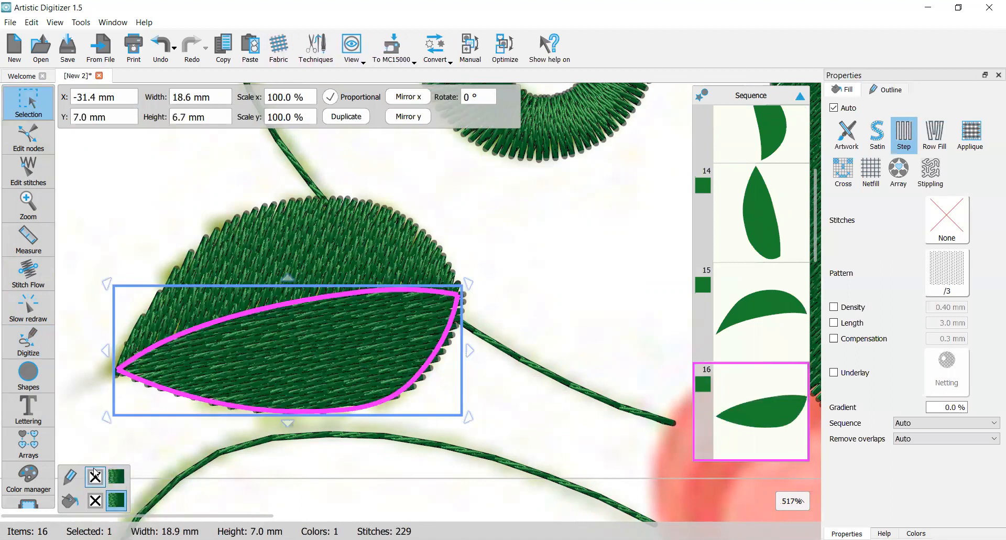
Set a diagonal stitch direction across the small leaf's lower half, from the midrib down to the lower edge, slanting toward the stem end.
left_click(29, 271)
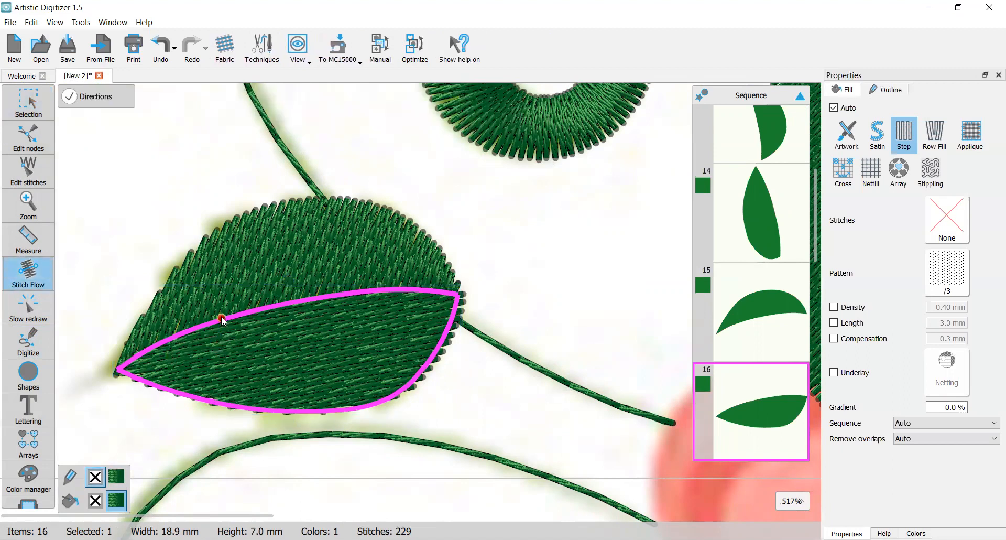
left_click_drag(223, 320, 298, 413)
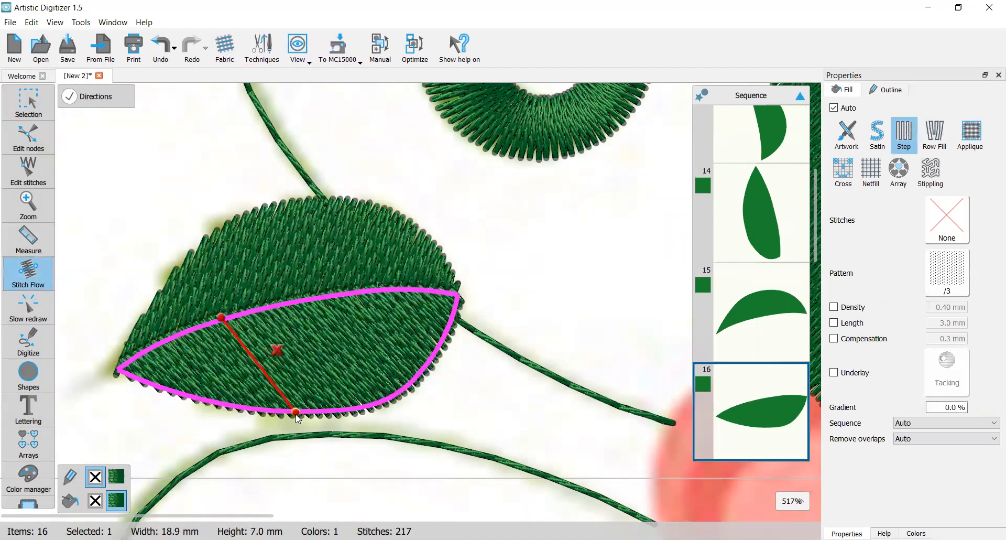
left_click(33, 102)
left_click(527, 275)
Digitize the upper edge of the larger leaf attached to the outer side of the upper curl, from its stem end to its pointed tip.
scroll(527, 277, "down", 3)
scroll(528, 277, "down", 2)
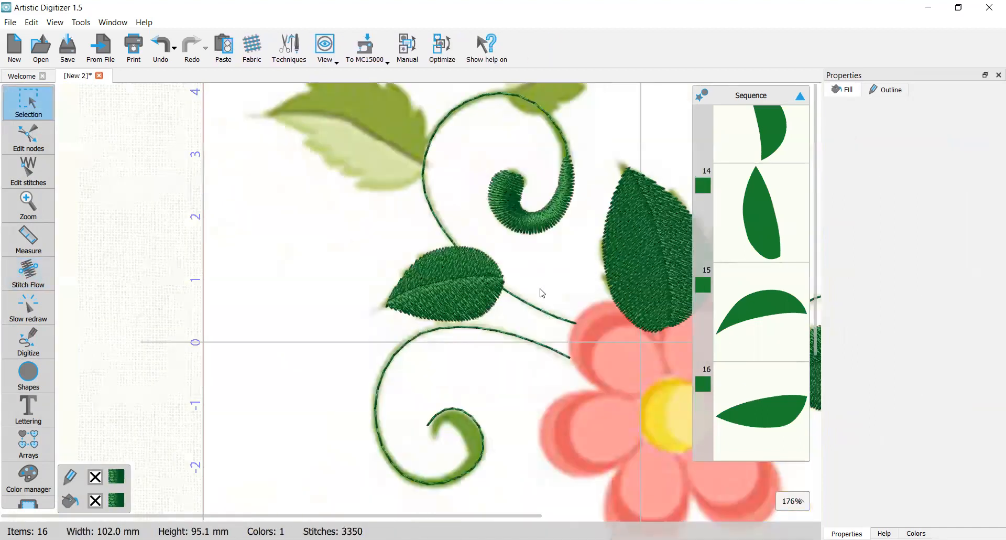
scroll(542, 290, "down", 2)
scroll(541, 280, "up", 5)
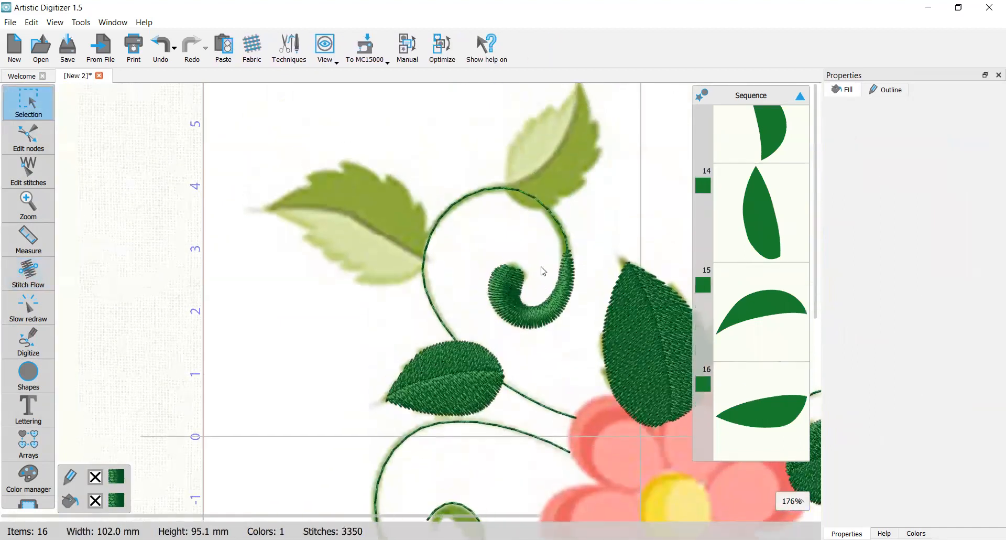
scroll(513, 271, "right", 2)
scroll(423, 257, "up", 3)
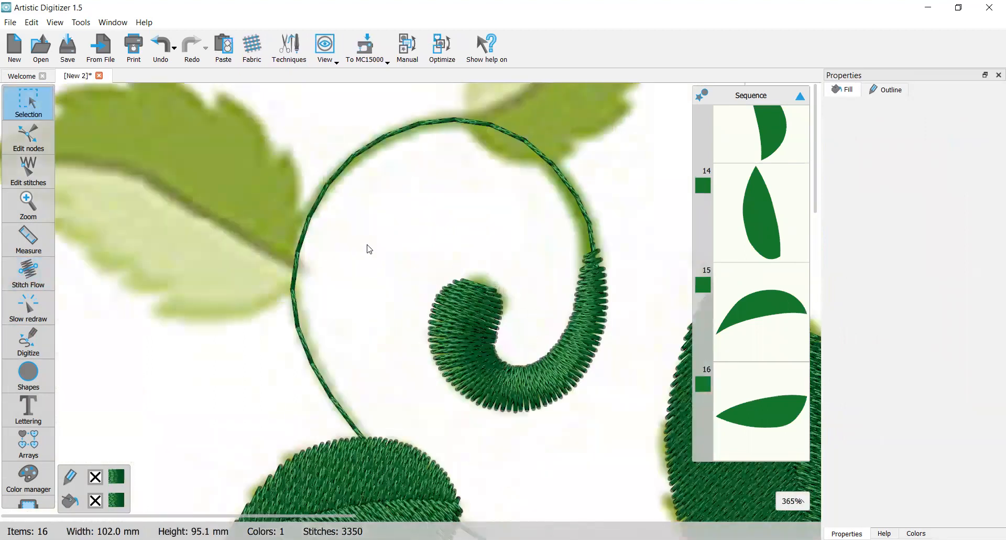
scroll(327, 238, "left", 3)
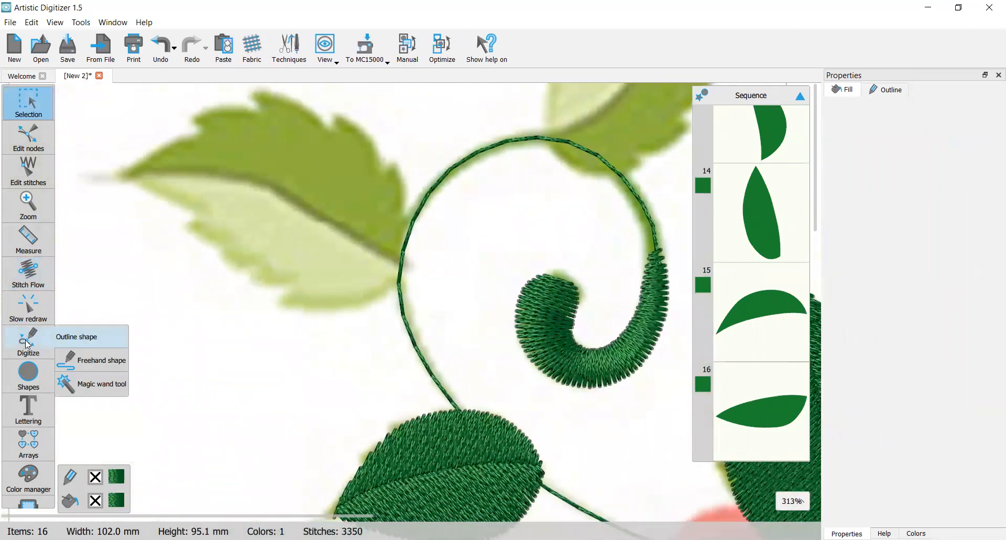
left_click(28, 345)
left_click(405, 260)
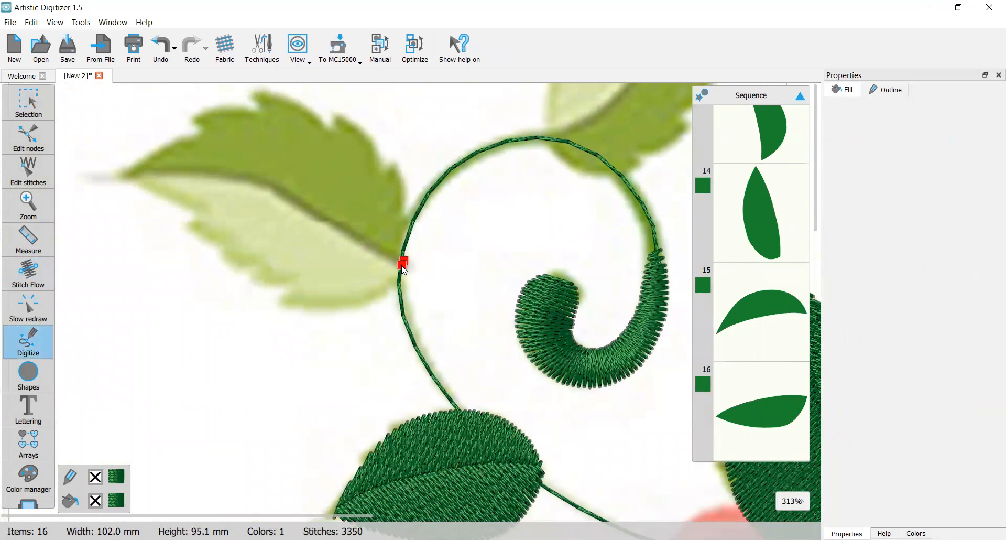
right_click(409, 206)
right_click(382, 150)
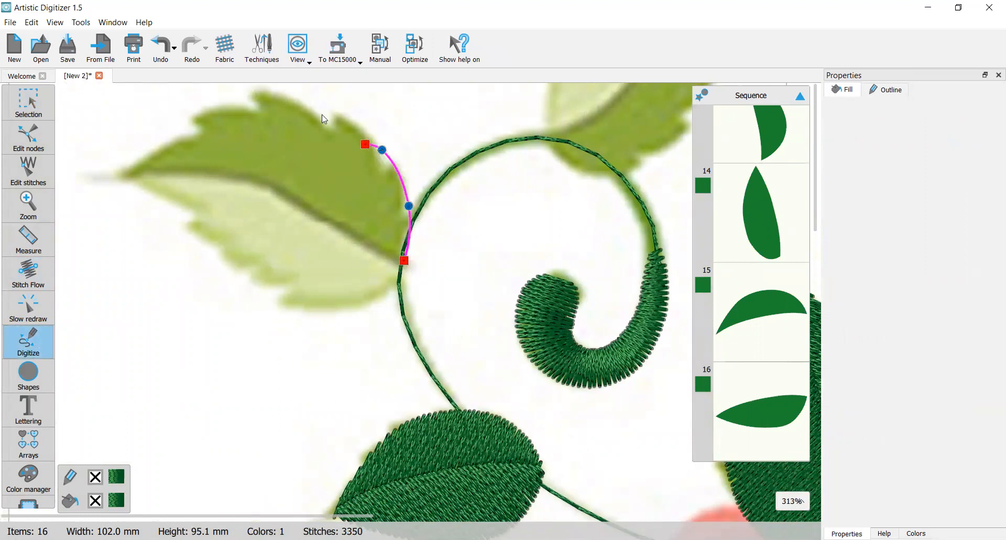
right_click(317, 107)
right_click(256, 103)
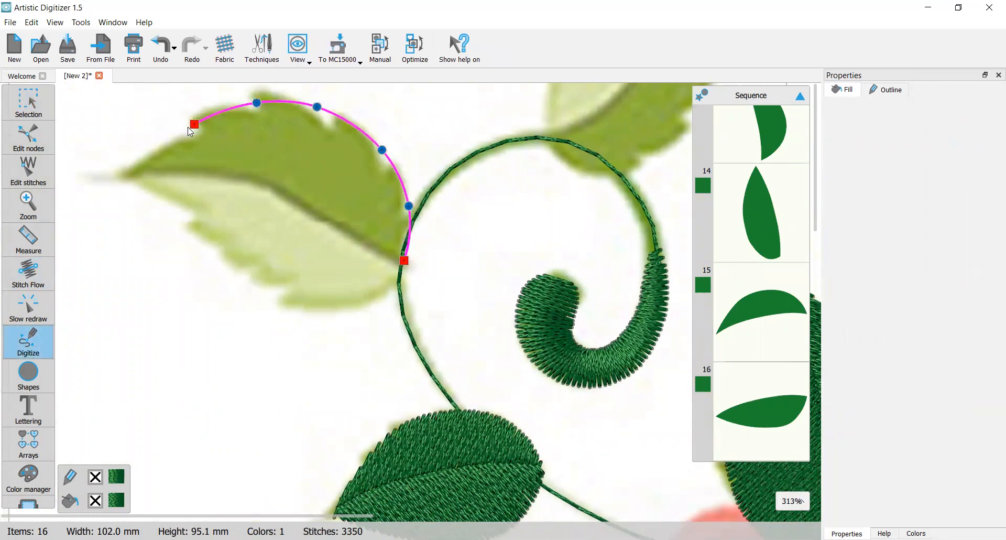
right_click(183, 131)
left_click(124, 177)
Close the larger leaf's upper half with a curve along the midrib to the stem end, about 26 mm wide and 15 mm high.
right_click(195, 166)
right_click(297, 196)
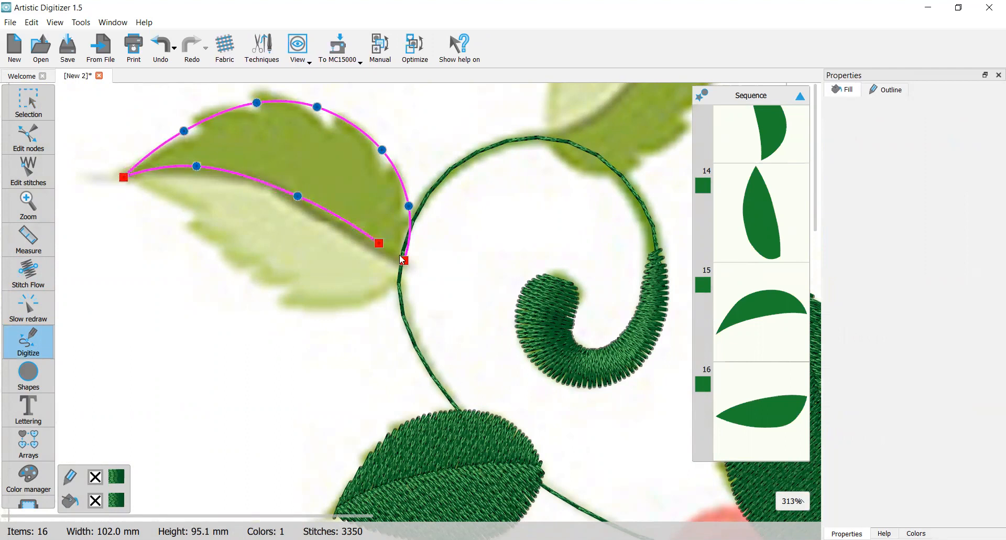
left_click(407, 262)
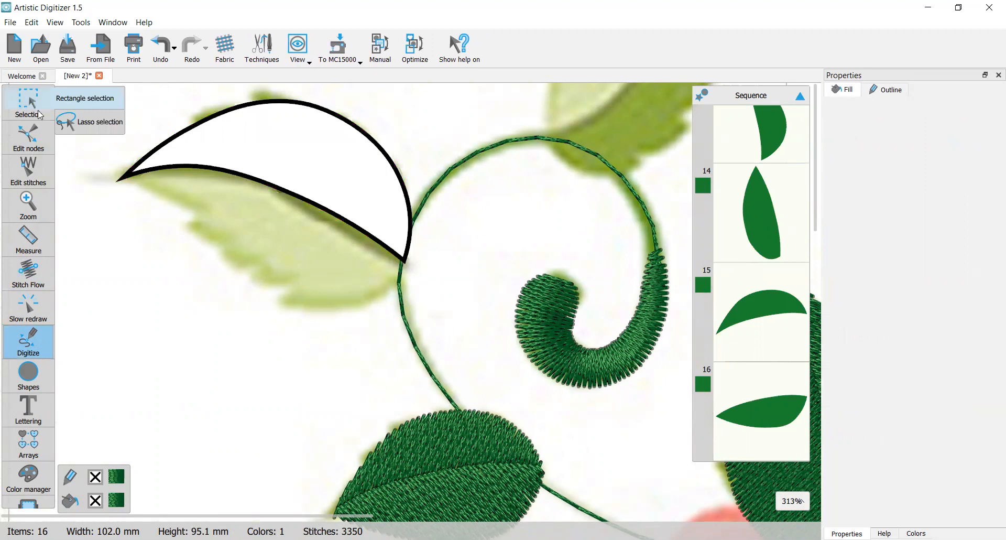
Fill the larger leaf's upper half with dark green and remove its outline.
left_click(39, 115)
left_click(136, 500)
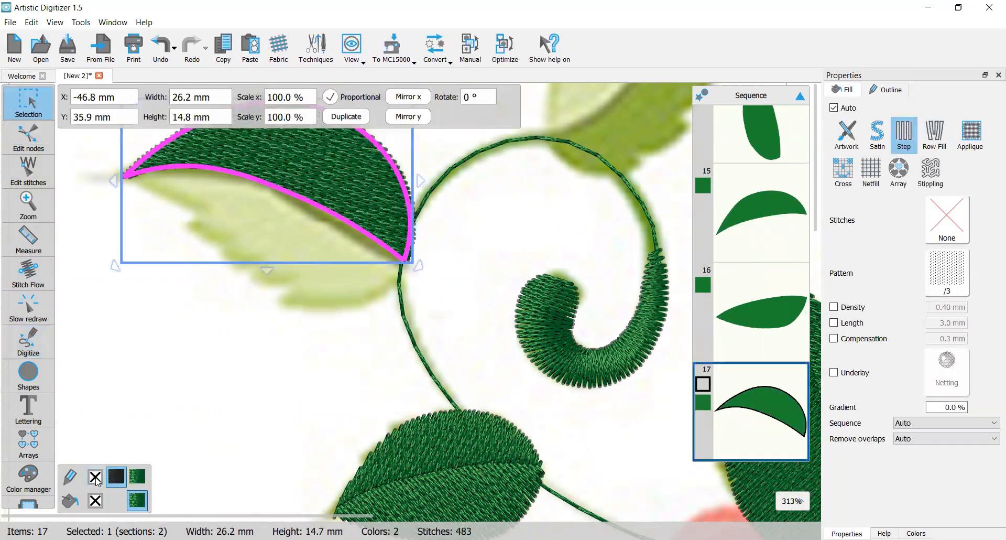
left_click(95, 477)
Set a diagonal stitch direction across the larger leaf's upper half, rising from the midrib to the upper edge.
scroll(266, 345, "down", 2)
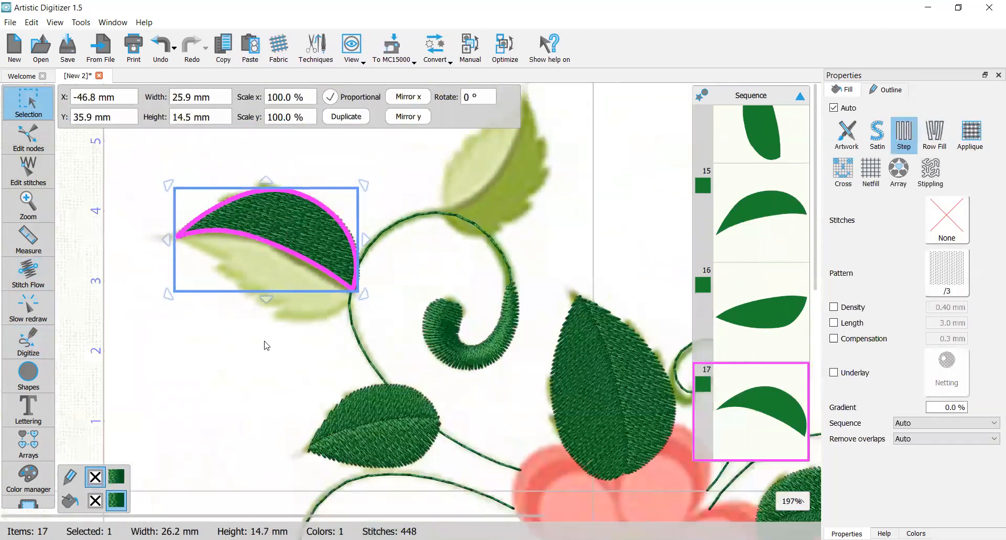
left_click(43, 268)
scroll(226, 236, "up", 3)
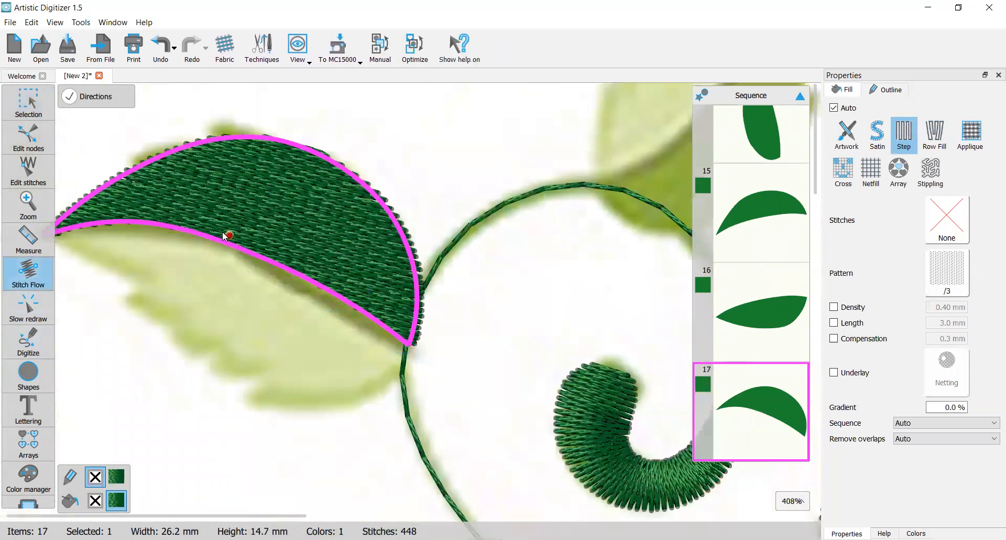
left_click_drag(309, 200, 321, 170)
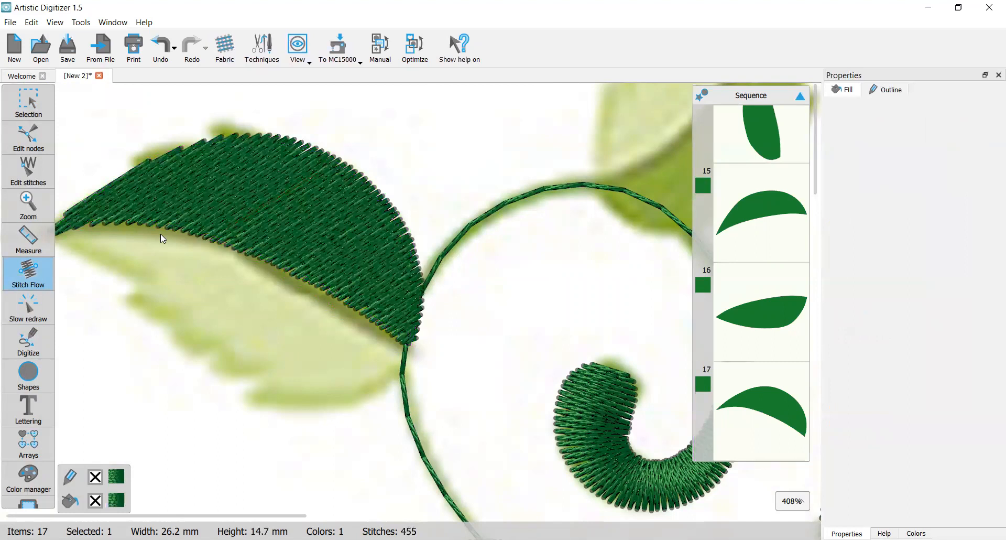
Flatten the stitch direction of the larger leaf's upper half by moving the line's outer end down toward the stem end.
scroll(239, 261, "down", 3)
left_click(251, 240)
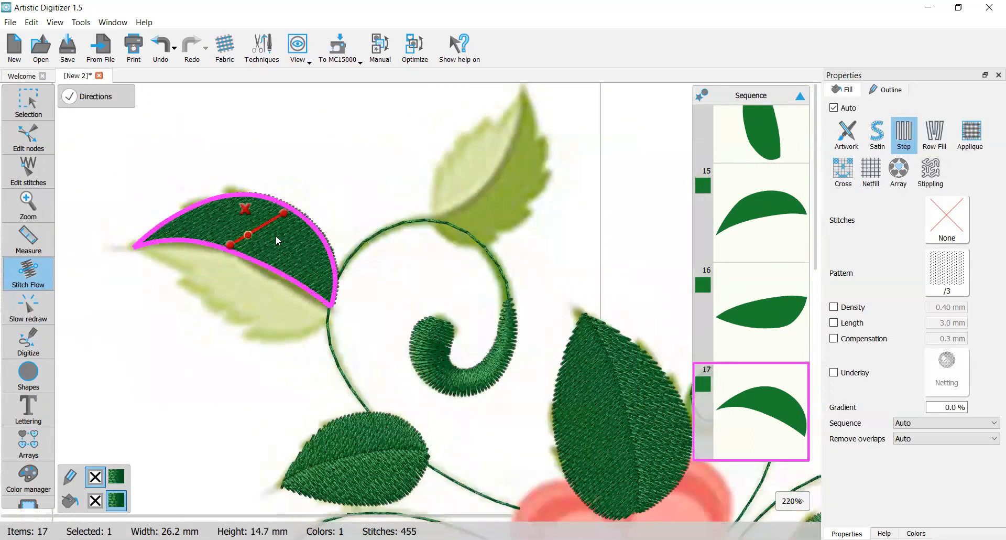
left_click_drag(287, 213, 300, 221)
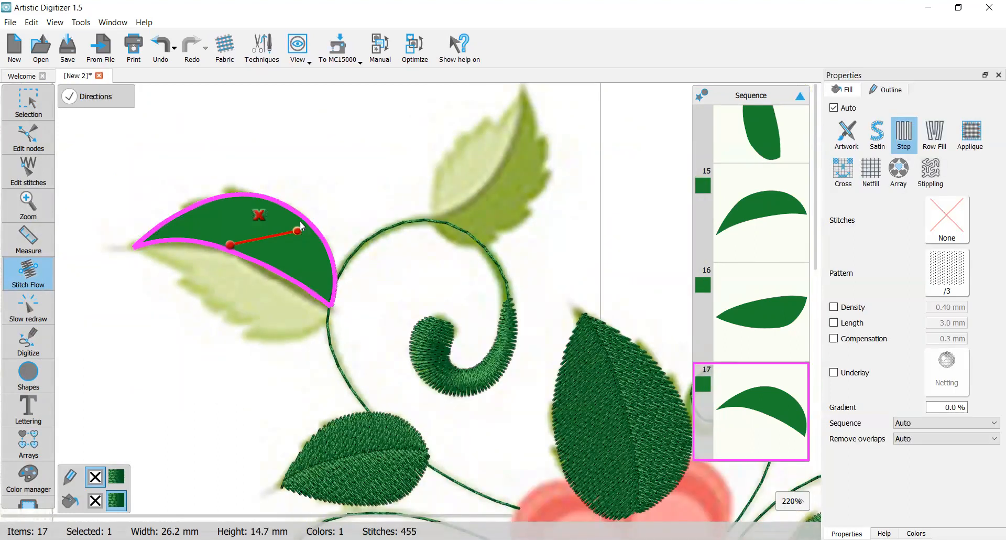
Digitize the lower edge of the larger leaf beside the upper curl, curving from its stem end to its pointed tip.
scroll(238, 246, "up", 3)
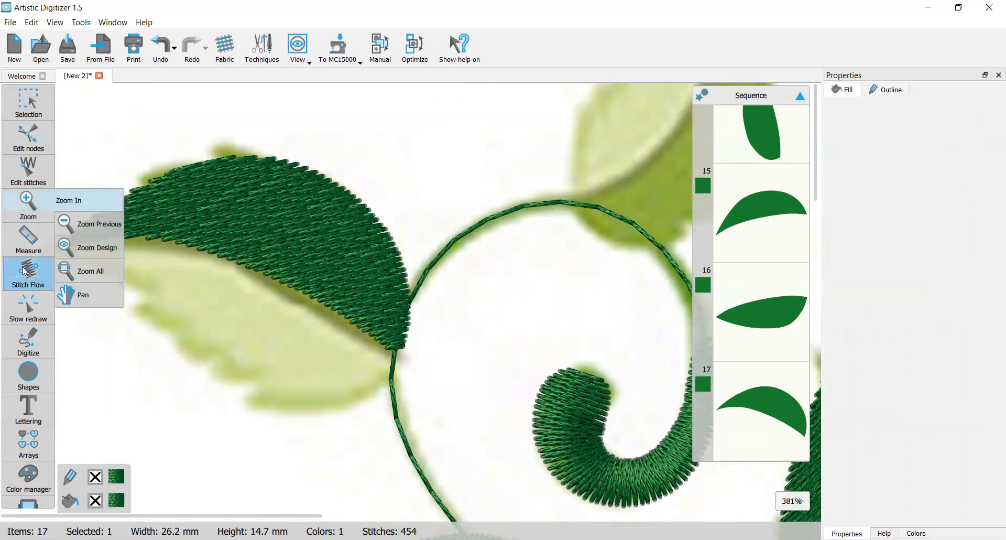
mouse_move(43, 324)
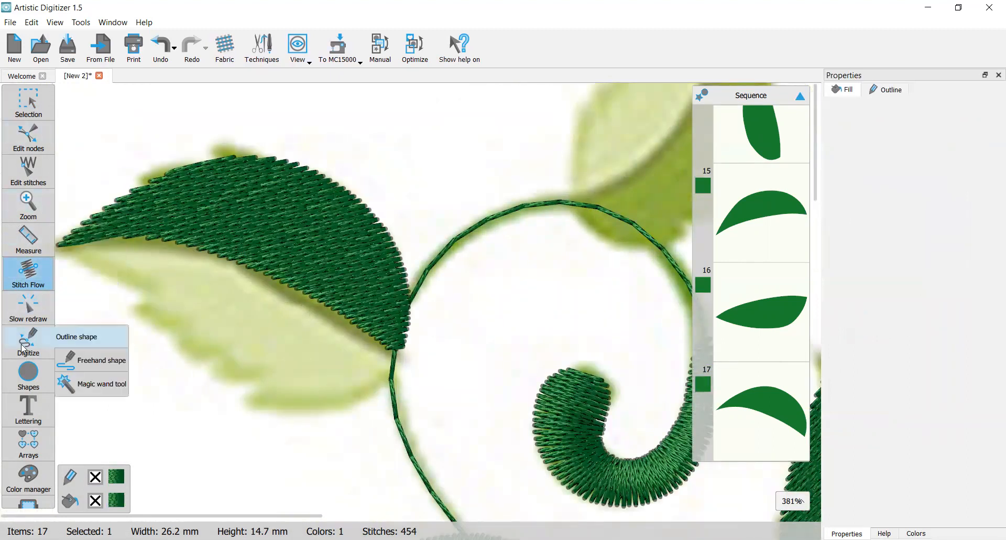
mouse_move(43, 358)
left_click(398, 348)
left_click(381, 388)
left_click(332, 408)
key("BackSpace")
right_click(384, 387)
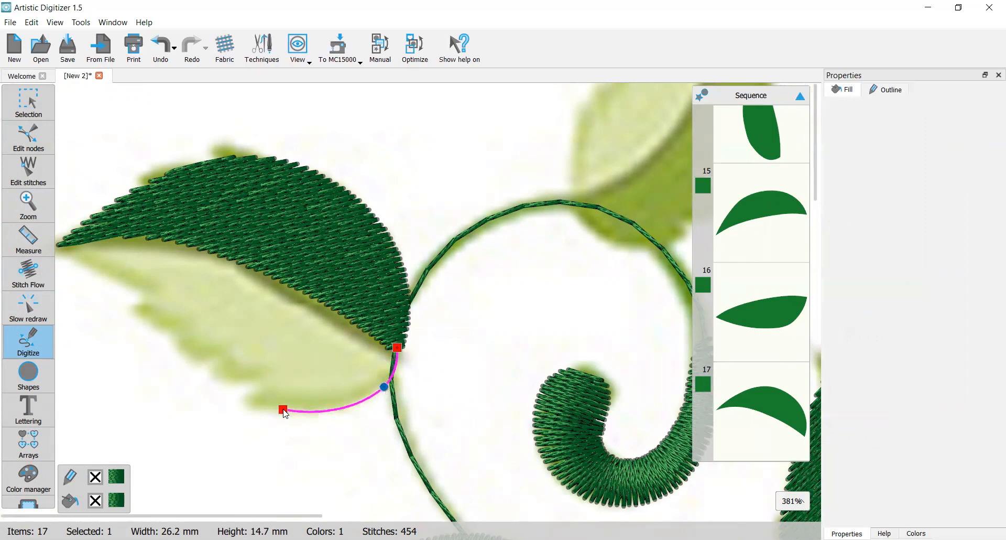
right_click(311, 410)
right_click(253, 397)
right_click(165, 323)
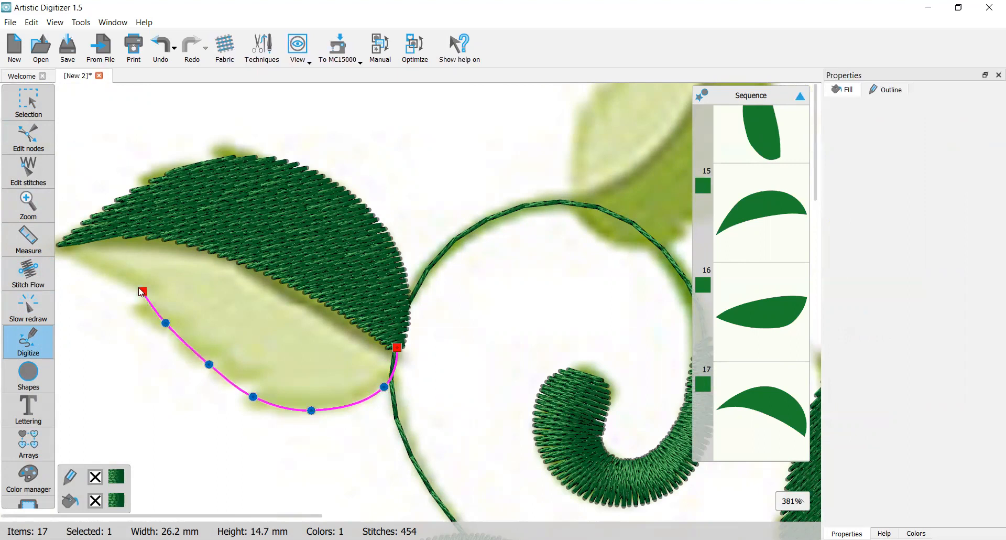
right_click(138, 287)
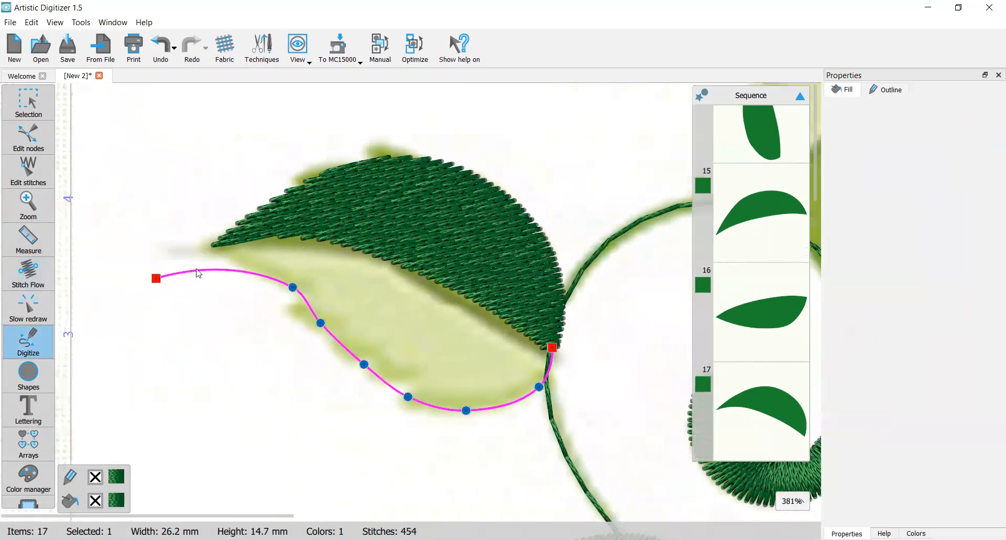
left_click(221, 245)
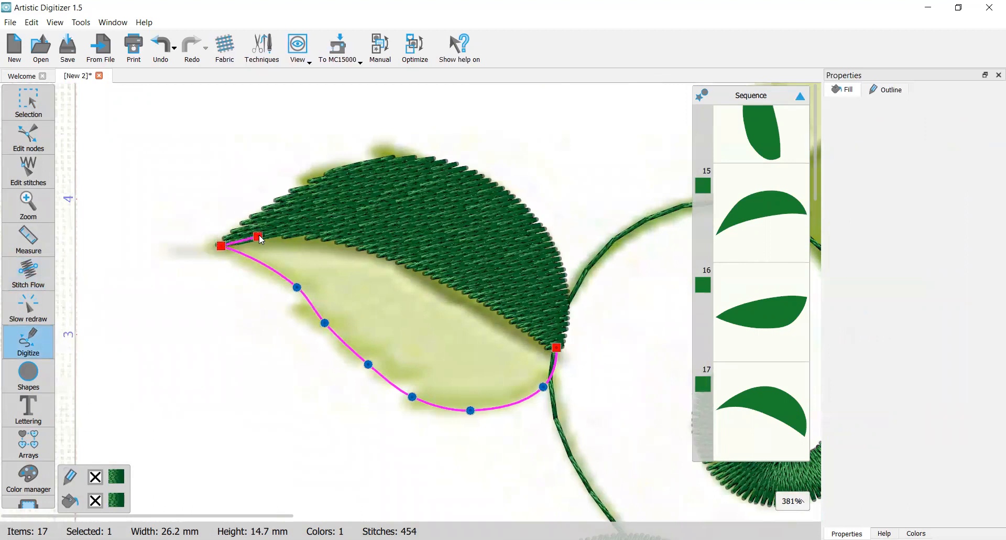
Close the larger leaf's lower half with a curve along the midrib, slightly overlapping the upper half, back to the stem end.
right_click(260, 234)
right_click(371, 247)
right_click(439, 271)
right_click(497, 304)
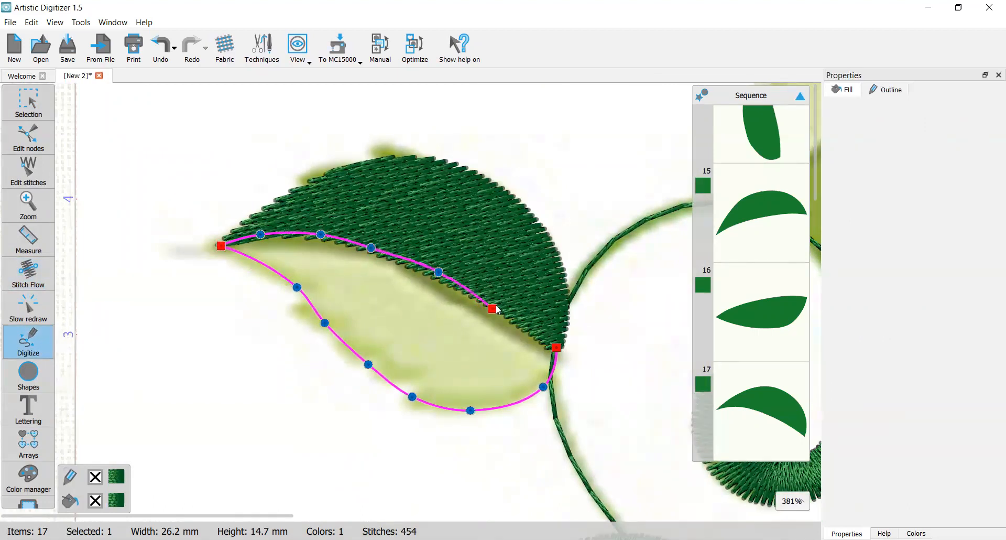
left_click(548, 346)
left_click(556, 347)
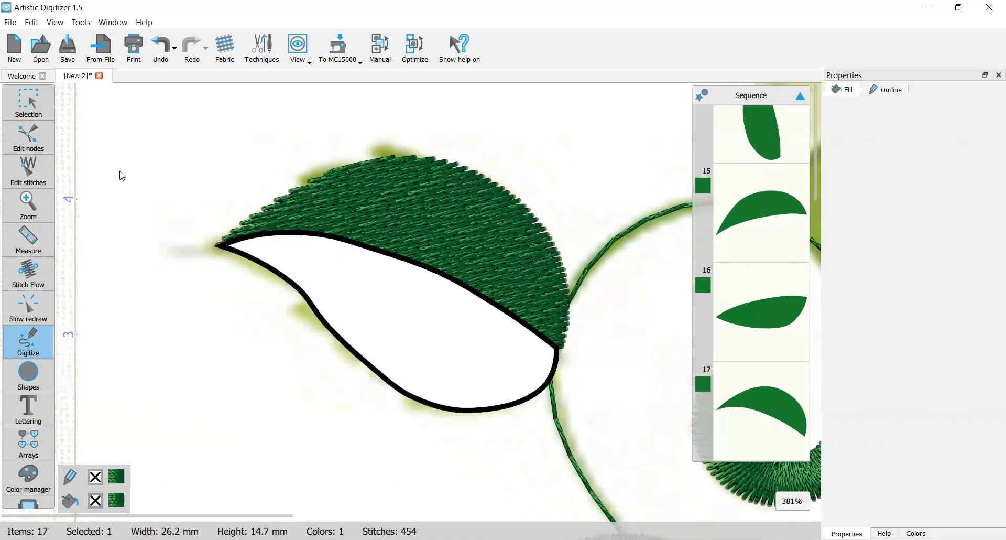
Fill the larger leaf's lower half with dark green and remove its outline.
left_click(27, 103)
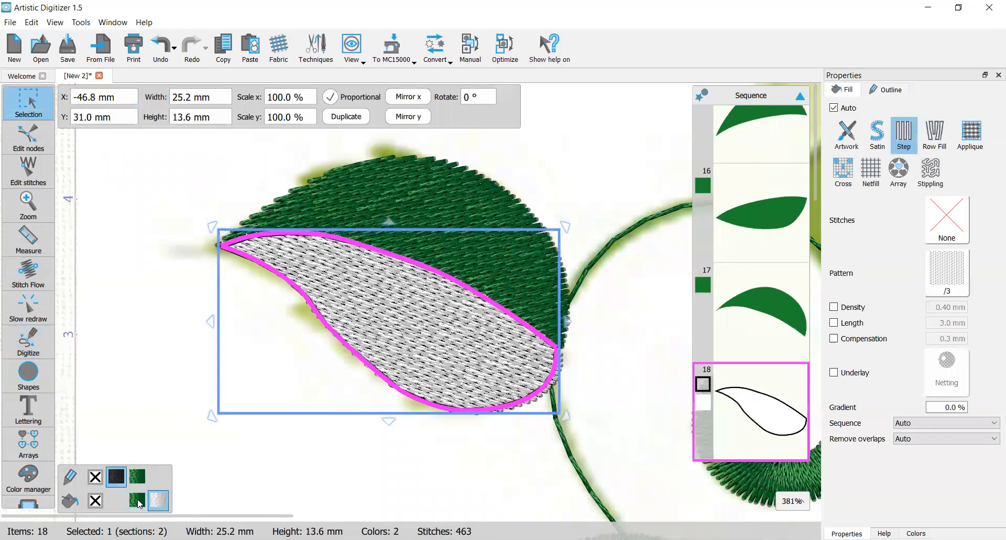
left_click(137, 501)
left_click(96, 478)
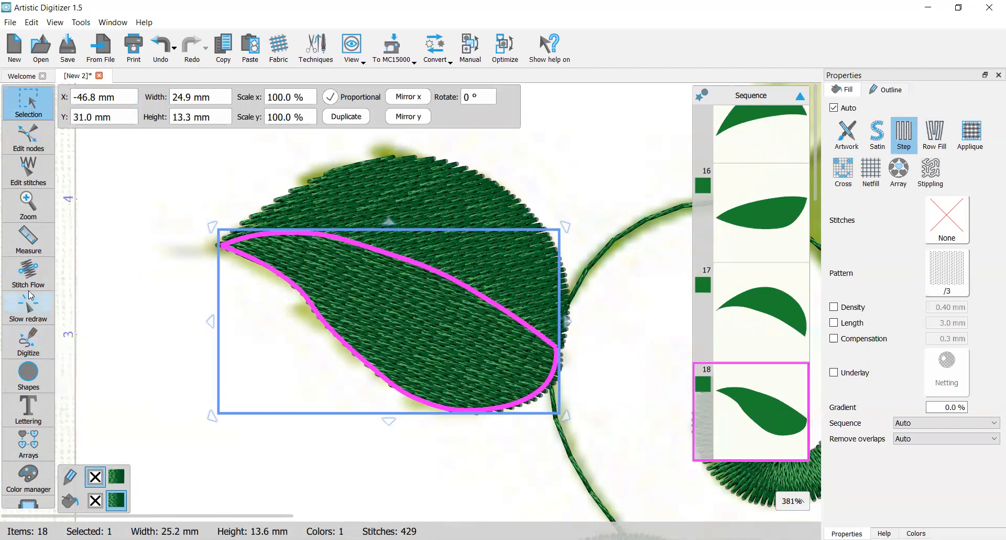
Set a steep stitch direction across the larger leaf's lower half, from the midrib down to the lower edge, slanting slightly toward the stem end.
left_click(27, 272)
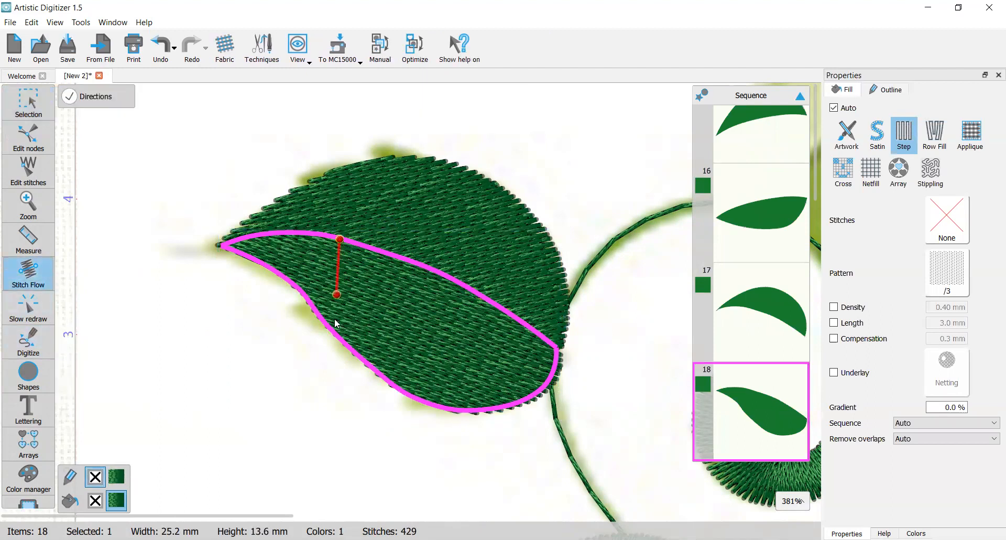
left_click_drag(339, 333, 341, 335)
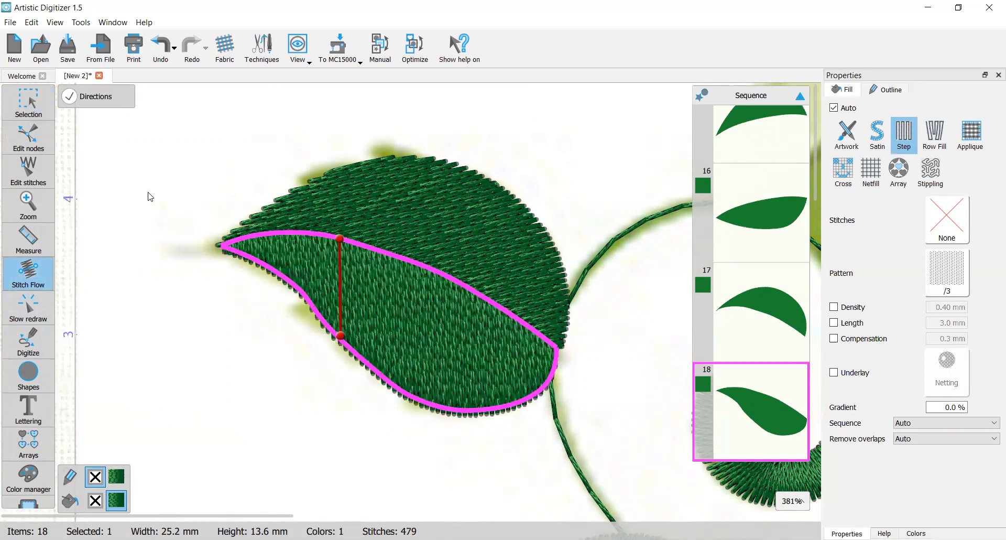
left_click_drag(344, 339, 367, 350)
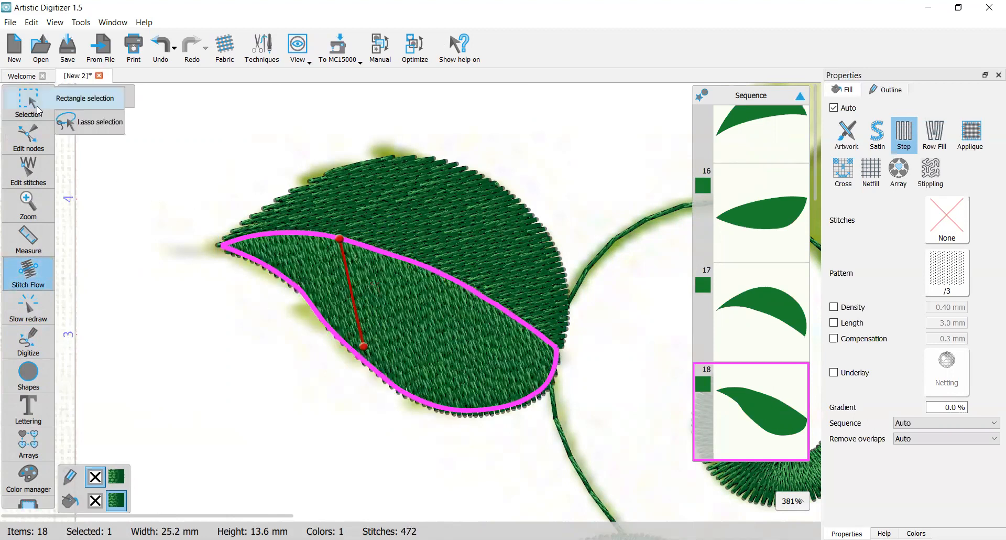
left_click(28, 102)
left_click(593, 190)
Start digitizing the right half of the serrated leaf above the upper curl, curving from its stem end up along the outer edge.
scroll(586, 228, "down", 2)
scroll(586, 228, "down", 2)
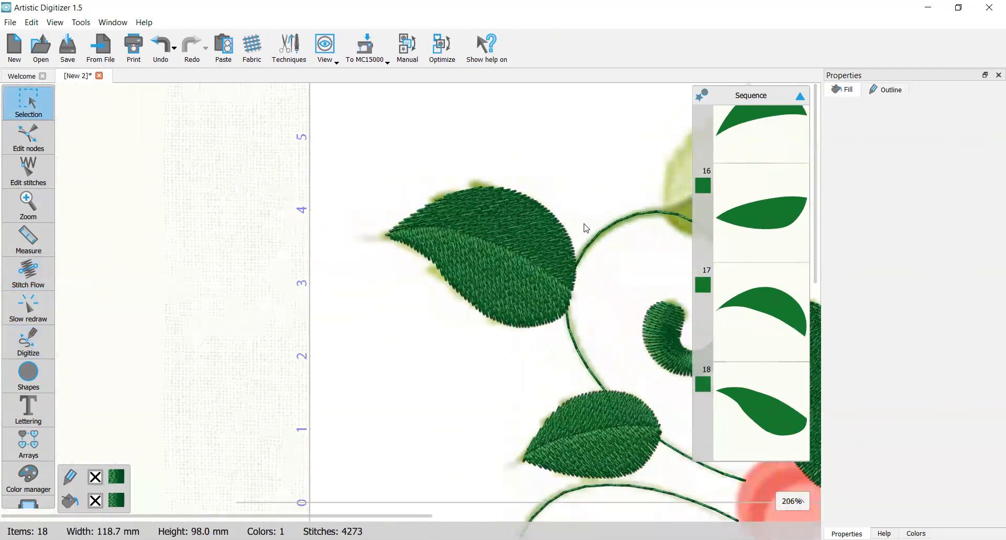
scroll(423, 213, "up", 1)
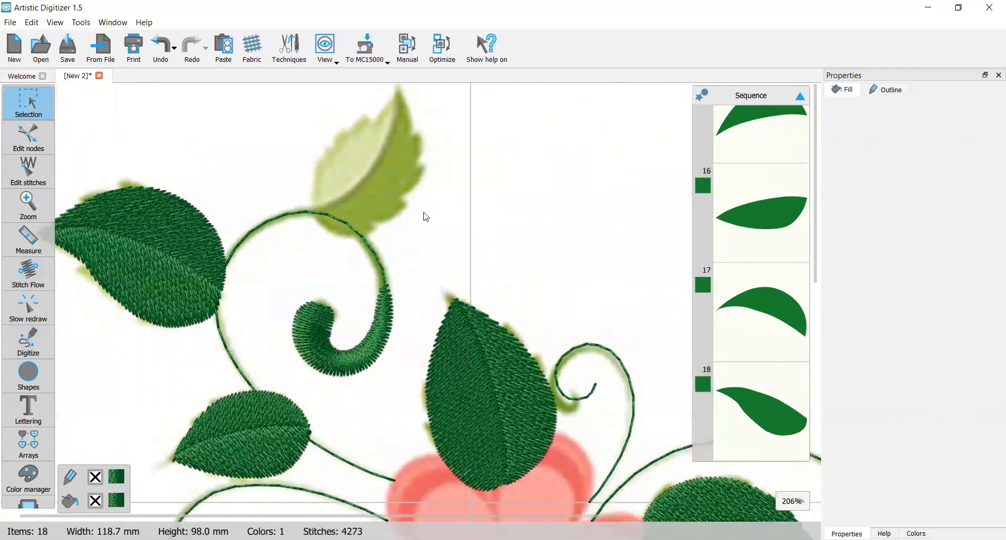
left_click(31, 342)
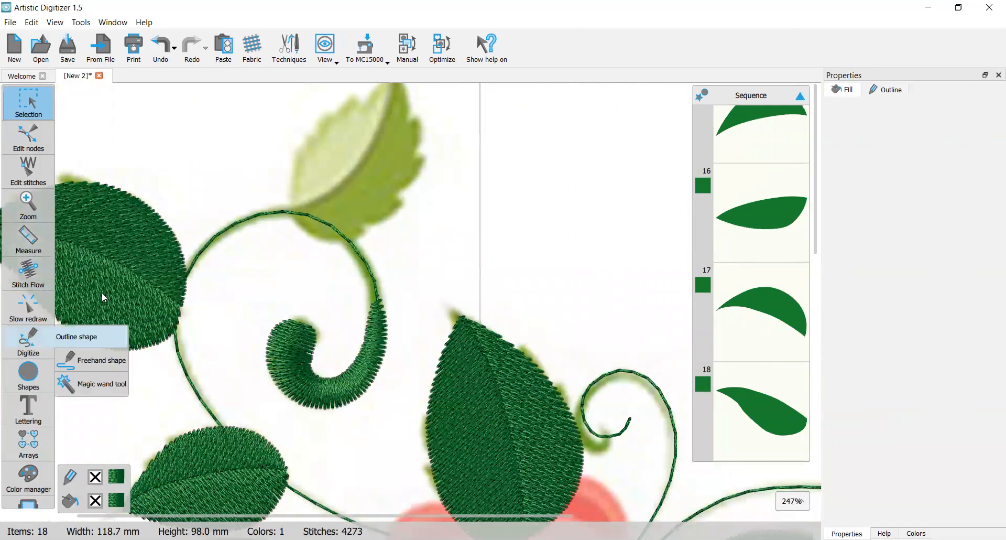
left_click(100, 332)
left_click(289, 211)
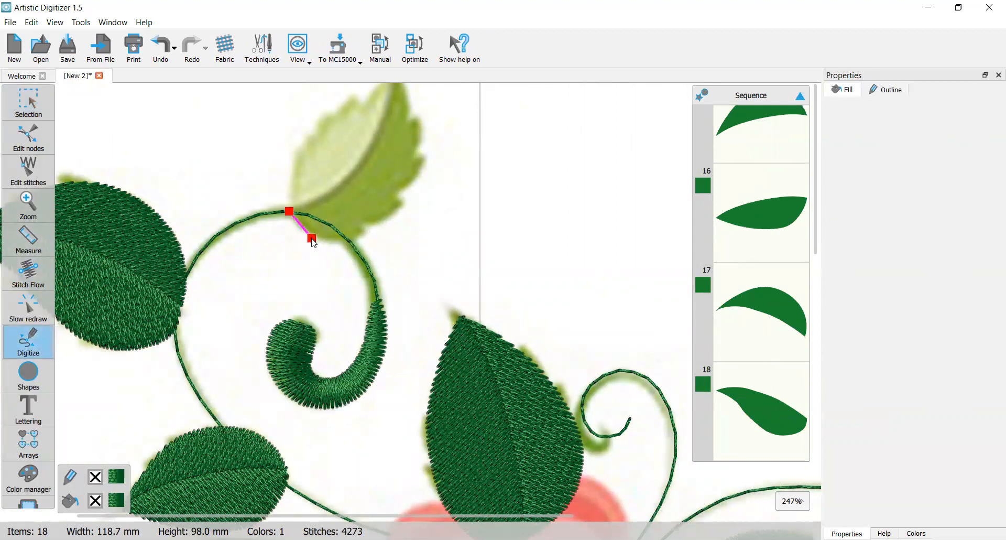
right_click(336, 239)
right_click(392, 211)
right_click(417, 164)
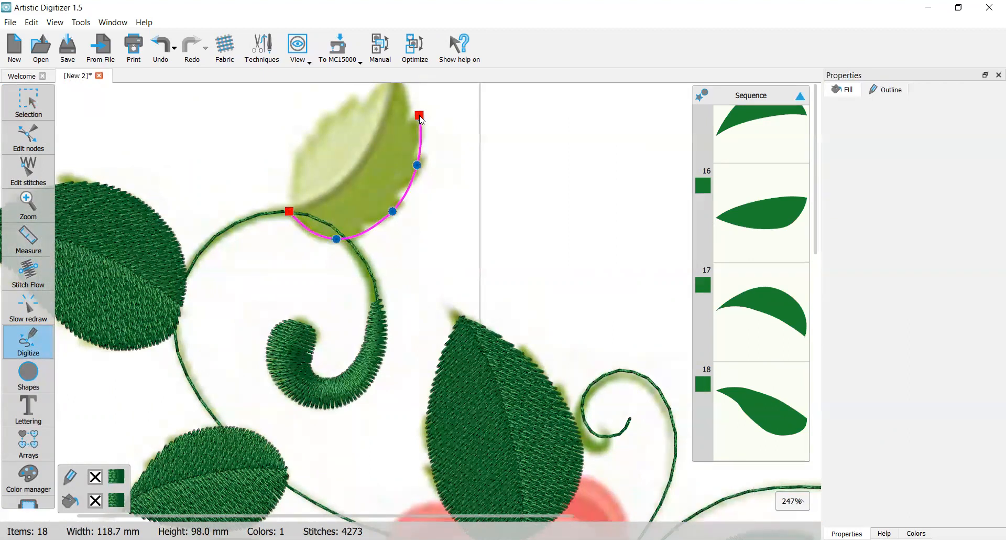
right_click(421, 118)
Continue the outline to the leaf's pointed tip and close it with a curve along the midrib back to the stem end.
scroll(421, 117, "up", 3)
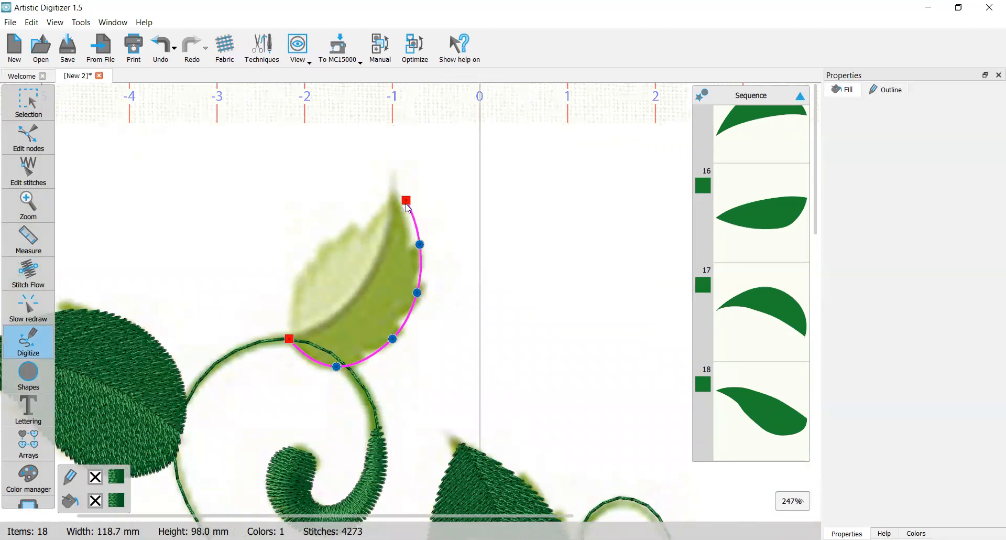
right_click(400, 198)
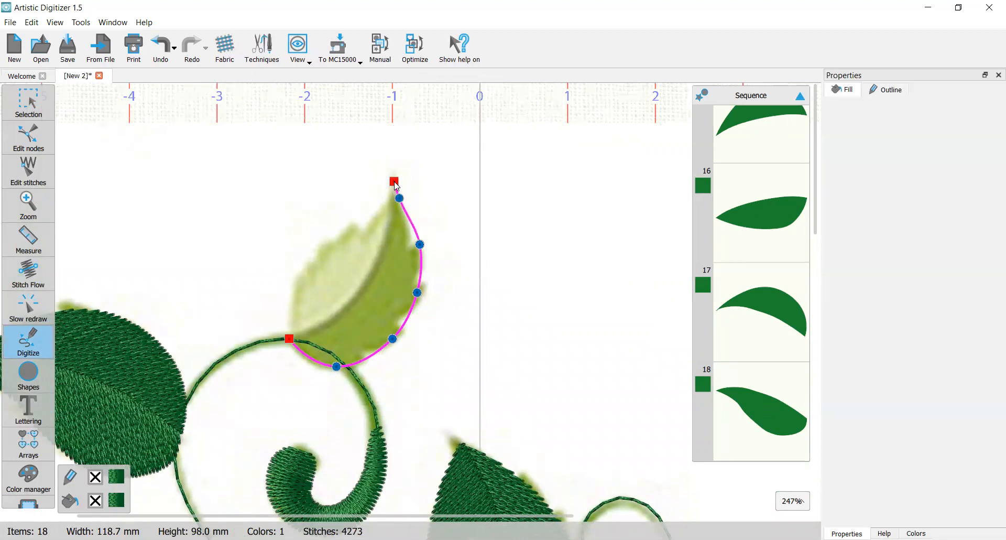
right_click(390, 237)
left_click(289, 339)
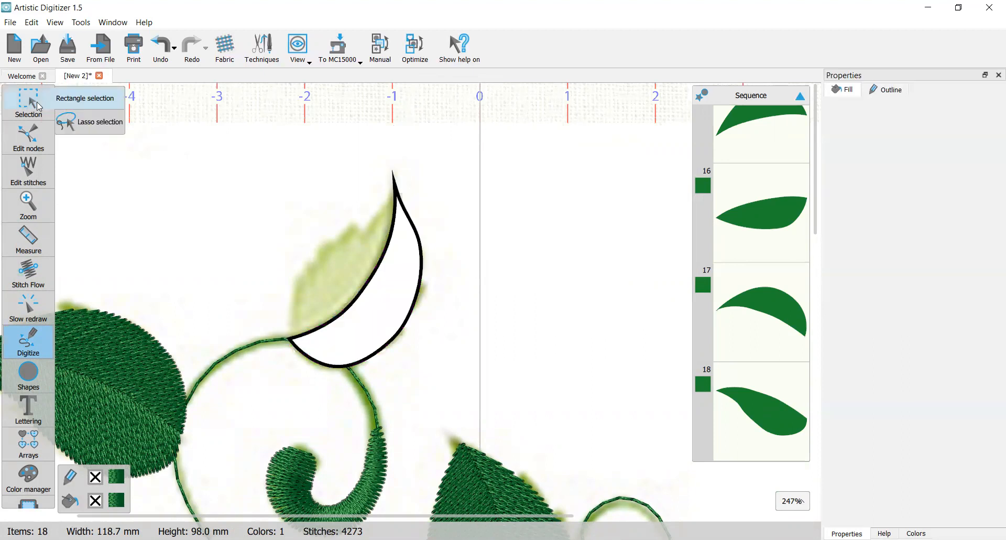
Give the top leaf's right half a dark green fill without outline and a diagonal stitch direction from the midrib down to the outer edge.
left_click(28, 102)
left_click(135, 500)
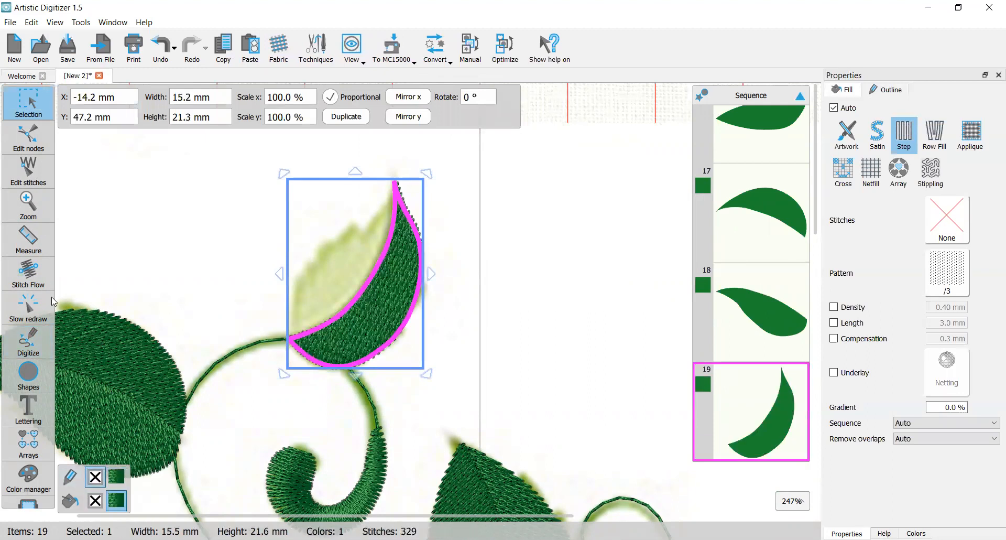
left_click(29, 270)
left_click_drag(378, 271, 406, 312)
left_click(35, 117)
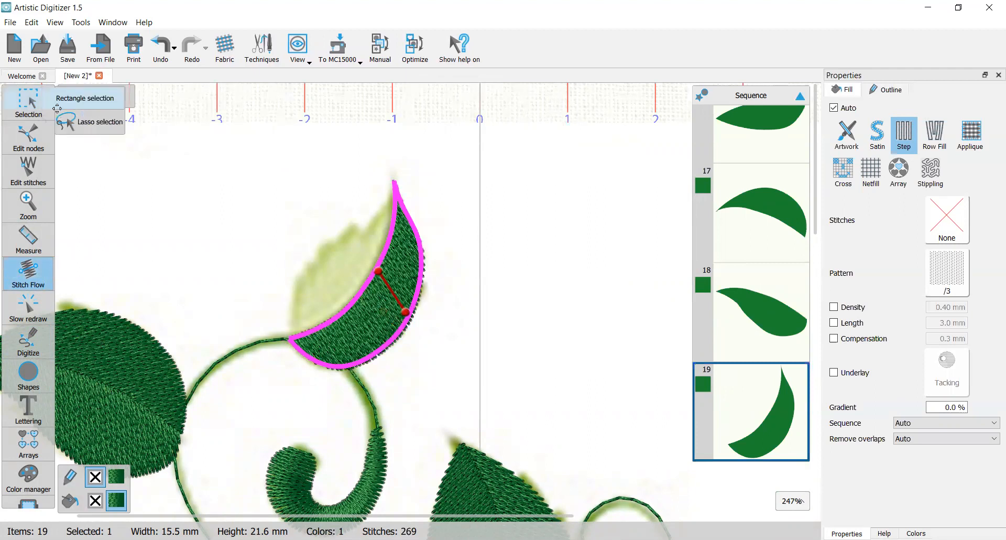
left_click(537, 258)
Reshape the top leaf's right half by moving the curve node just below its tip outward to round the edge.
scroll(411, 255, "up", 1)
scroll(410, 254, "up", 1)
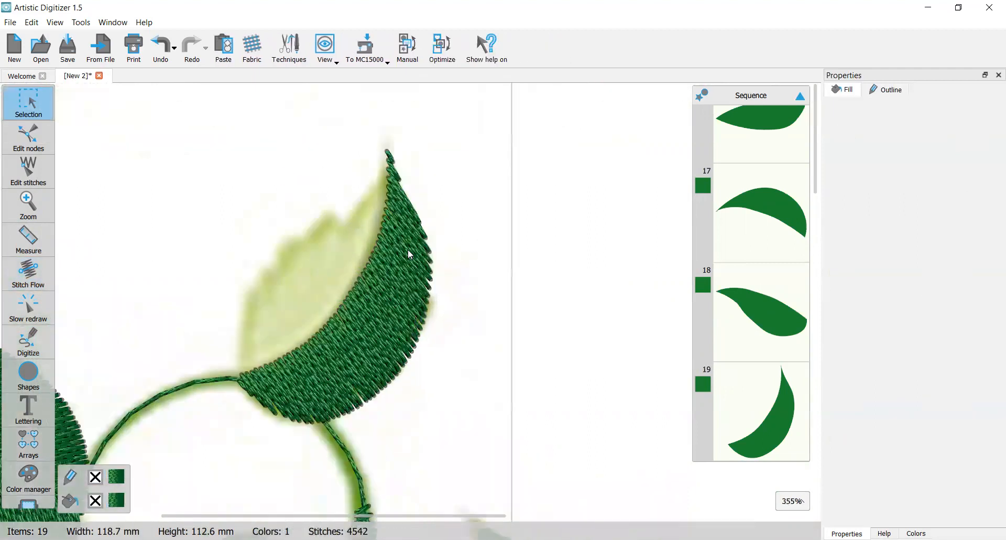
left_click(414, 262)
left_click(28, 135)
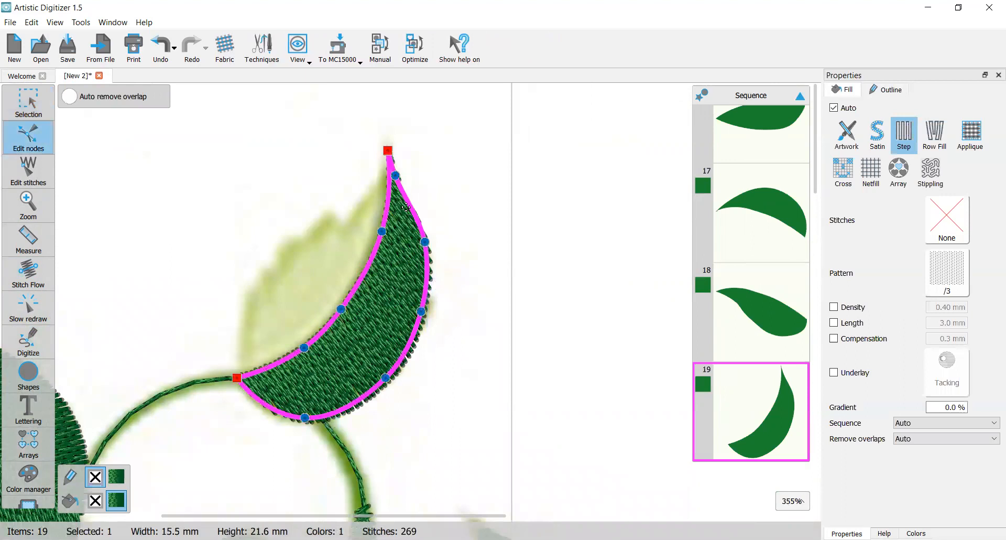
left_click_drag(413, 181, 415, 193)
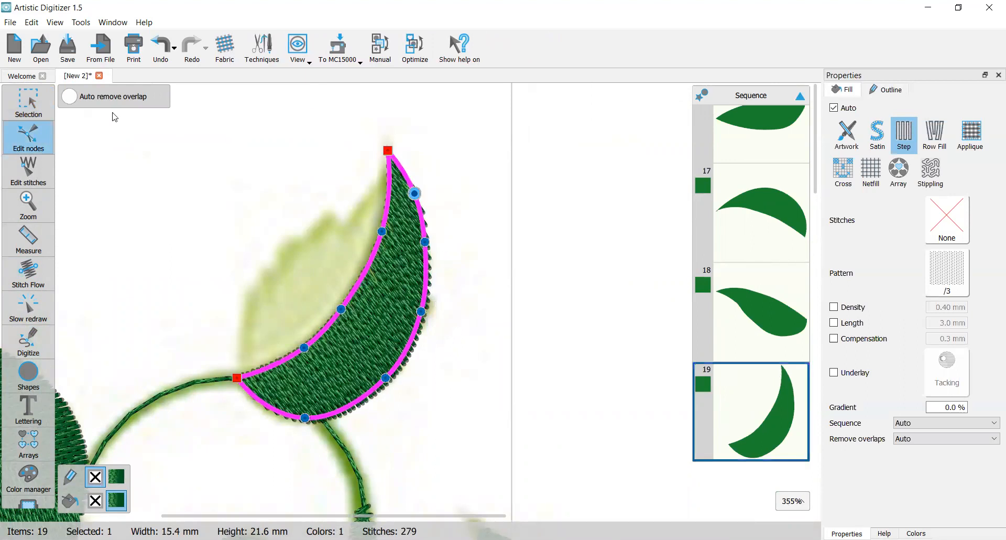
left_click(31, 102)
left_click(484, 228)
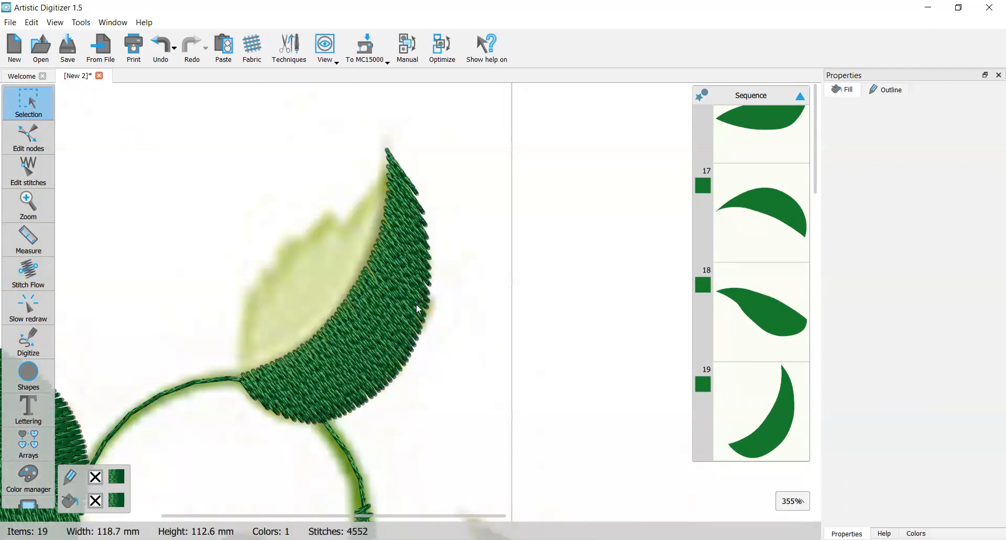
Digitize the top leaf's left edge, curving from its stem end up to the pointed tip.
left_click(32, 351)
left_click(243, 378)
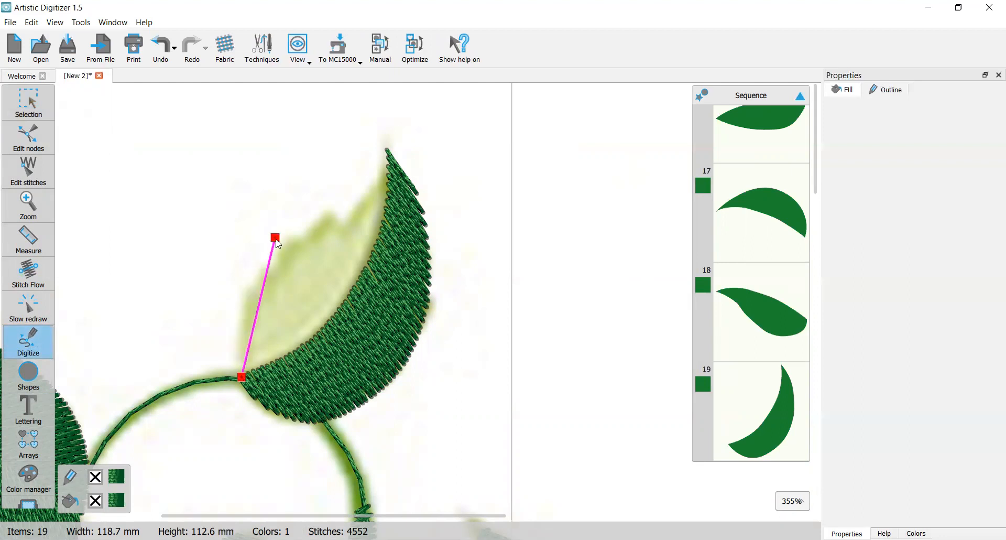
right_click(251, 299)
left_click(288, 235)
left_click(296, 234)
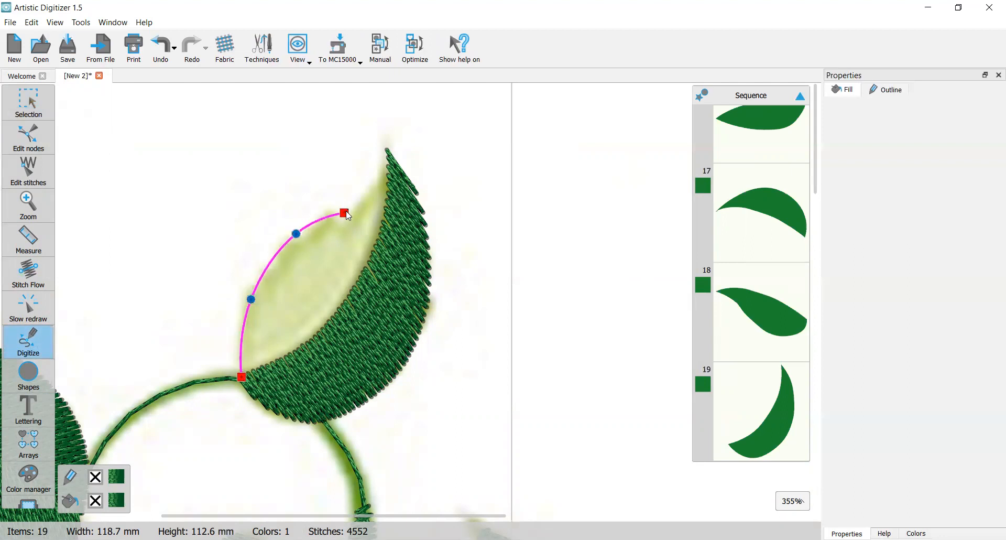
left_click(354, 203)
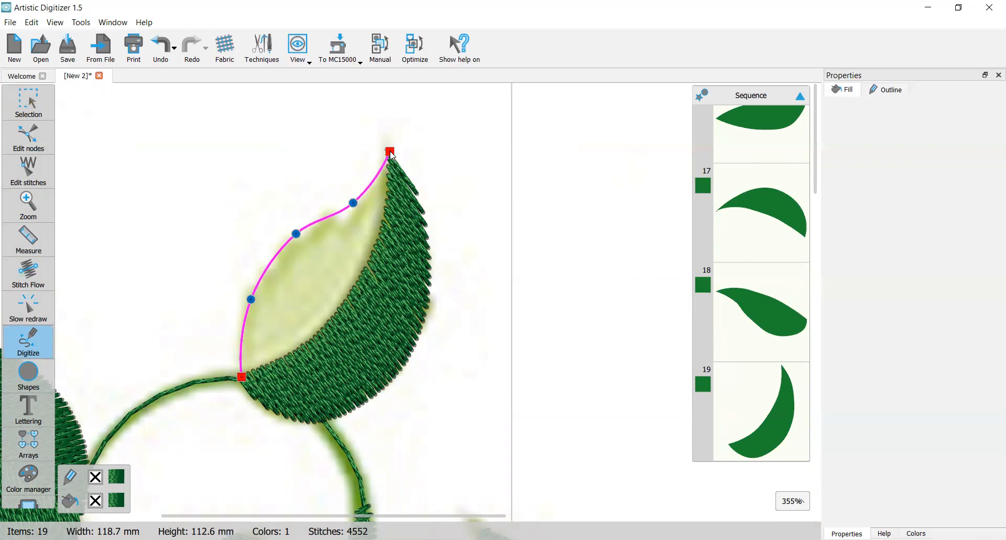
left_click(391, 153)
Close the top leaf's left half with a curve along the midrib, slightly overlapping the right half, back to the stem end.
right_click(388, 205)
right_click(371, 270)
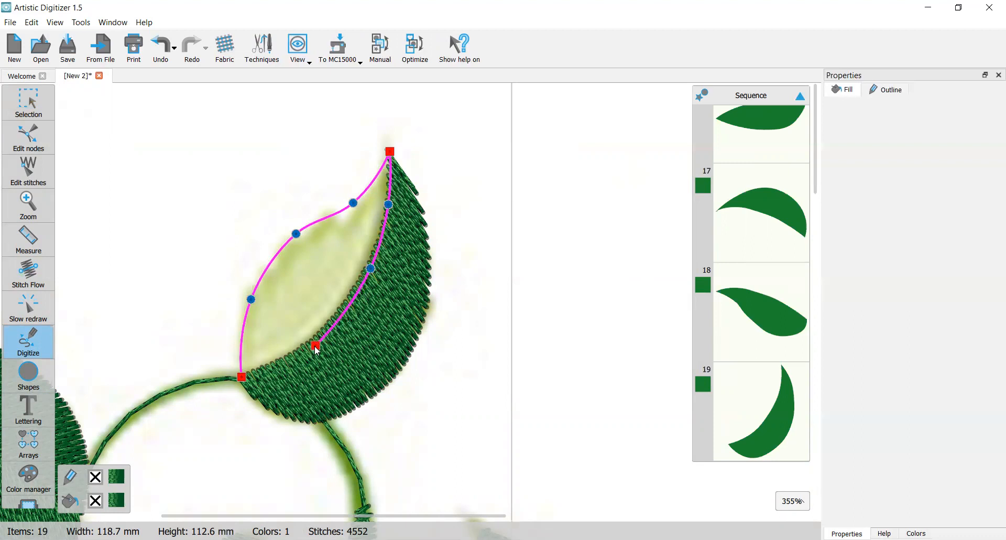
left_click(241, 378)
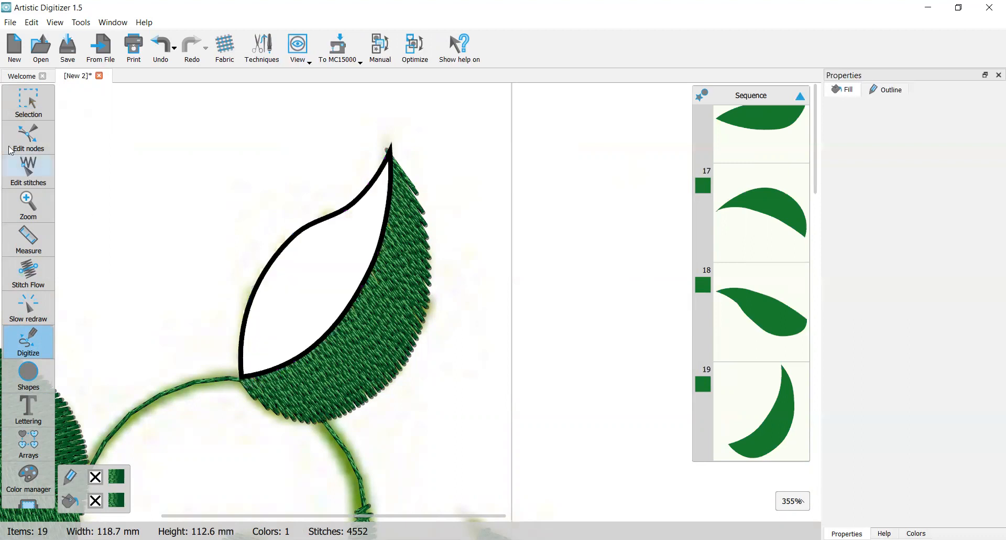
Fill the top leaf's left half with dark green and remove its outline.
left_click(29, 117)
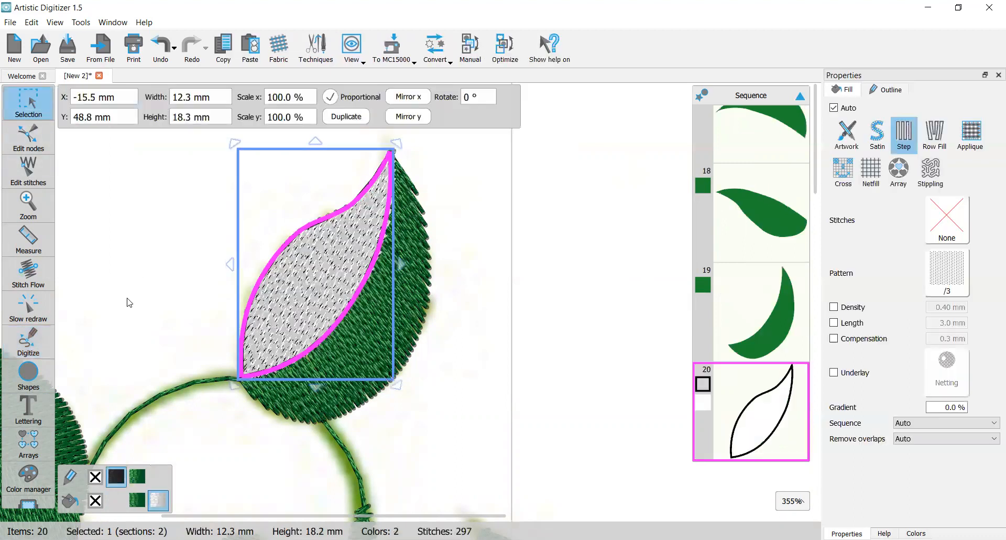
left_click(138, 500)
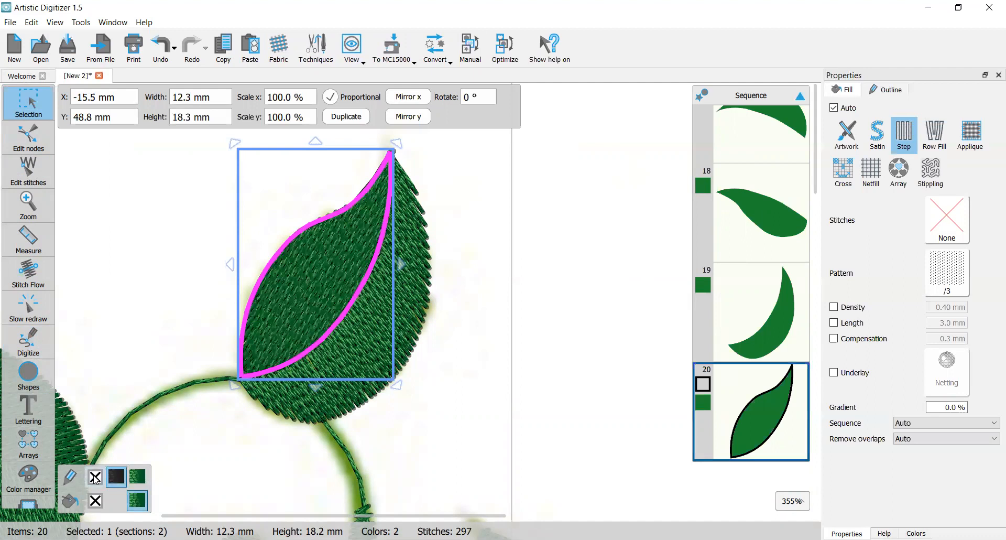
left_click(95, 477)
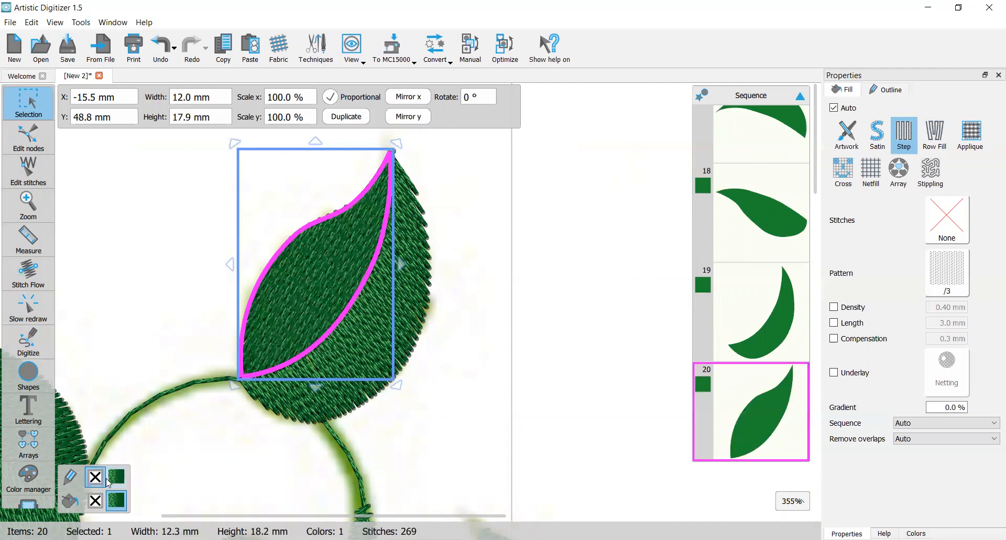
Set a nearly horizontal stitch direction across the top leaf's left half, from the midrib to the outer edge.
left_click(29, 275)
left_click_drag(383, 235, 300, 241)
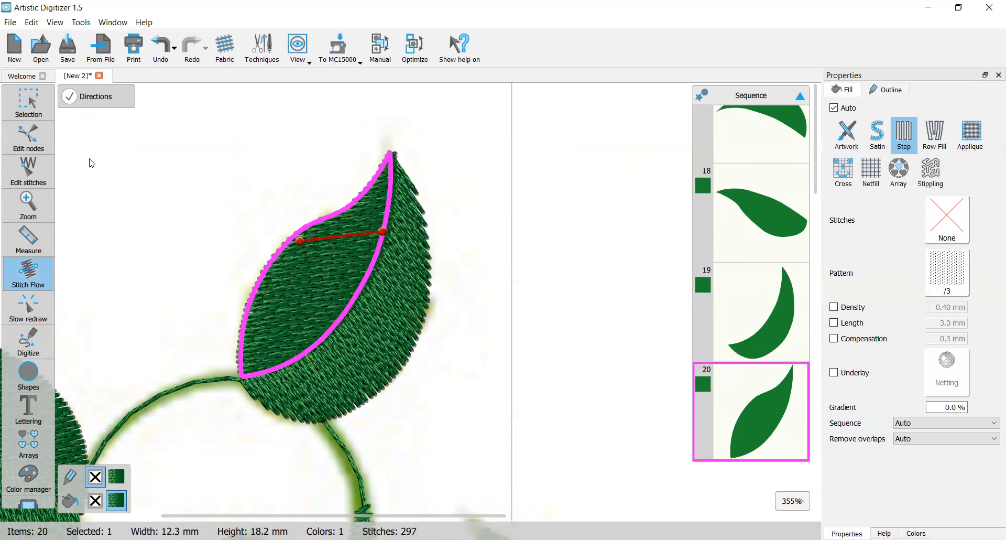
left_click(30, 103)
left_click(449, 244)
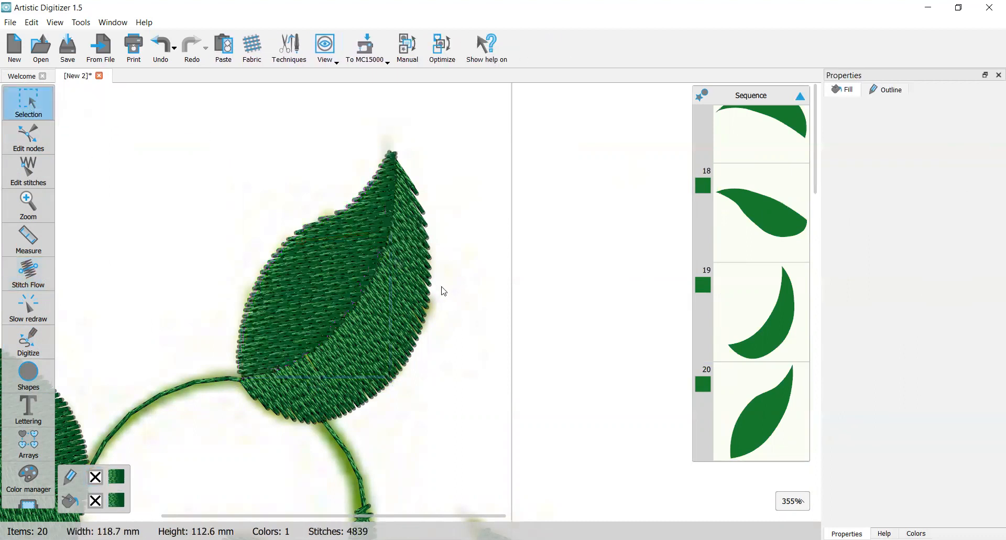
Display the backdrop picture above the embroidery so it overlays the stitched leaves and the flower.
scroll(456, 340, "down", 5)
scroll(461, 374, "down", 3)
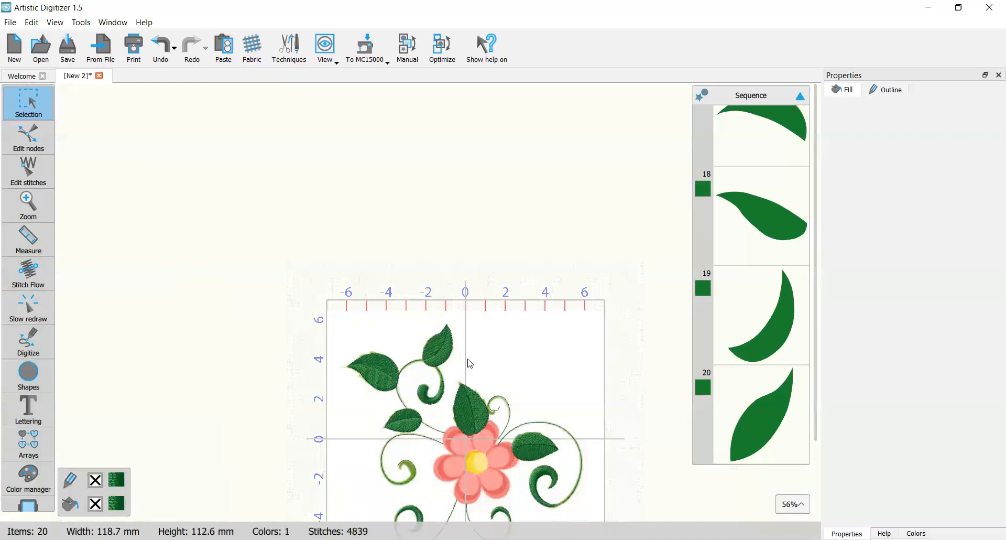
scroll(468, 361, "down", 1)
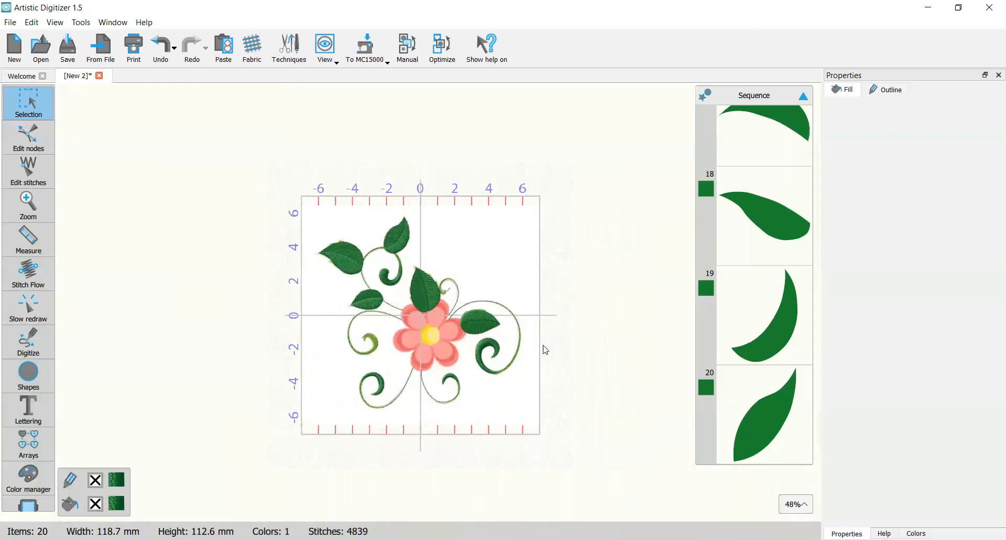
scroll(452, 347, "up", 8)
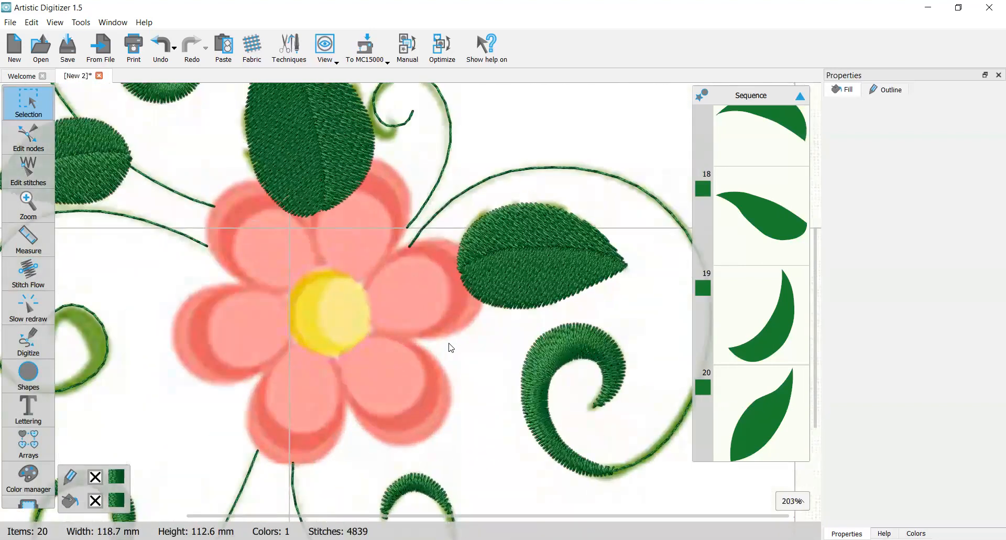
scroll(449, 346, "down", 2)
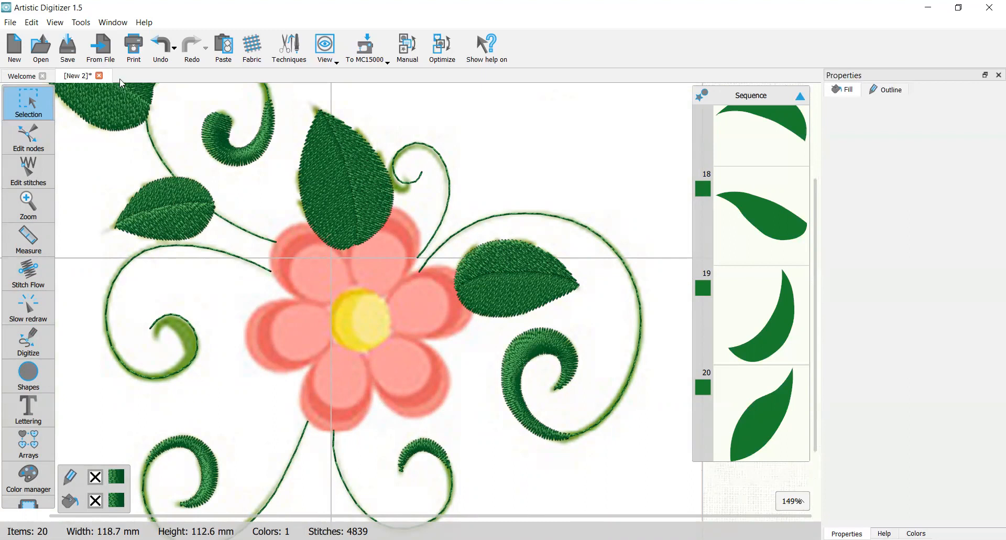
left_click(55, 22)
mouse_move(73, 49)
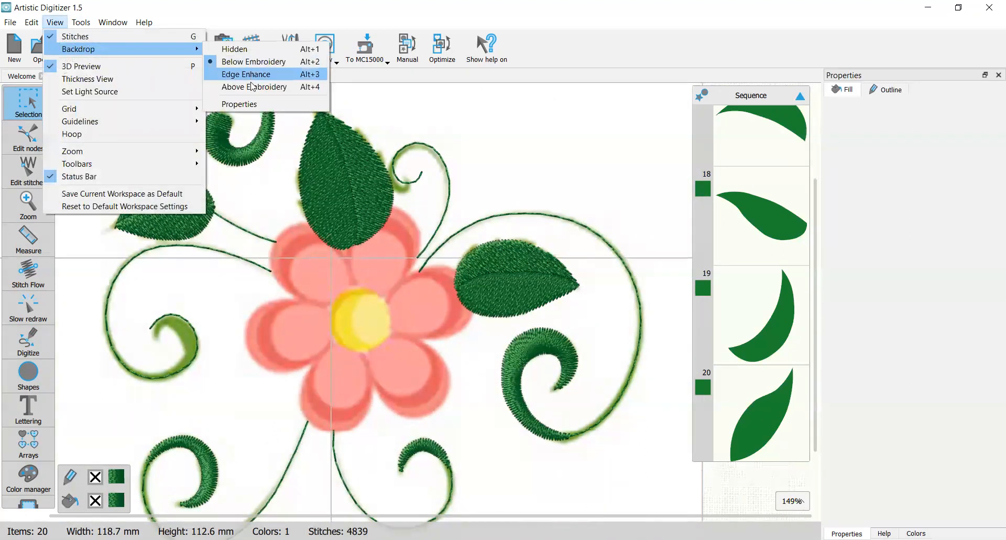
left_click(252, 87)
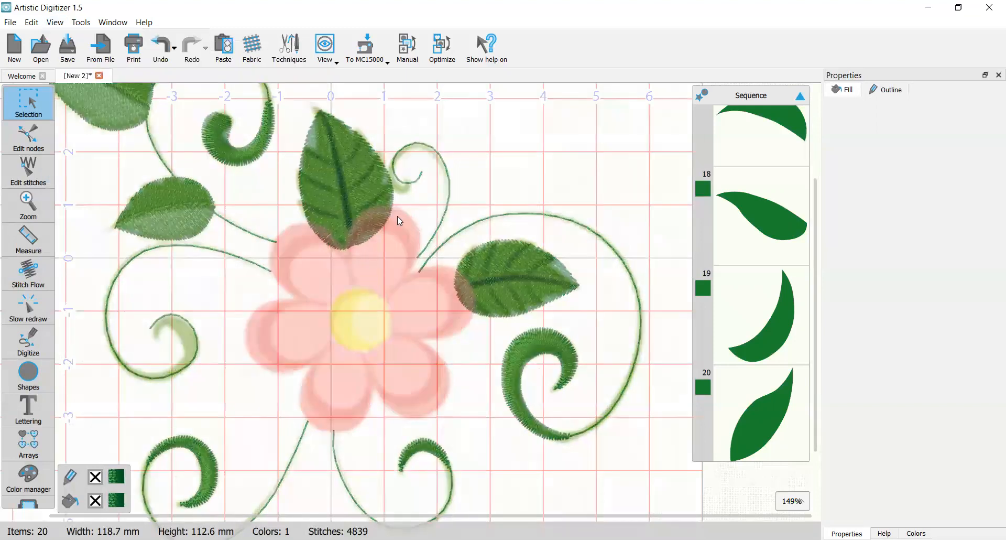
Start an outline shape at the notch between the flower's upper-right petal and right petal.
scroll(397, 216, "up", 4)
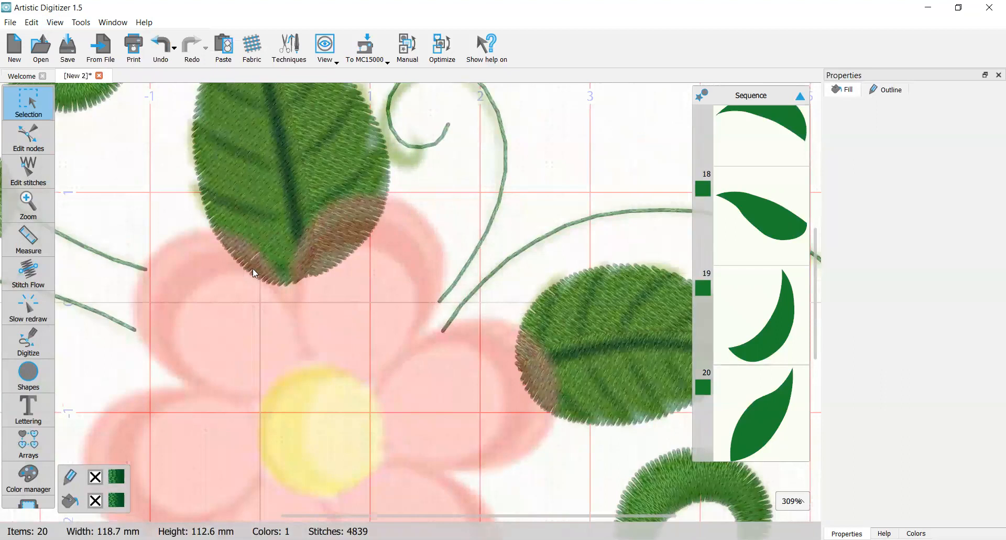
scroll(306, 364, "down", 3)
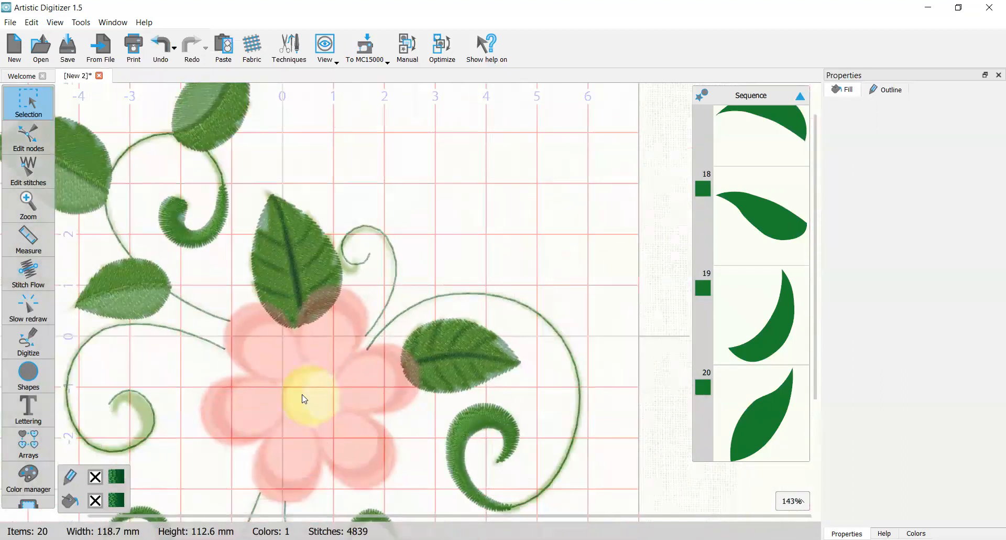
scroll(304, 400, "down", 2)
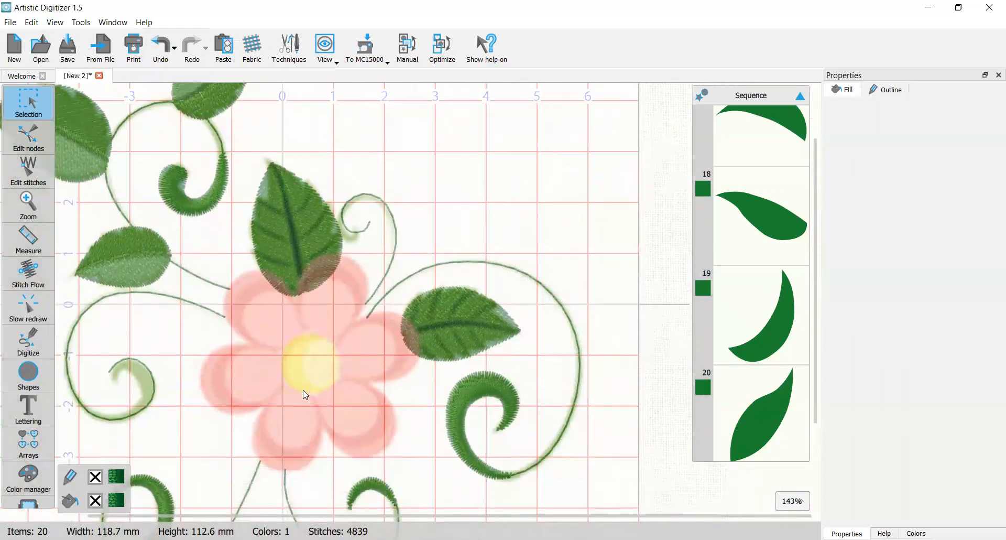
left_click(31, 346)
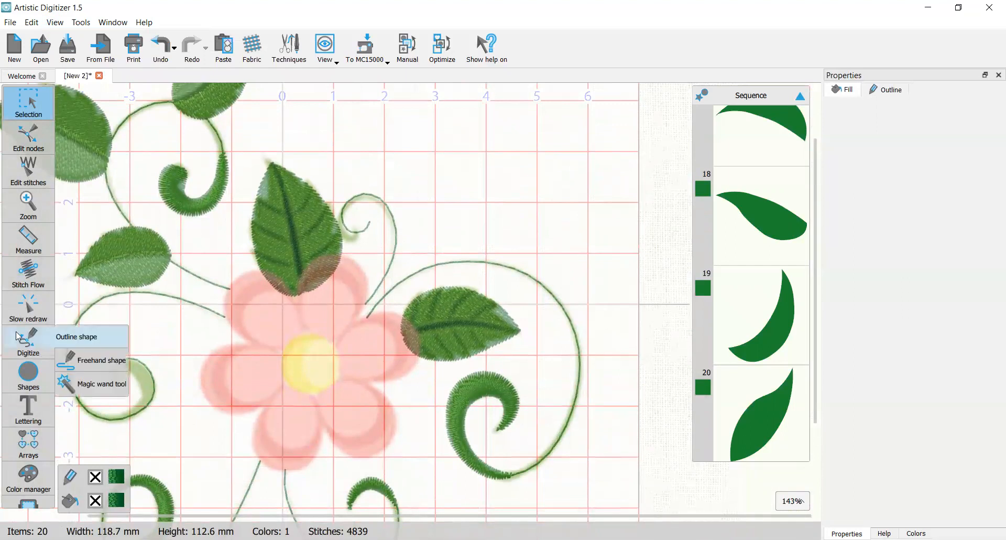
scroll(365, 312, "up", 3)
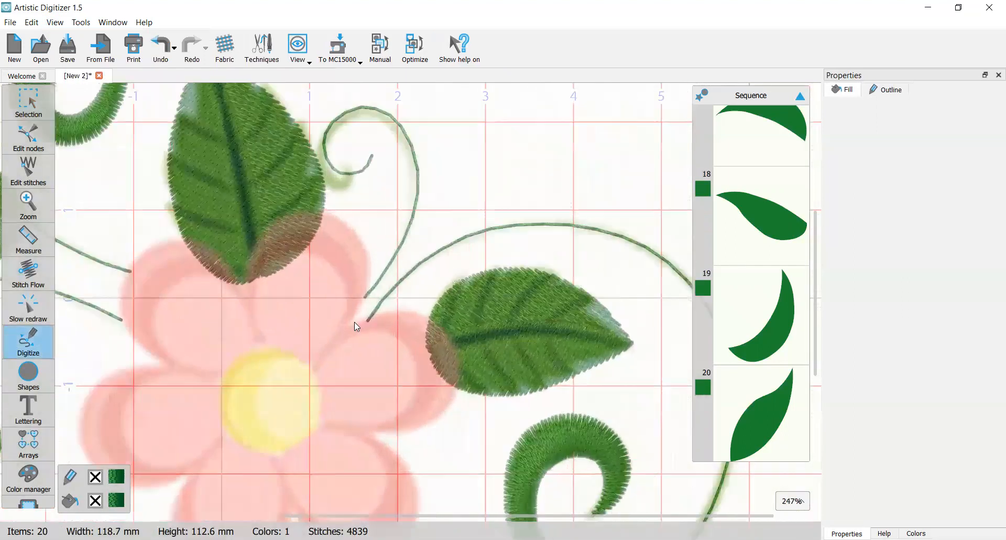
left_click(353, 323)
scroll(370, 282, "up", 3)
right_click(370, 283)
key("BackSpace")
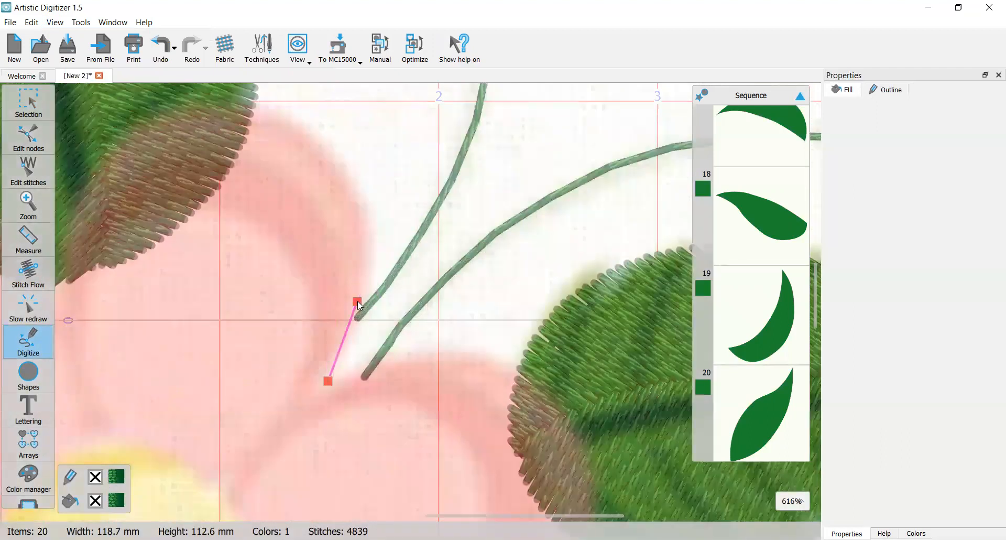
Trace the upper-right petal's outer edge with curve points, continuing beneath the top leaf to the leaf's base.
right_click(342, 343)
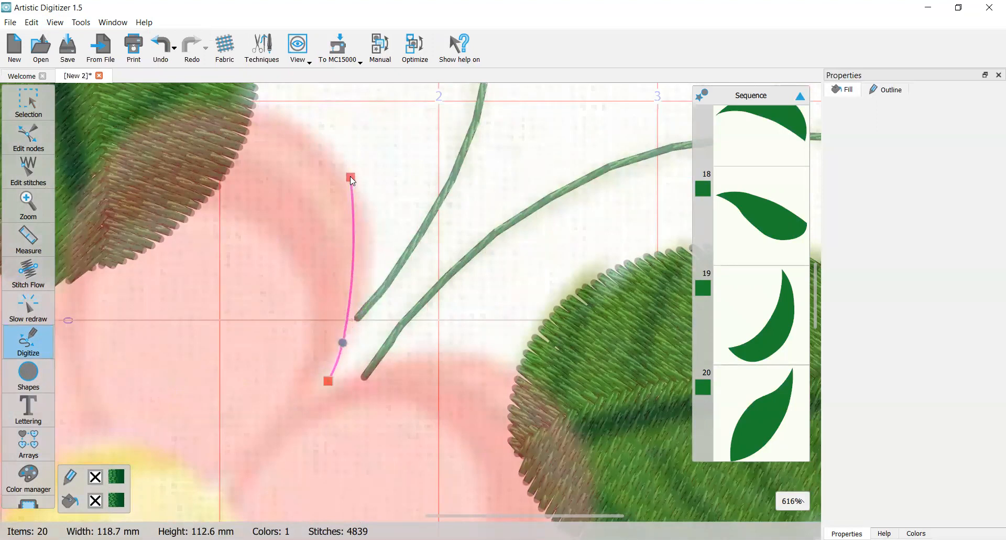
right_click(372, 264)
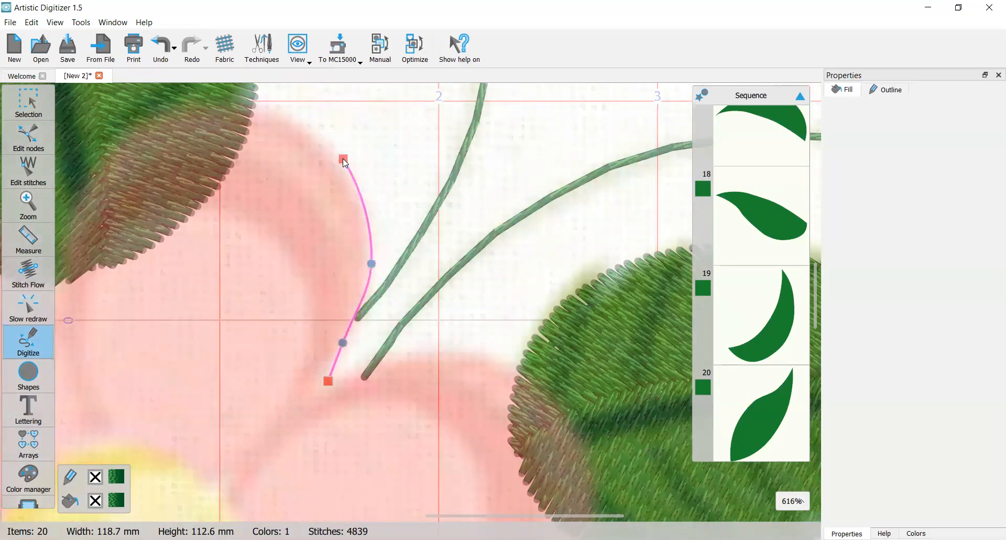
right_click(356, 178)
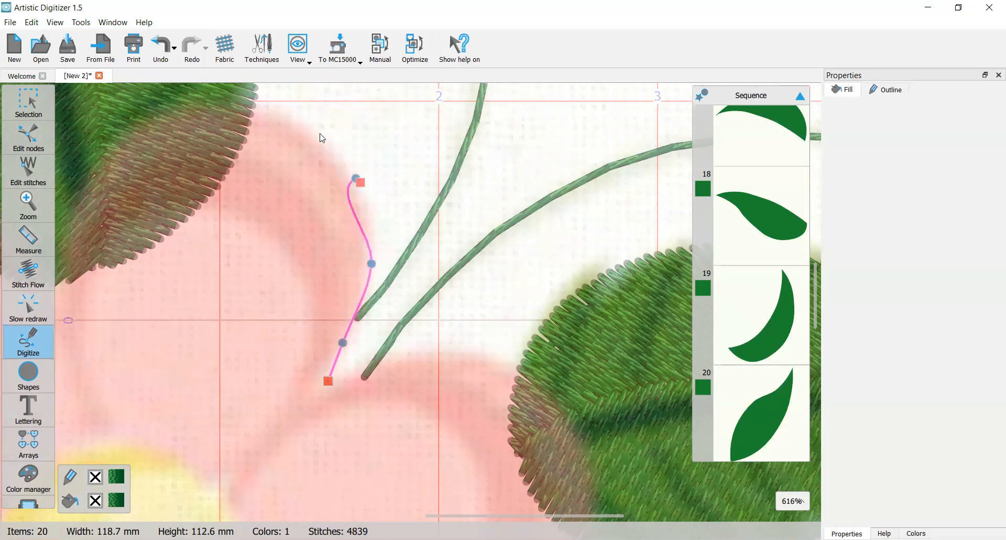
right_click(288, 108)
scroll(262, 125, "up", 2)
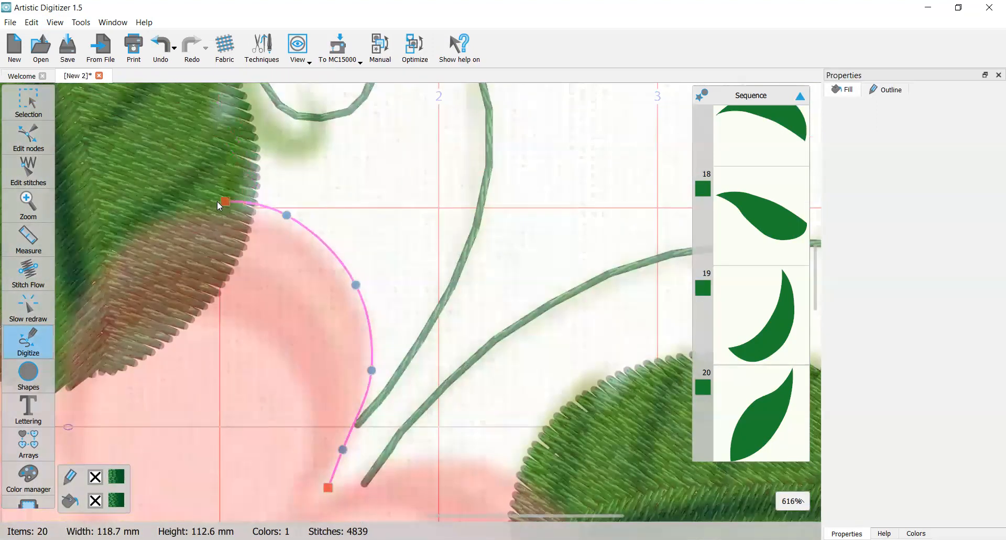
right_click(207, 203)
right_click(83, 292)
scroll(84, 315, "left", 2)
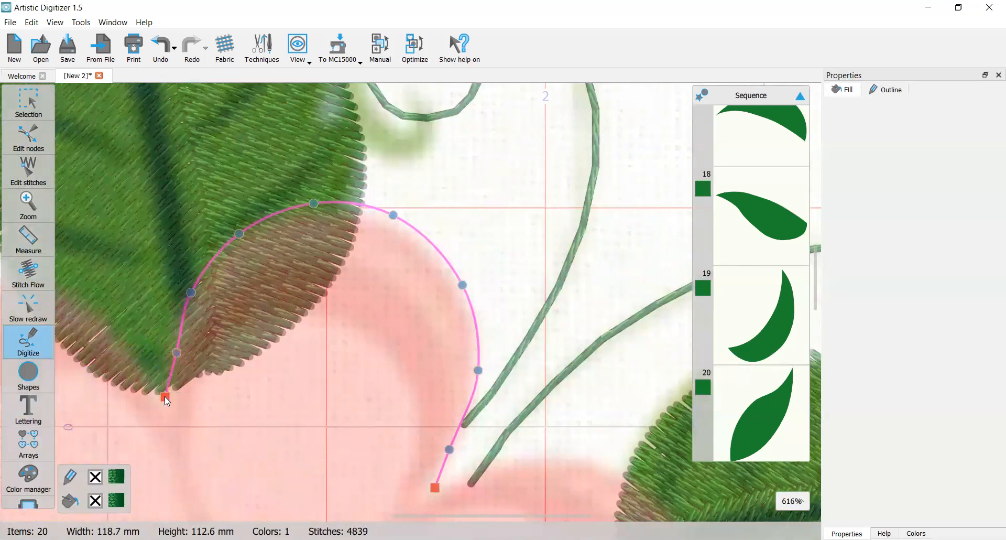
Continue the flower outline around the upper-left petal, from the top leaf's base to the notch above the left petal.
right_click(144, 363)
scroll(96, 316, "left", 5)
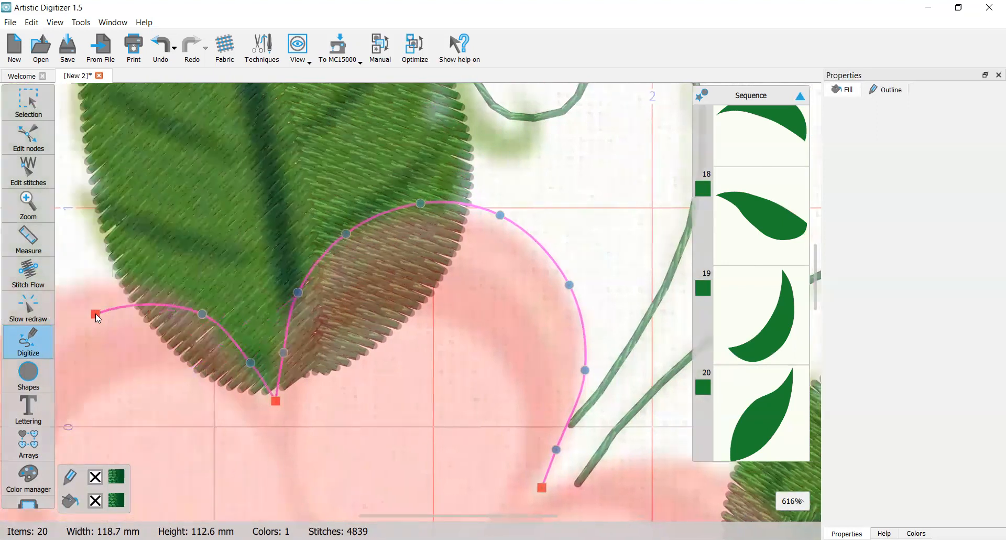
right_click(284, 282)
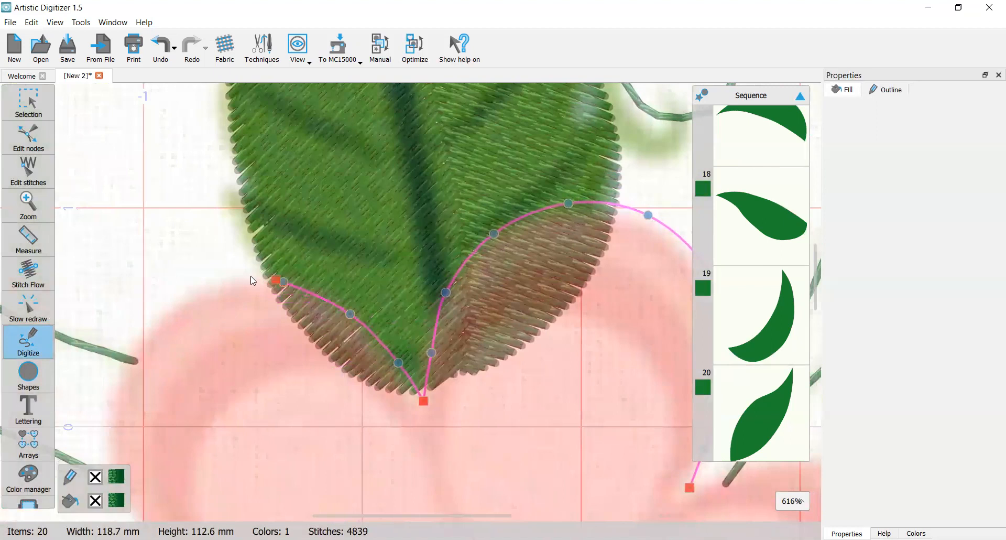
right_click(223, 286)
right_click(157, 324)
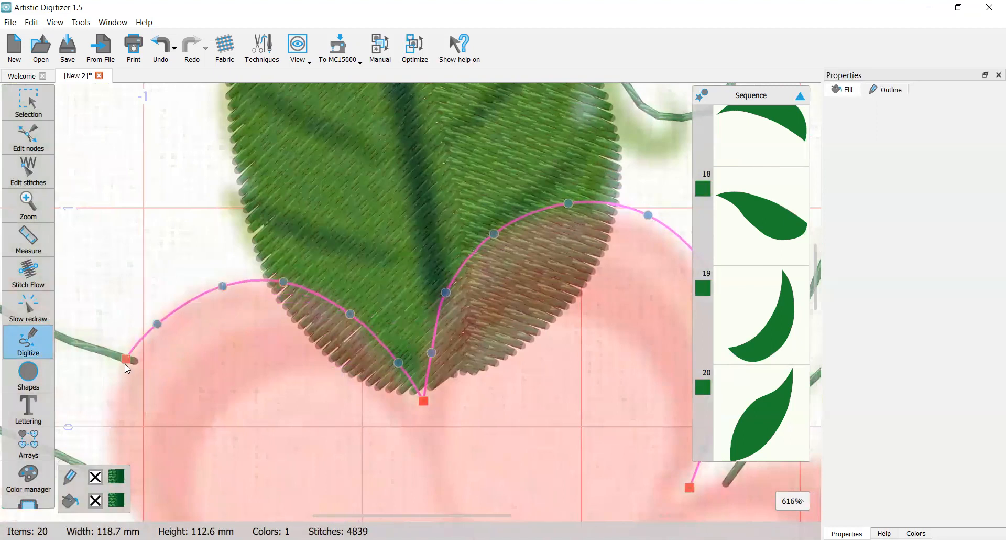
right_click(125, 367)
scroll(112, 462, "down", 1)
right_click(122, 424)
scroll(134, 437, "down", 1)
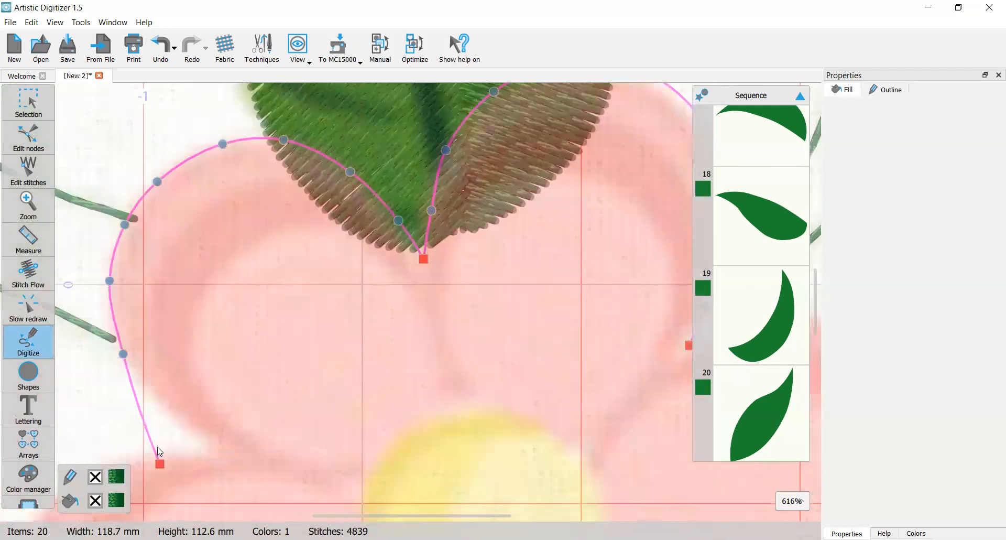
right_click(173, 374)
right_click(220, 413)
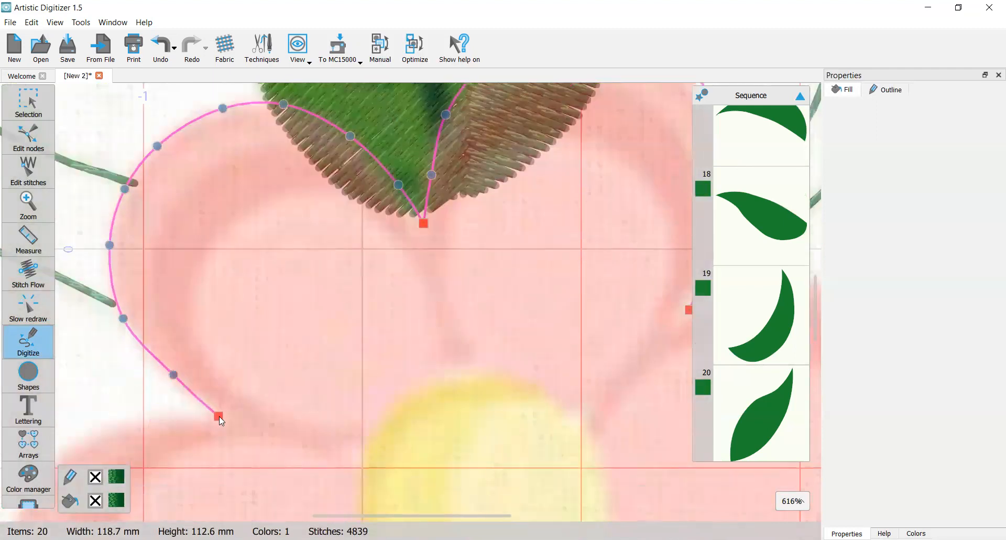
Continue the flower outline with curve points around the left petal to the notch beside the bottom petal.
right_click(168, 414)
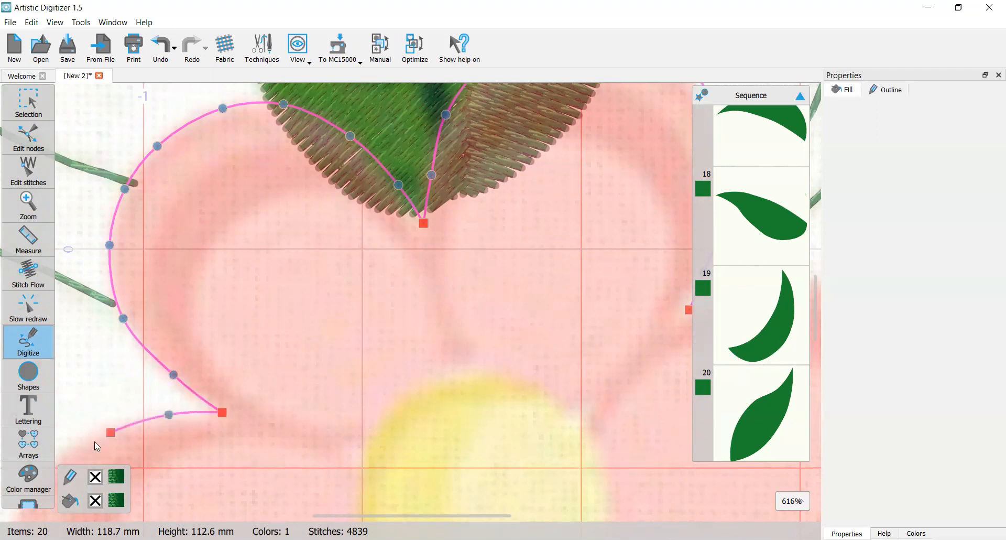
right_click(92, 438)
scroll(79, 453, "down", 2)
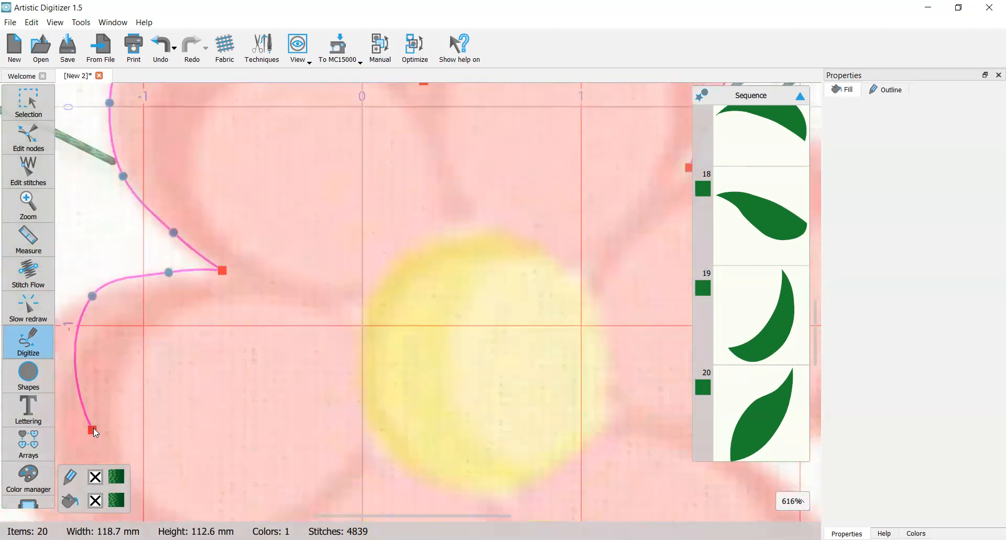
scroll(82, 392, "left", 4)
right_click(123, 346)
right_click(103, 412)
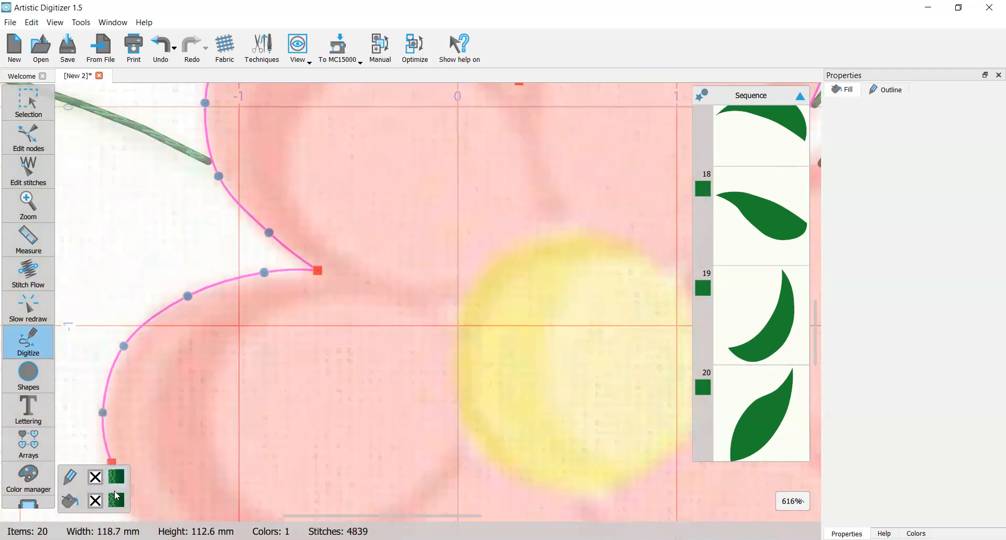
scroll(122, 443, "down", 1, "ctrl")
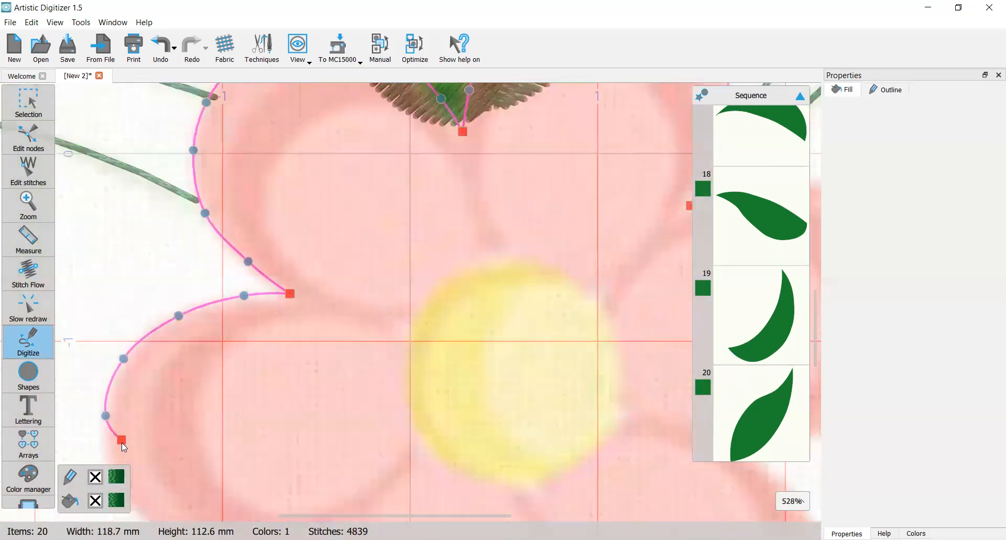
scroll(121, 442, "down", 1)
right_click(119, 427)
scroll(123, 440, "down", 1)
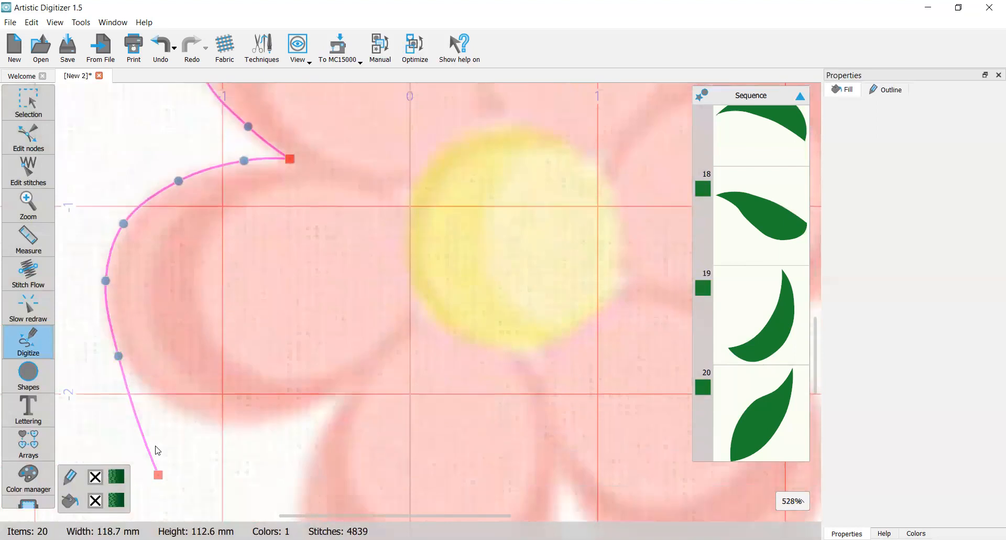
right_click(172, 408)
right_click(253, 423)
right_click(304, 406)
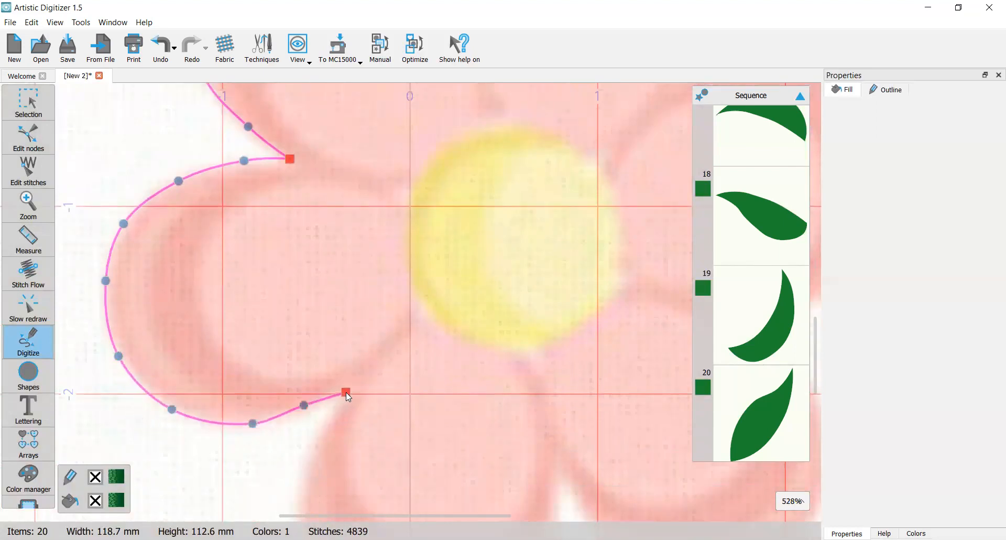
Trace the bottom petal with curve points, passing over both stem ends and up to the notch beside the lower-right petal.
right_click(325, 424)
scroll(309, 416, "down", 1)
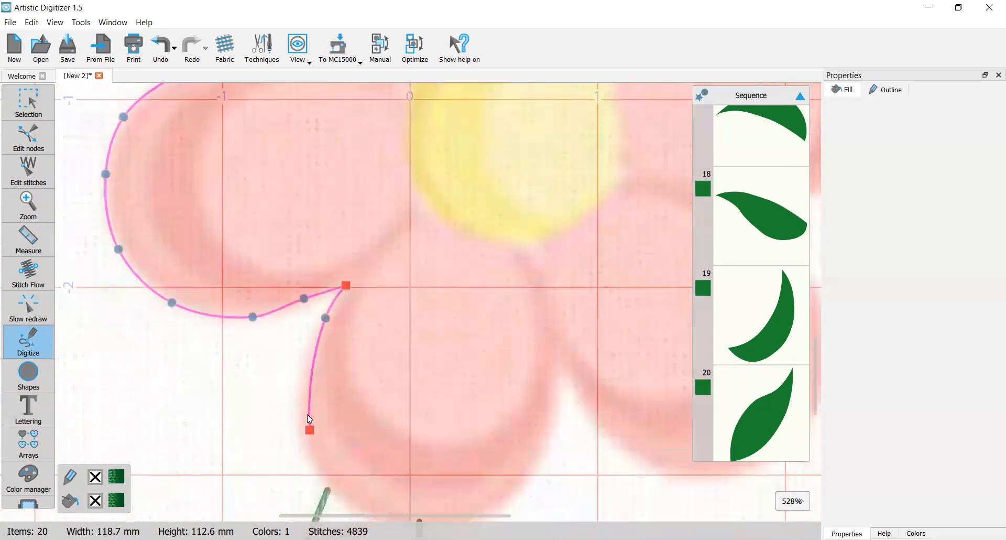
right_click(302, 374)
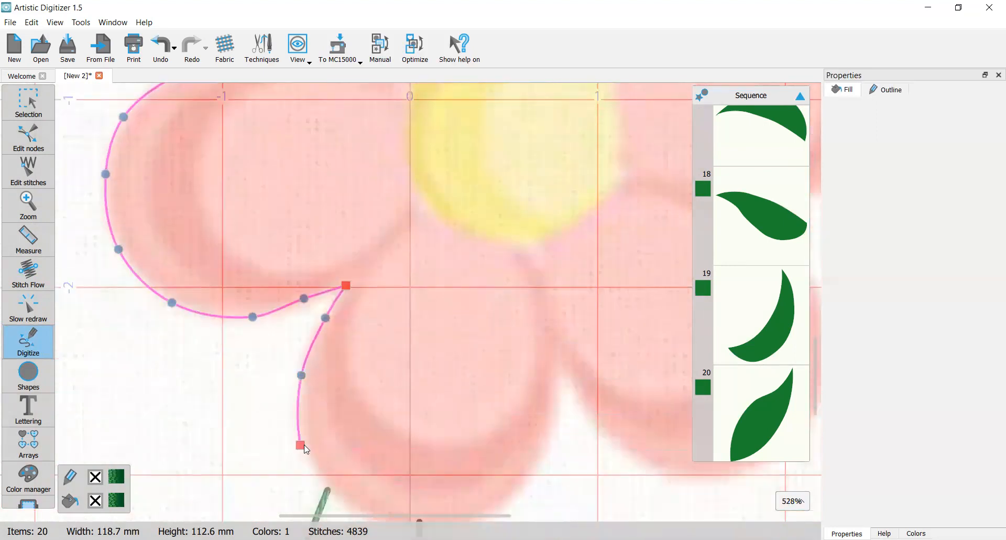
right_click(304, 453)
scroll(309, 468, "down", 1)
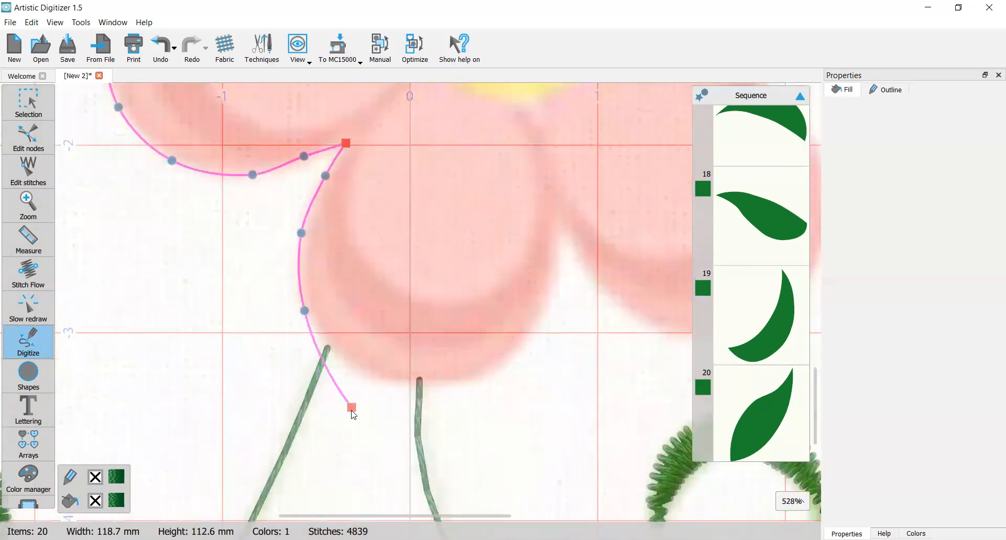
right_click(353, 367)
right_click(421, 384)
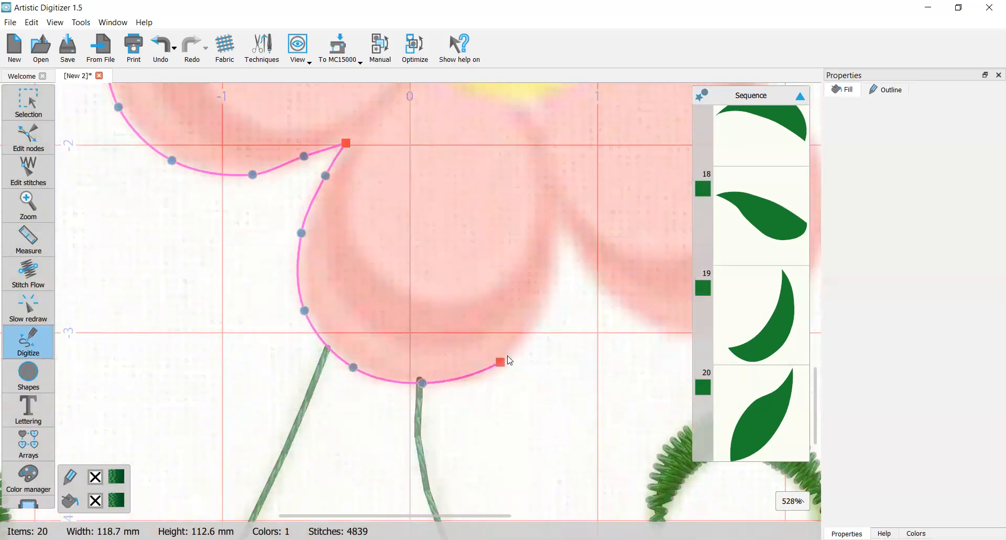
right_click(511, 350)
right_click(551, 282)
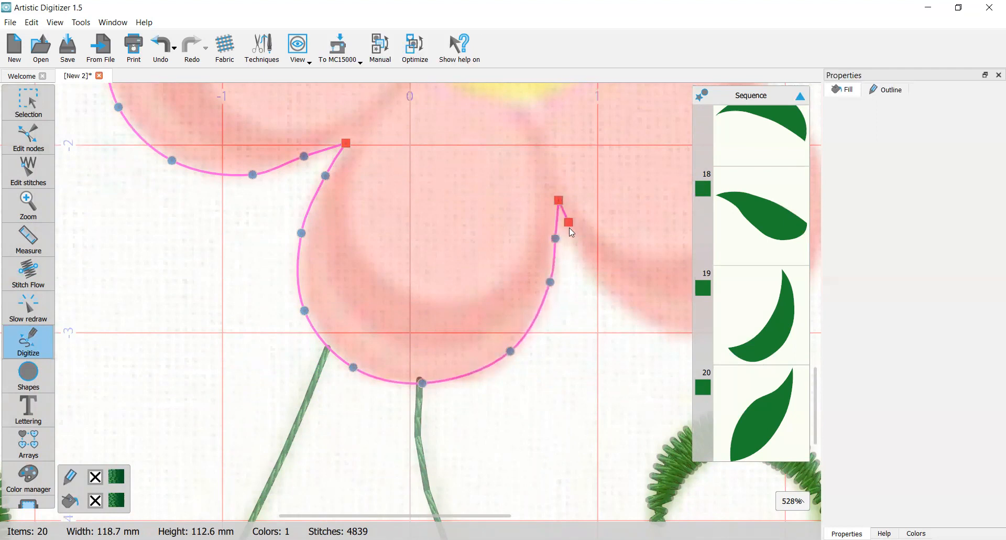
Trace around the lower-right petal with curve points and place a corner at the notch below the right petal.
right_click(571, 237)
scroll(645, 312, "right", 3)
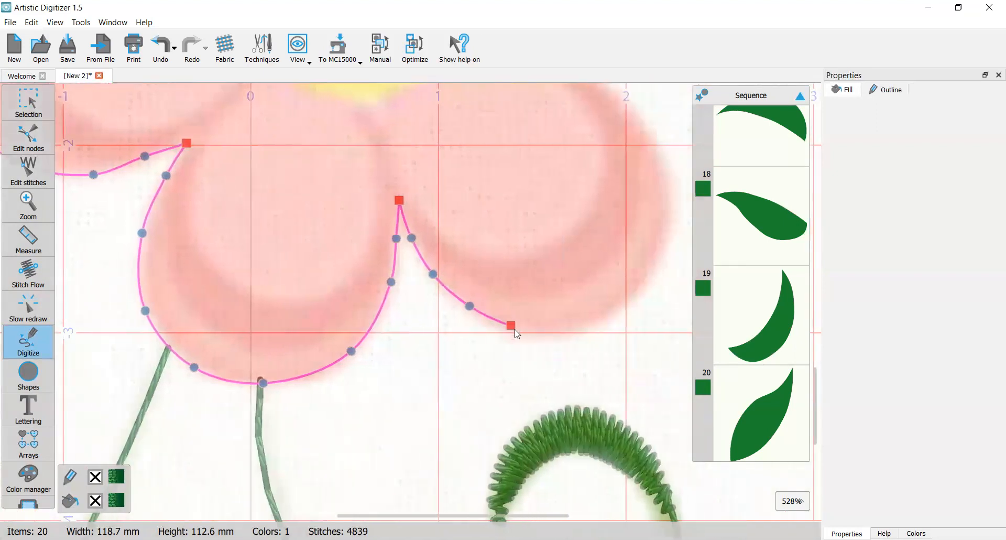
left_click(516, 331)
scroll(679, 257, "right", 1)
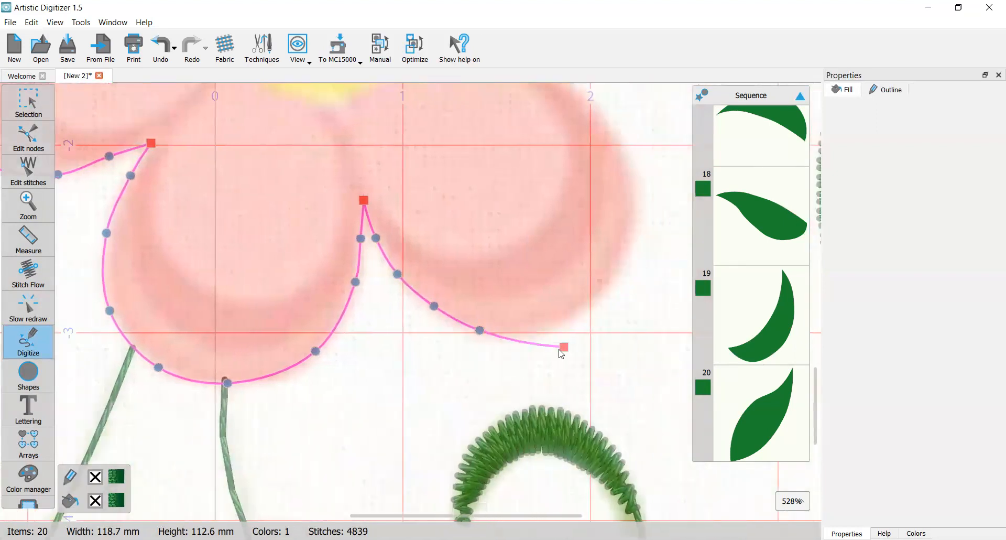
left_click(554, 324)
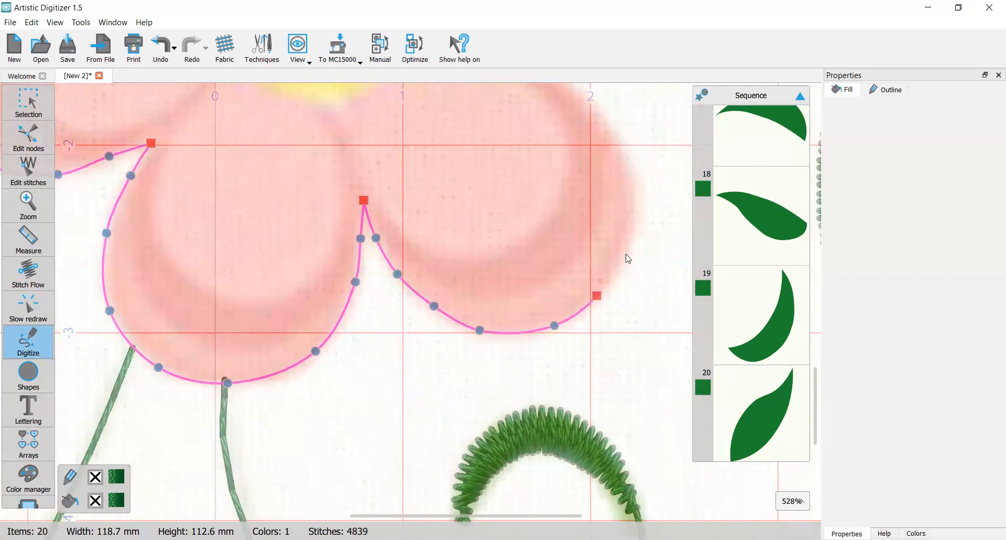
left_click(623, 272)
left_click(634, 182)
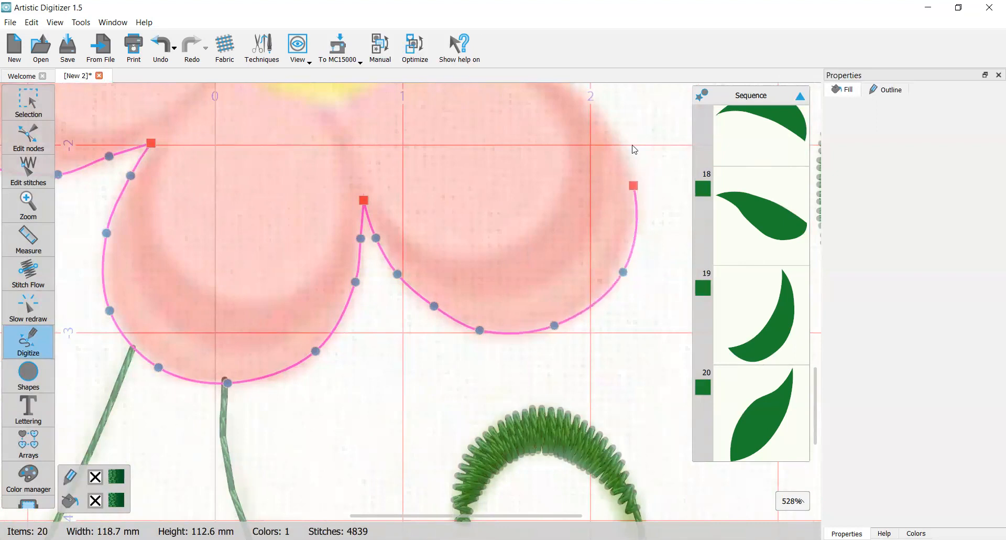
left_click(599, 120)
scroll(599, 121, "up", 3)
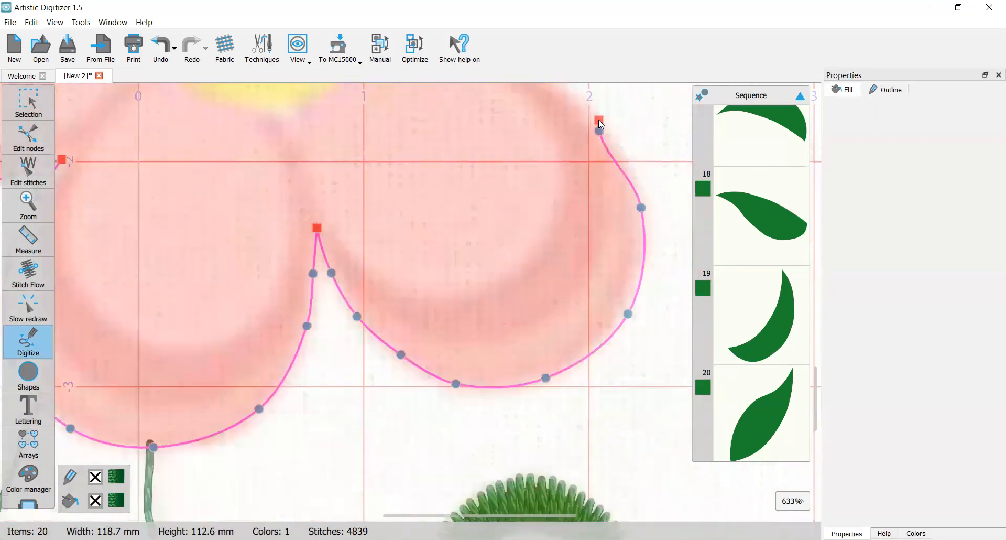
scroll(601, 124, "up", 2)
left_click(541, 259)
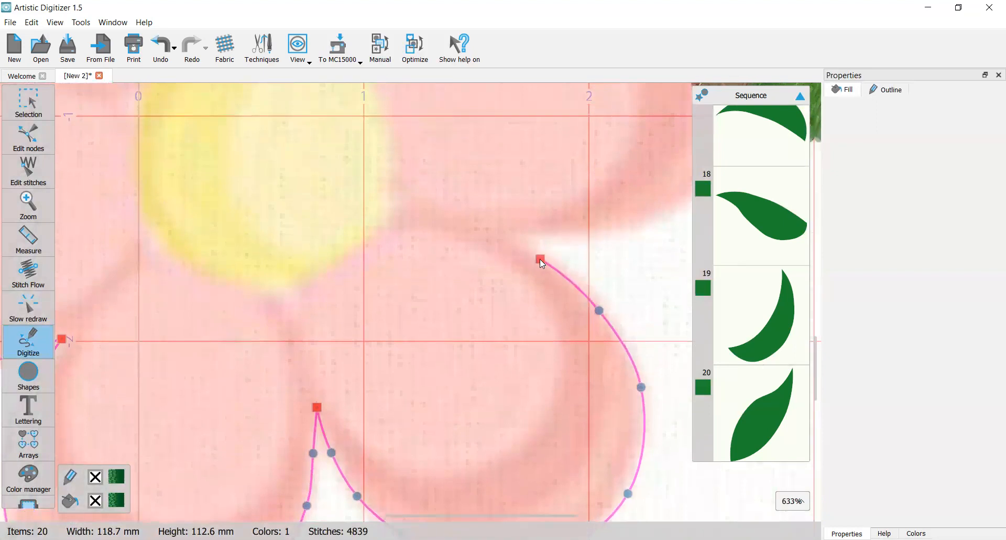
left_click(501, 236)
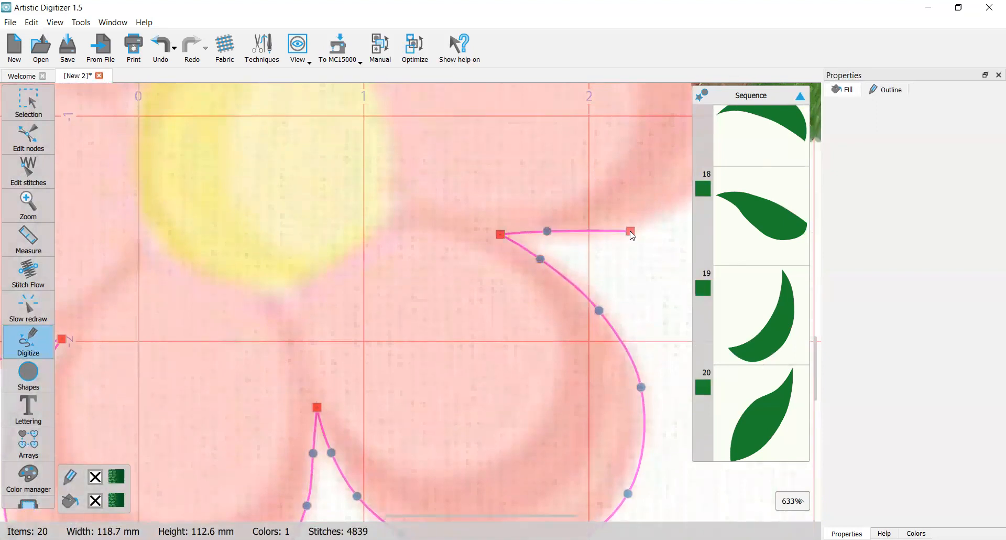
Continue the flower outline with curve points along the right petal's lower edge and around its tip over the right leaf.
left_click(627, 225)
scroll(650, 234, "down", 1)
scroll(653, 232, "right", 3)
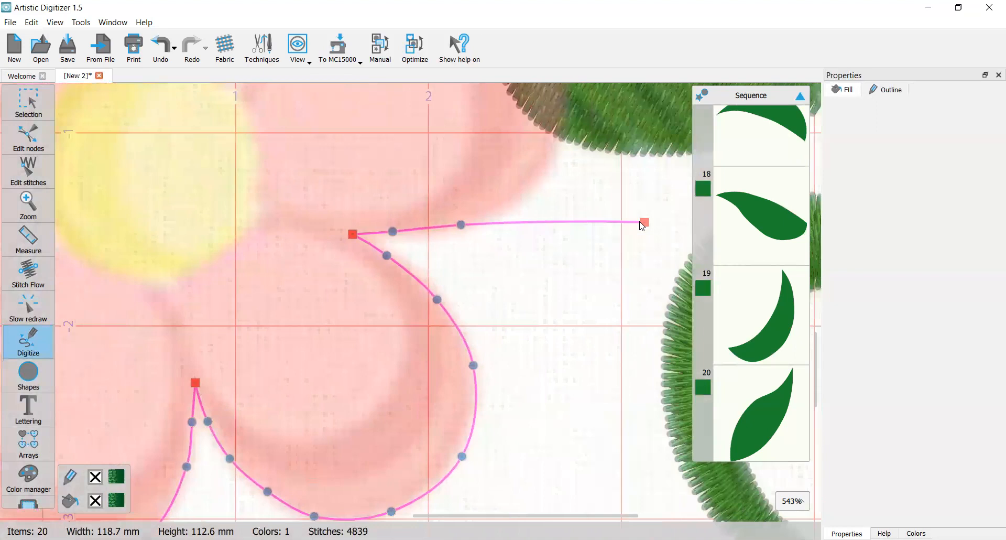
scroll(644, 225, "up", 1)
scroll(504, 201, "up", 1)
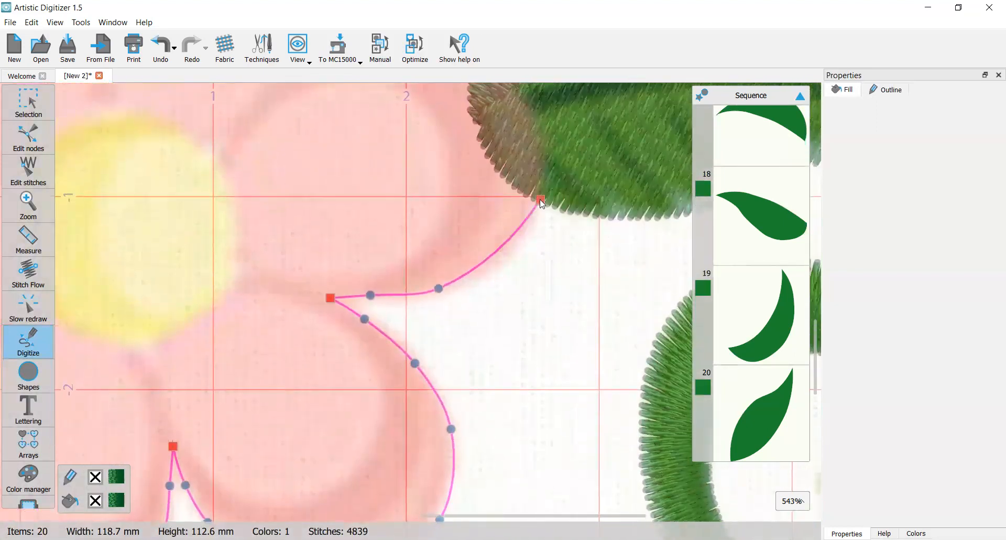
left_click(509, 244)
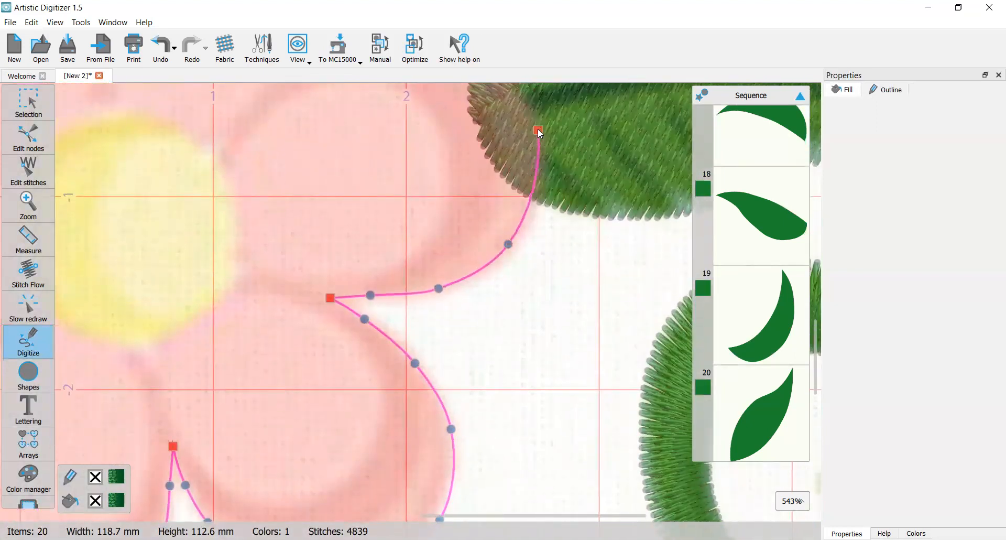
left_click(543, 163)
left_click(537, 123)
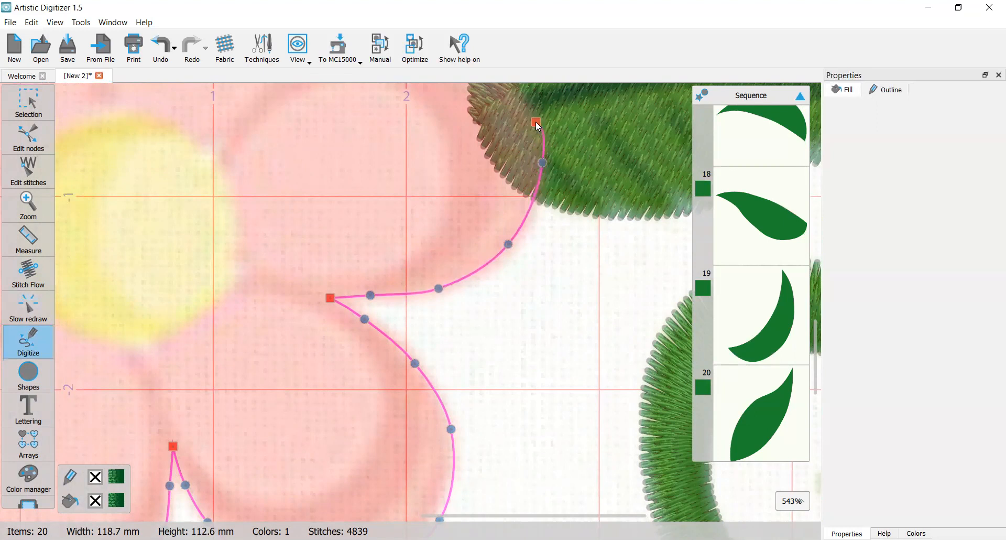
Trace the right petal's upper edge with curve points and close the flower outline at the notch beside the stem ends.
scroll(536, 121, "up", 6)
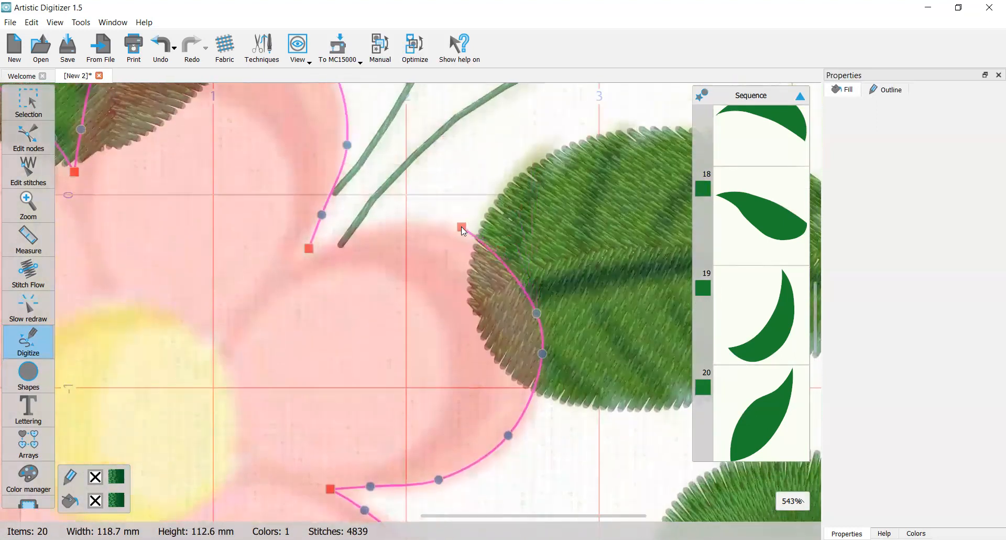
left_click(441, 223)
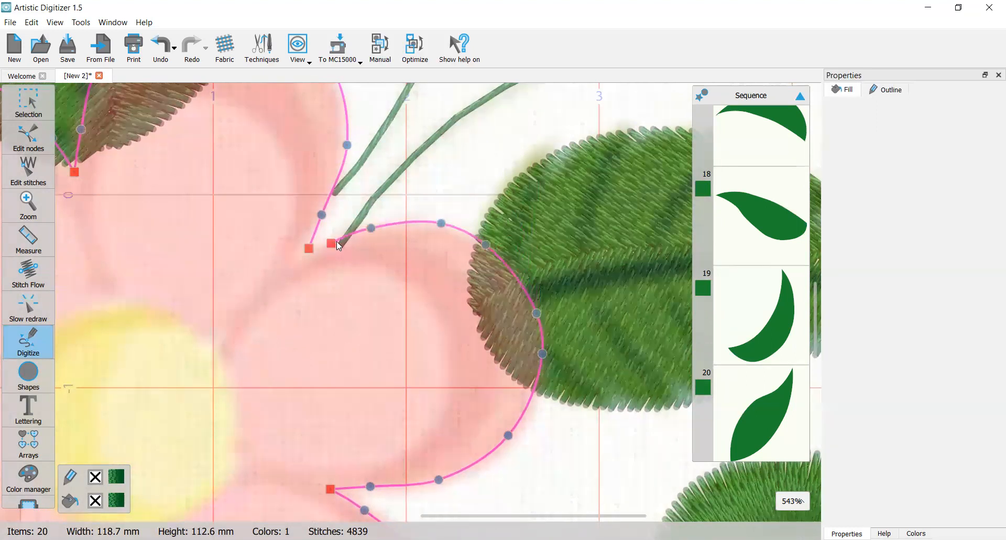
left_click(310, 251)
scroll(311, 253, "down", 6)
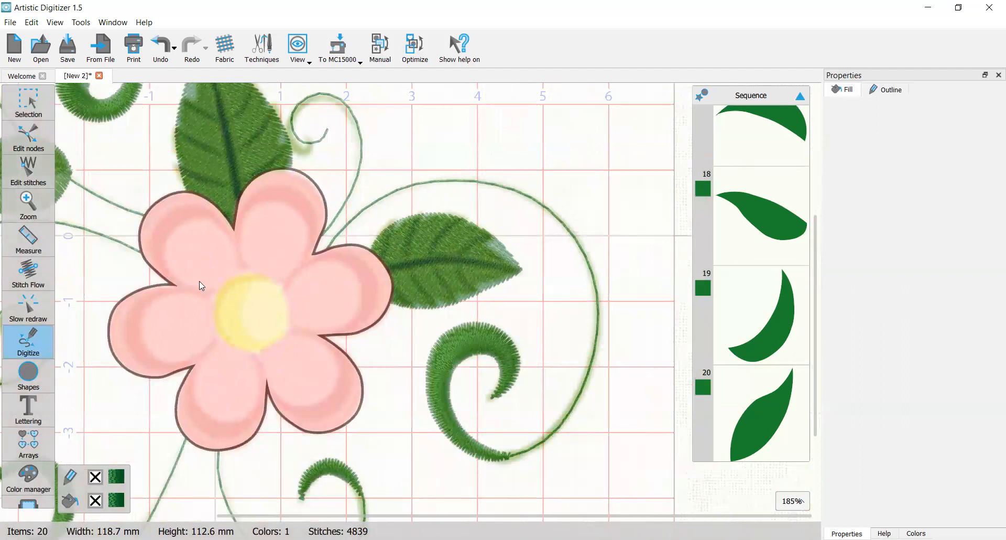
Remove the fill from the new flower shape so only its running outline remains.
left_click(27, 101)
left_click(236, 378)
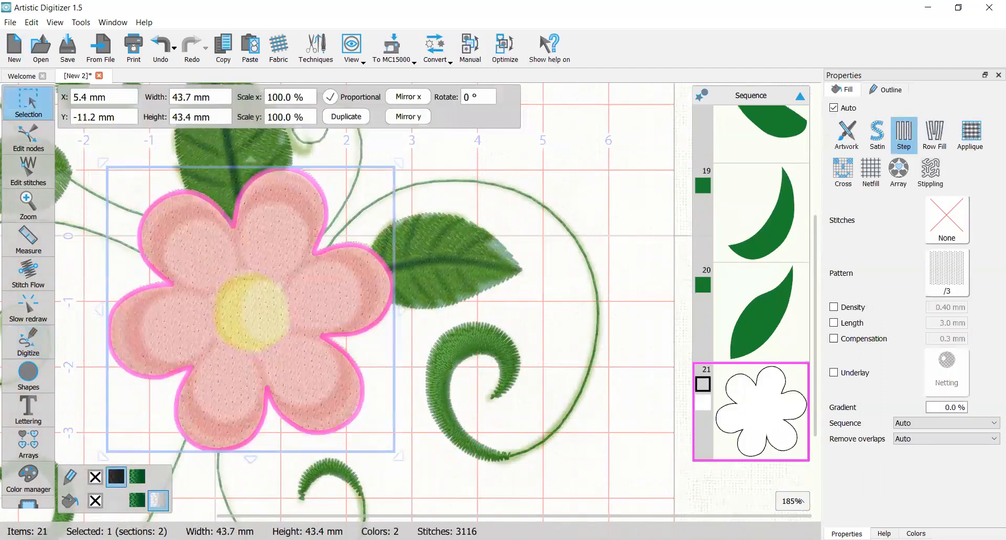
left_click_drag(216, 516, 139, 517)
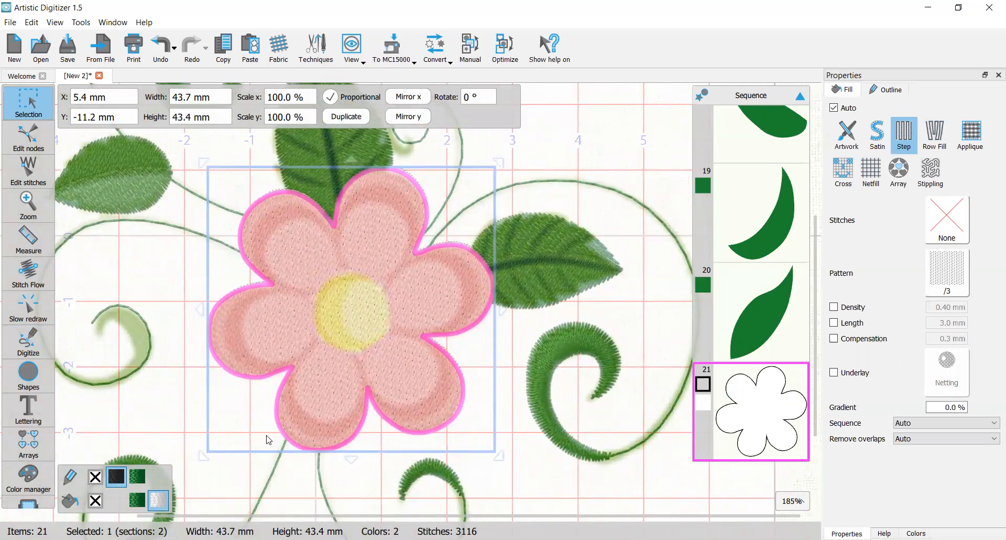
left_click(95, 501)
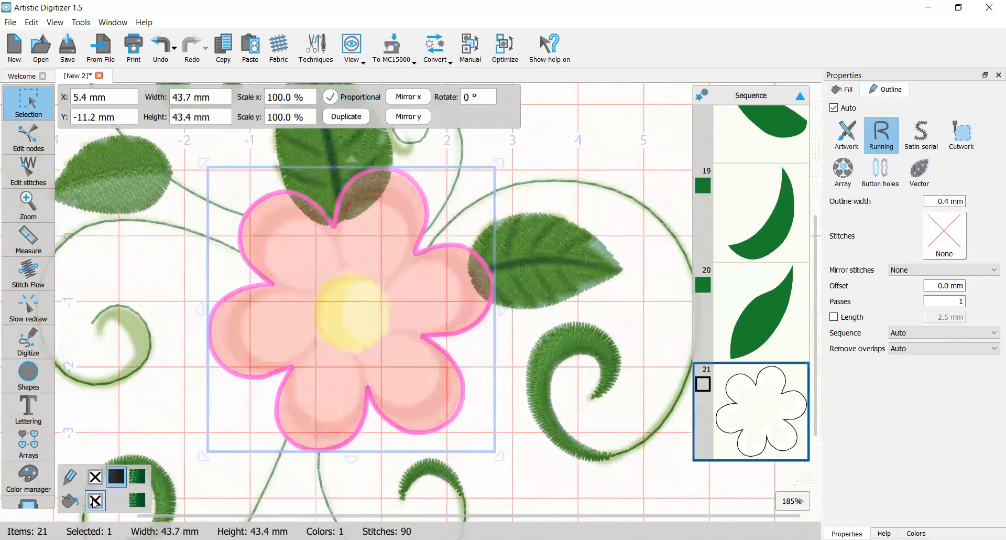
left_click(535, 446)
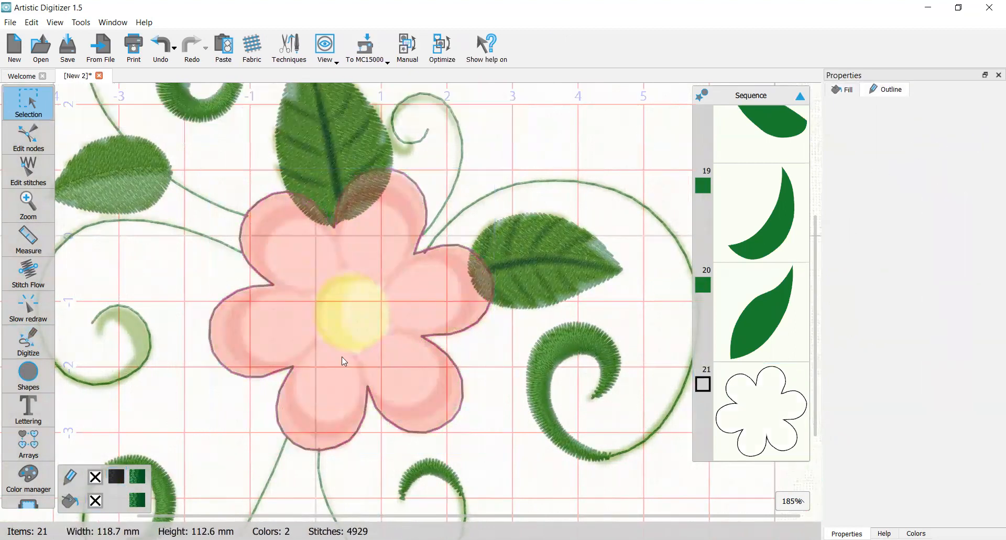
Hide the backdrop picture behind the embroidery.
left_click(55, 22)
mouse_move(67, 50)
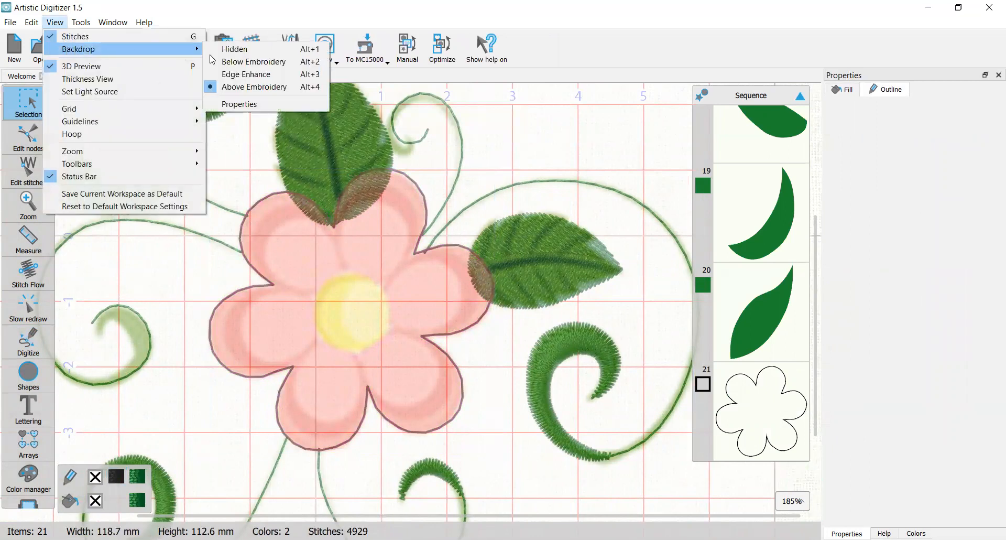
left_click(213, 50)
scroll(316, 361, "down", 5)
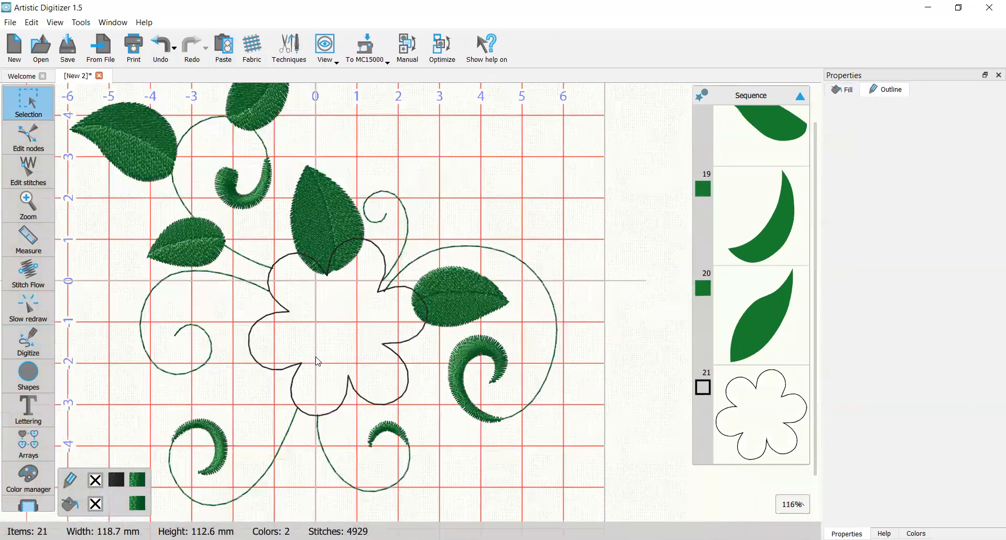
scroll(294, 404, "up", 5)
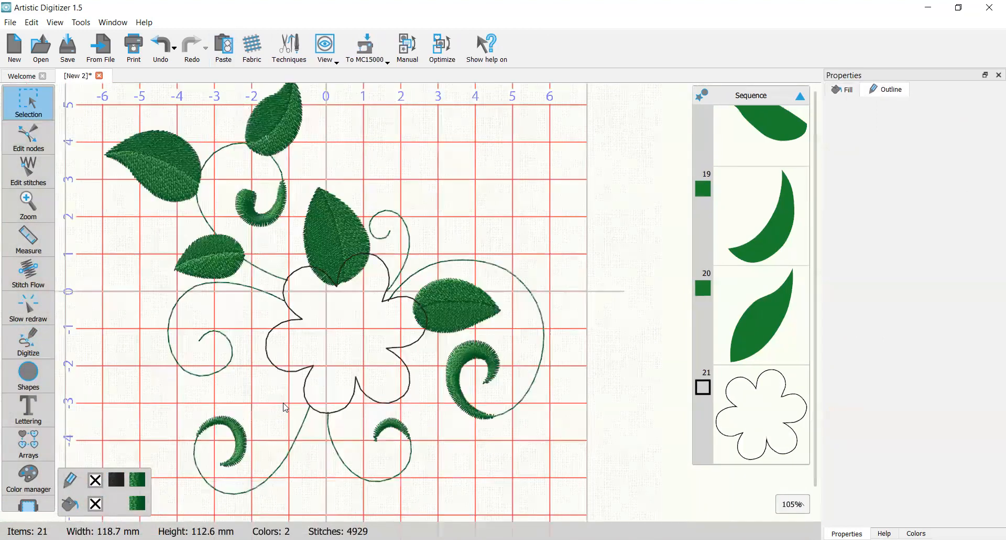
scroll(413, 311, "down", 1)
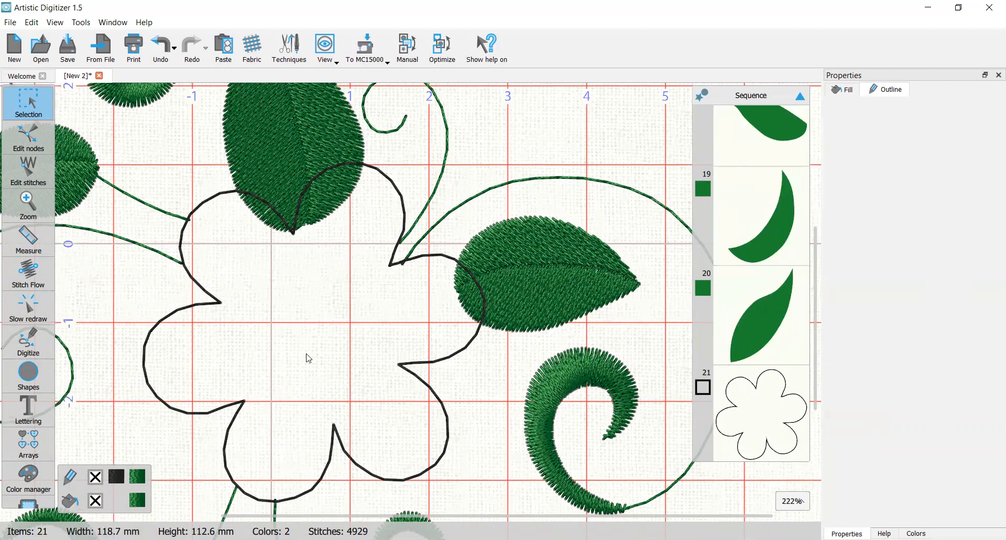
Copy and paste the black flower outline in place, and set the copy's outline color to 207 Blue.
left_click(739, 409)
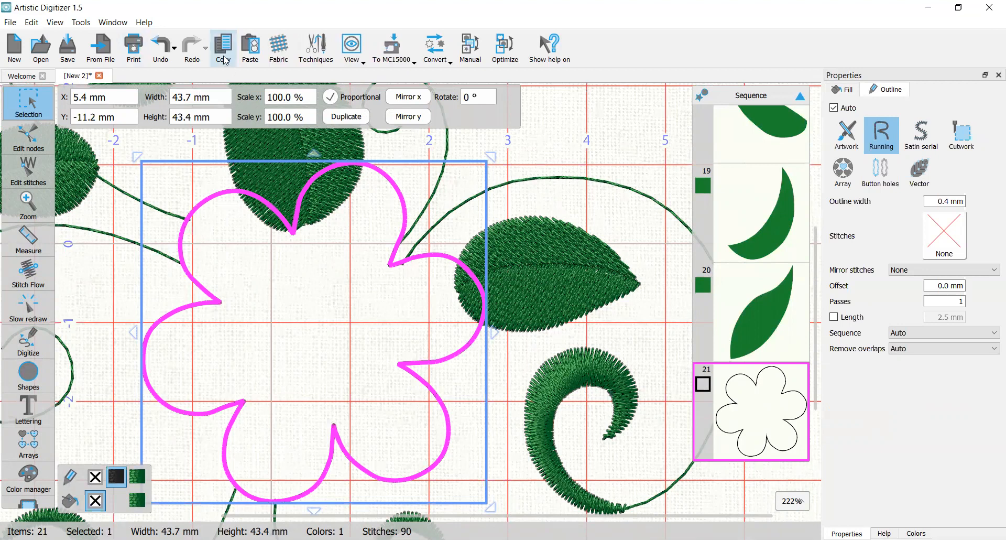
left_click(251, 50)
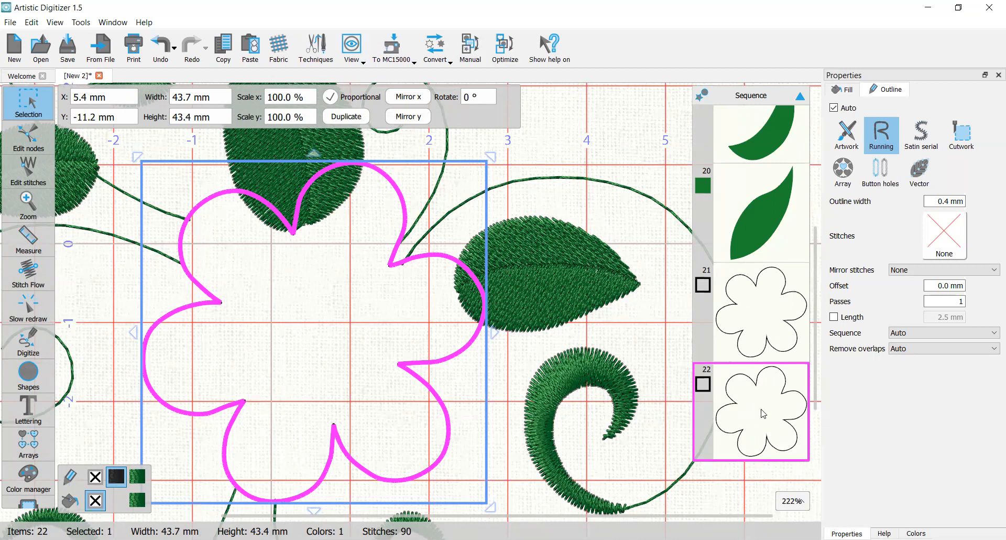
left_click(916, 533)
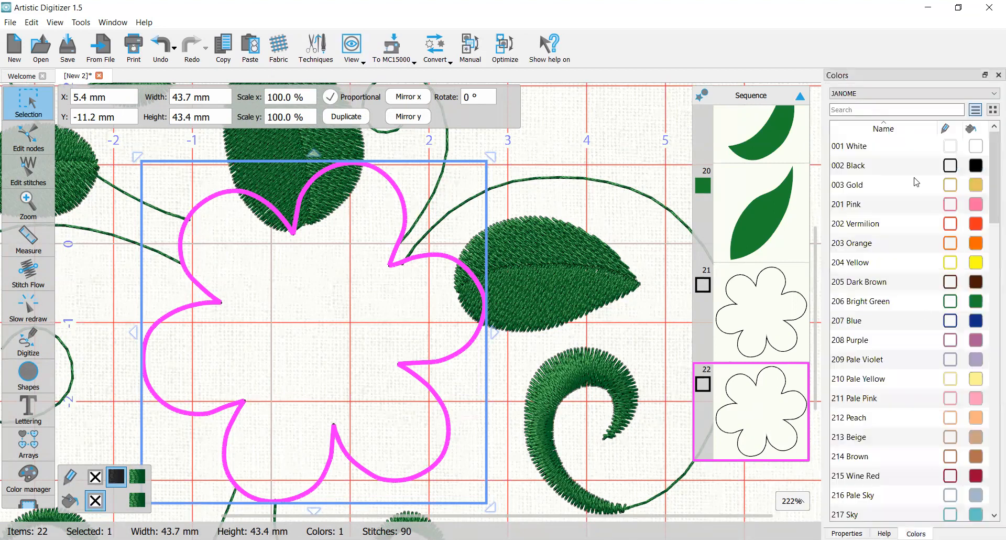
left_click(949, 320)
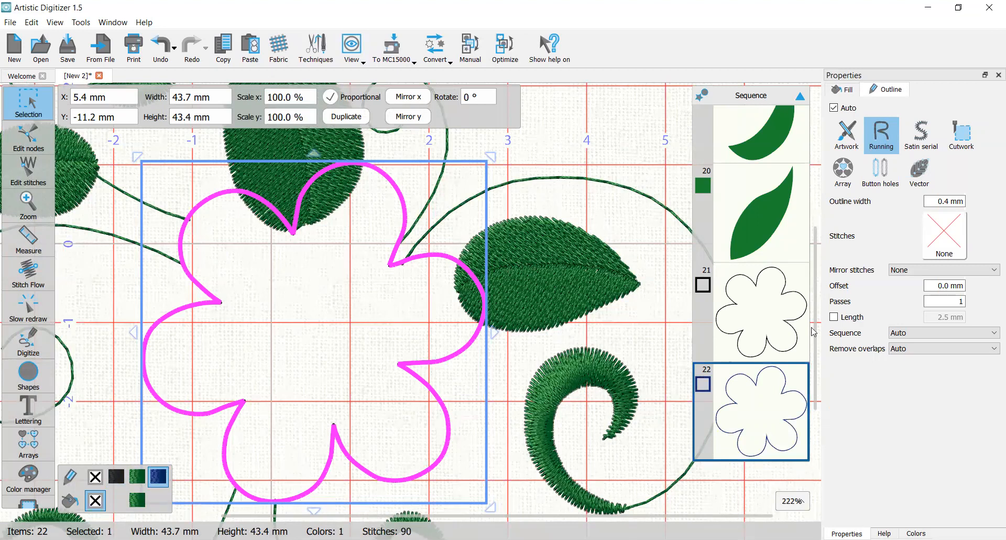
Give the blue flower outline the Double running stitch and enable its custom stitch length of 2.5 mm.
left_click(944, 235)
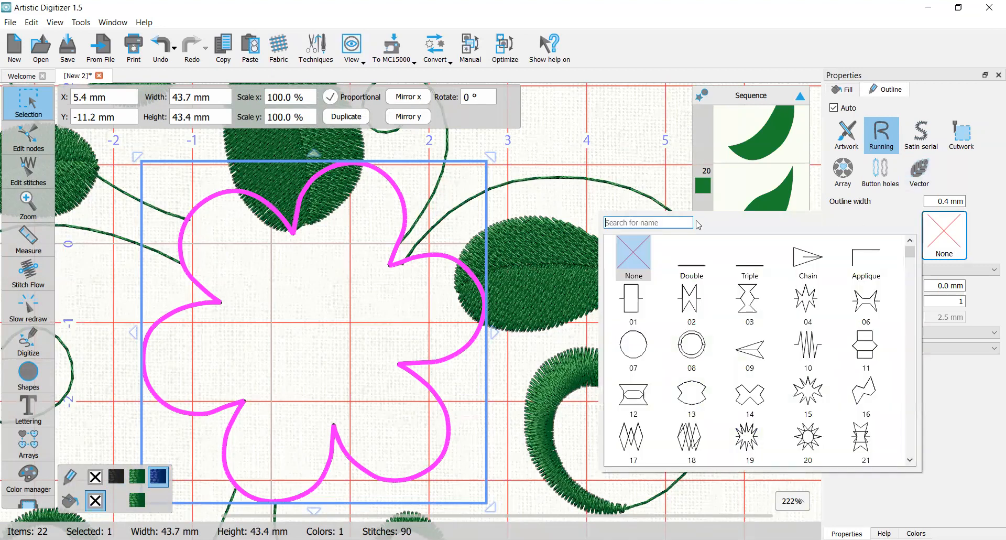
left_click(691, 264)
left_click(834, 318)
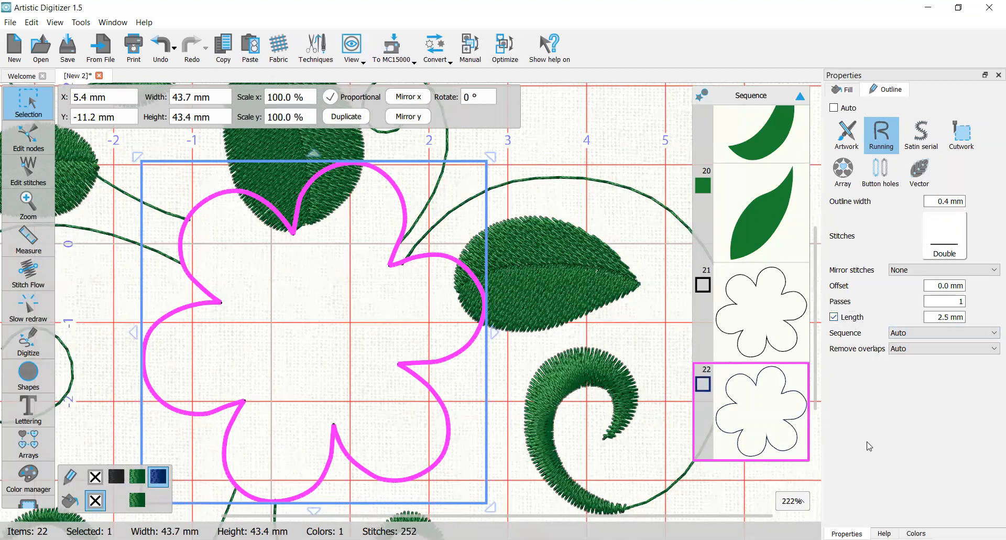
left_click(505, 386)
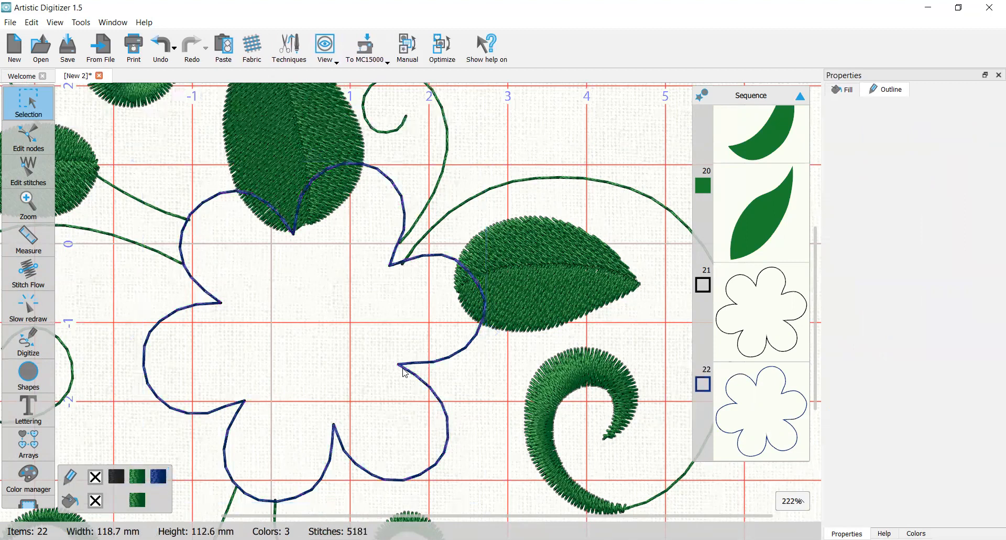
Copy the blue double-stitch flower outline and paste a duplicate in place.
scroll(378, 356, "down", 2)
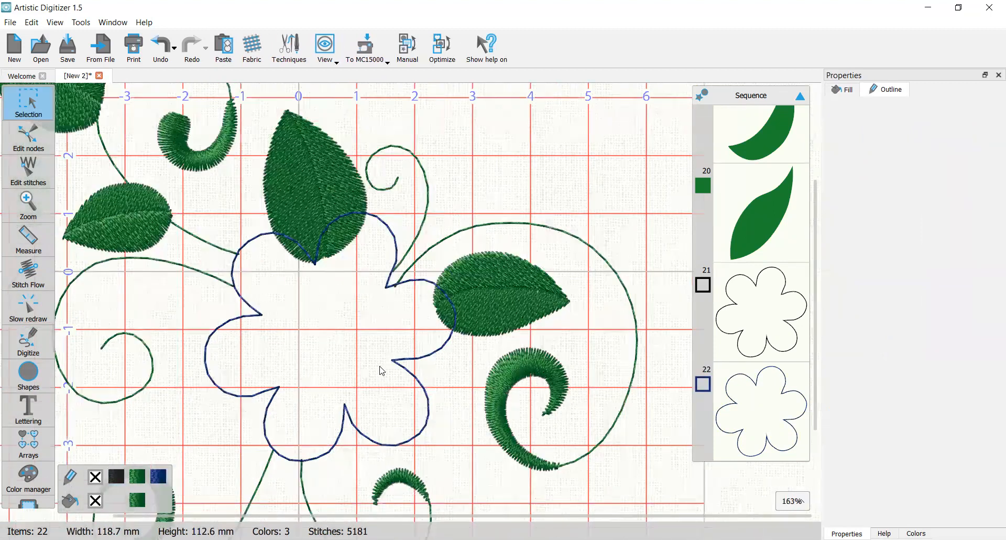
scroll(380, 309, "up", 4)
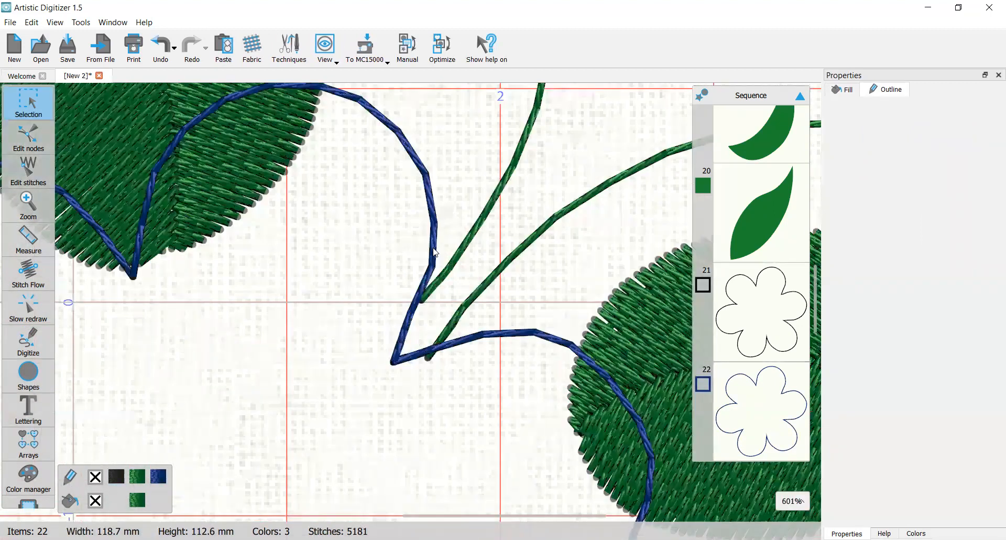
scroll(407, 278, "down", 3)
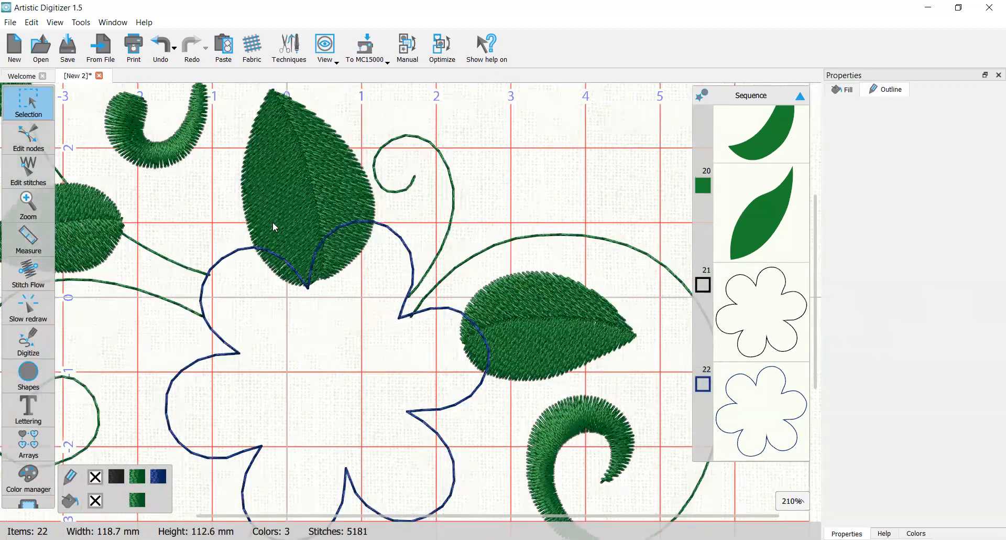
scroll(336, 213, "down", 1)
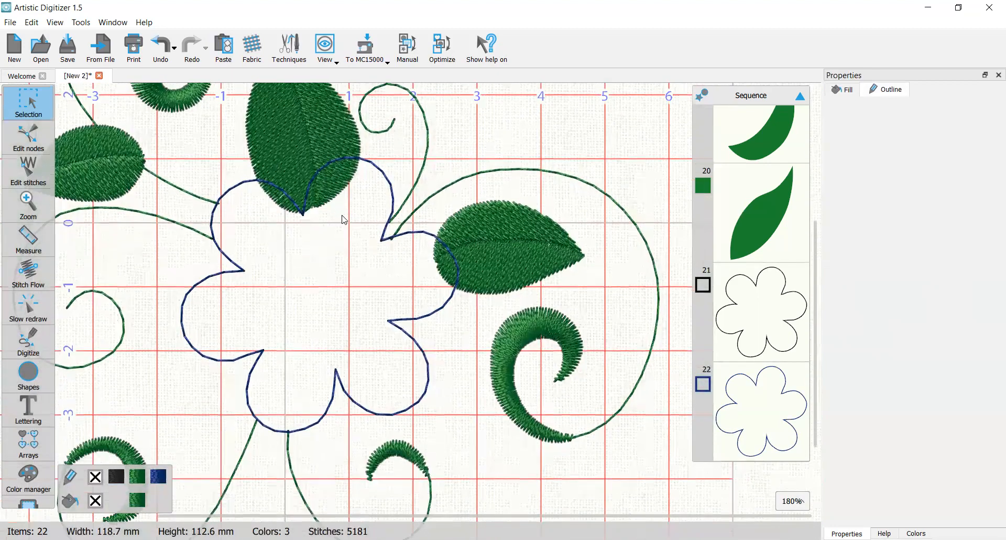
scroll(344, 219, "left", 3)
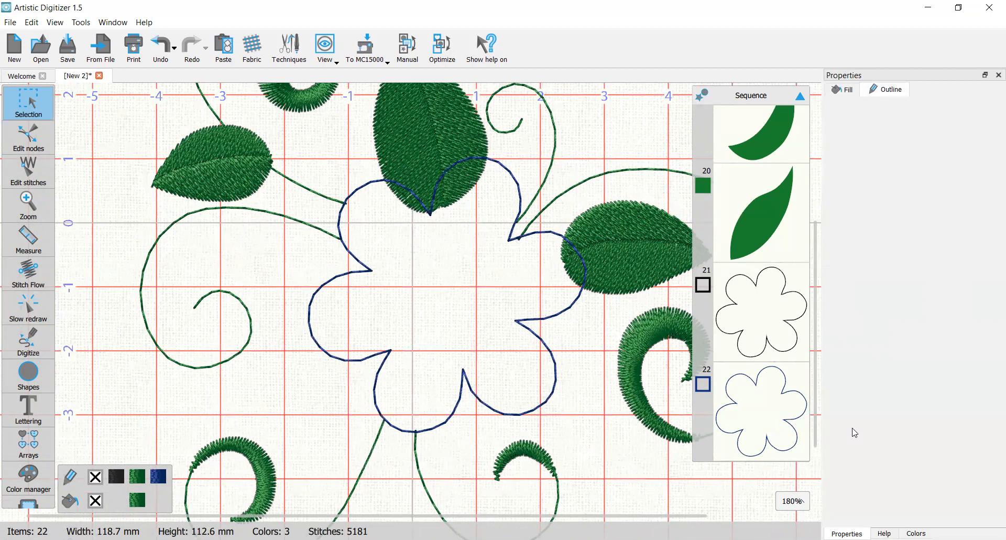
left_click(781, 382)
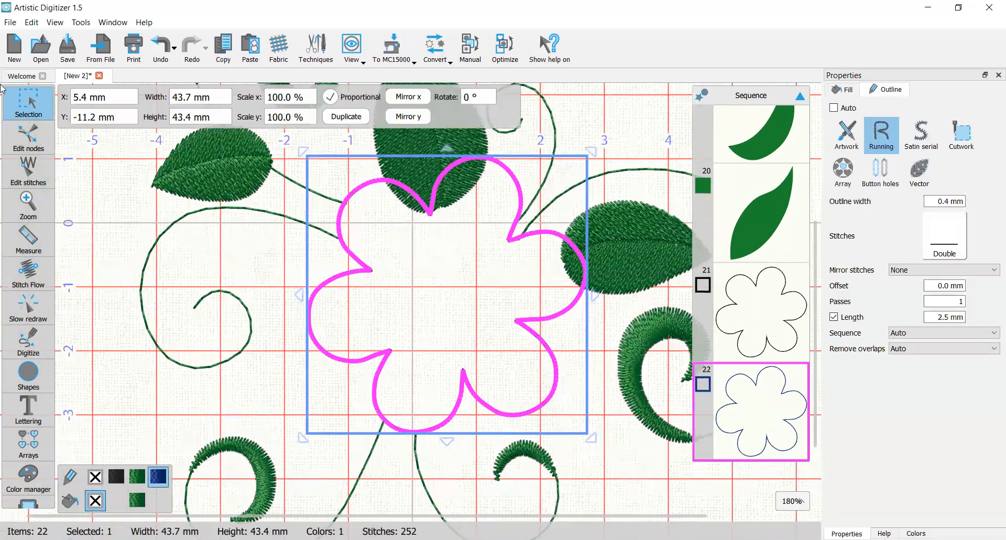
left_click(223, 47)
left_click(250, 47)
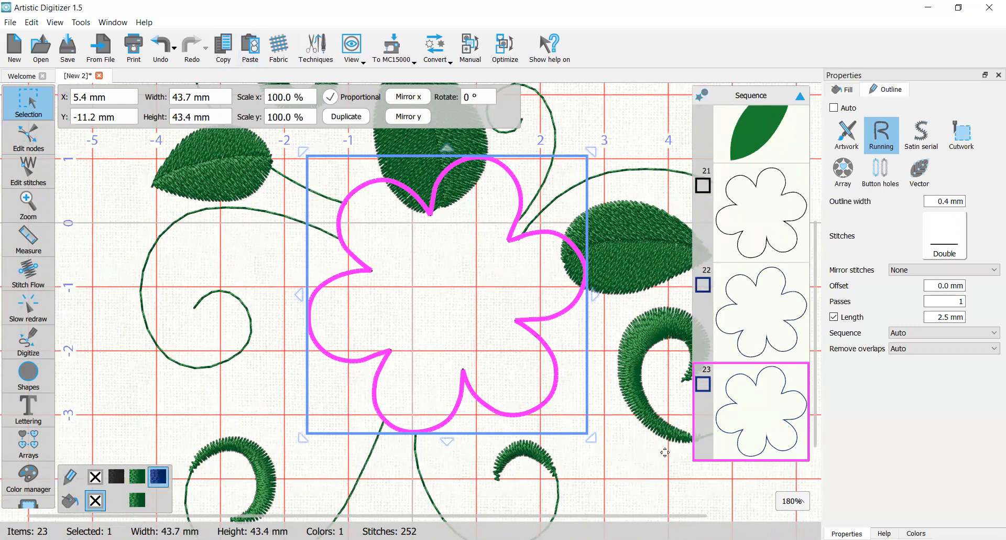
Change the pasted flower outline to Satin serial with an outline width of 3 mm.
left_click(930, 132)
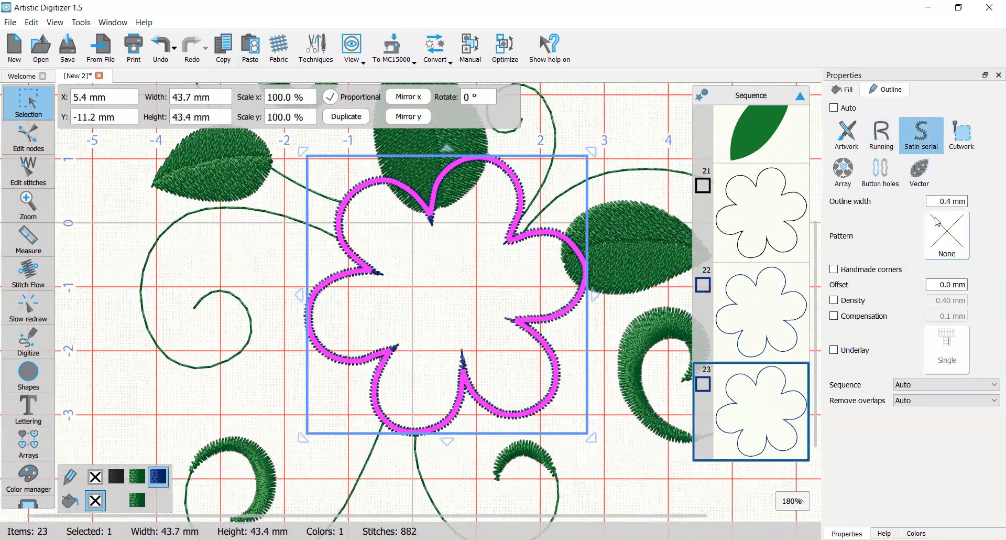
left_click_drag(935, 201, 987, 208)
type("3")
key("Return")
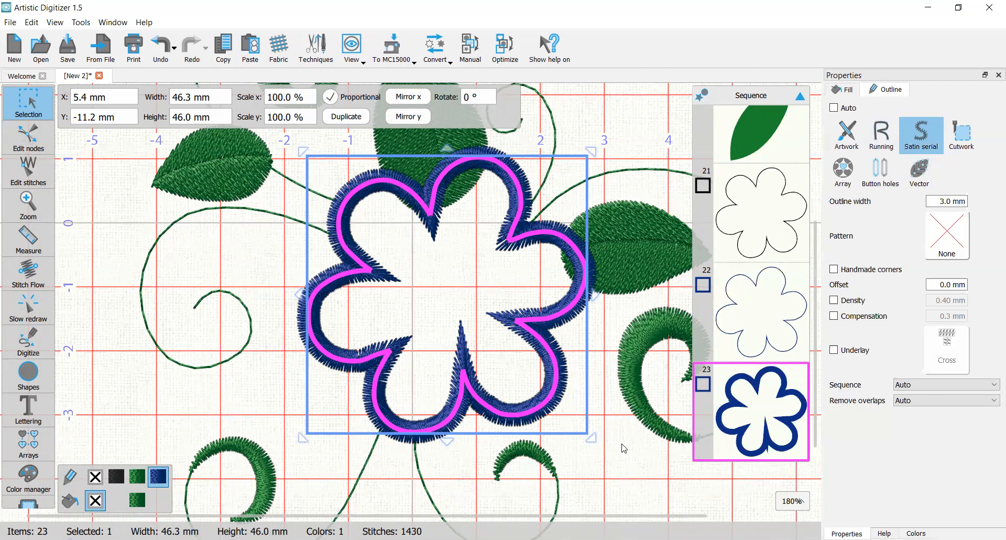
Examine the wide satin border around the petals and at the notches between them.
scroll(624, 447, "down", 2)
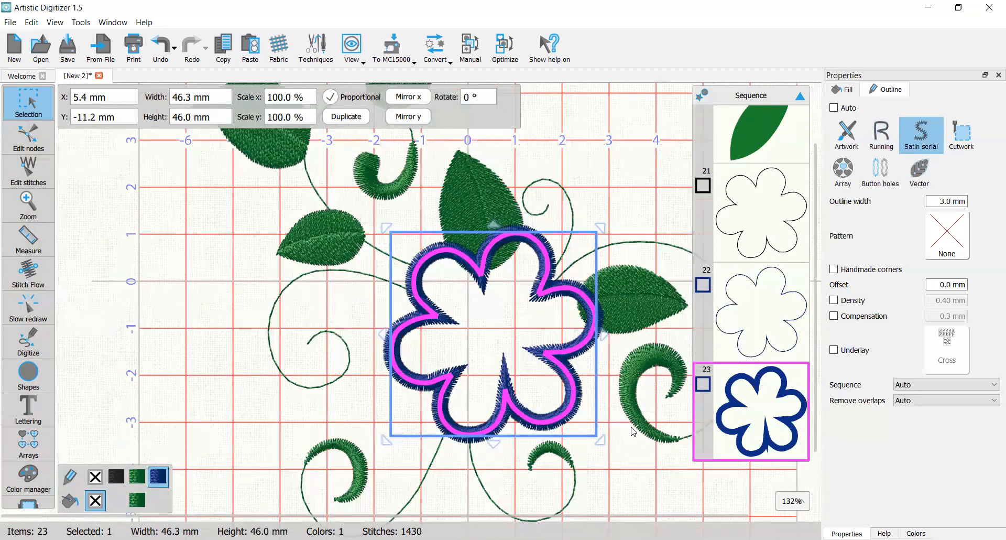
scroll(633, 431, "up", 3)
scroll(631, 427, "up", 2)
scroll(632, 428, "down", 3)
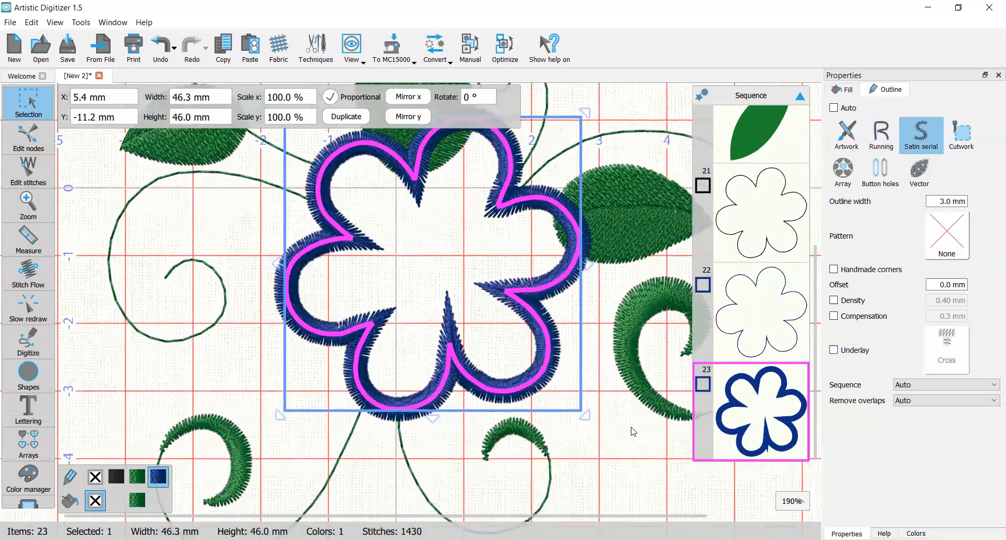
scroll(625, 427, "left", 1)
scroll(602, 419, "right", 1)
scroll(348, 265, "up", 3)
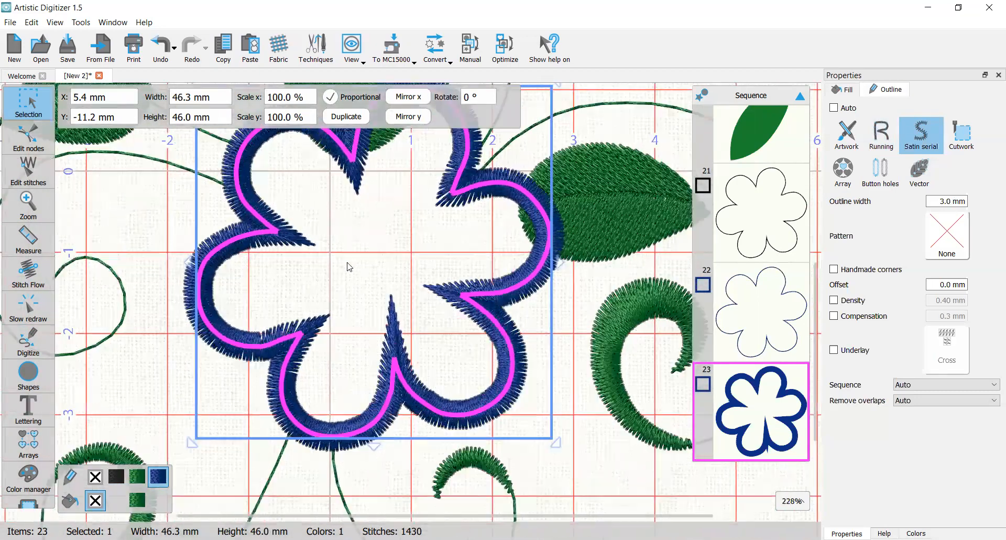
scroll(351, 267, "down", 4)
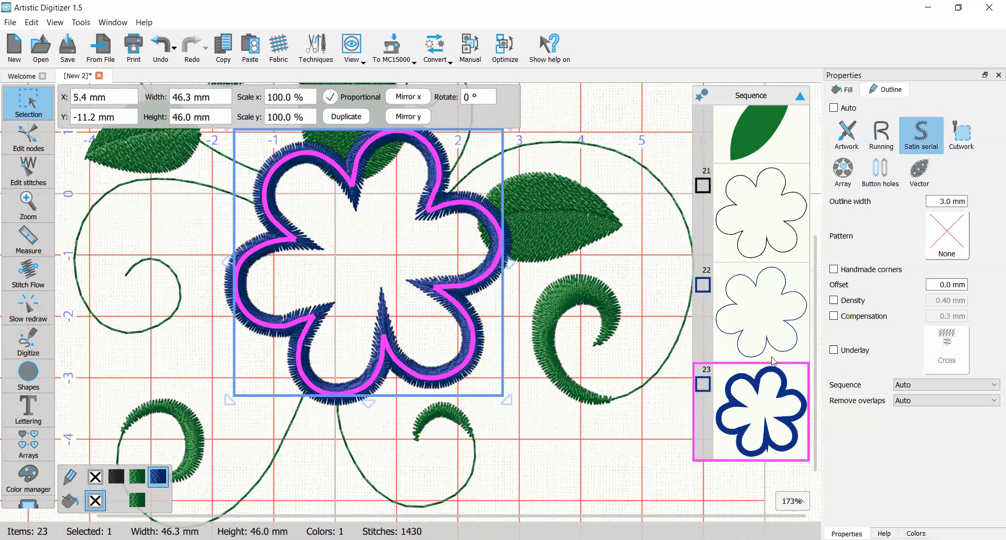
Enable the Cross underlay on the satin flower border and recolor its outline to 201 Pink.
left_click(834, 349)
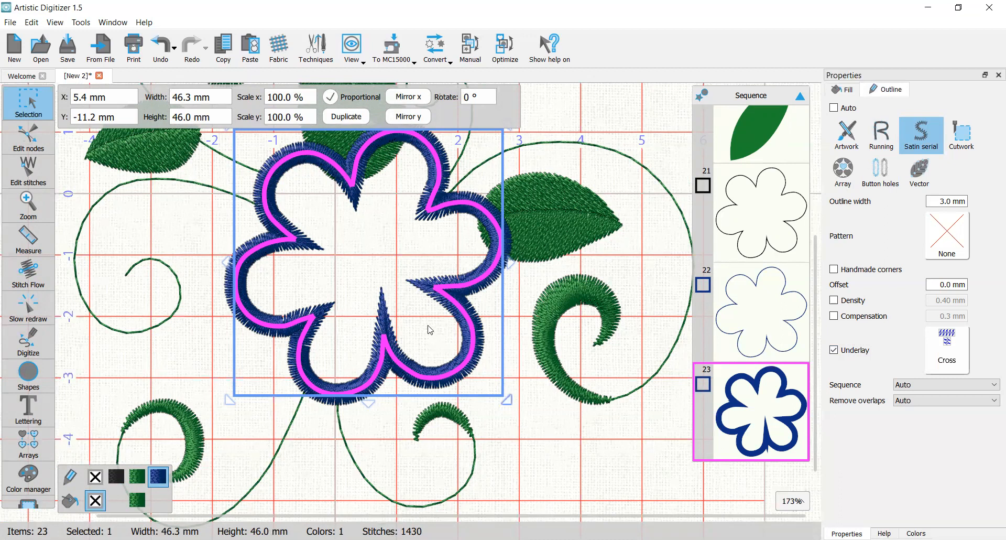
scroll(429, 324, "up", 2)
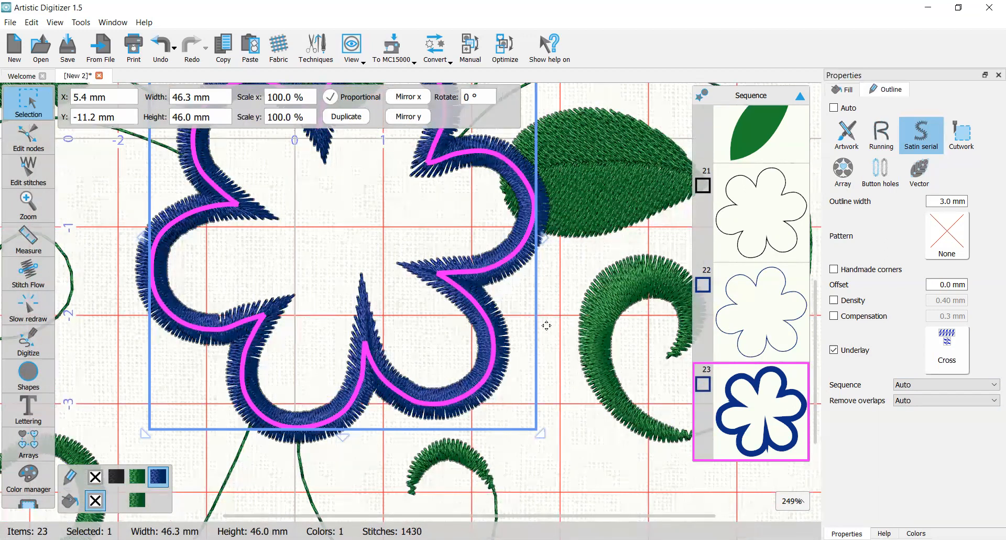
left_click(916, 533)
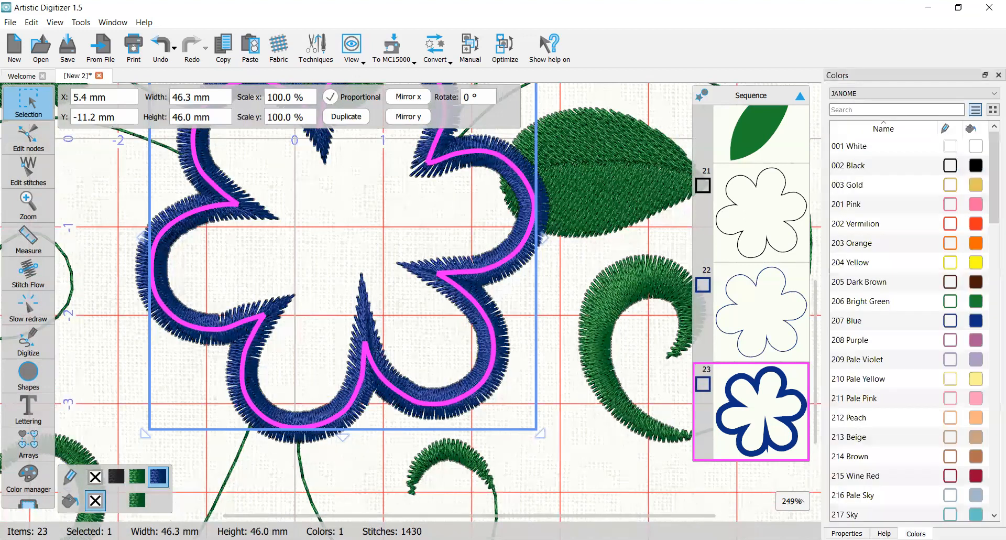
left_click(976, 204)
left_click(601, 449)
scroll(603, 452, "down", 2)
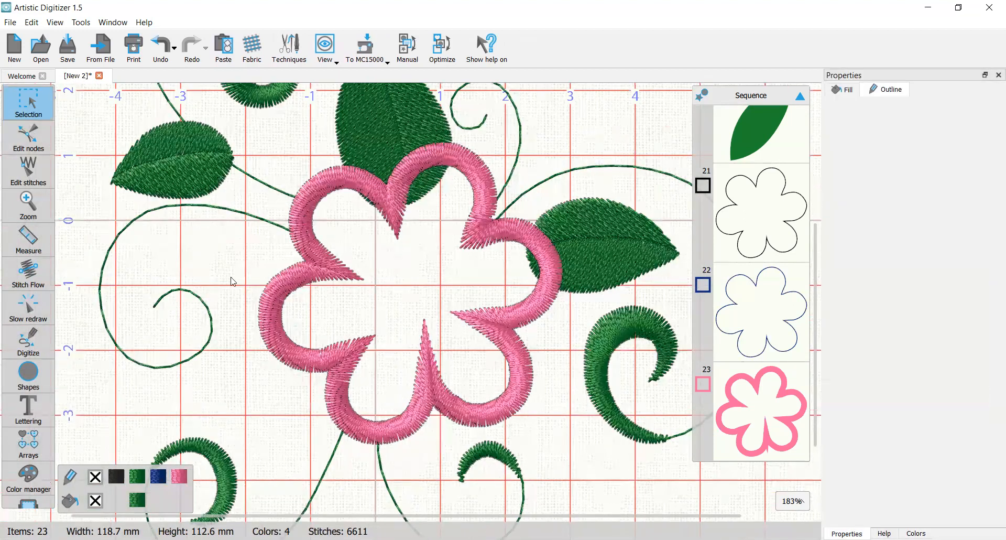
Reshape the pink border's notch between the two bottom petals by slightly shifting its corner node and the neighboring node on the right petal.
scroll(469, 388, "up", 1)
scroll(469, 388, "up", 1)
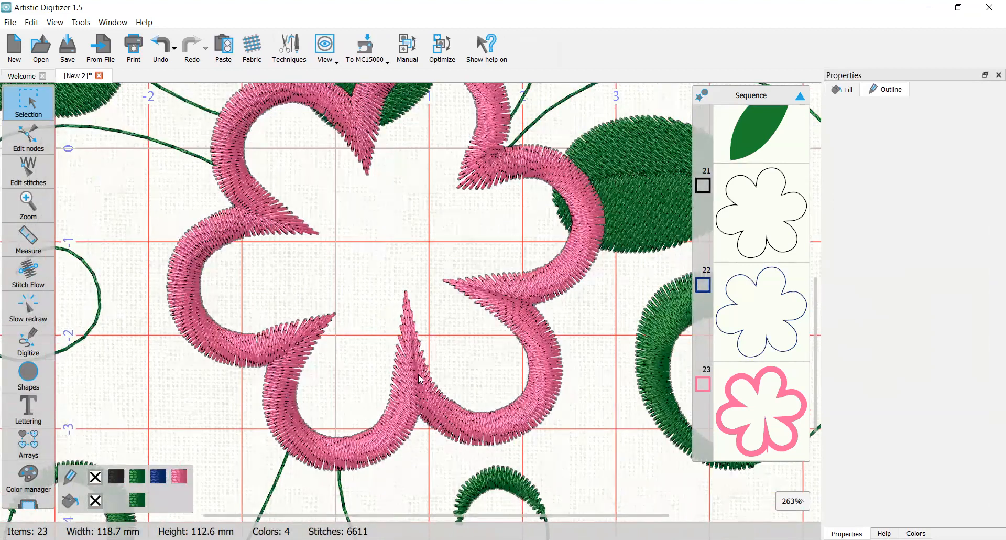
scroll(419, 377, "up", 2)
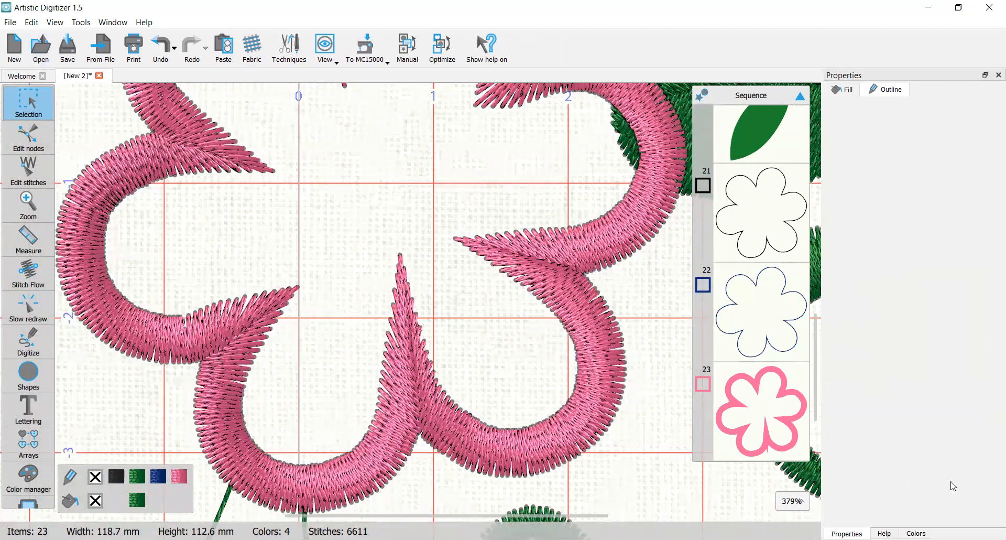
left_click(718, 388)
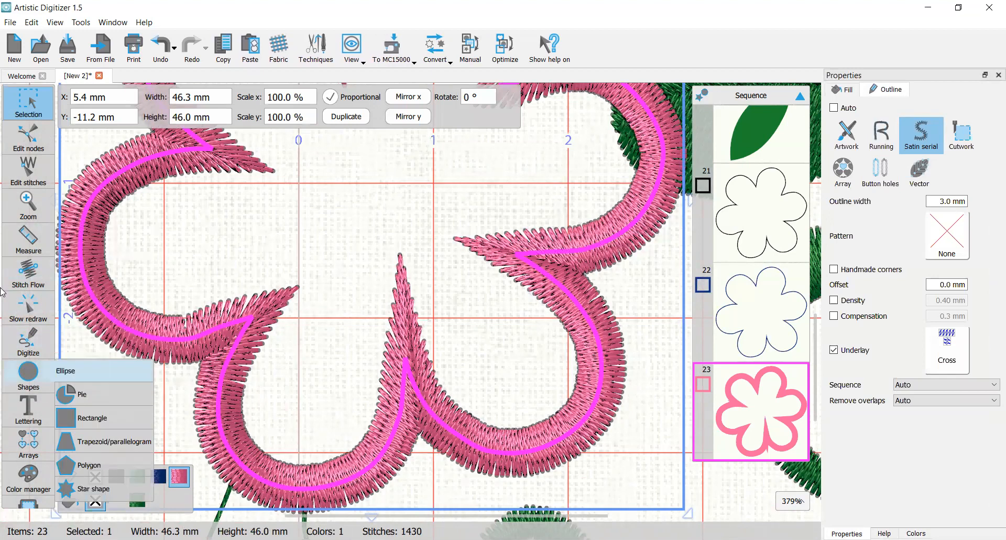
left_click(27, 137)
scroll(361, 356, "up", 3)
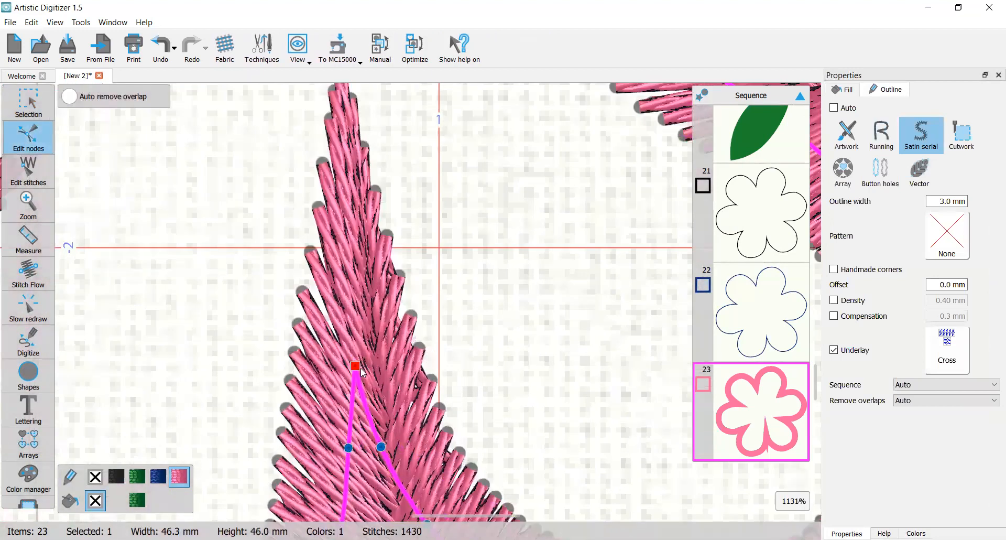
mouse_move(355, 367)
left_mouse_down()
mouse_move(369, 378)
mouse_move(359, 375)
left_mouse_up()
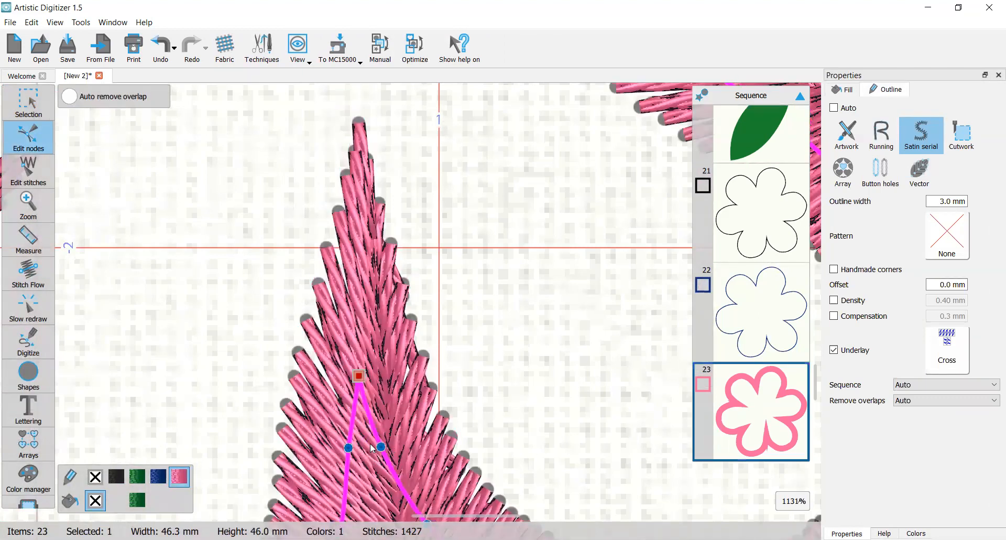
left_click_drag(380, 446, 385, 445)
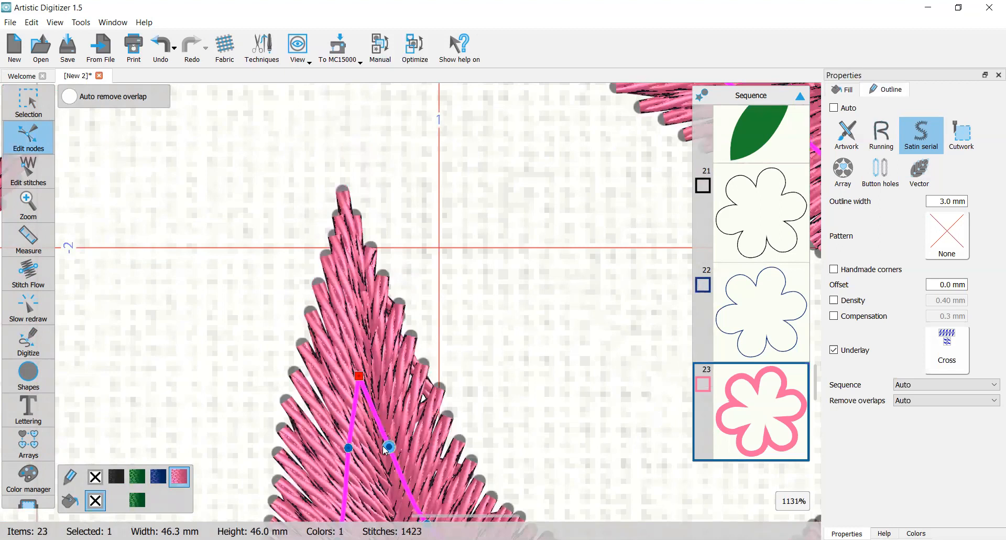
scroll(388, 451, "down", 4)
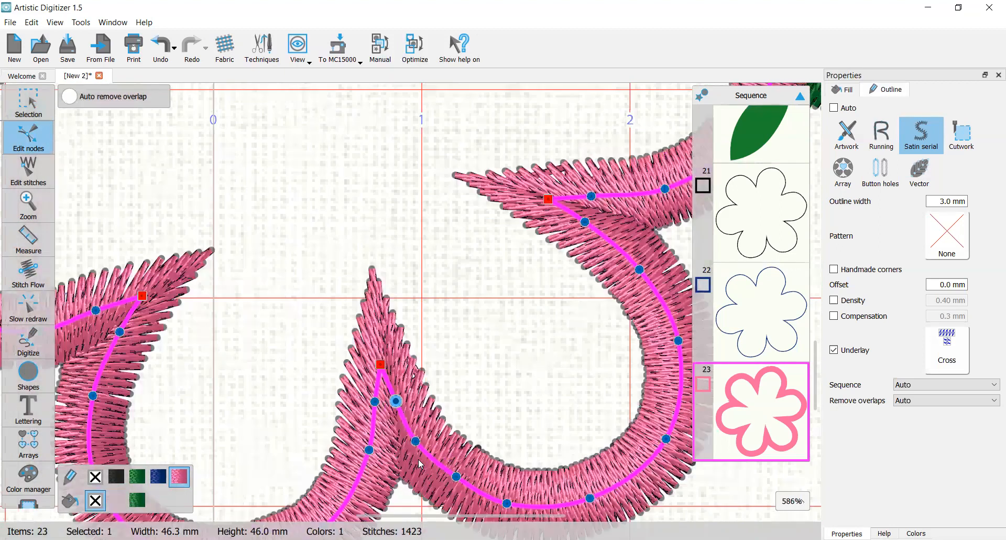
scroll(419, 464, "up", 2)
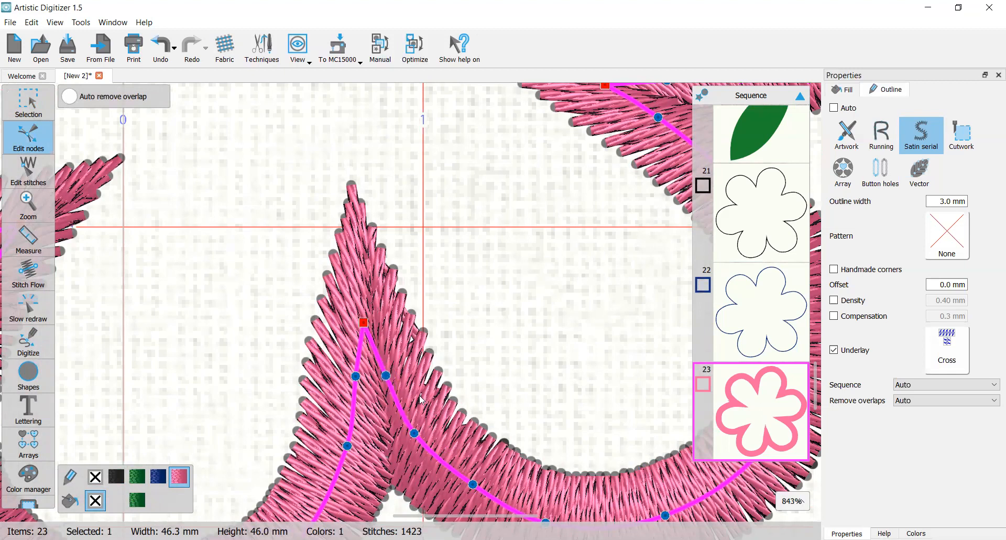
left_click(28, 99)
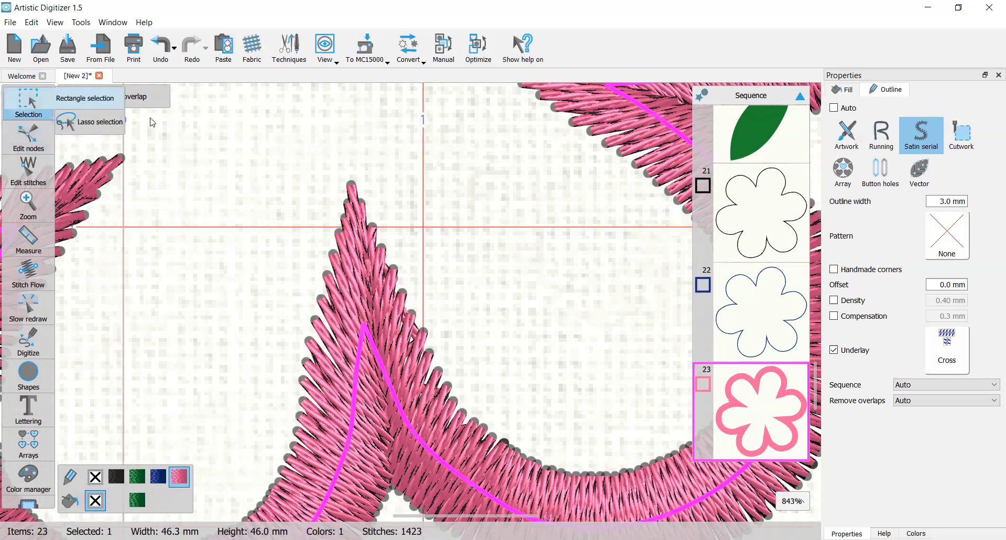
left_click(561, 240)
scroll(339, 389, "down", 6)
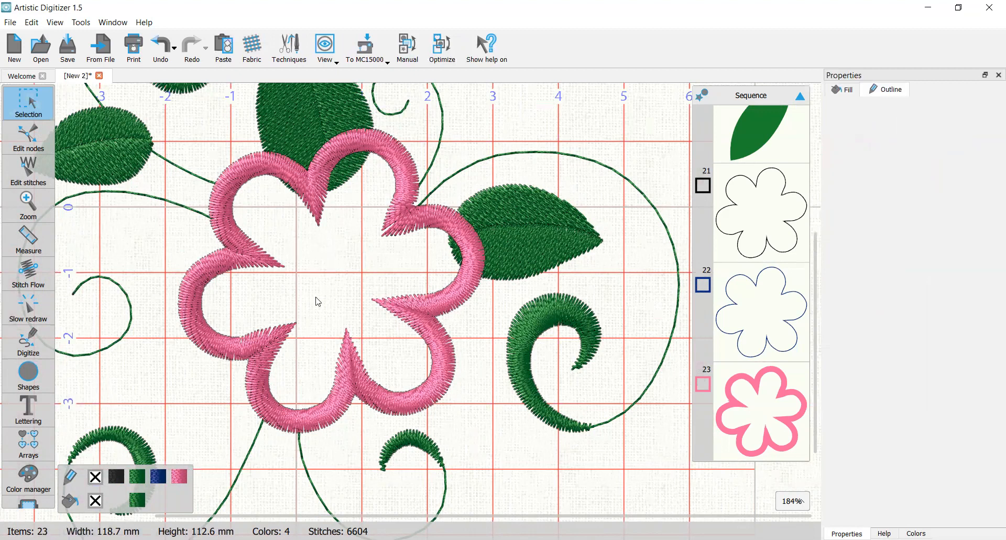
Draw a circle about 12.2 mm in diameter and move it to the flower's center.
left_click(29, 373)
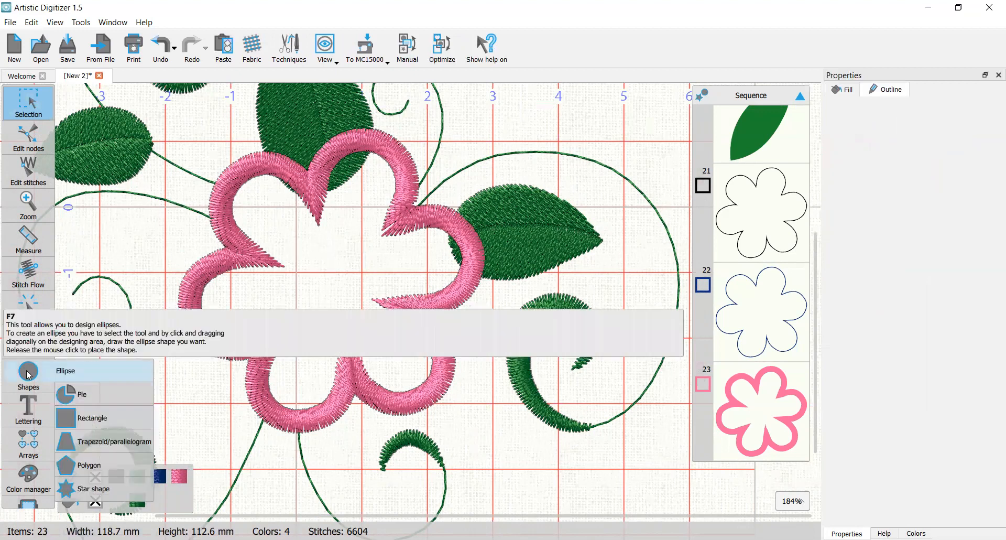
left_click(31, 373)
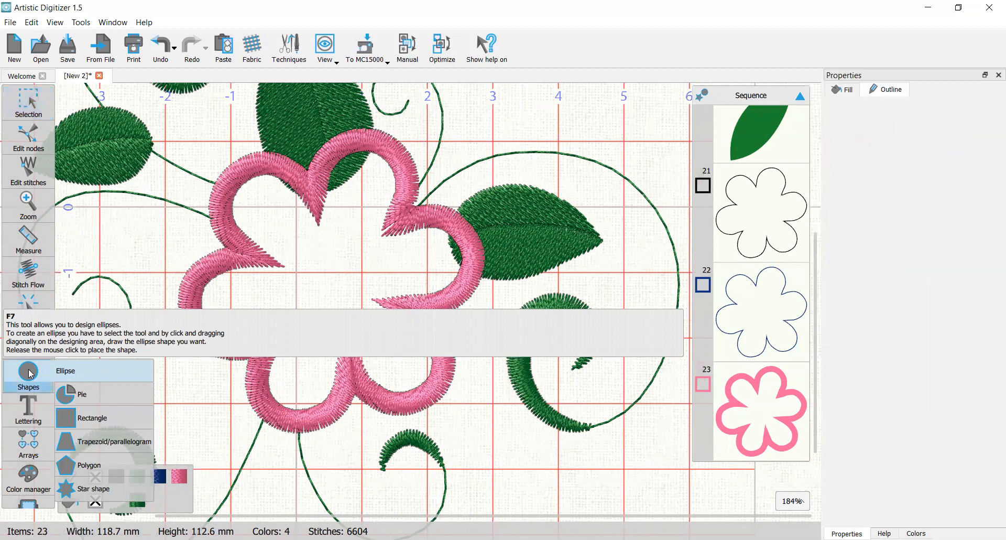
left_click_drag(303, 247, 381, 326)
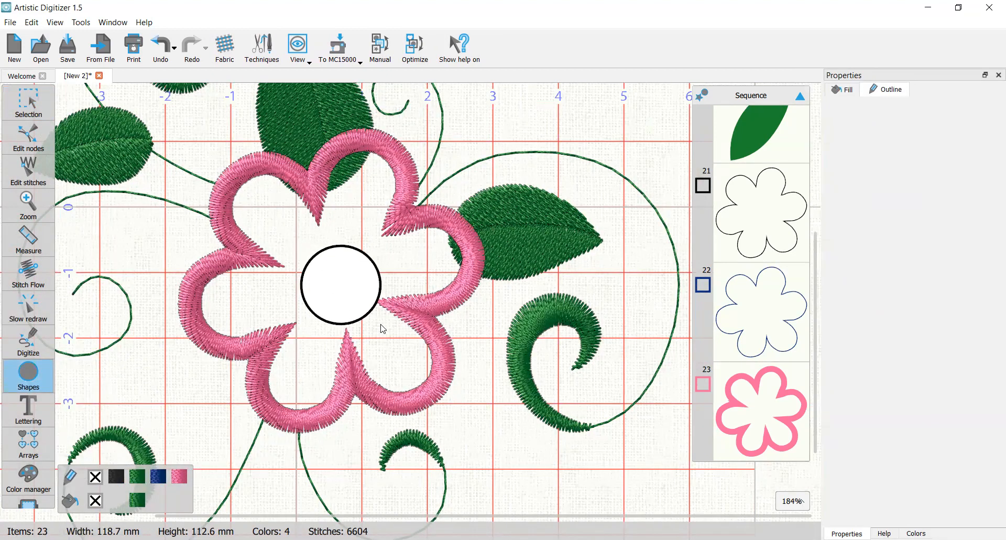
left_click(30, 98)
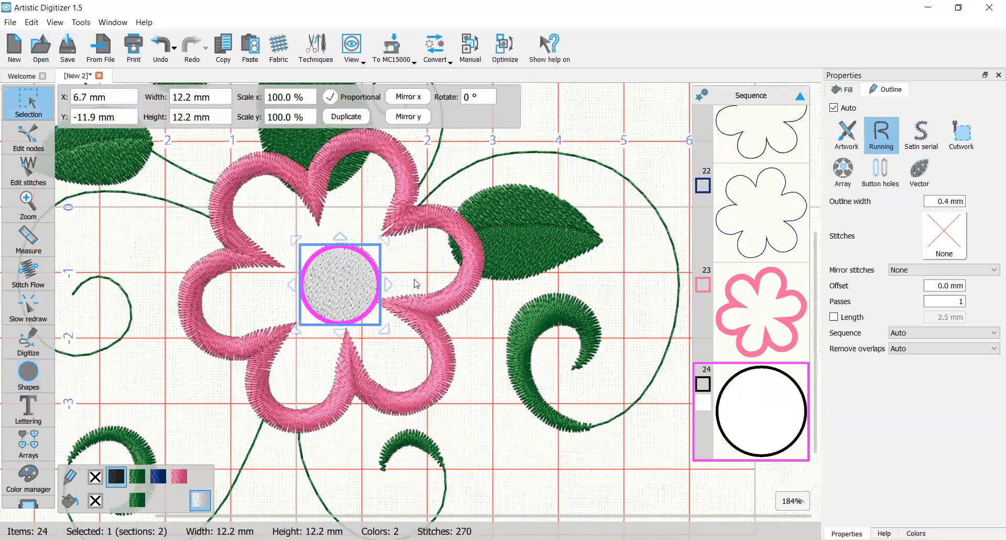
mouse_move(349, 285)
left_mouse_down()
mouse_move(330, 256)
mouse_move(342, 272)
left_mouse_up()
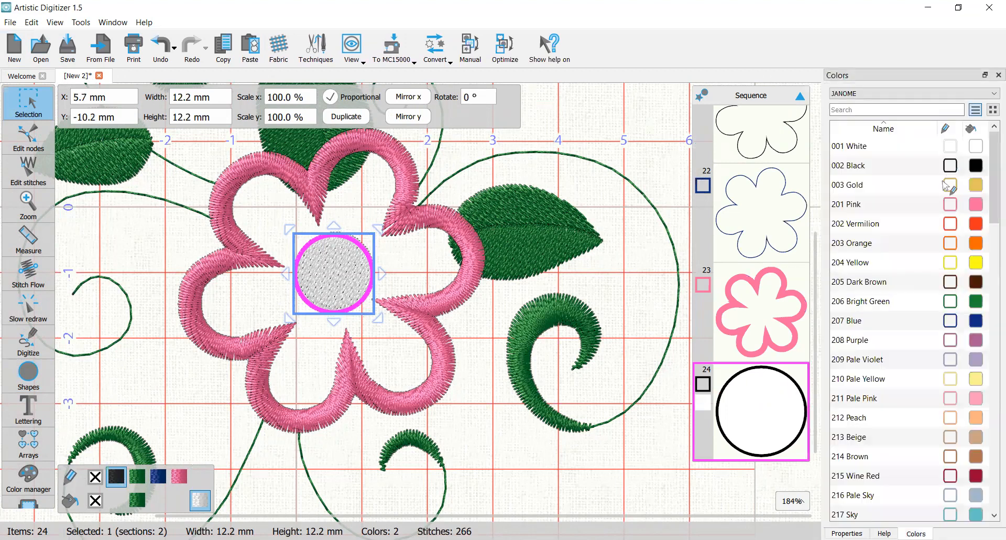
Set both the outline and the fill of the center circle to 204 Yellow.
left_click(951, 264)
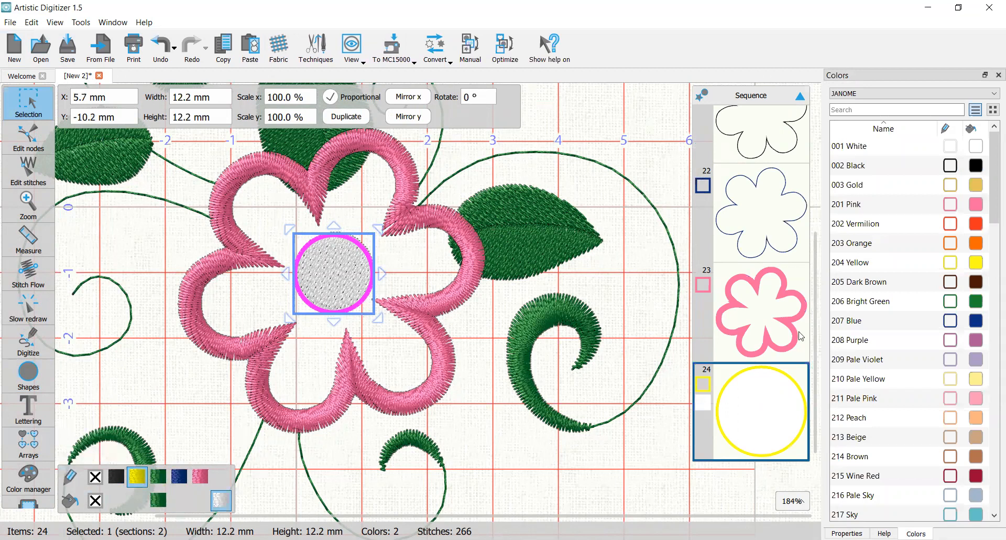
left_click(976, 262)
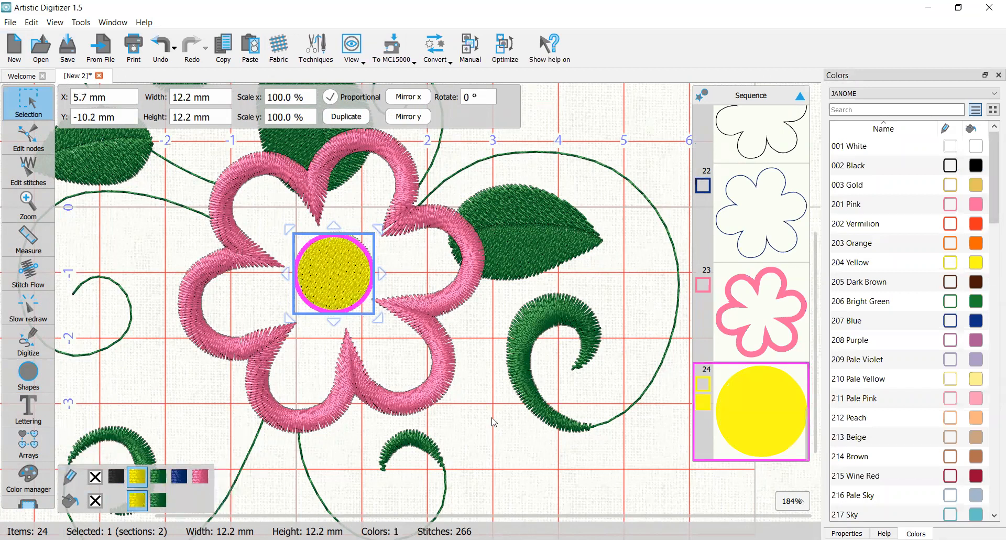
left_click(268, 286)
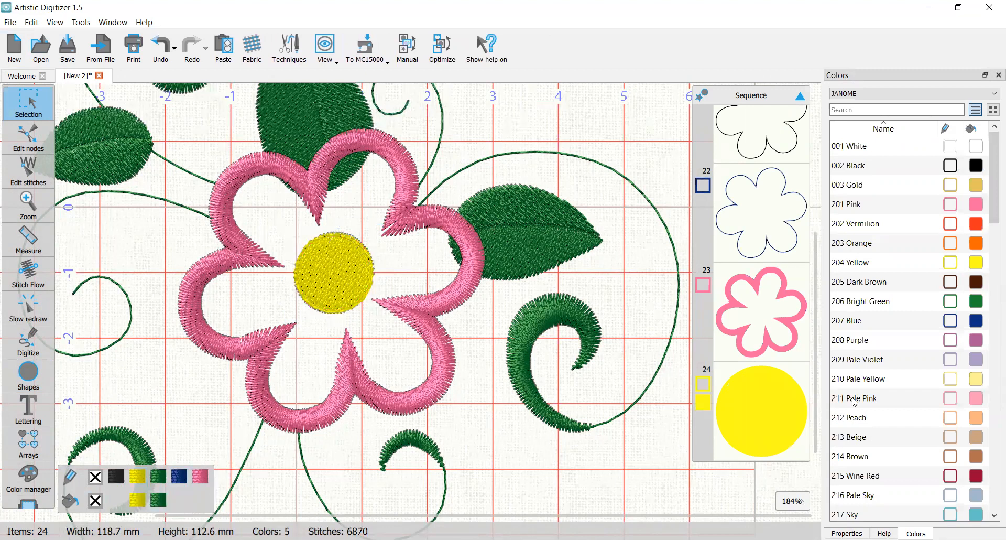
Remove the center circle's outline color, keeping only the fill, and reapply the yellow outline.
left_click(786, 408)
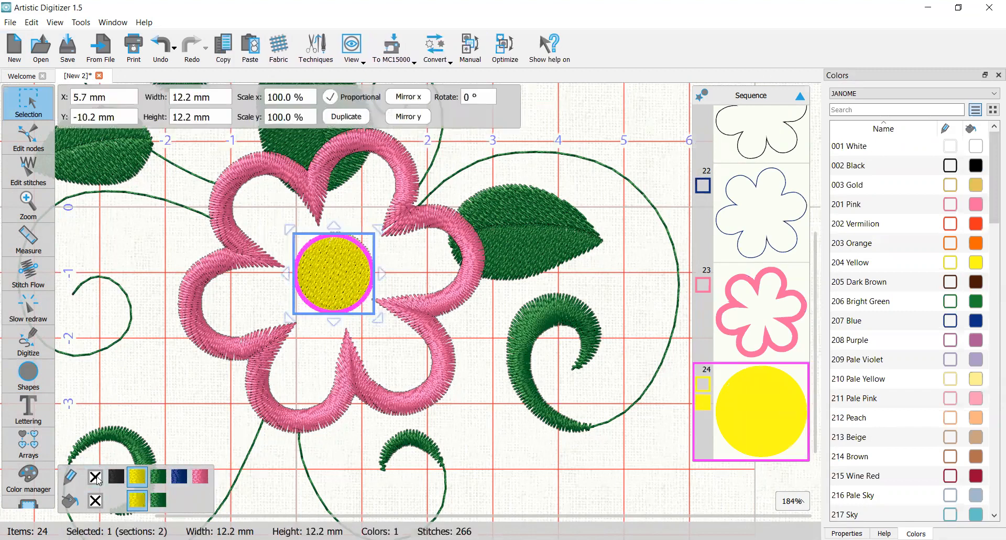
left_click(97, 478)
left_click(340, 264)
left_click(339, 265)
left_click(137, 476)
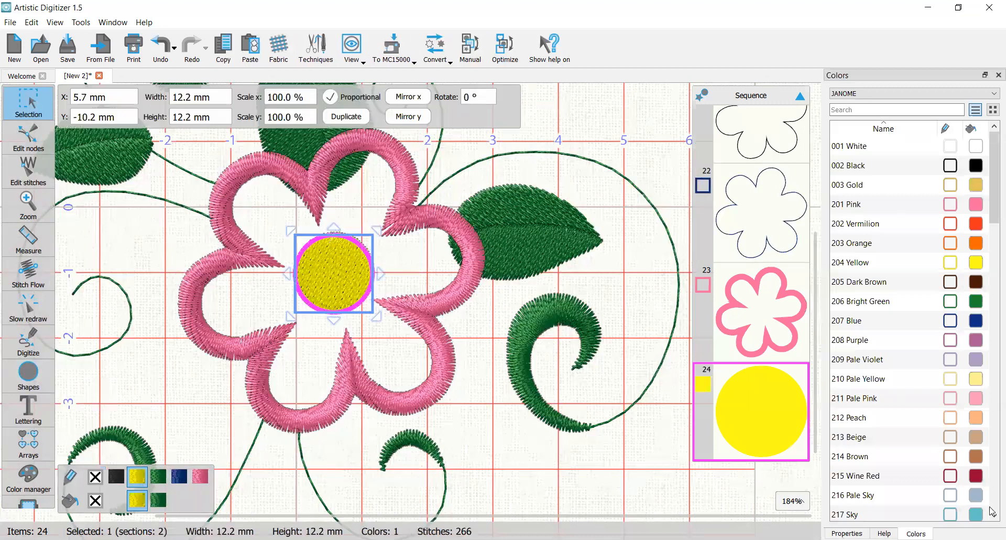
Change the yellow circle's outline stitch type to Satin serial.
left_click(847, 533)
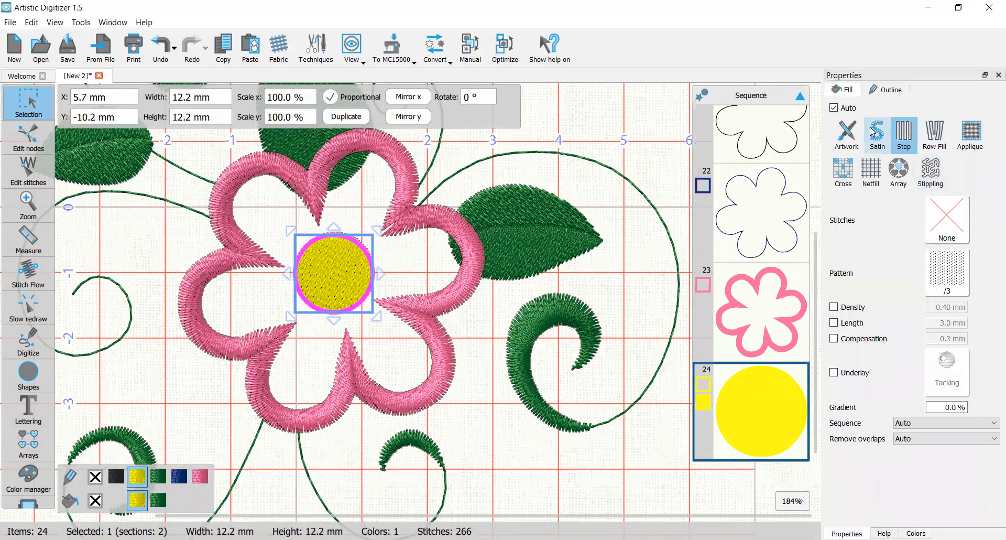
left_click(886, 90)
left_click(914, 149)
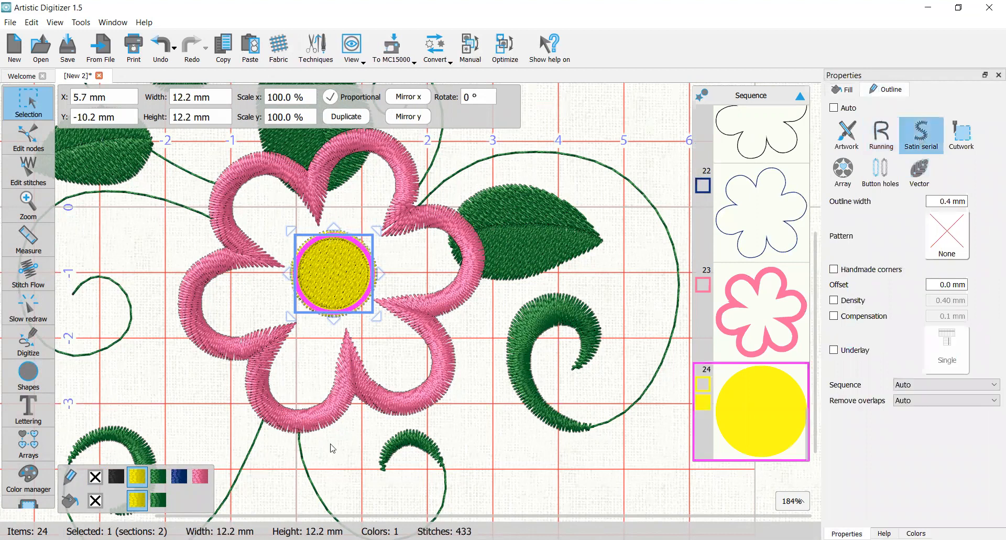
left_click(486, 441)
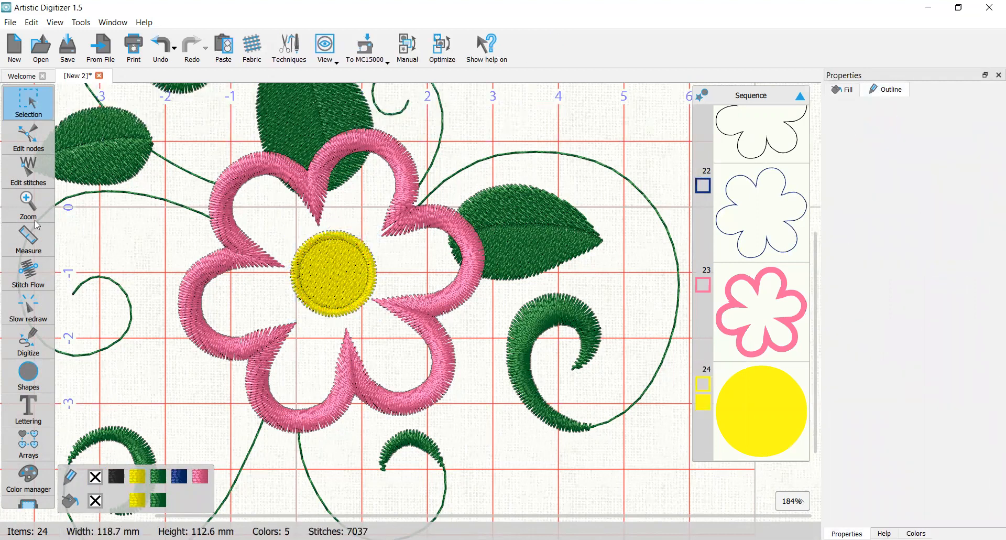
Remove the yellow fill from the center circle so only its outline is stitched.
left_click(366, 295)
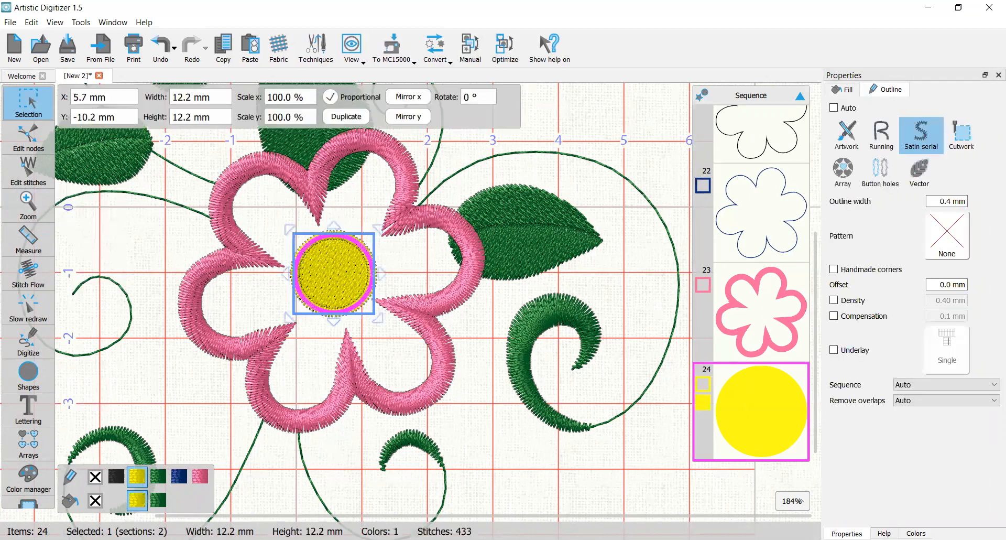
left_click(94, 500)
left_click(542, 472)
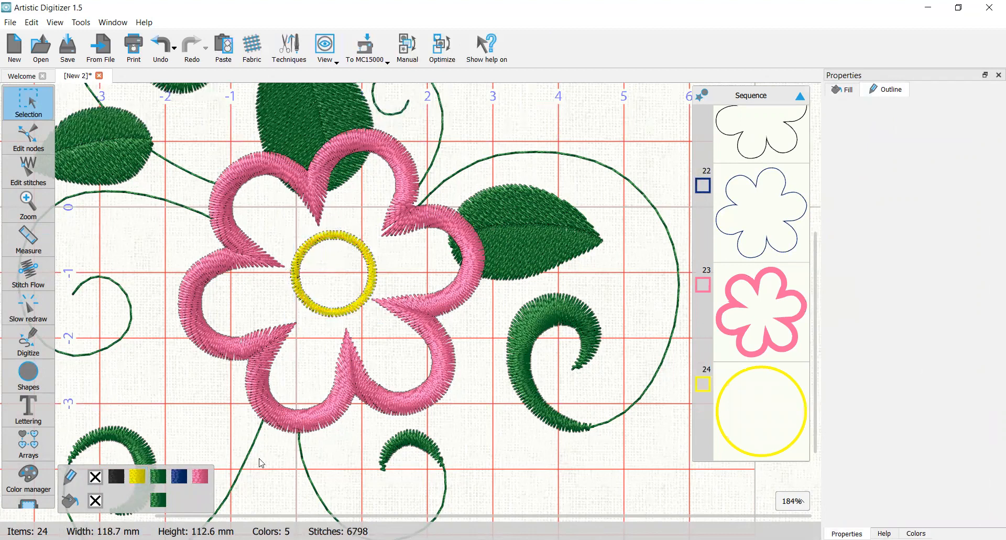
Recolor the center circle's outline black and change its stitch type to Running.
left_click(741, 422)
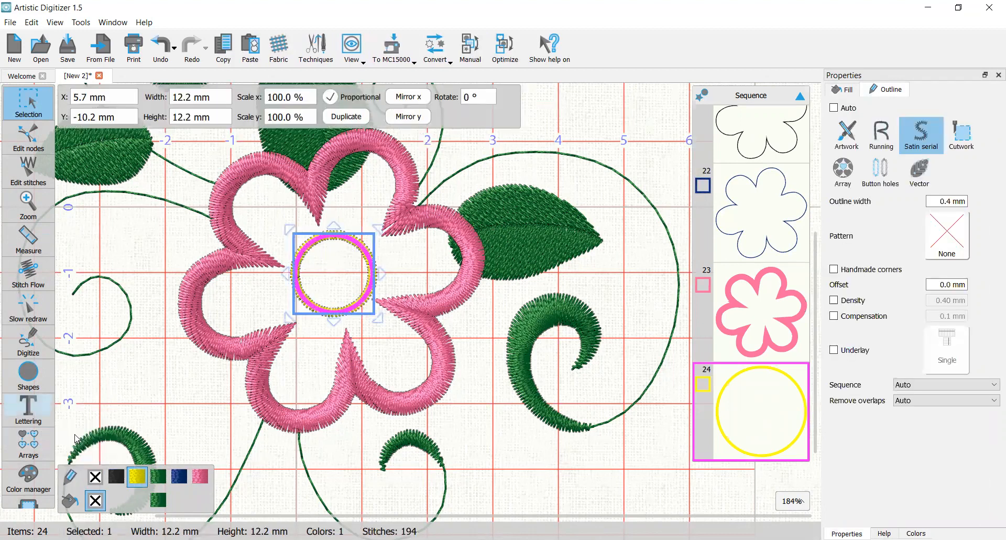
left_click(116, 476)
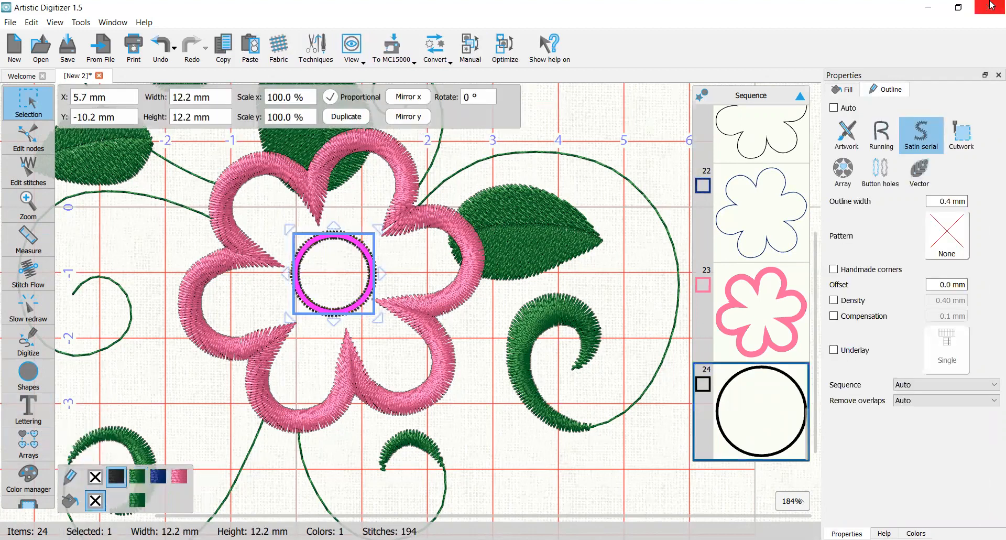
left_click(880, 135)
left_click(590, 480)
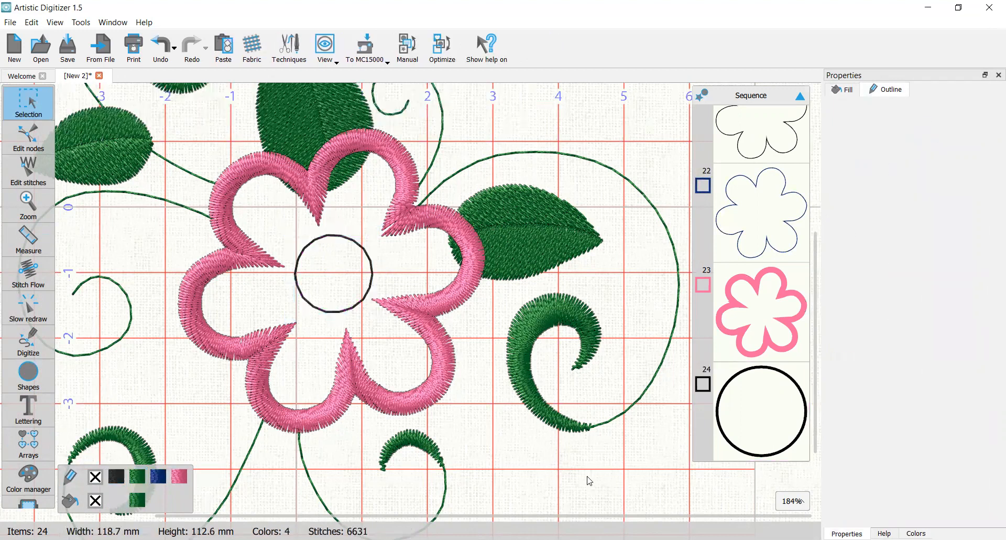
Copy the black center circle and paste a duplicate in place.
left_click(316, 313)
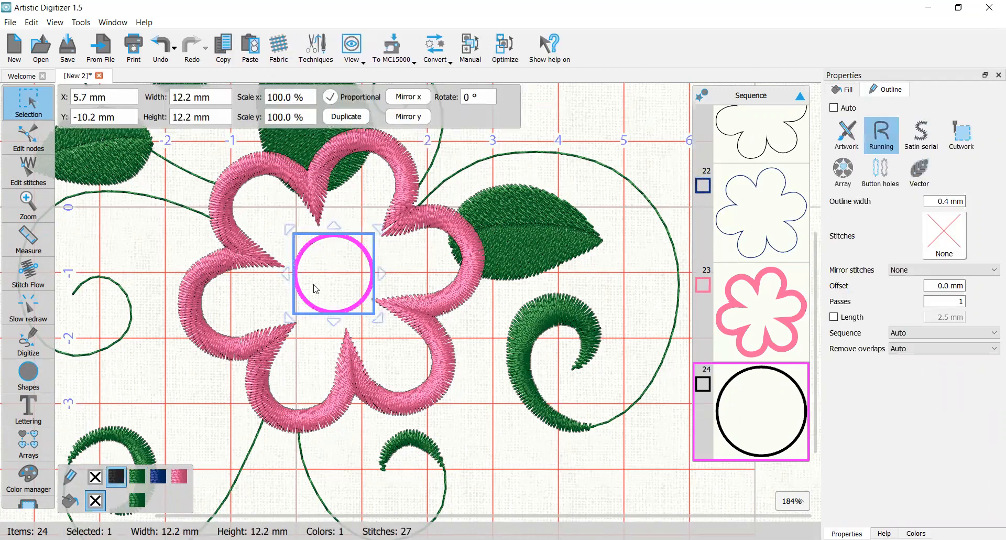
left_click(253, 53)
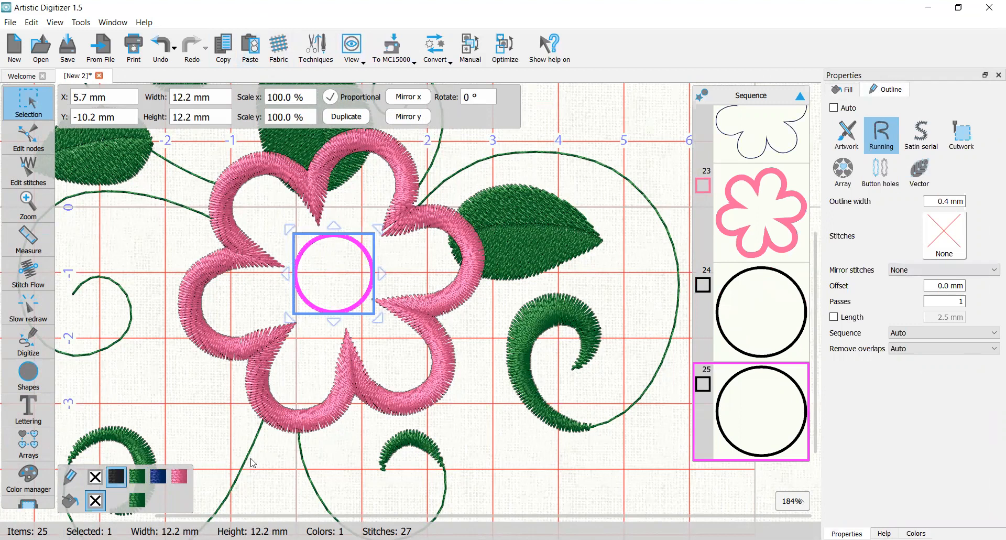
Recolor the duplicate center circle's outline blue, set its running stitch to Double and enable its 2.5 mm stitch length setting.
left_click(157, 481)
left_click(943, 237)
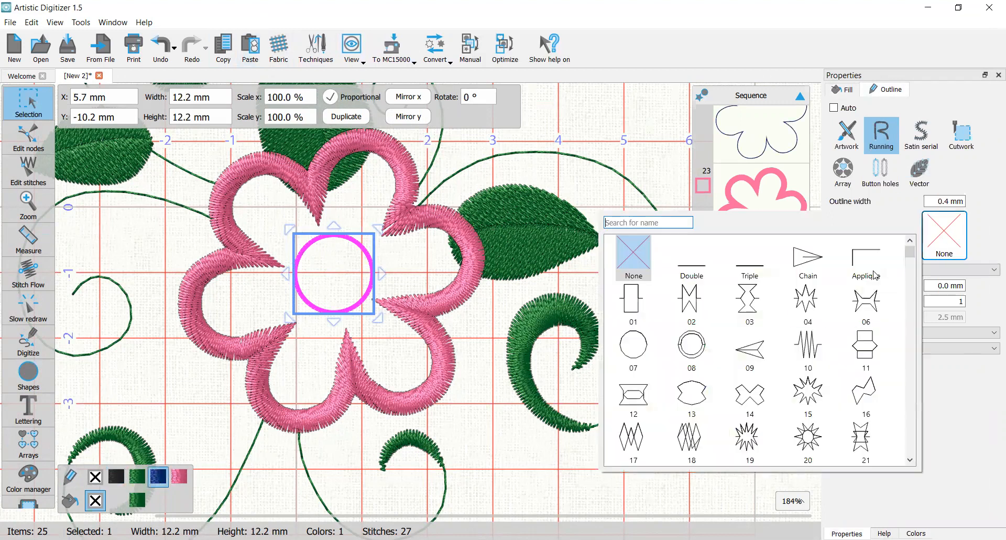
left_click(692, 260)
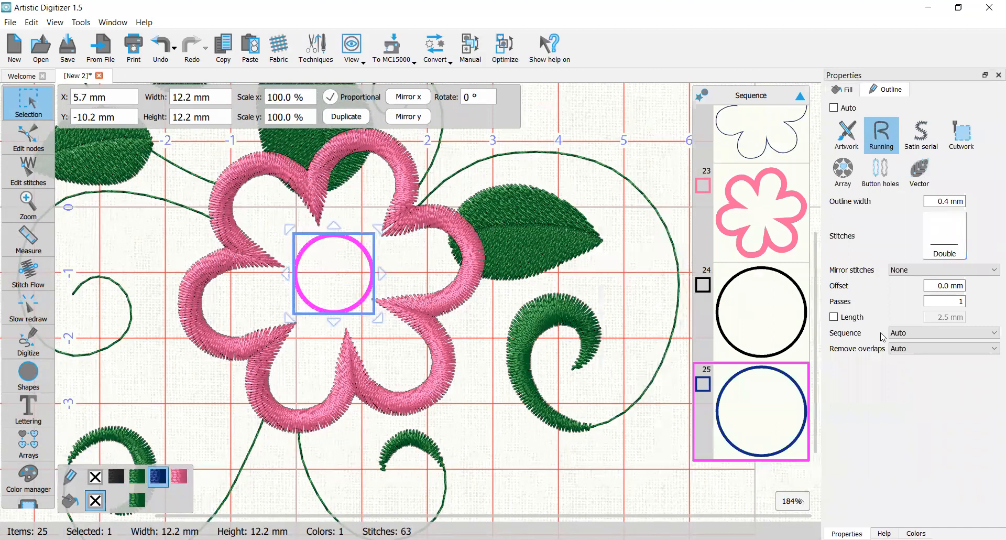
left_click(833, 317)
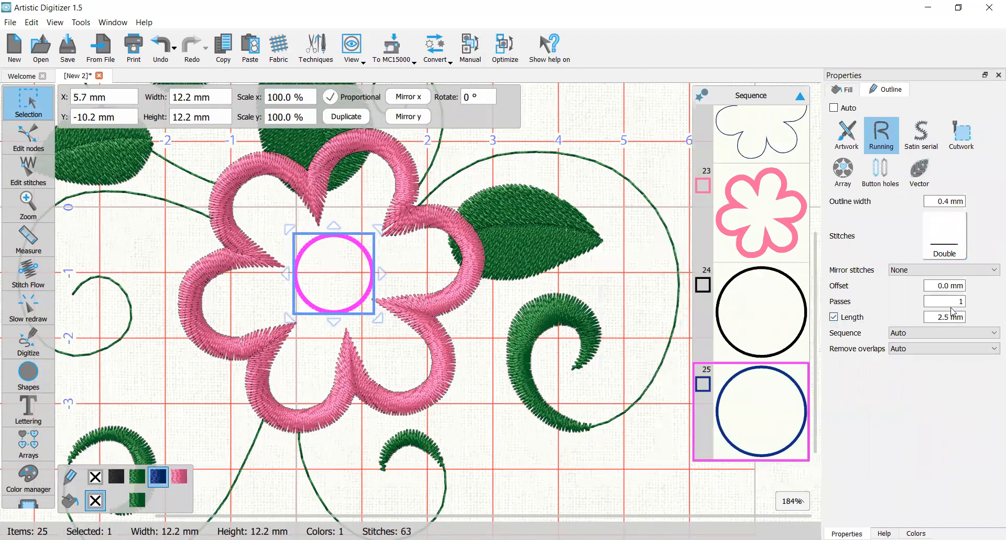
left_click(628, 470)
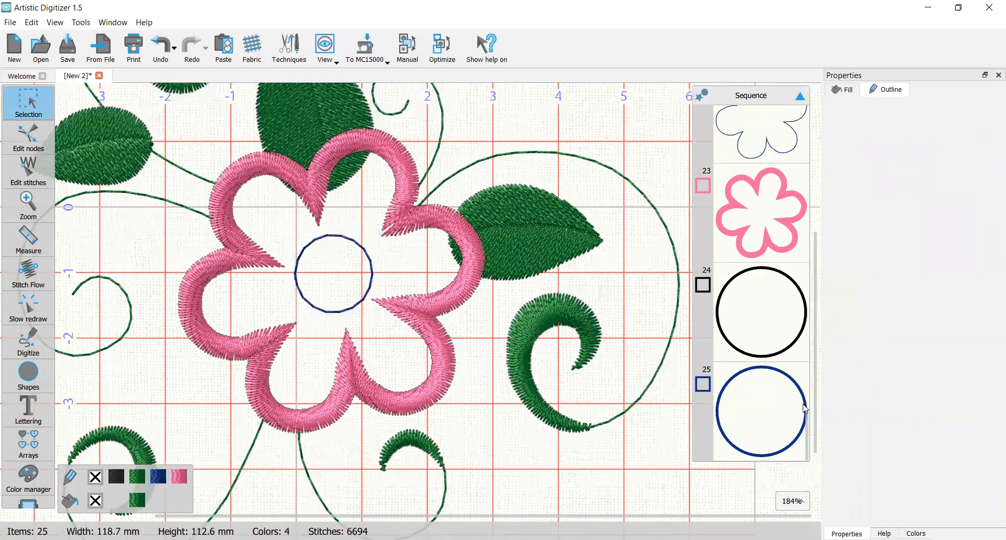
Copy the blue center circle and paste a duplicate in place.
scroll(792, 406, "up", 3)
scroll(786, 404, "down", 3)
left_click(780, 428)
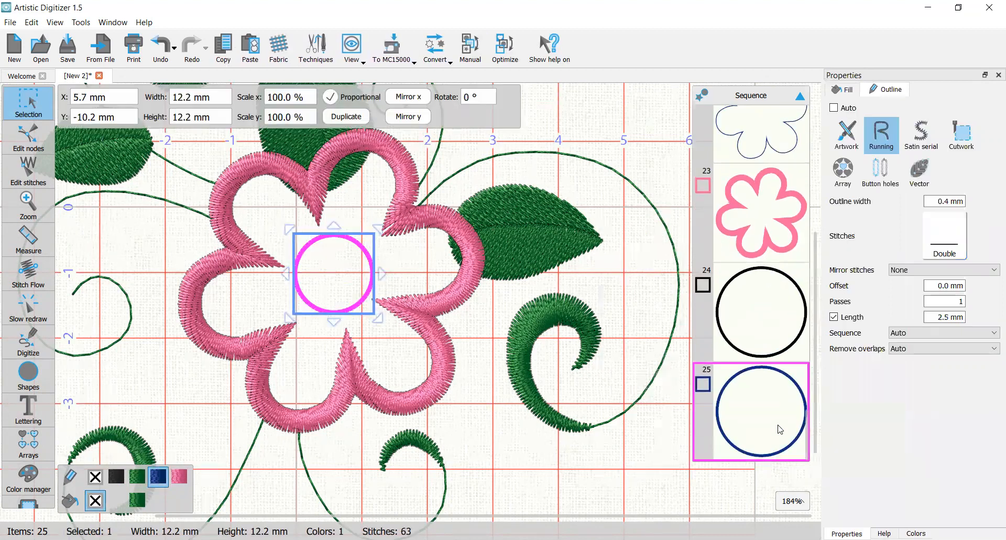
left_click(220, 48)
left_click(249, 49)
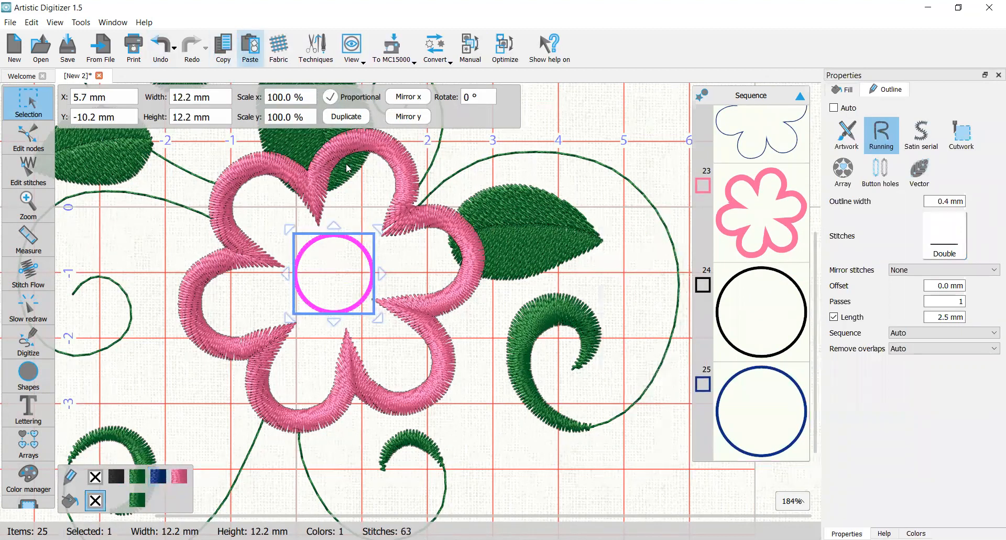
Change the newly pasted circle's outline to Satin serial with a 3.0 mm width and recolor it 204 Yellow.
left_click(920, 135)
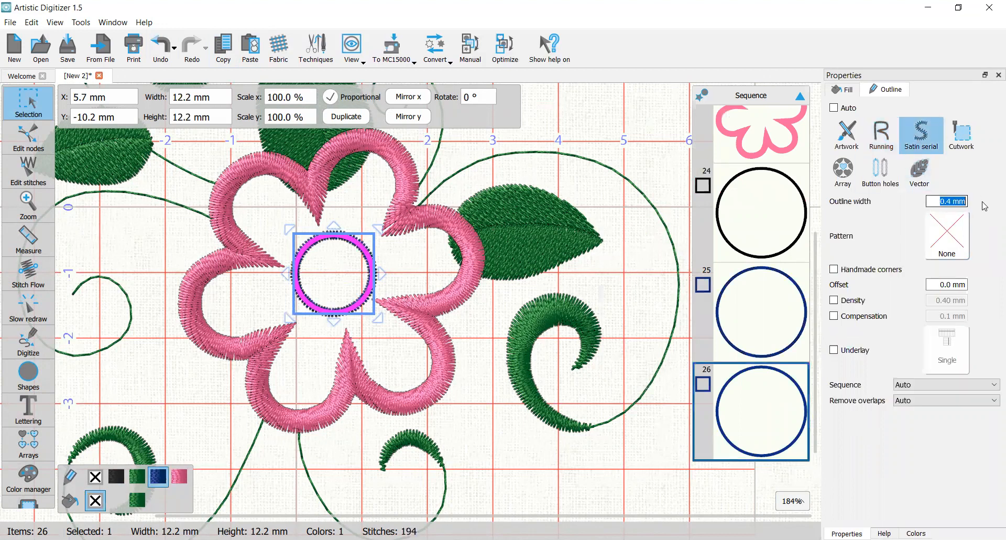
key("Return")
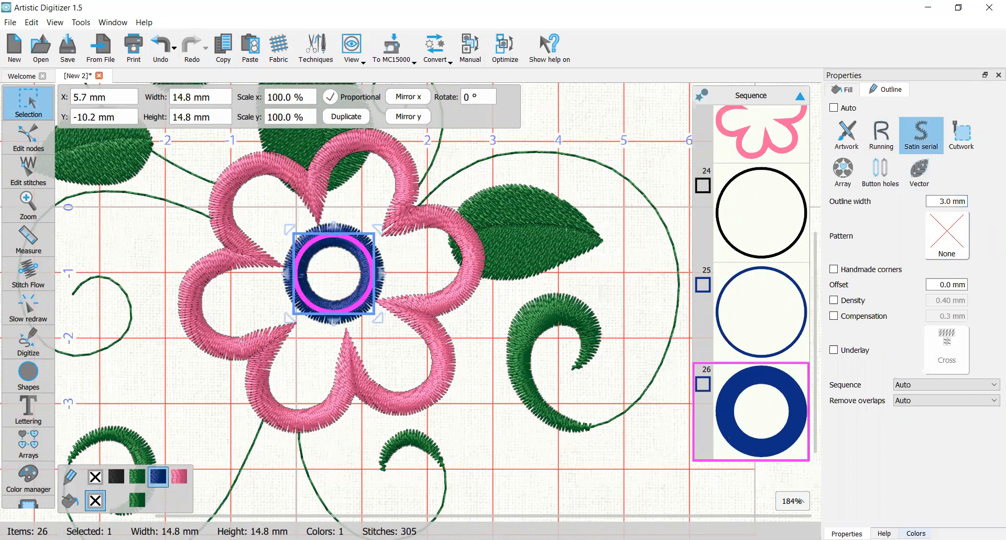
left_click(916, 534)
left_click(950, 263)
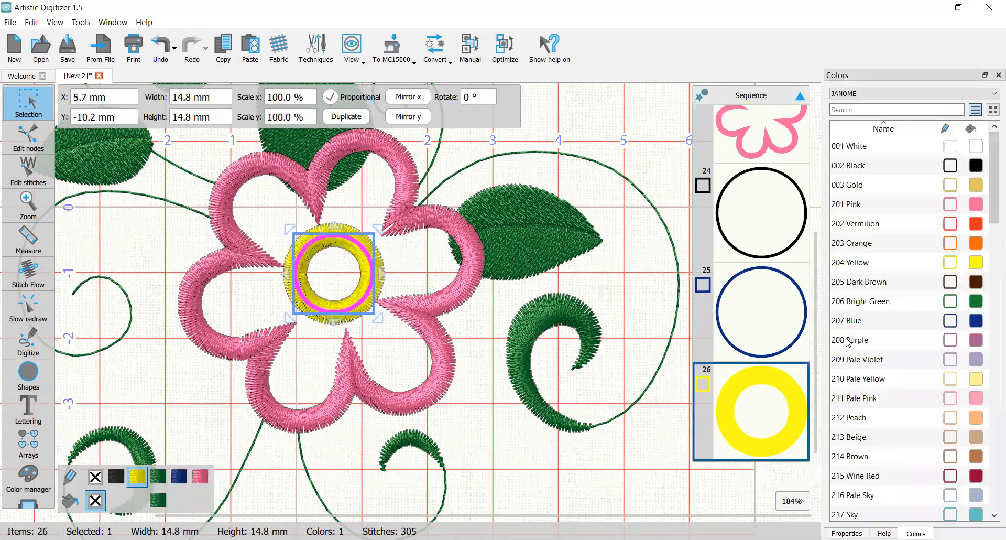
Enable the underlay setting for the yellow satin circle and deselect it.
left_click(846, 534)
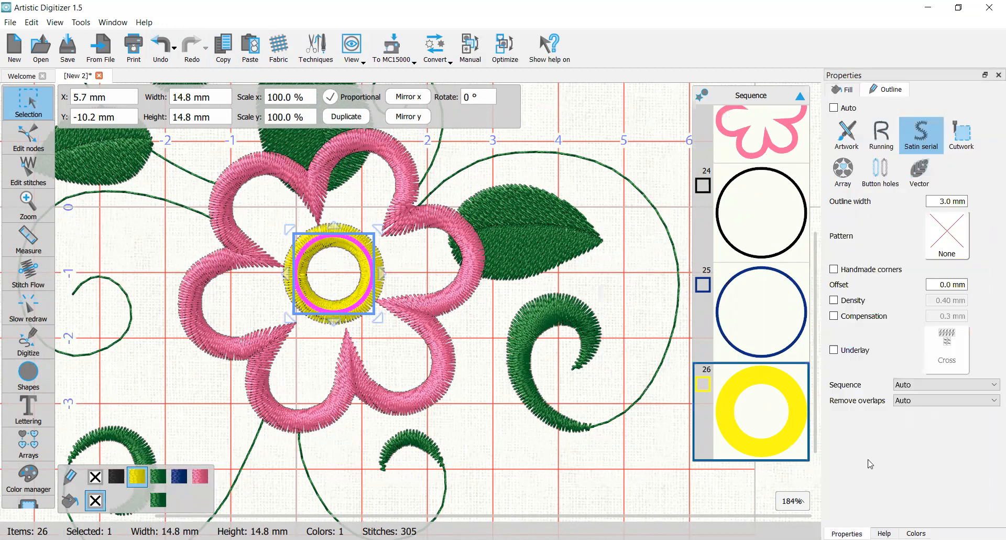
left_click(834, 350)
left_click(638, 473)
scroll(367, 338, "down", 3)
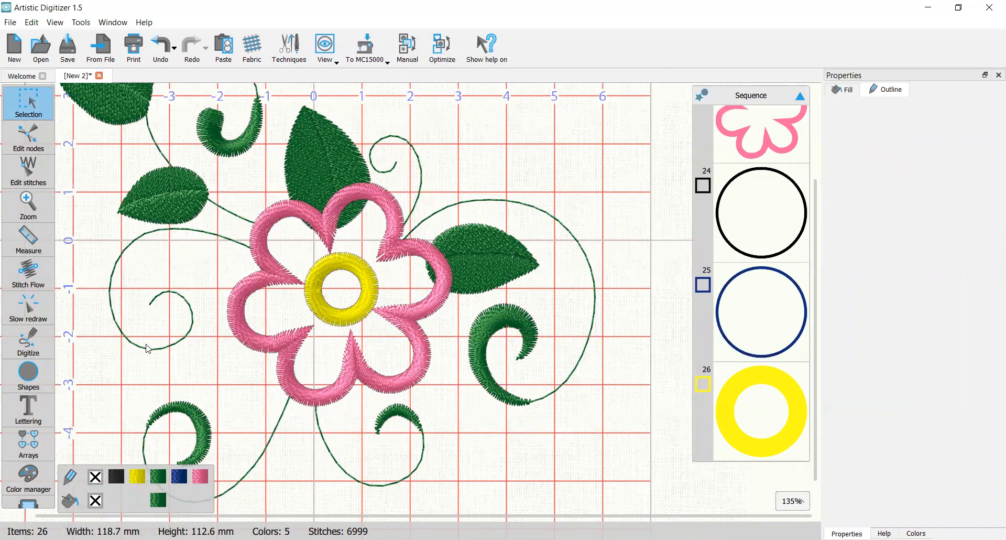
Play the slow redraw of the whole design, skip ahead to check the stitching order through the yellow center, and return to object selection.
left_click(32, 312)
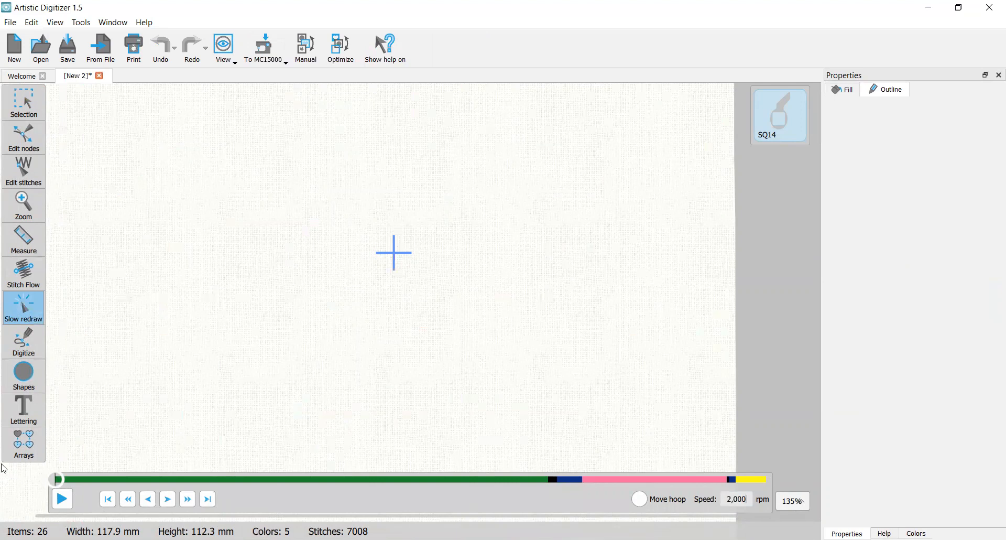
left_click(64, 503)
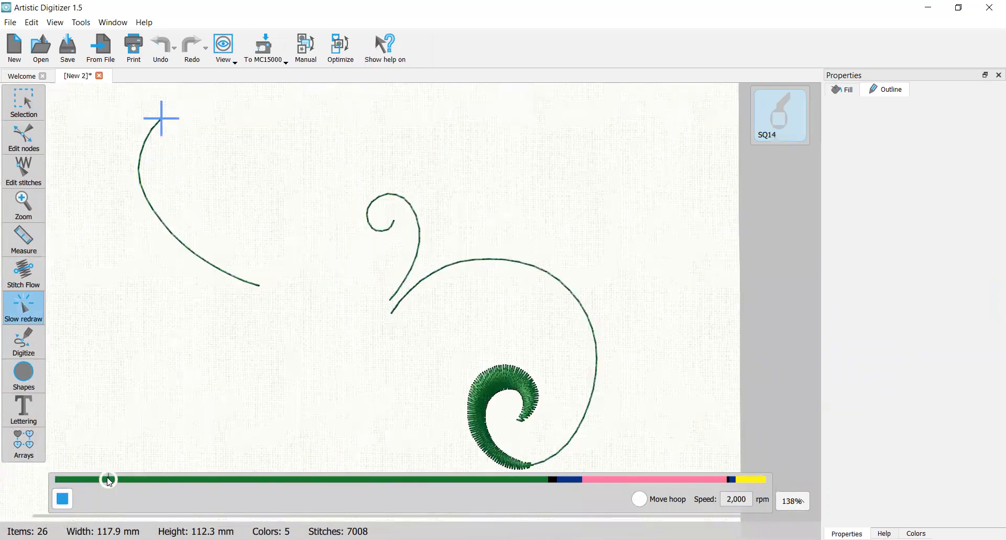
left_click_drag(151, 473, 203, 471)
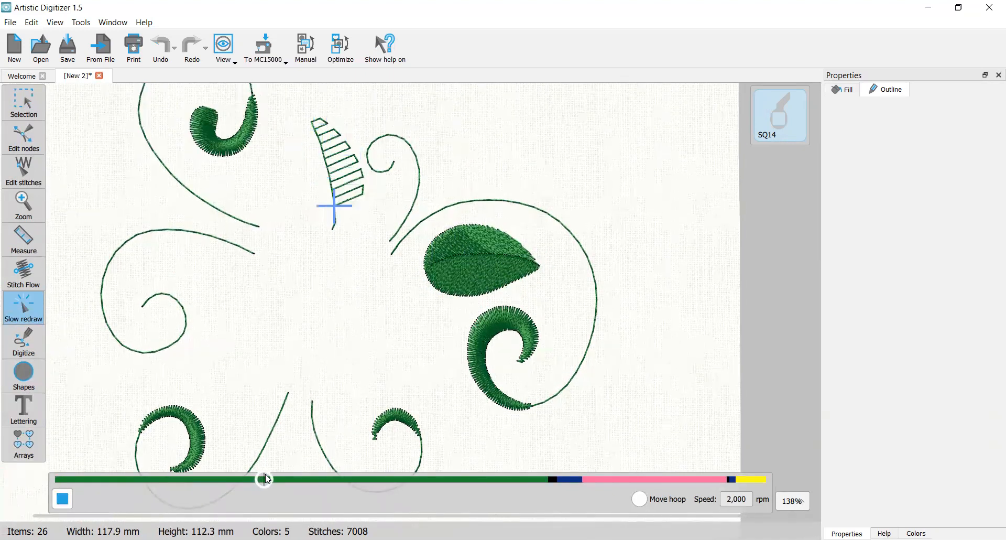
left_click_drag(268, 479, 531, 480)
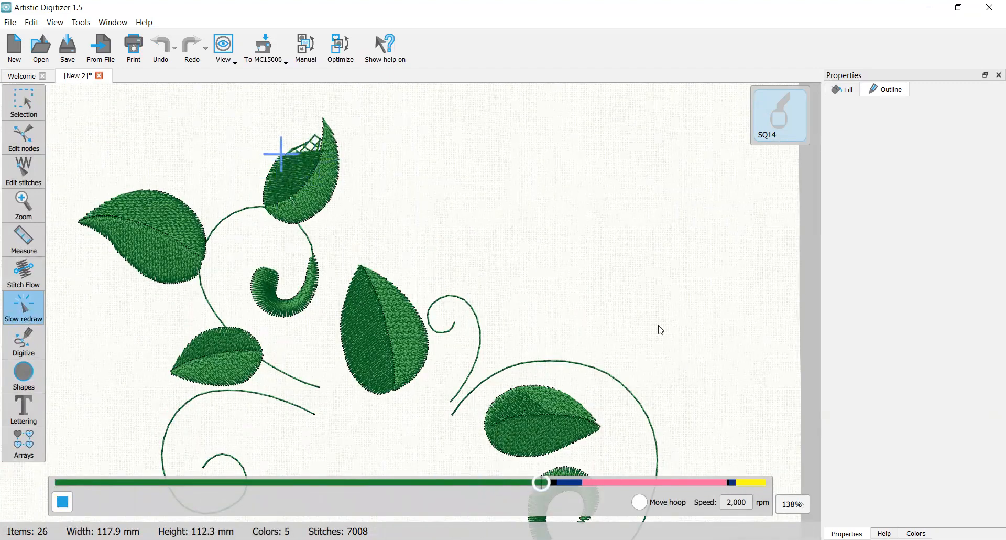
scroll(660, 327, "down", 3)
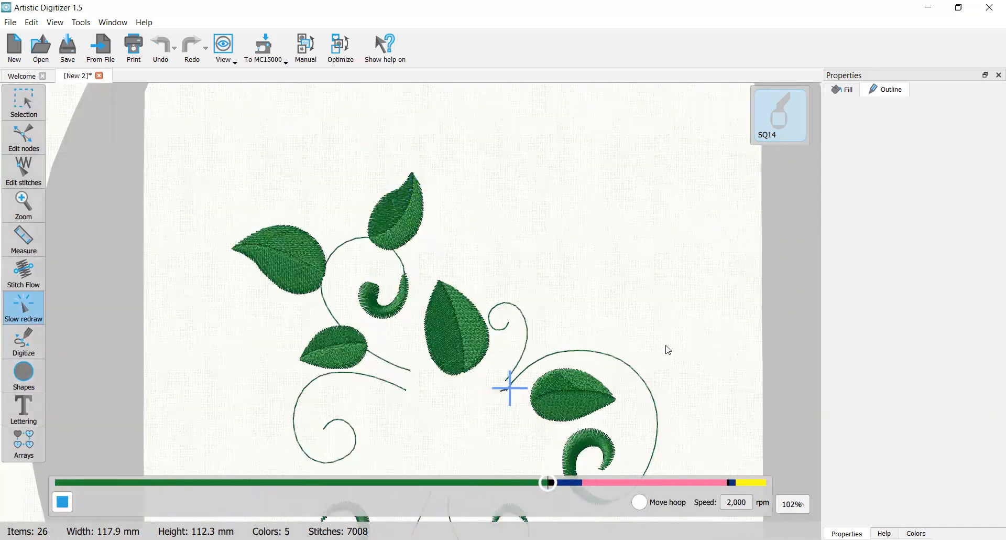
left_click_drag(664, 447, 663, 428)
scroll(663, 427, "down", 1)
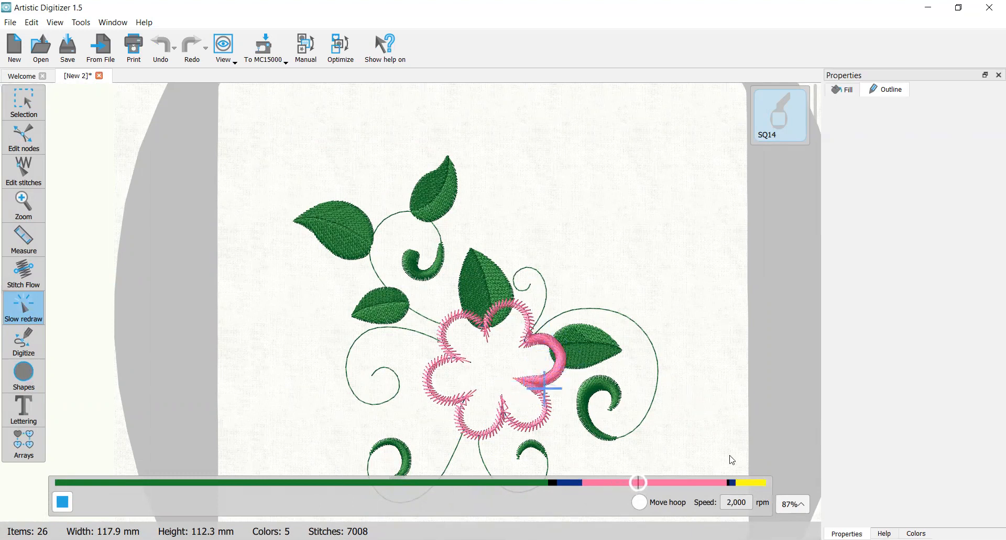
left_click_drag(642, 482, 722, 481)
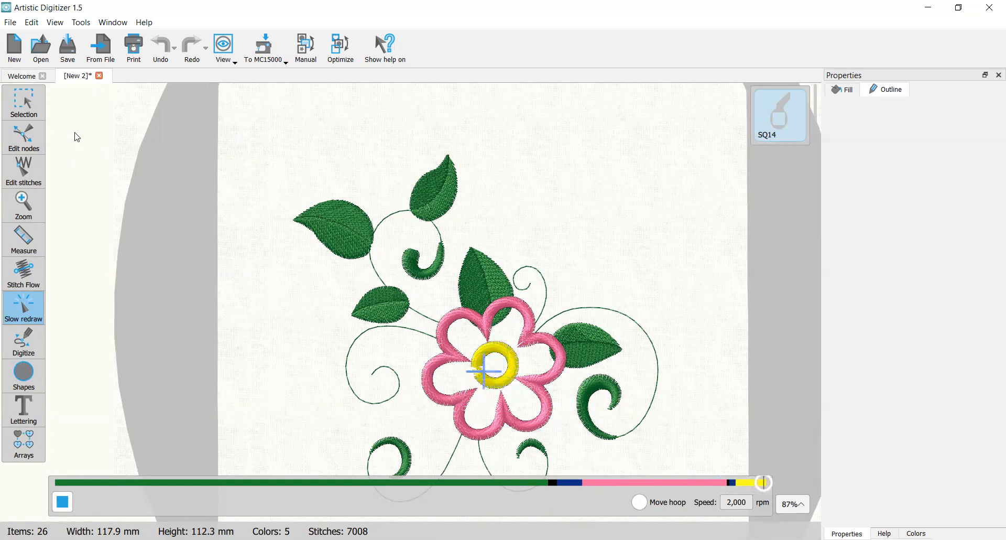
left_click(29, 113)
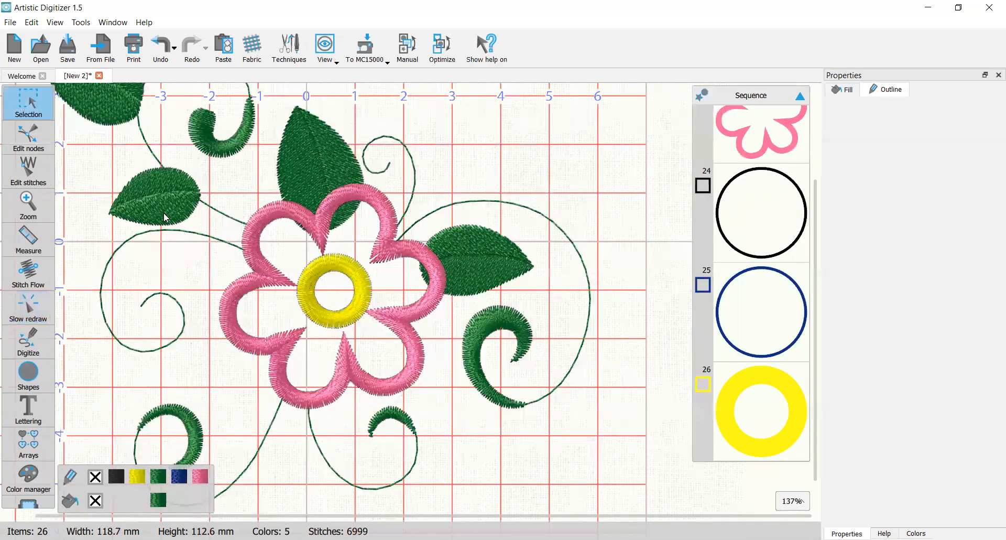
scroll(356, 435, "down", 3)
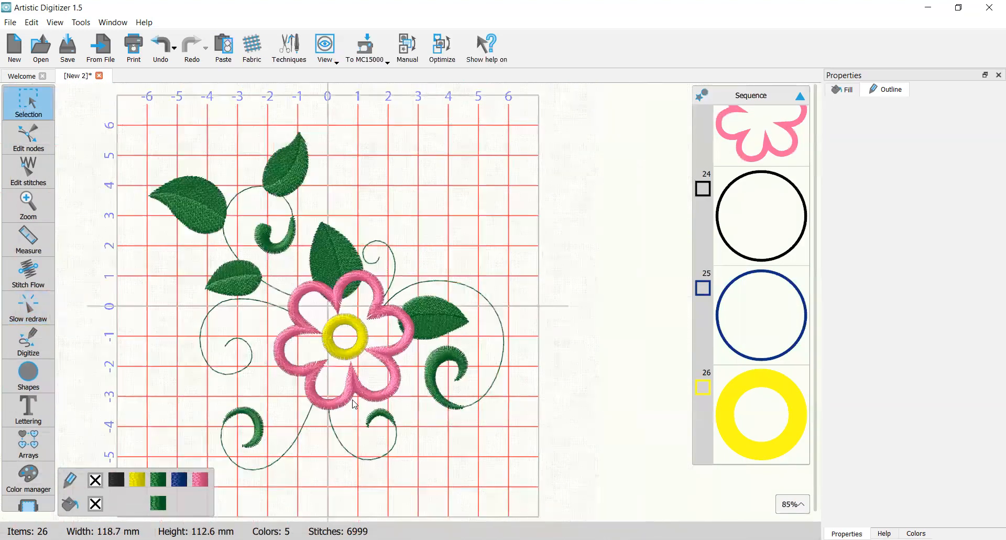